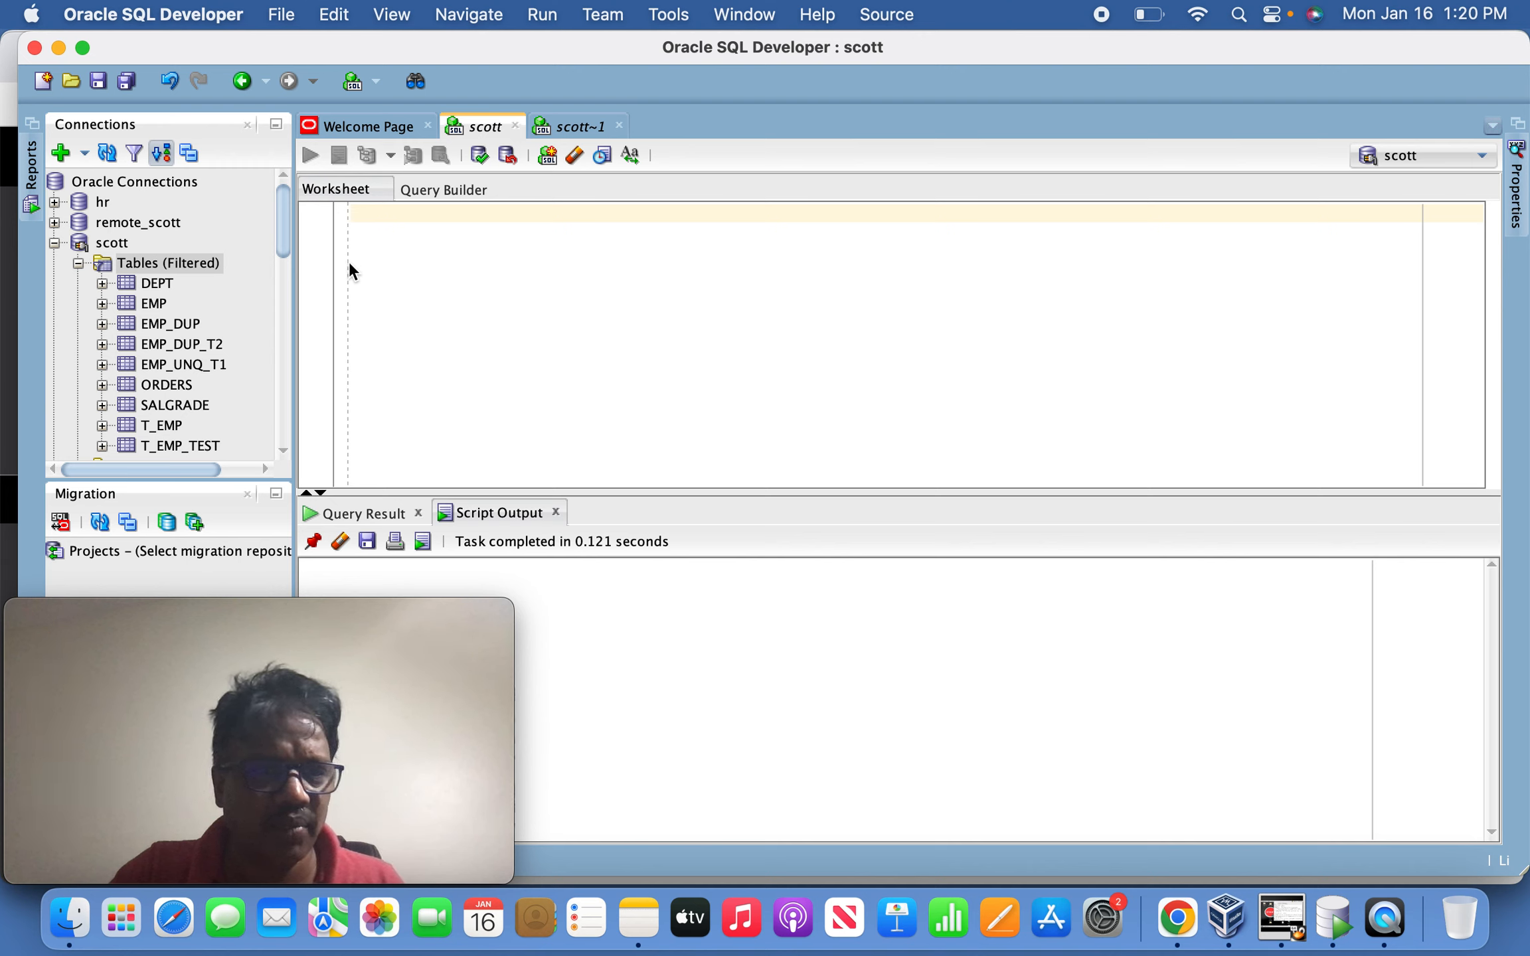
Run the query select * from emp_dup; in SQL Developer.
text(select)
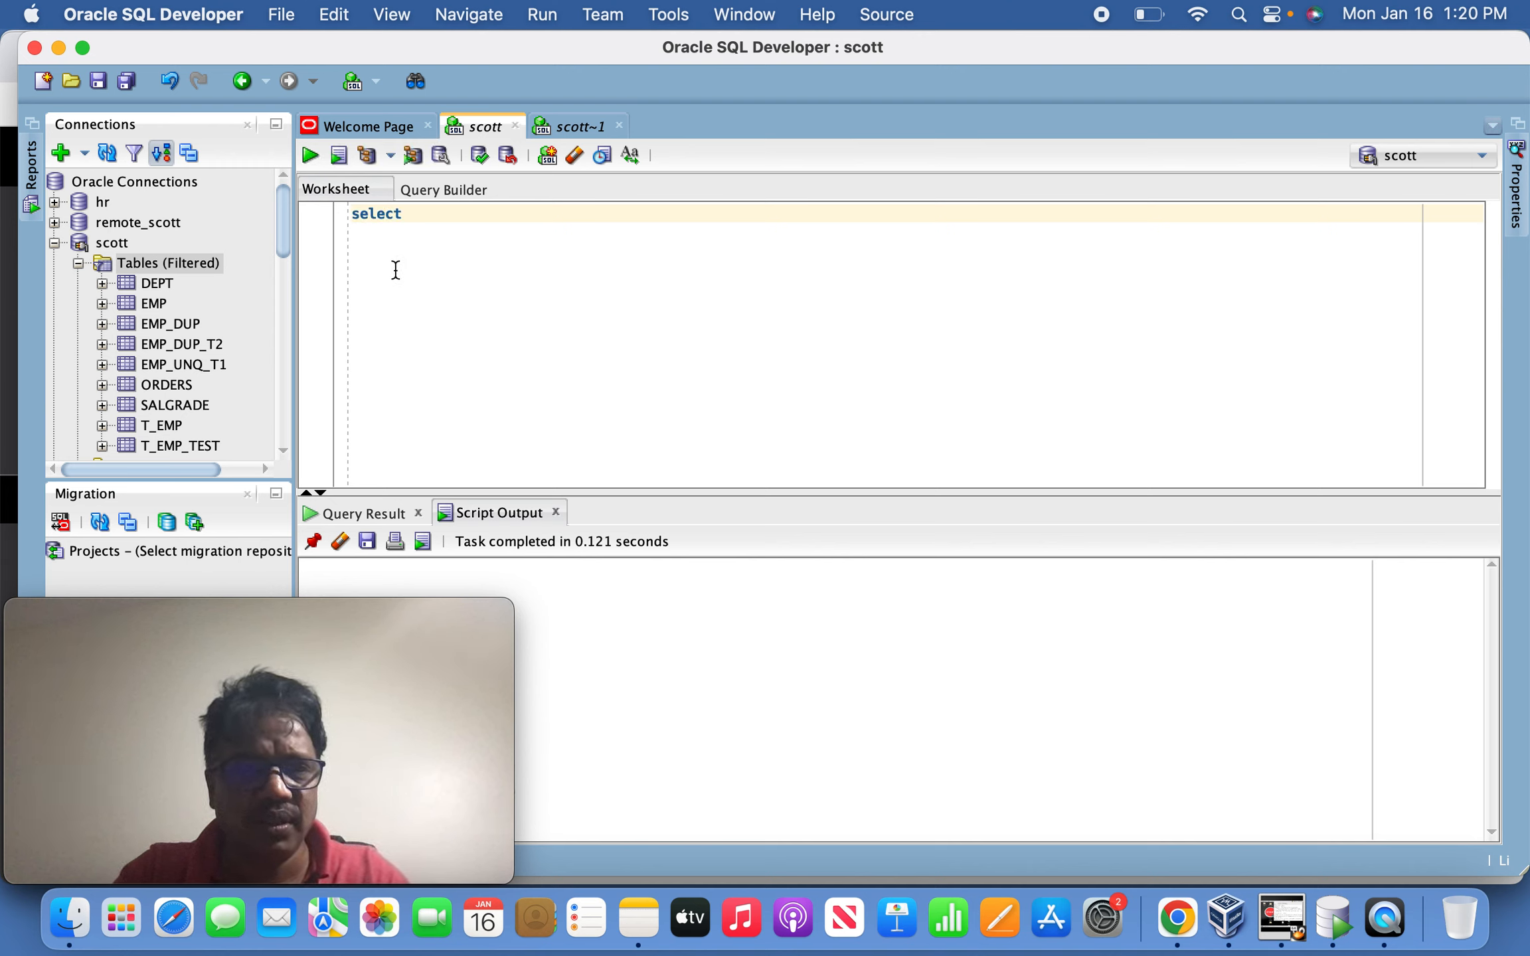
text( * from emp_dup;)
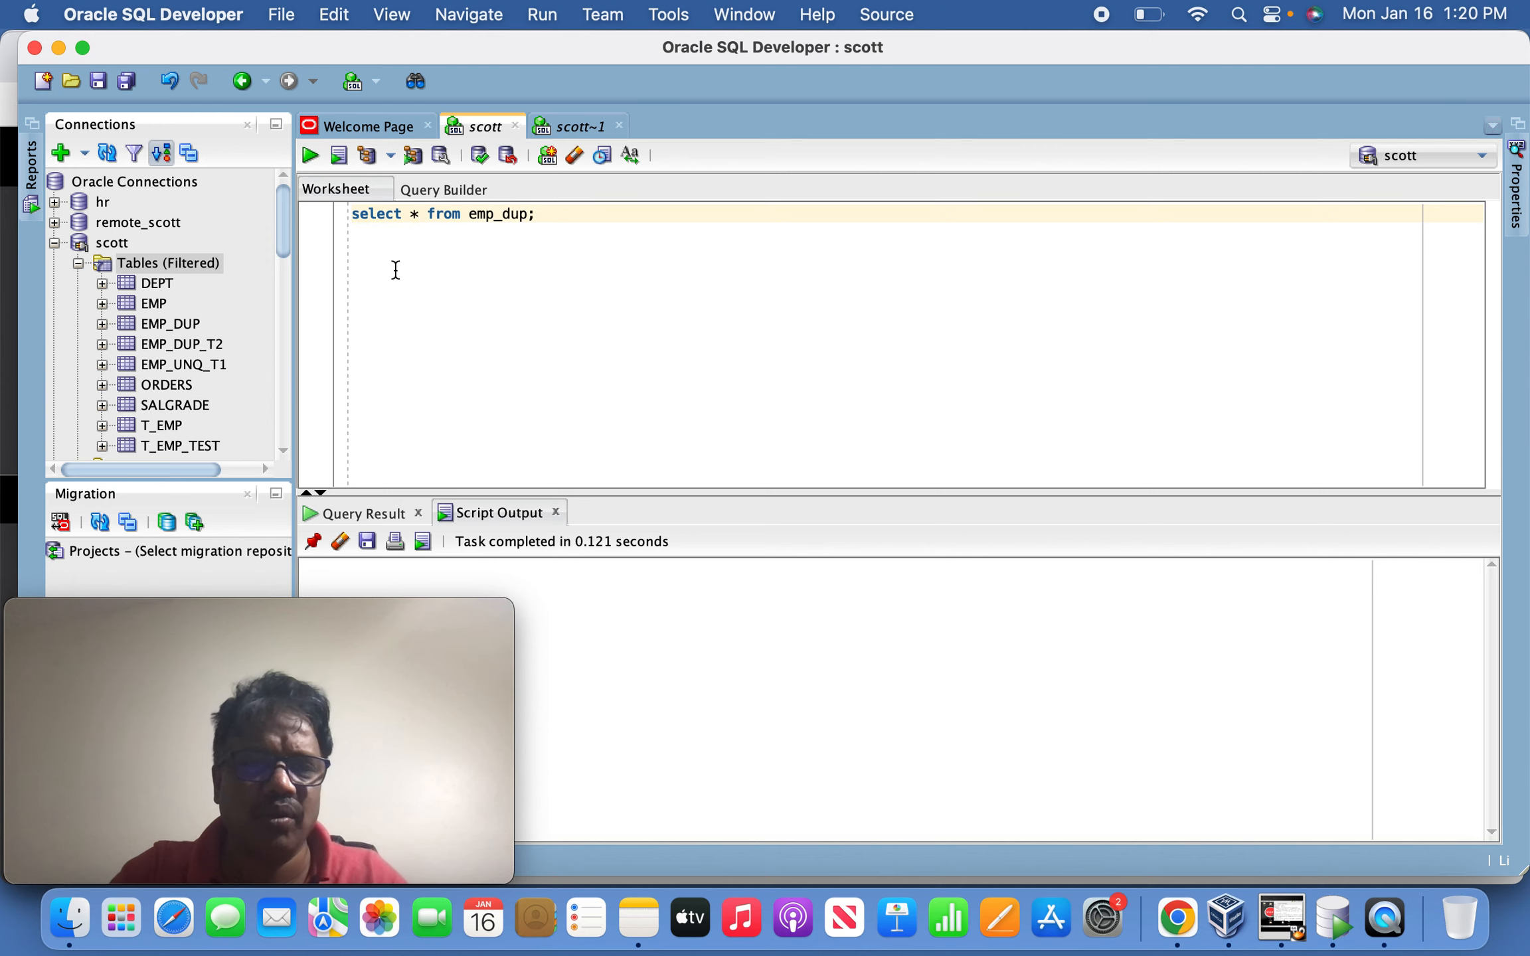
click(309, 157)
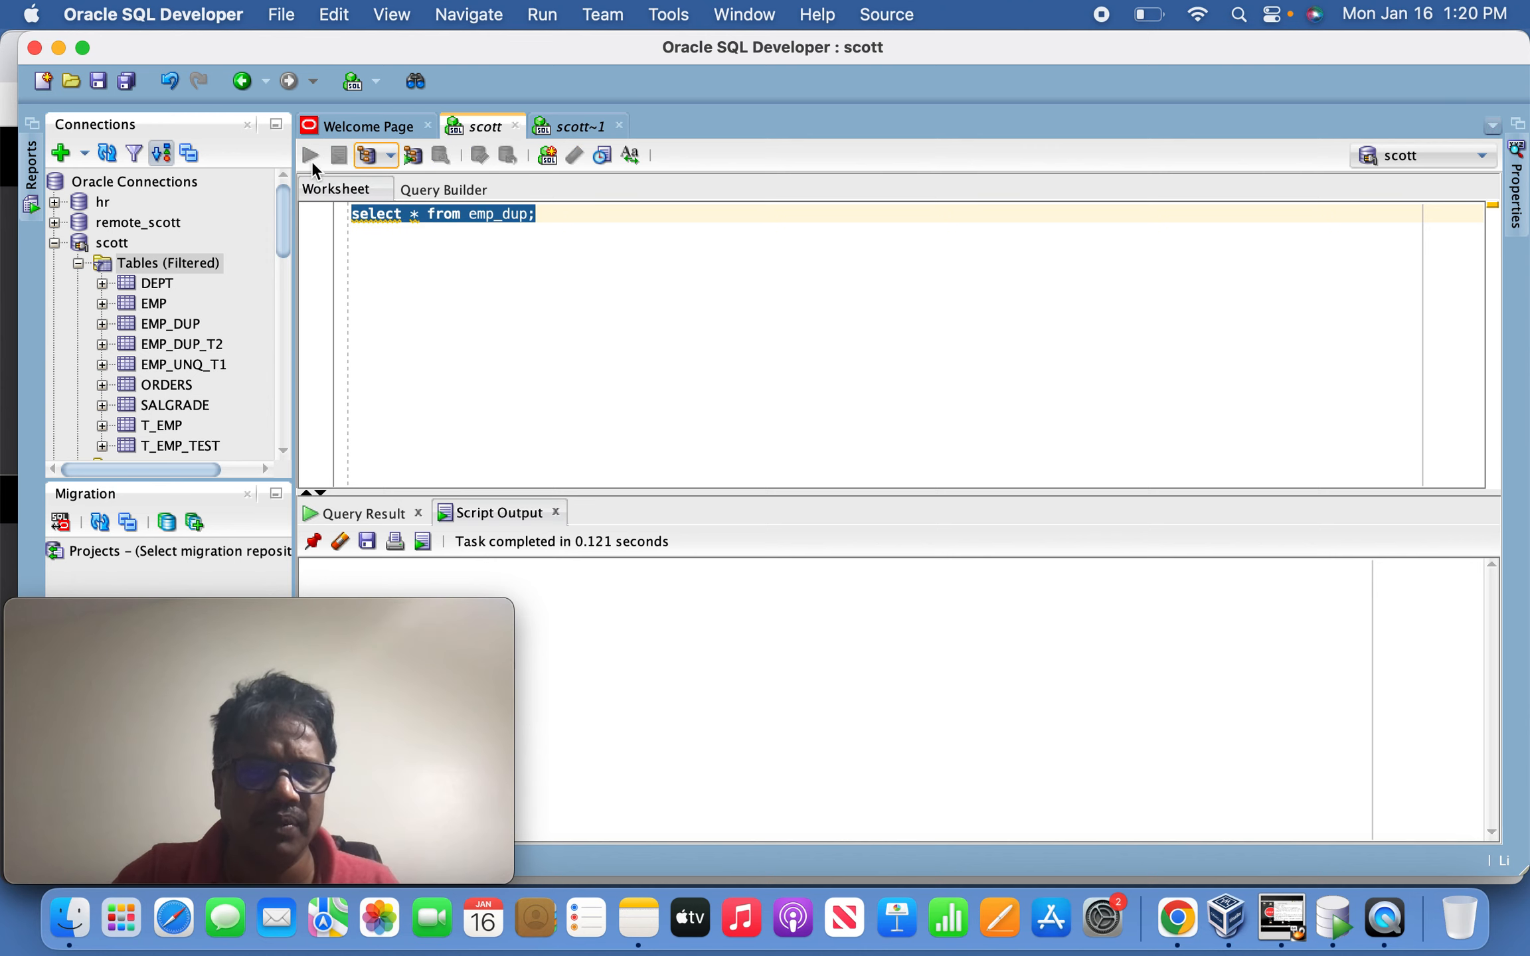
mouse_move(432, 661)
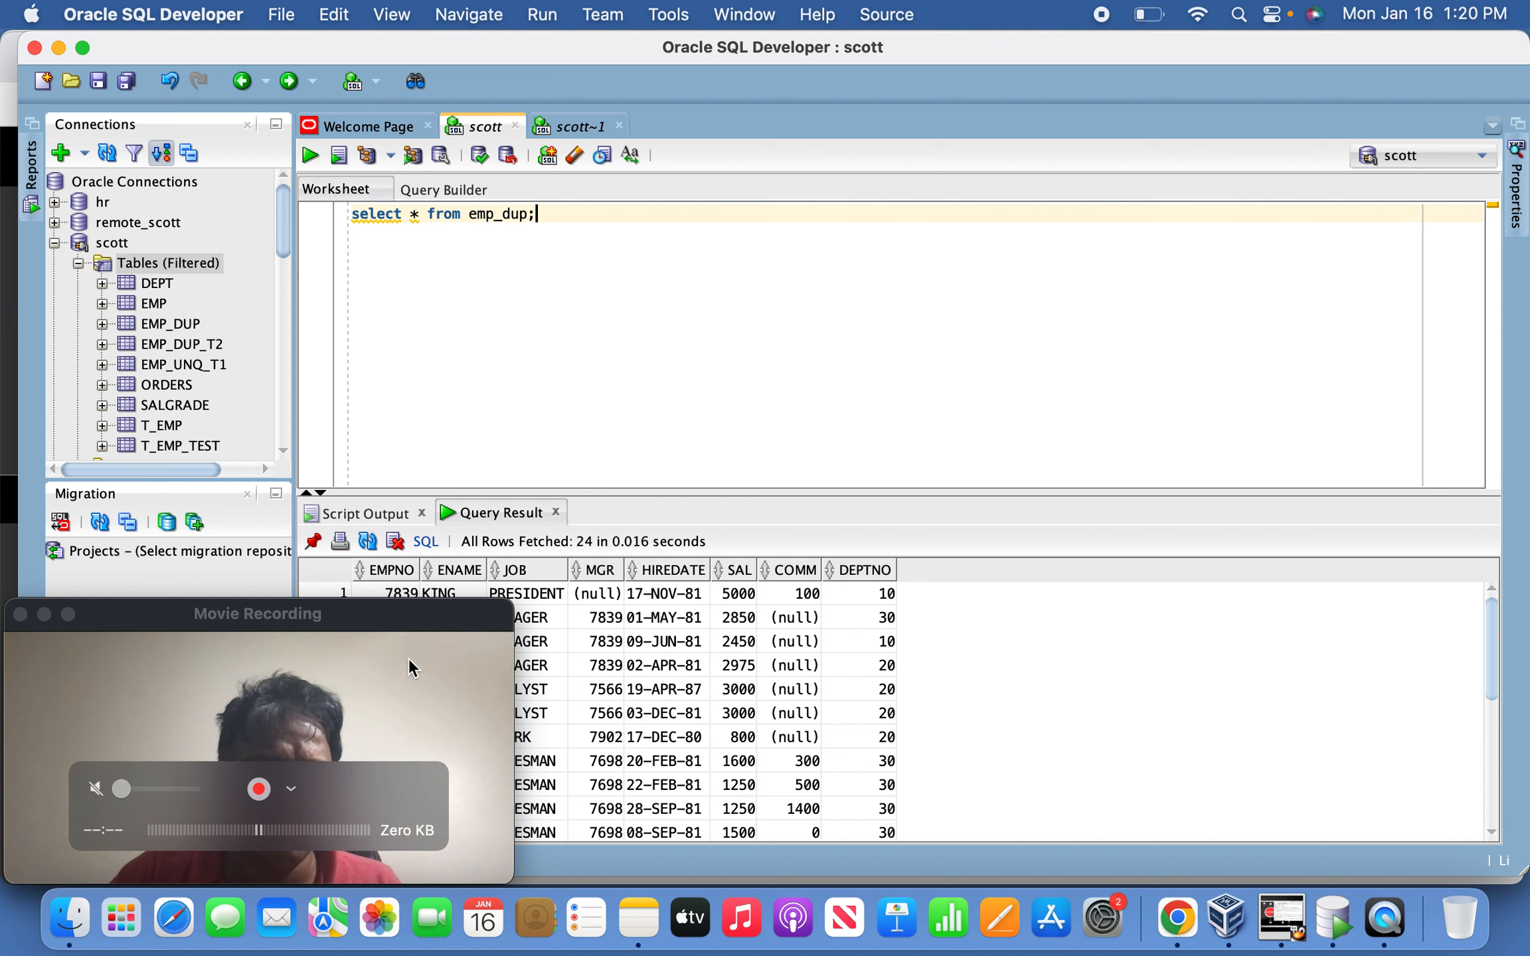
drag(397, 611, 1520, 43)
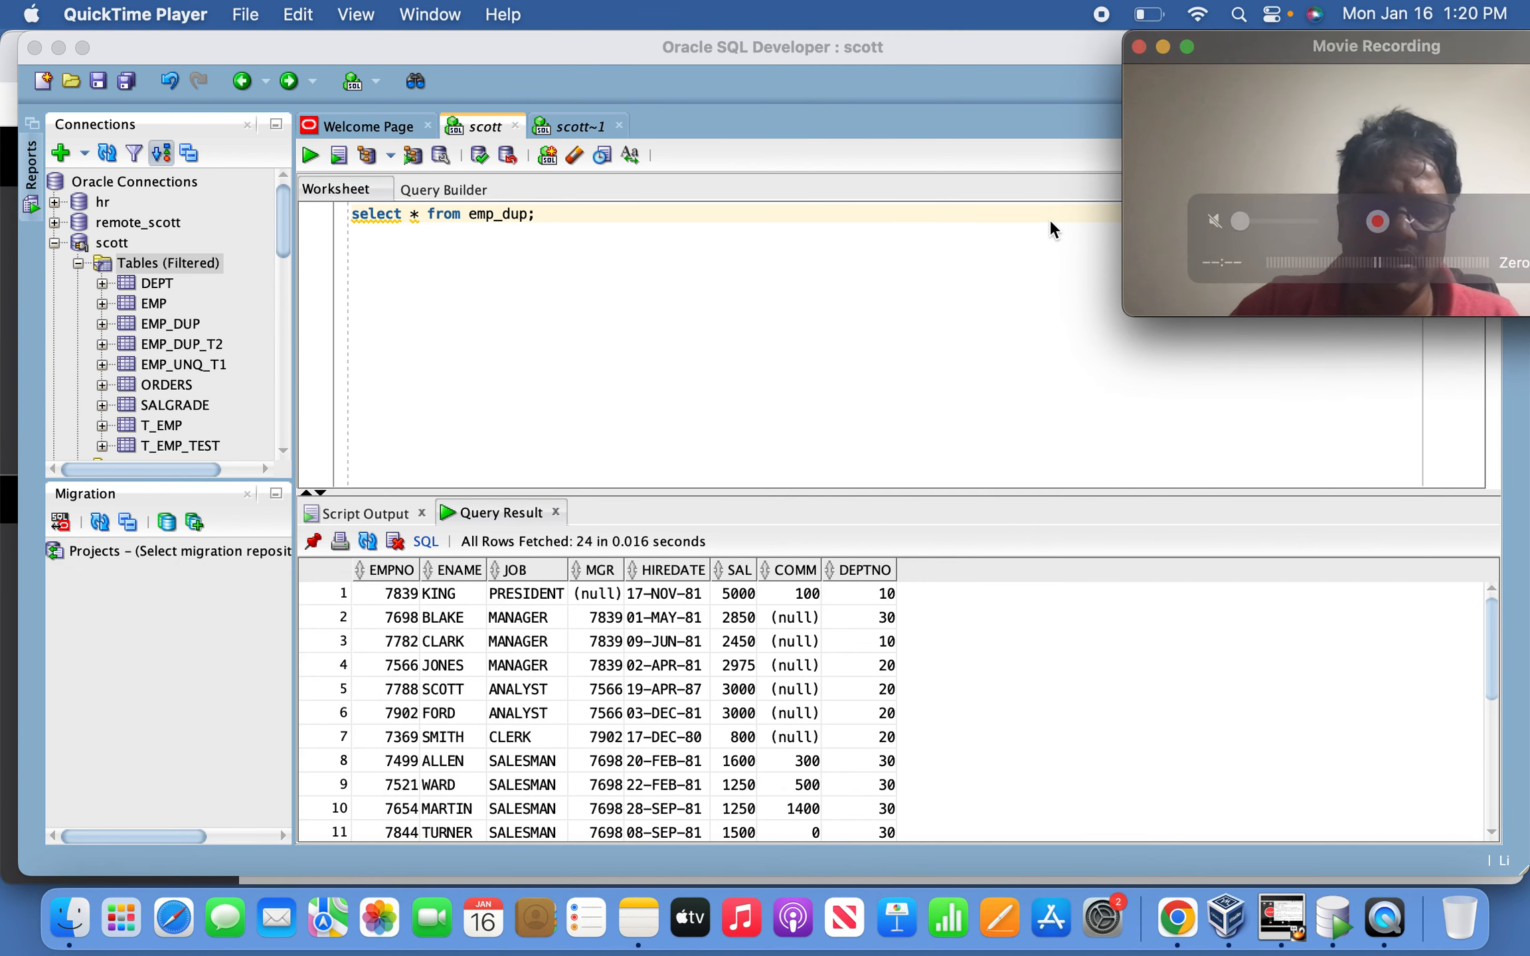
Count the result grid's rows, confirming 24, and start a new line below.
click(878, 318)
right_click(589, 667)
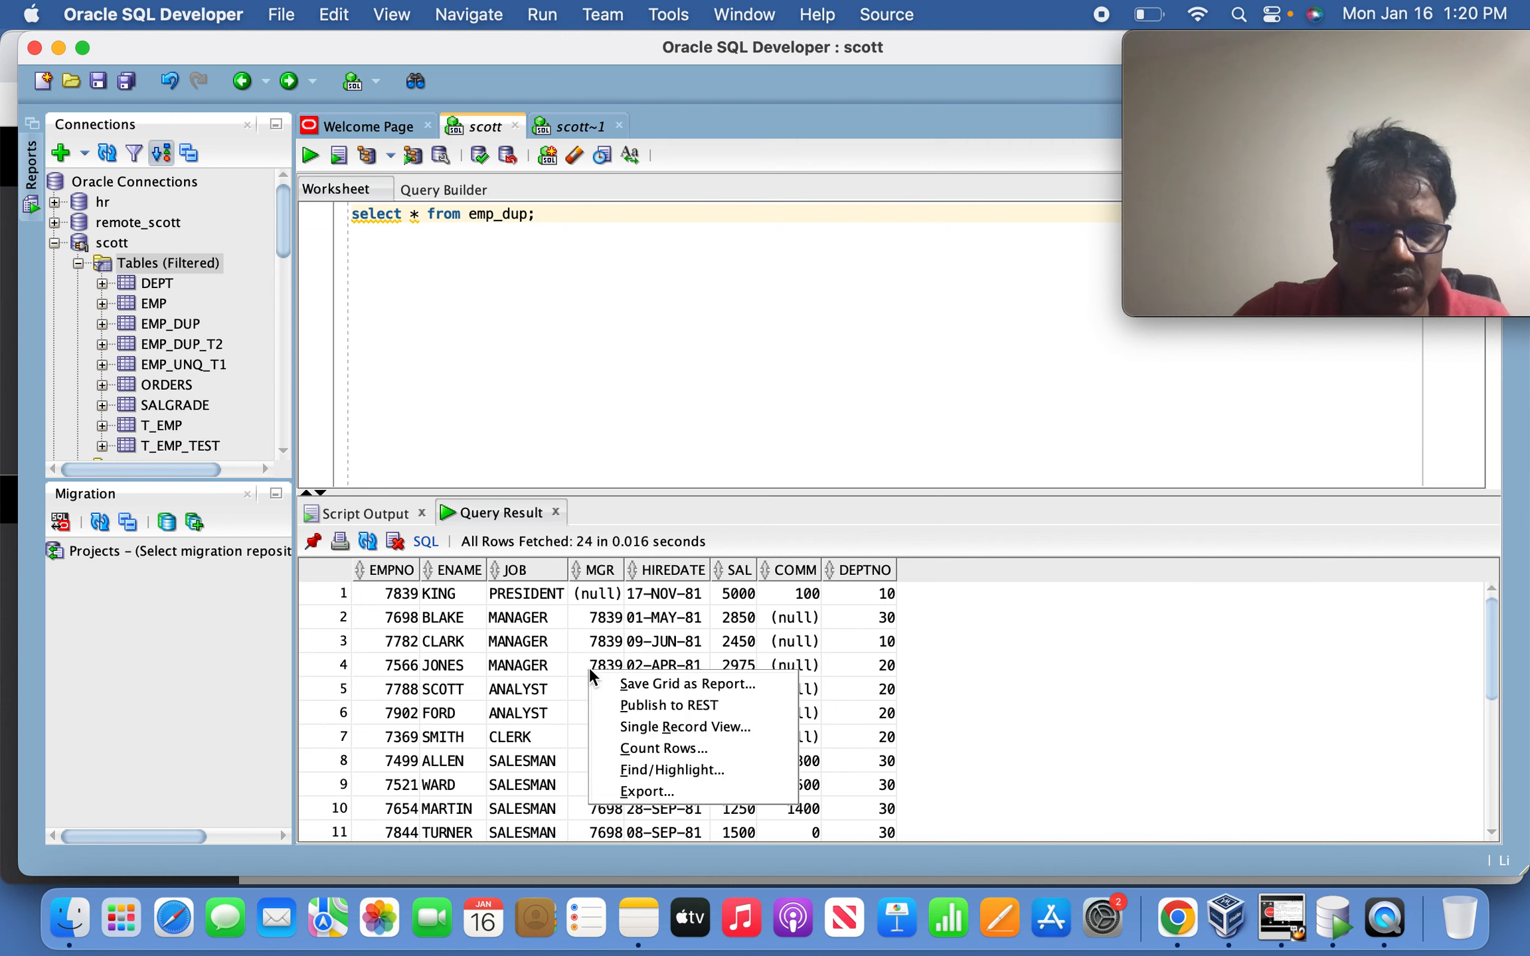
click(652, 747)
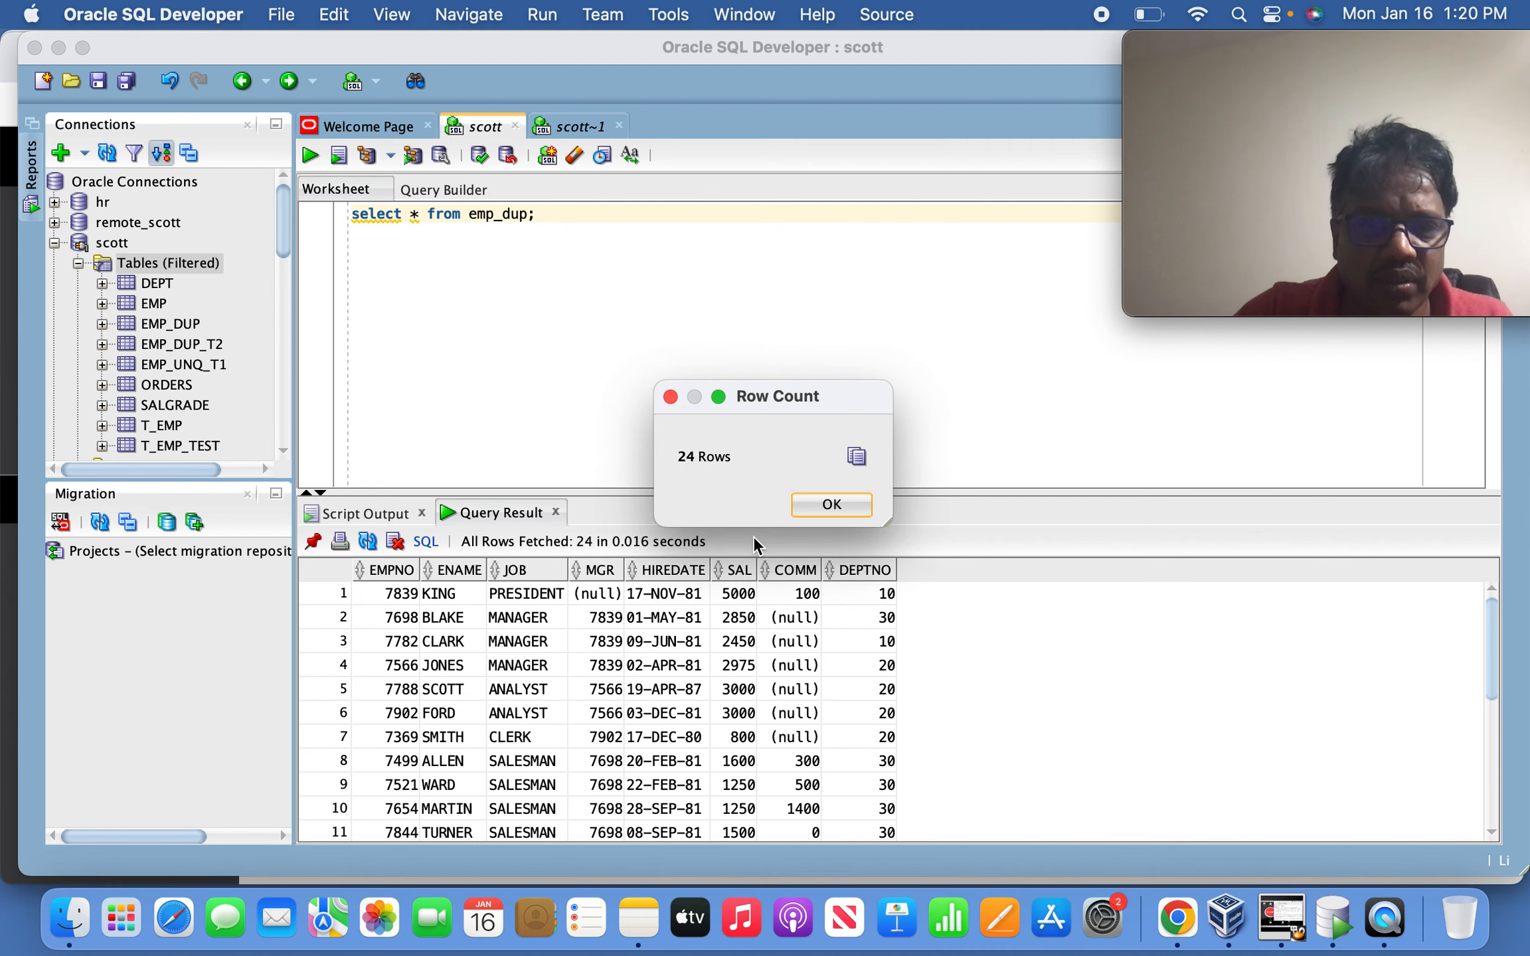
click(830, 505)
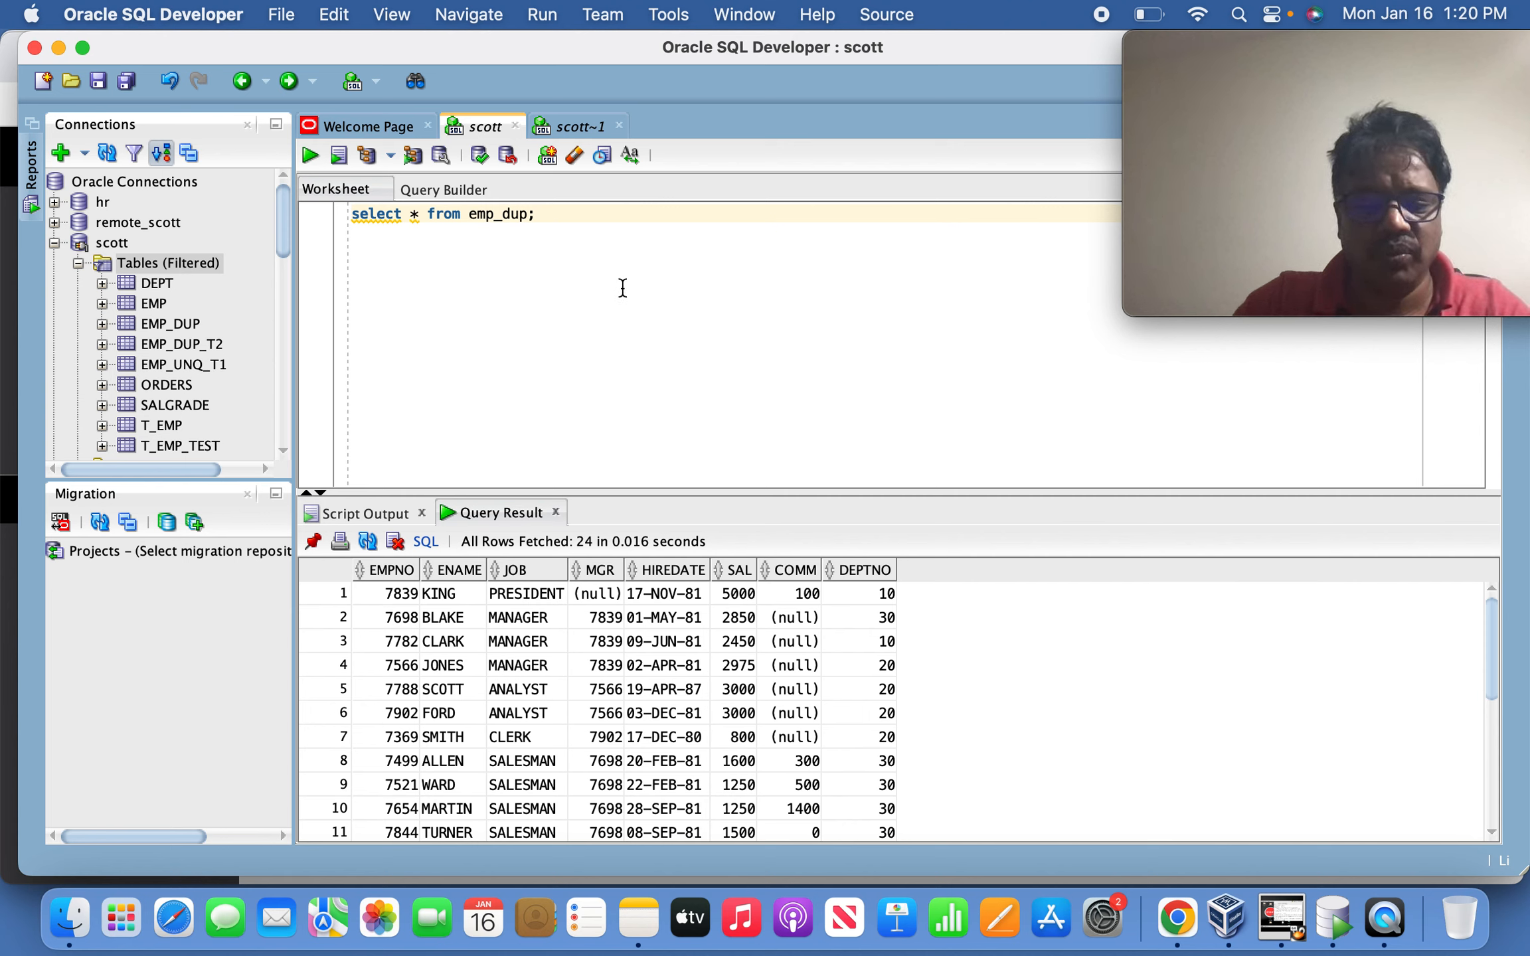
key(Return)
Type select * from emp_dup where rowid = (select min(rowid) from emp_dup.
text(select)
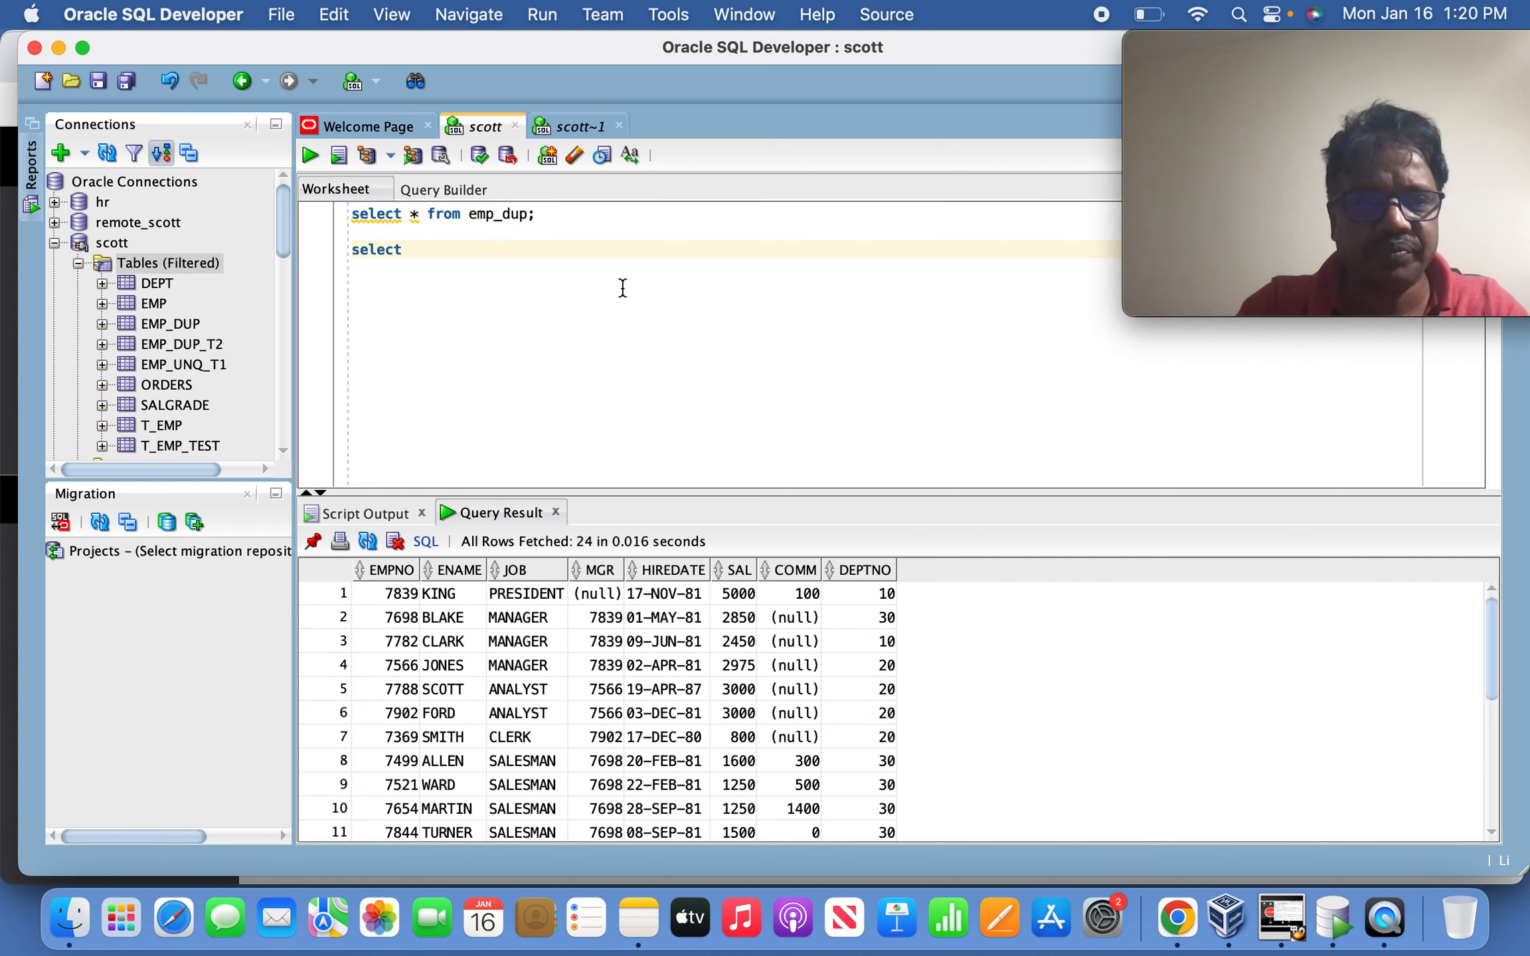
text( * from ep)
key(BackSpace)
text(mp_dup)
key(Return)
text(where rowid =)
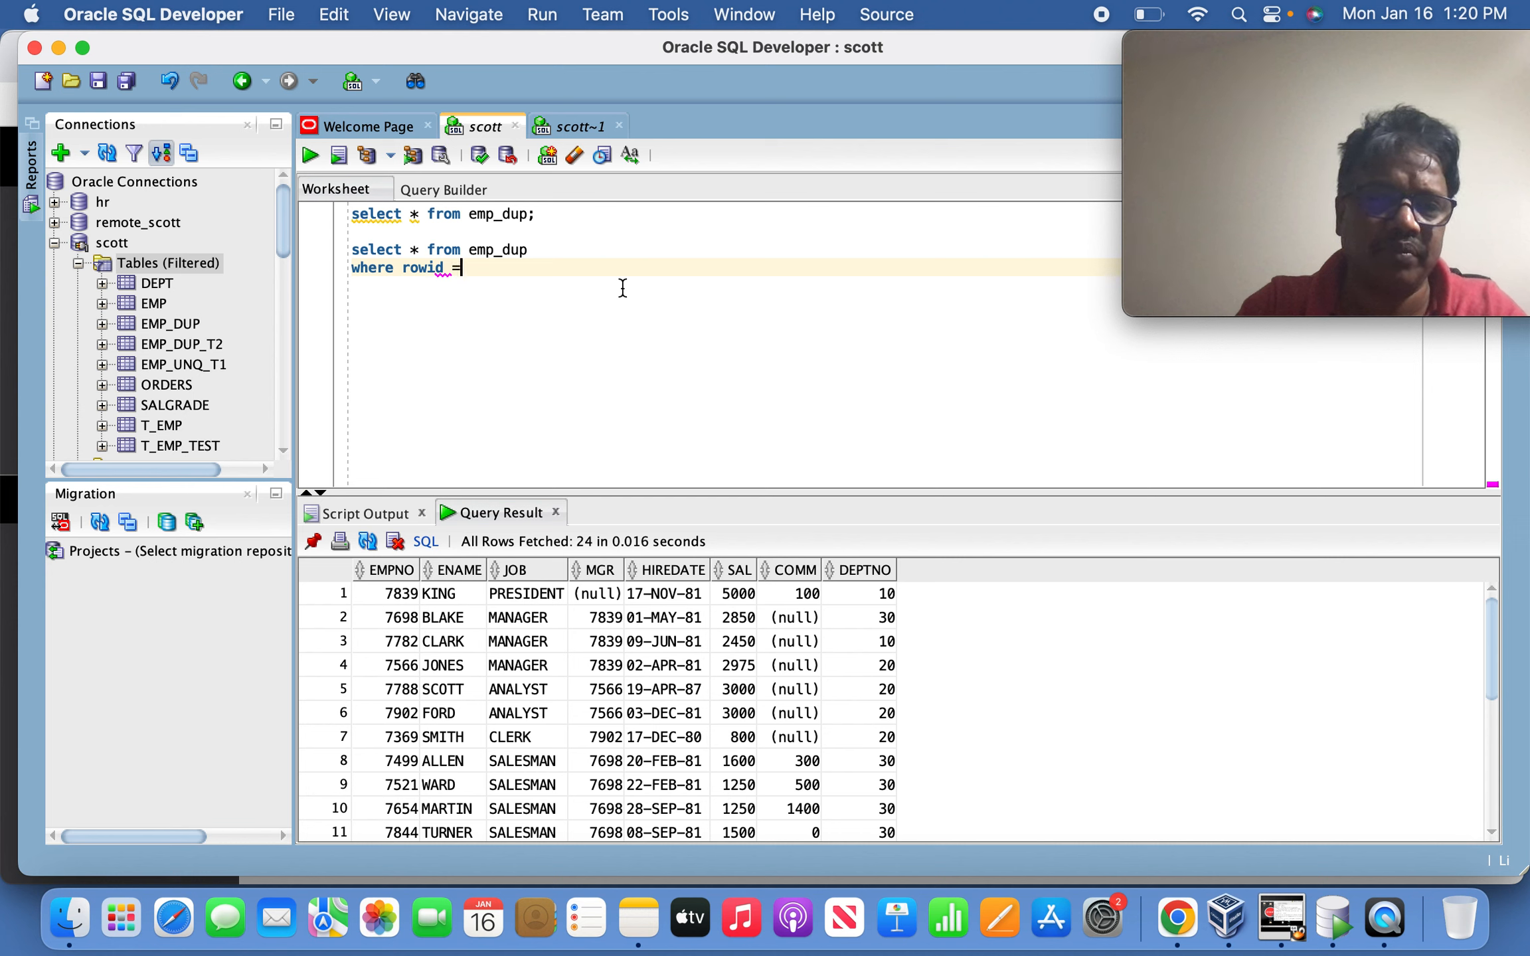
key(BackSpace)
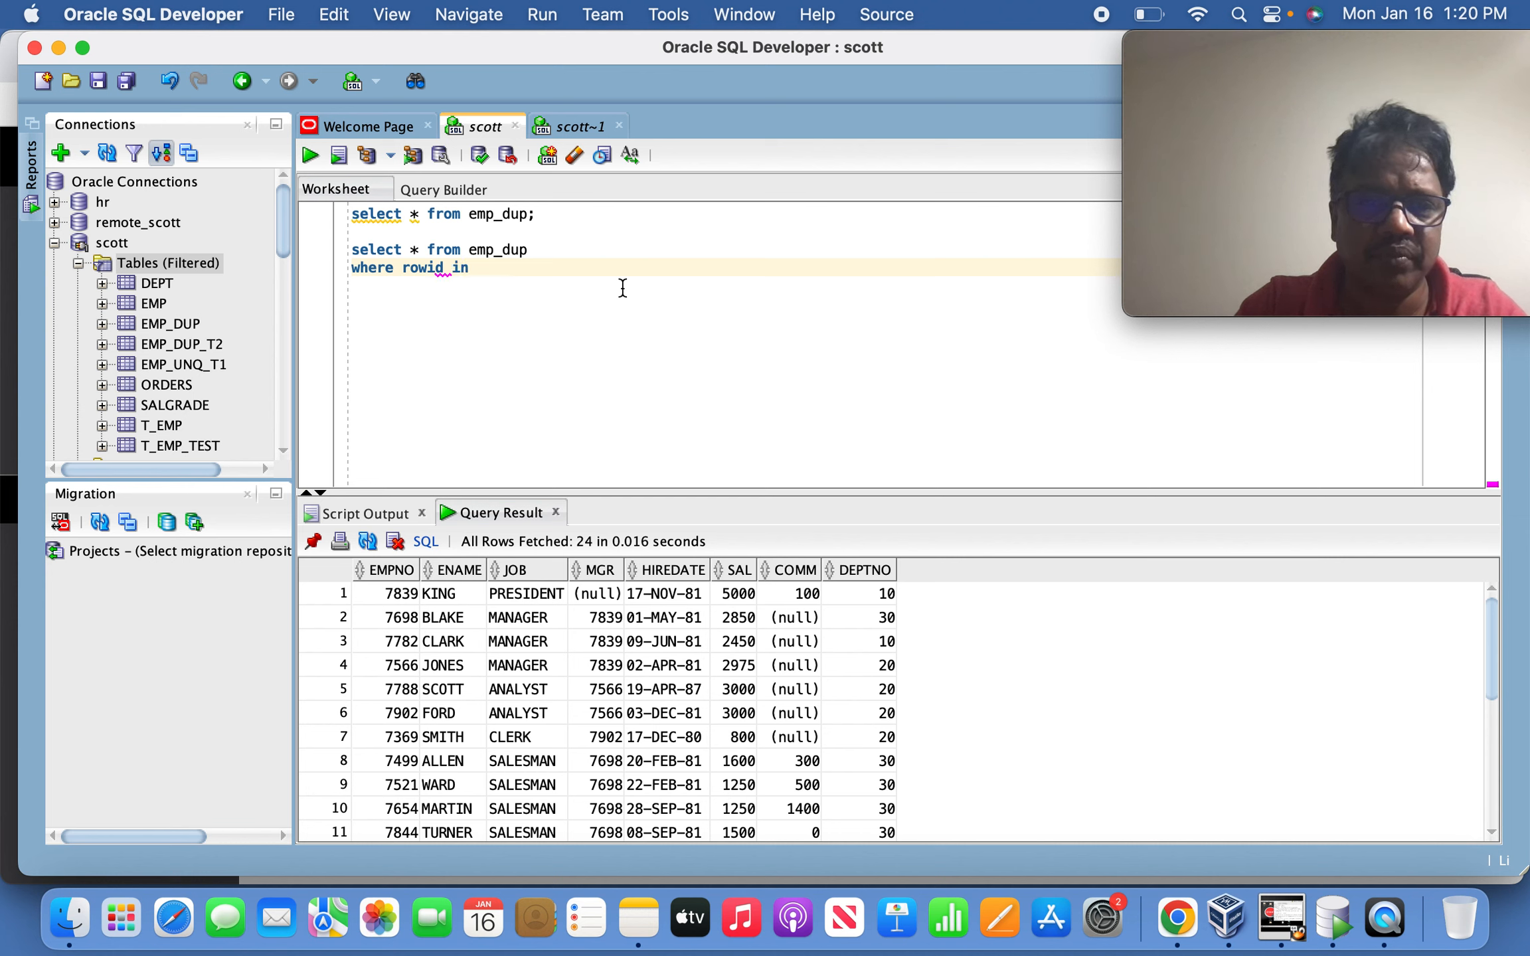
text(= (selet)
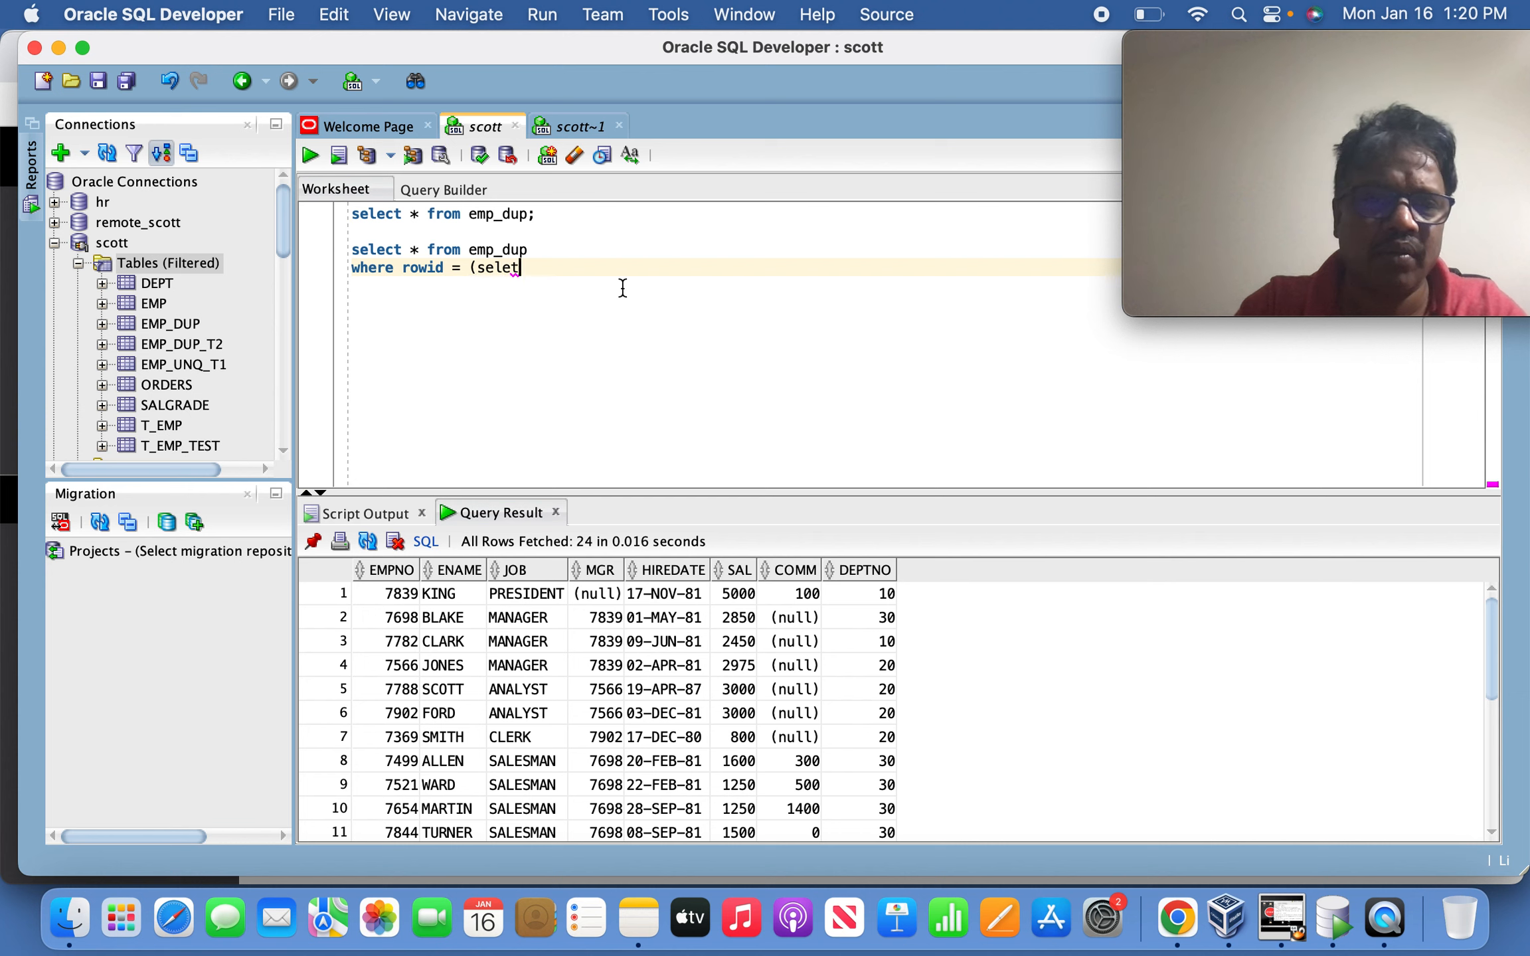
key(BackSpace)
text(ct mi)
key(BackSpace)
text(min(rowid) f)
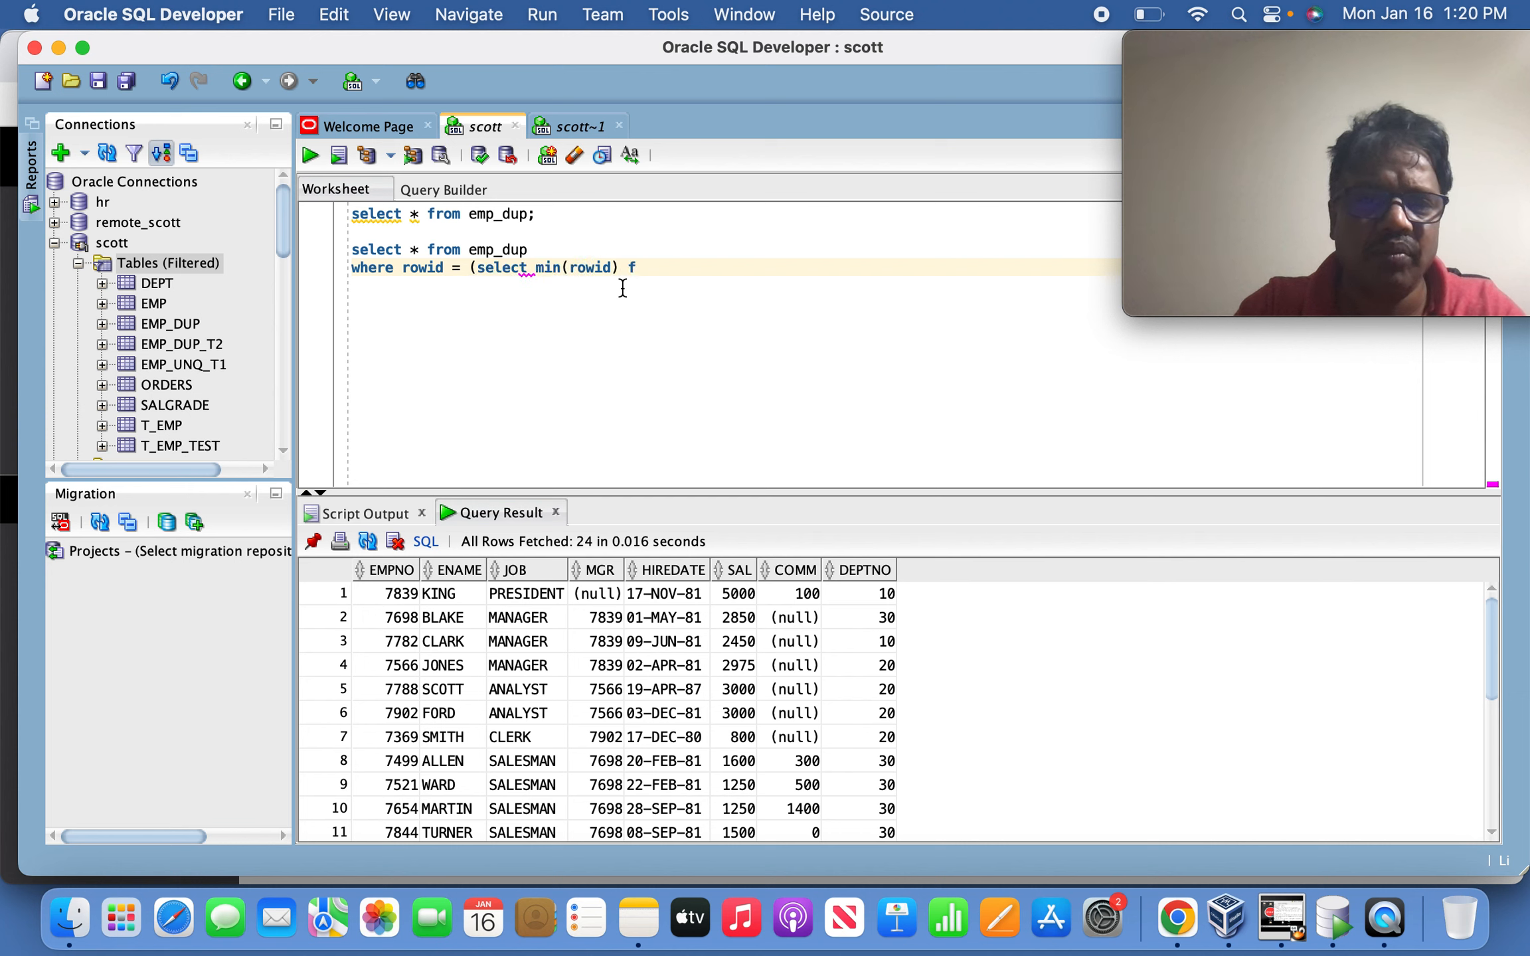
text(rom emp_dup e2)
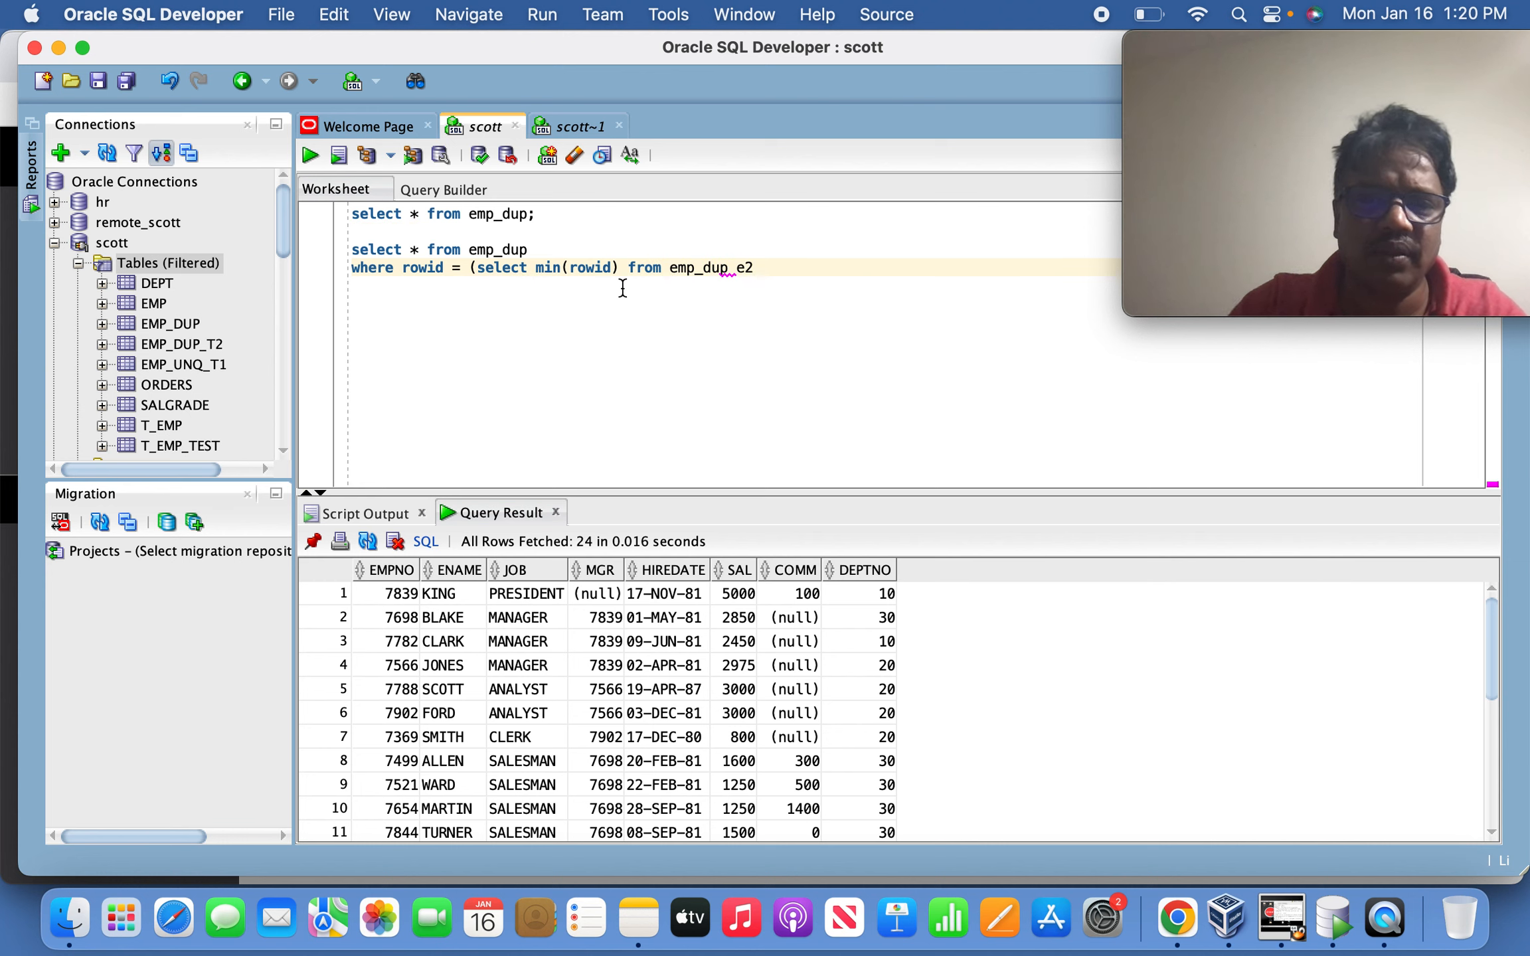
Alias the outer table e1 and add the correlated where e1. condition, closing the query.
key(Up)
text(e1)
key(Down)
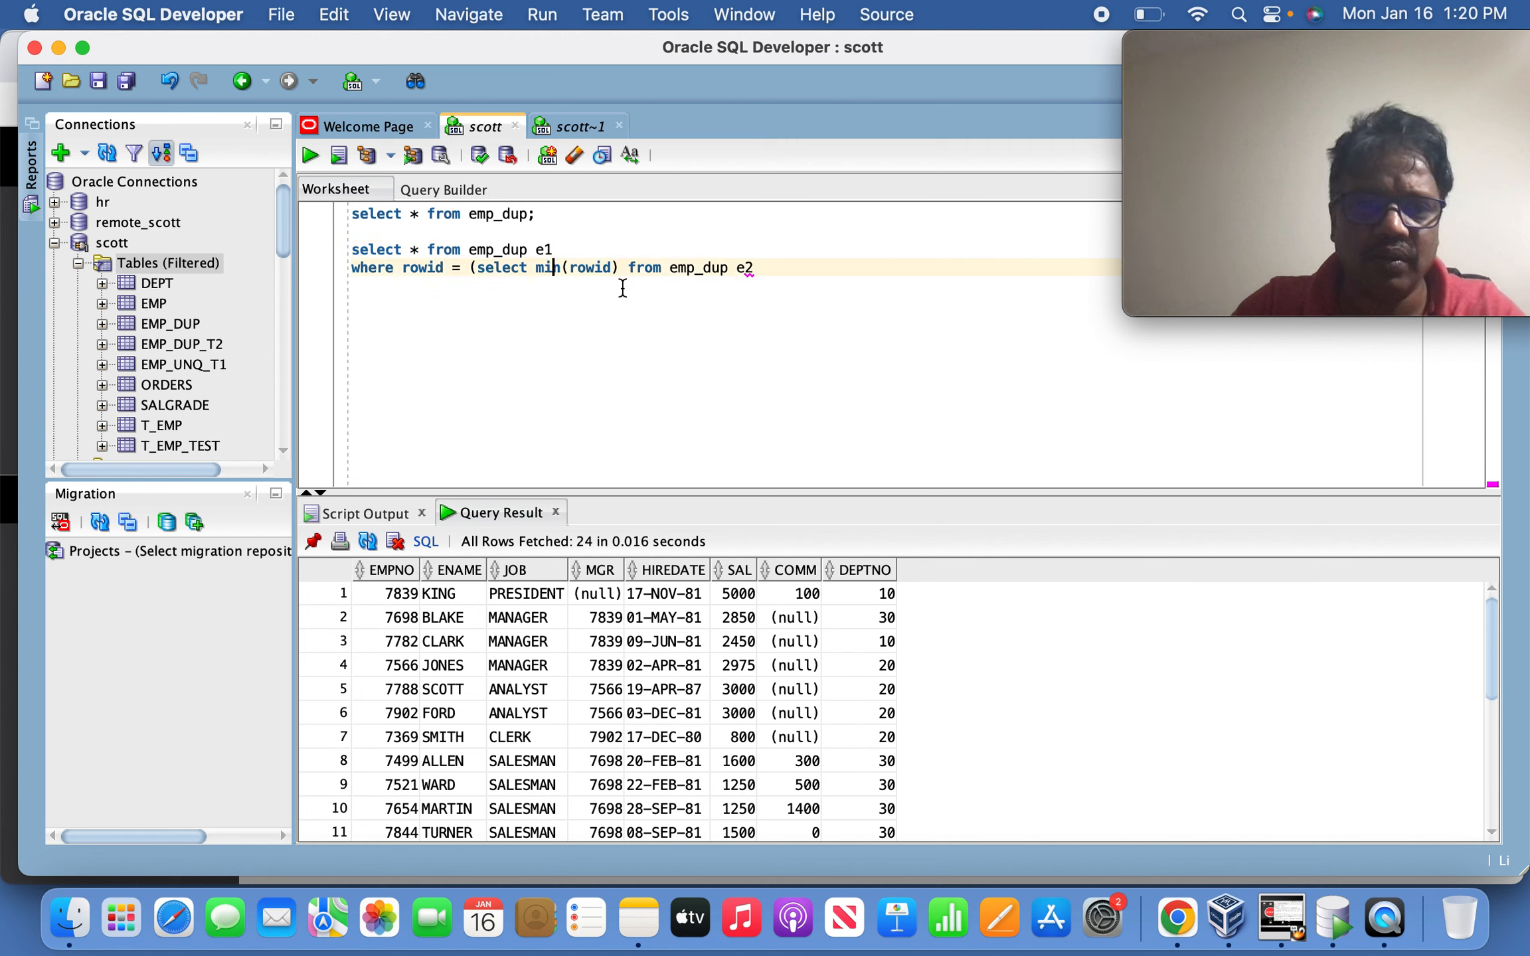
key(Return)
text(where e1.empno =)
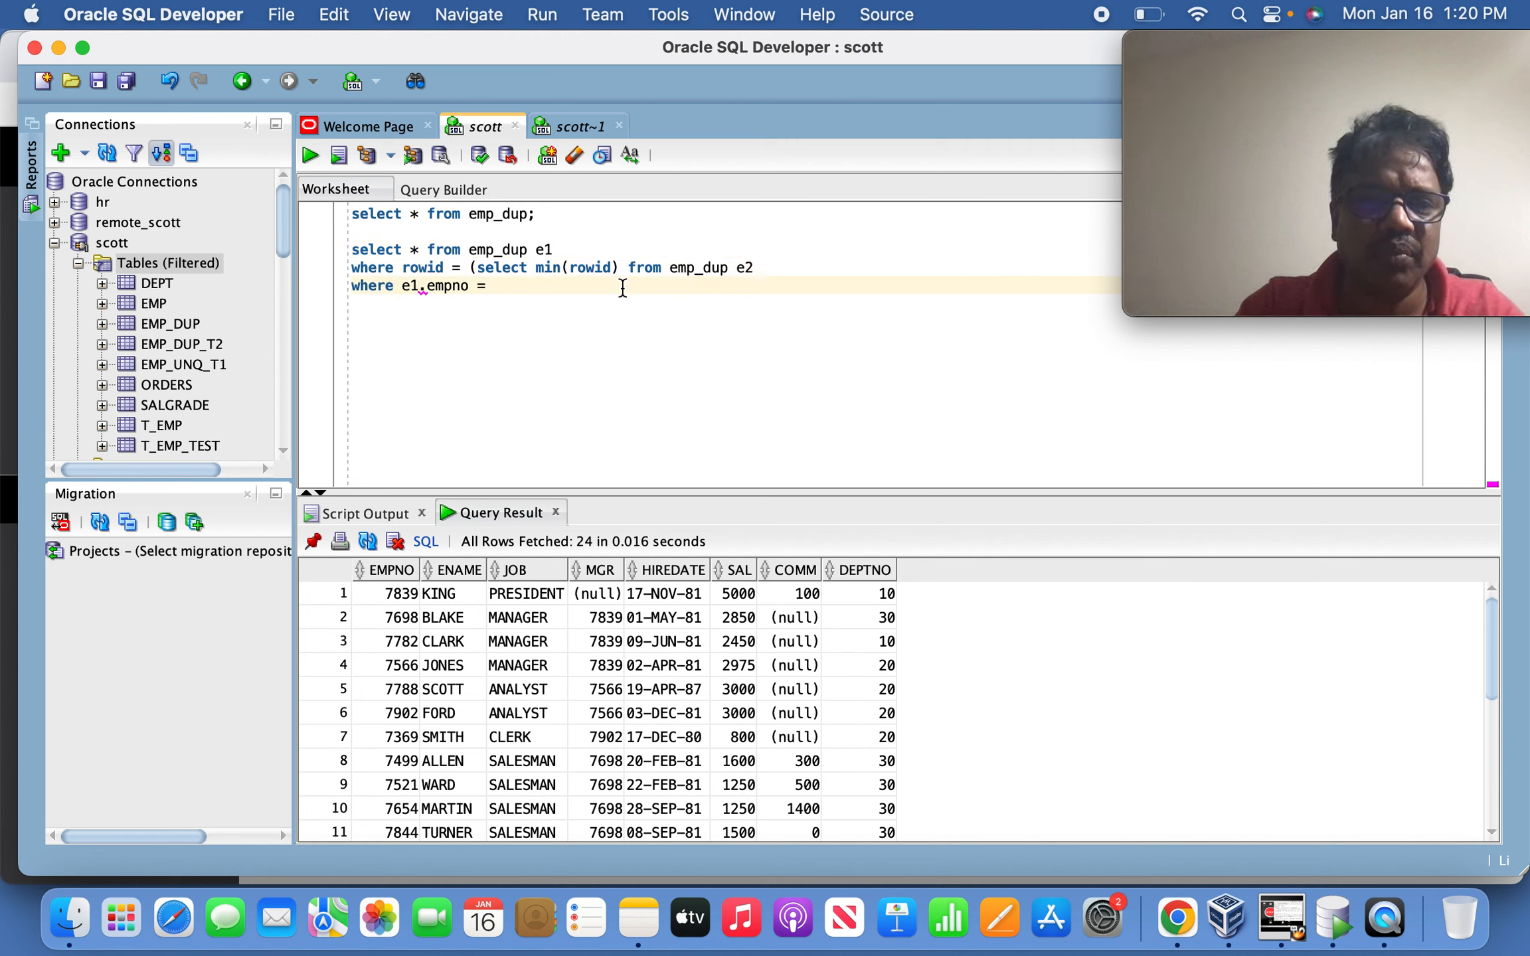
text();)
Run the three-line min(rowid) query and confirm it returns 14 rows.
key(shift+Up)
key(shift+Up)
key(shift+Up)
key(shift+Down)
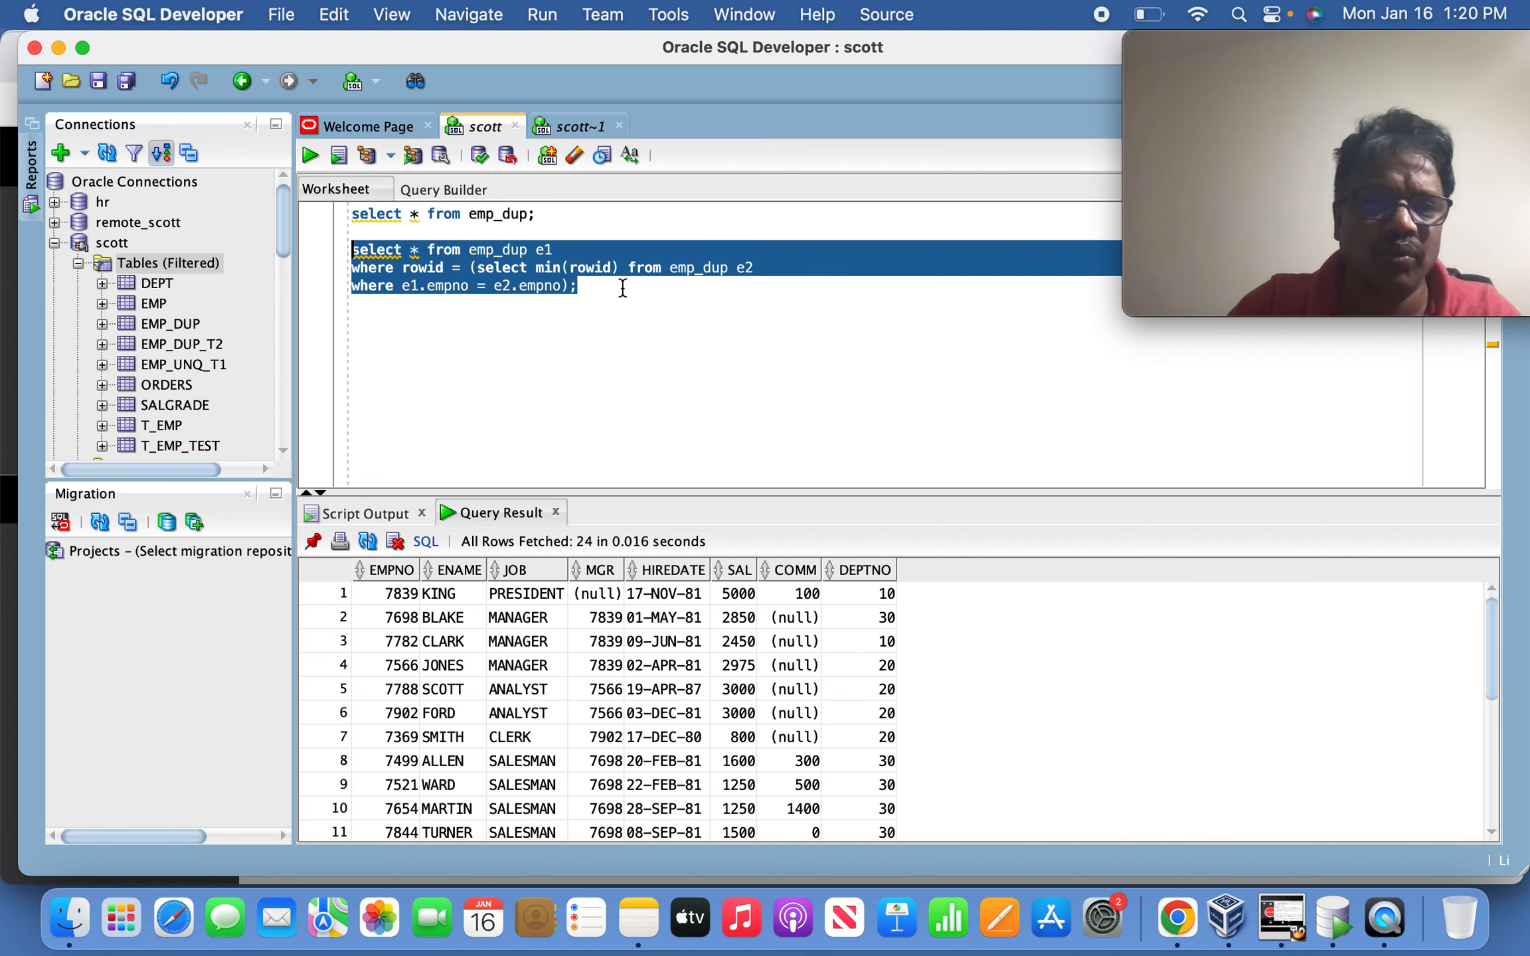
click(311, 156)
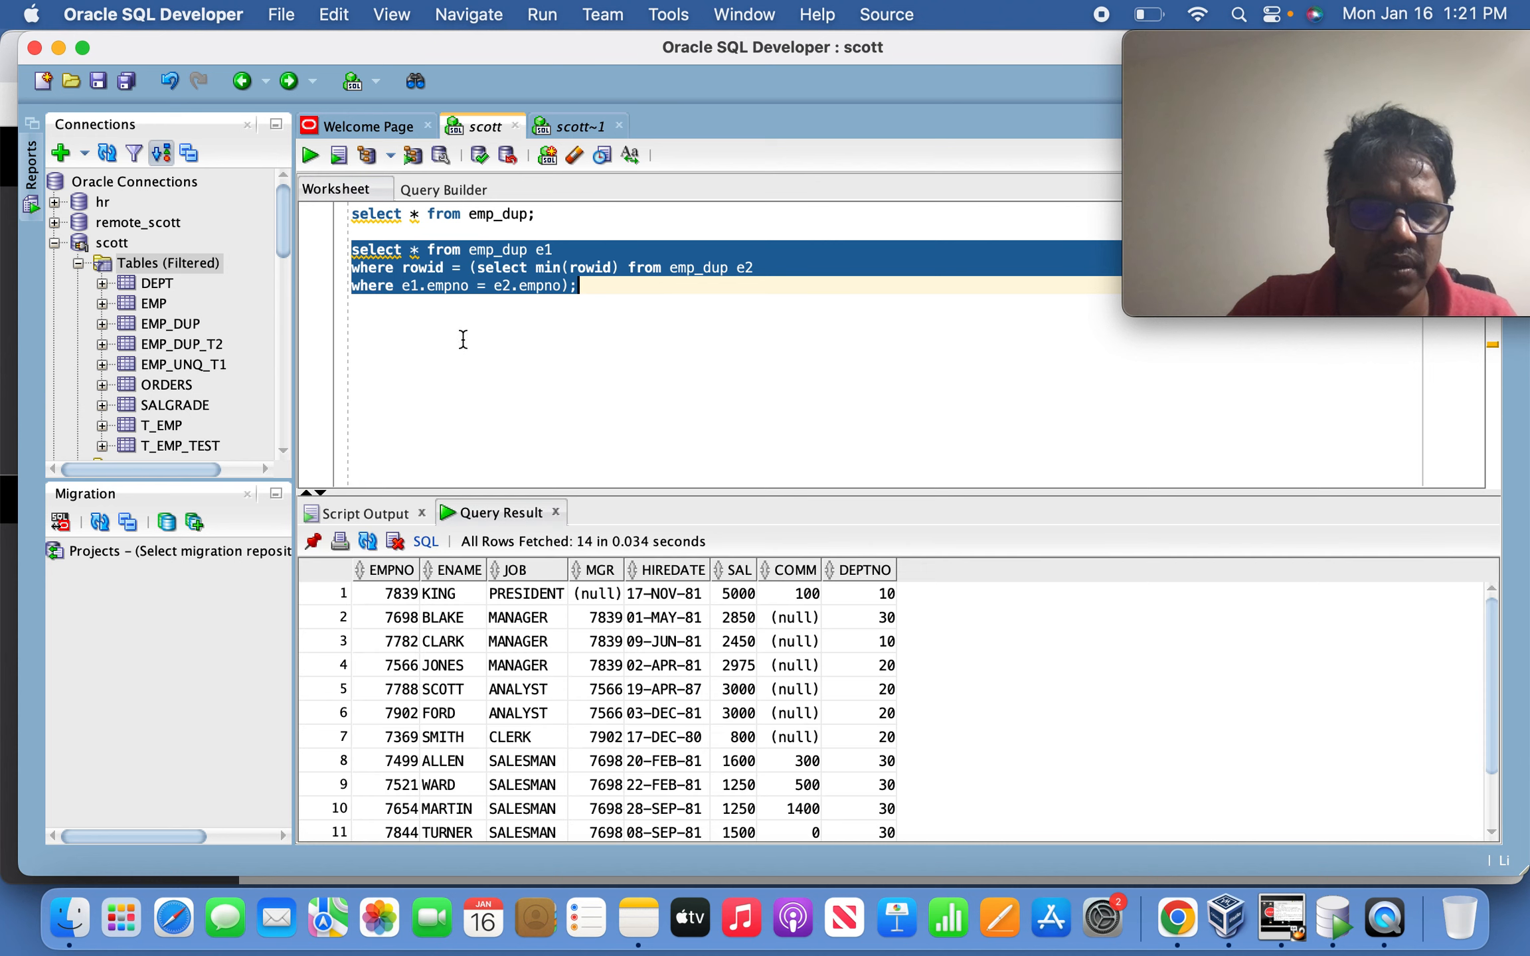
click(489, 688)
right_click(490, 687)
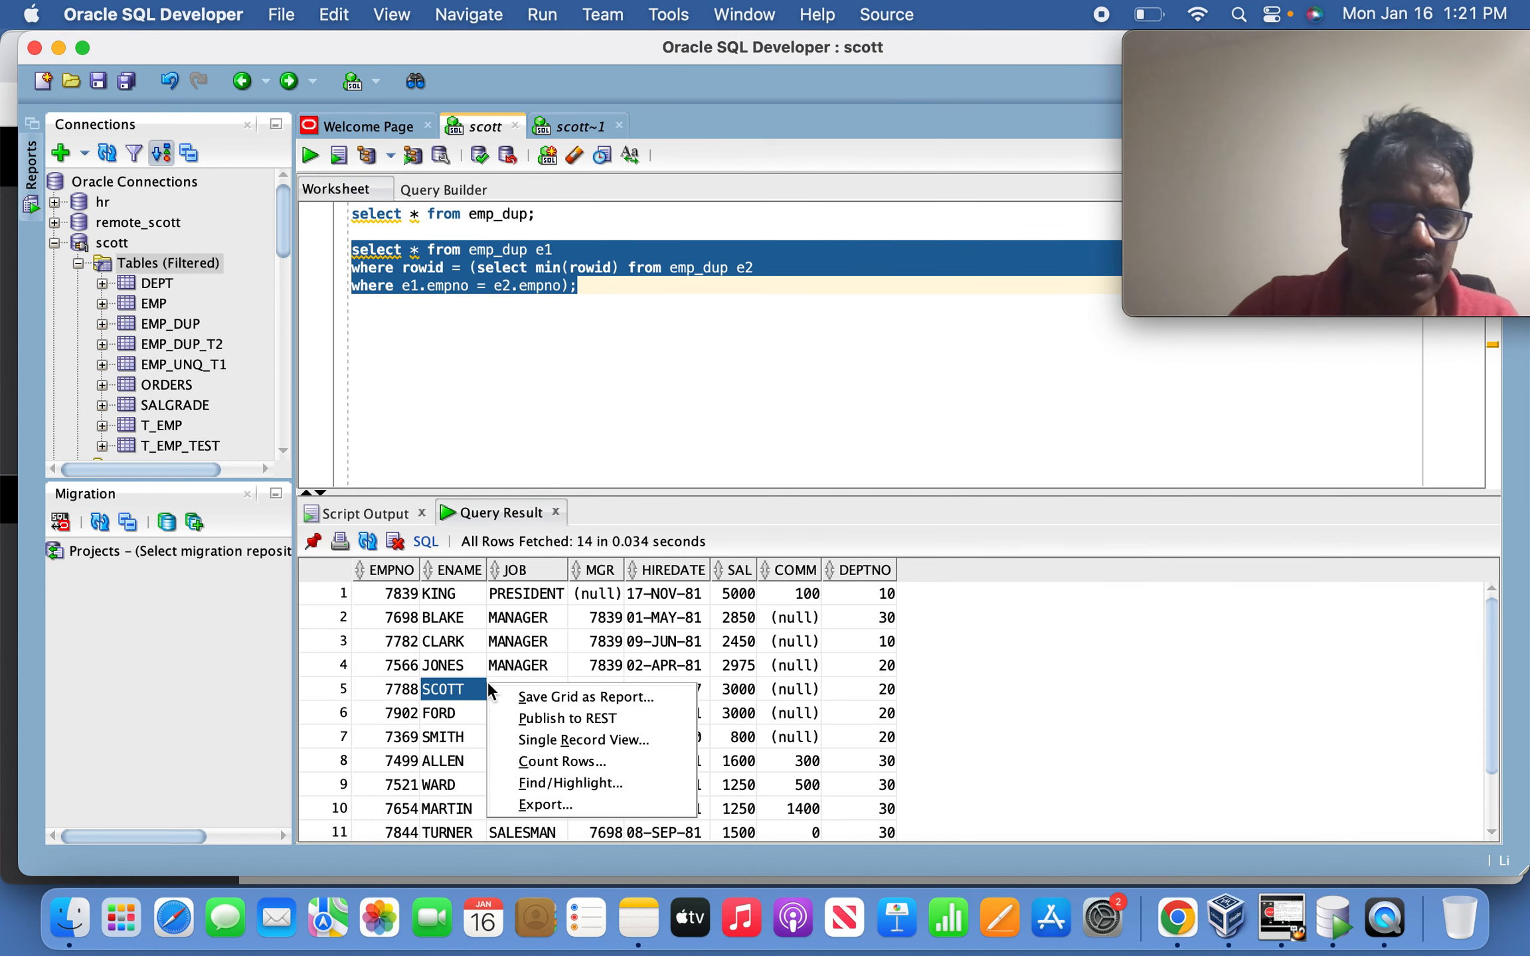
click(568, 768)
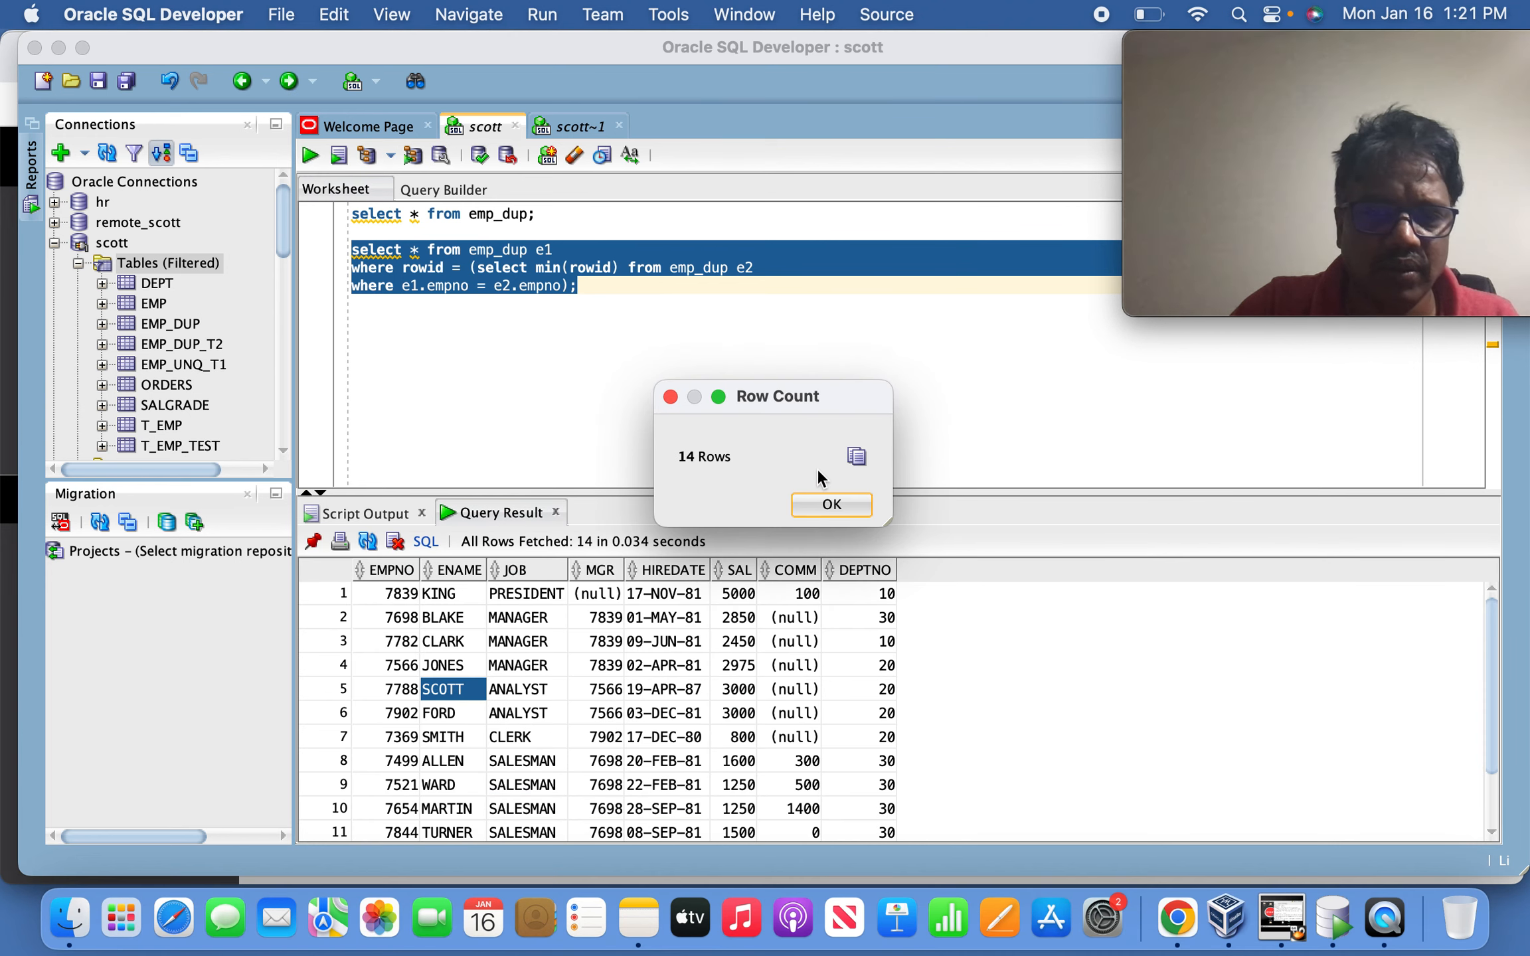
click(830, 505)
Copy the three-line unique-rows query to the clipboard.
click(762, 389)
key(Return)
key(Up)
key(Up)
key(Up)
key(shift+Down)
key(shift+Down)
key(shift+Down)
key(super+c)
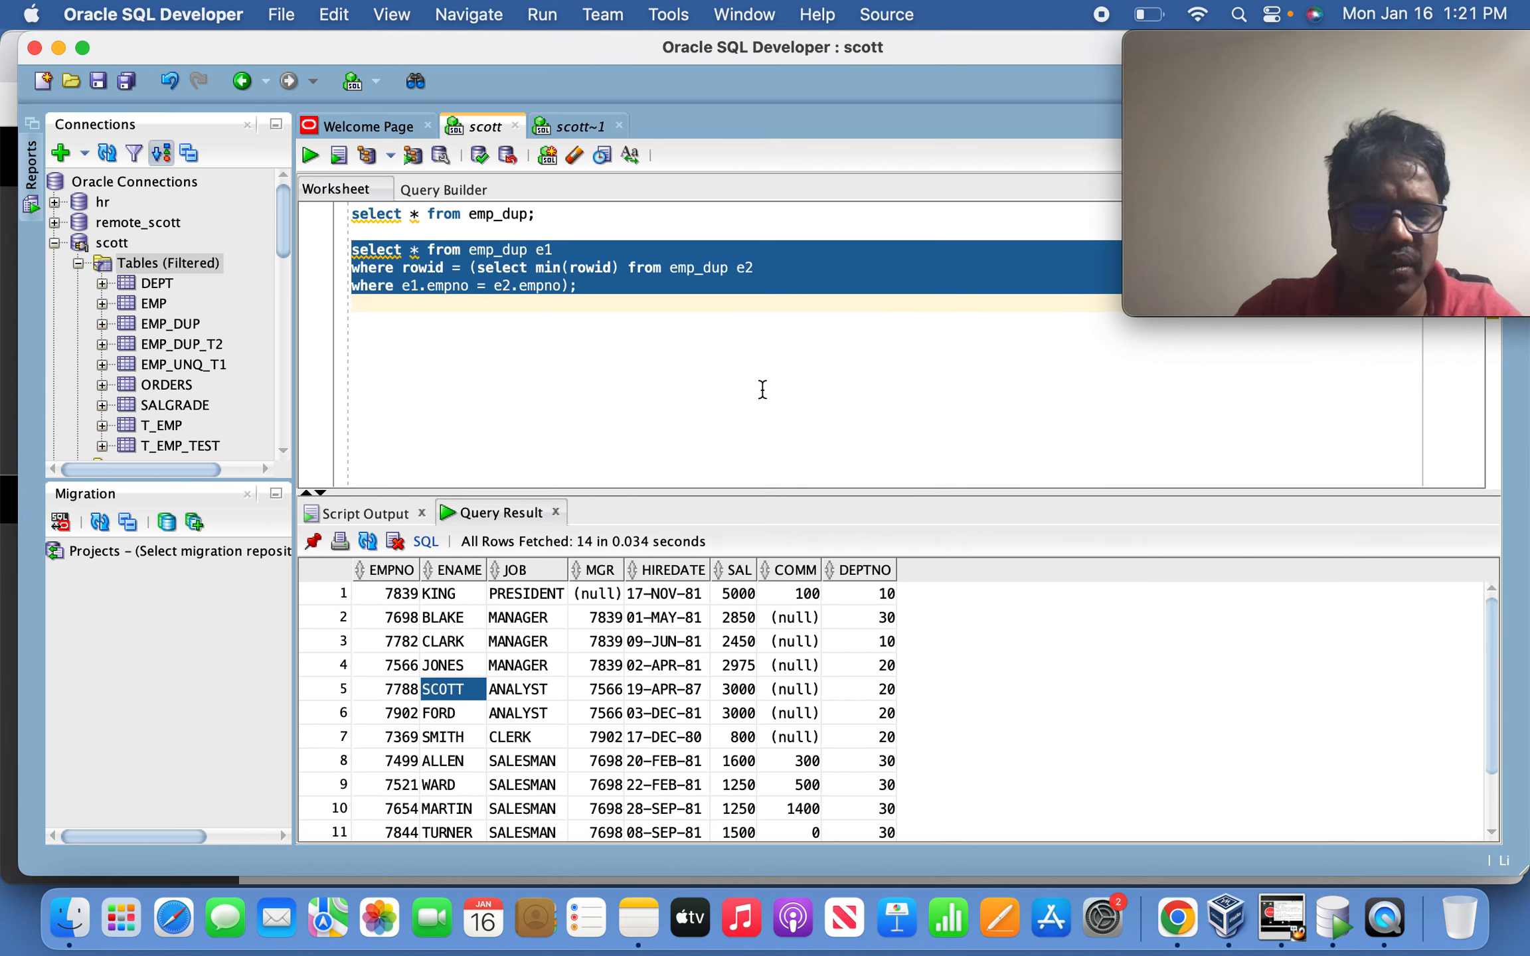
key(Up)
key(Down)
Paste a copy of the query below and change rowid = to rowid not in.
key(Return)
key(super+v)
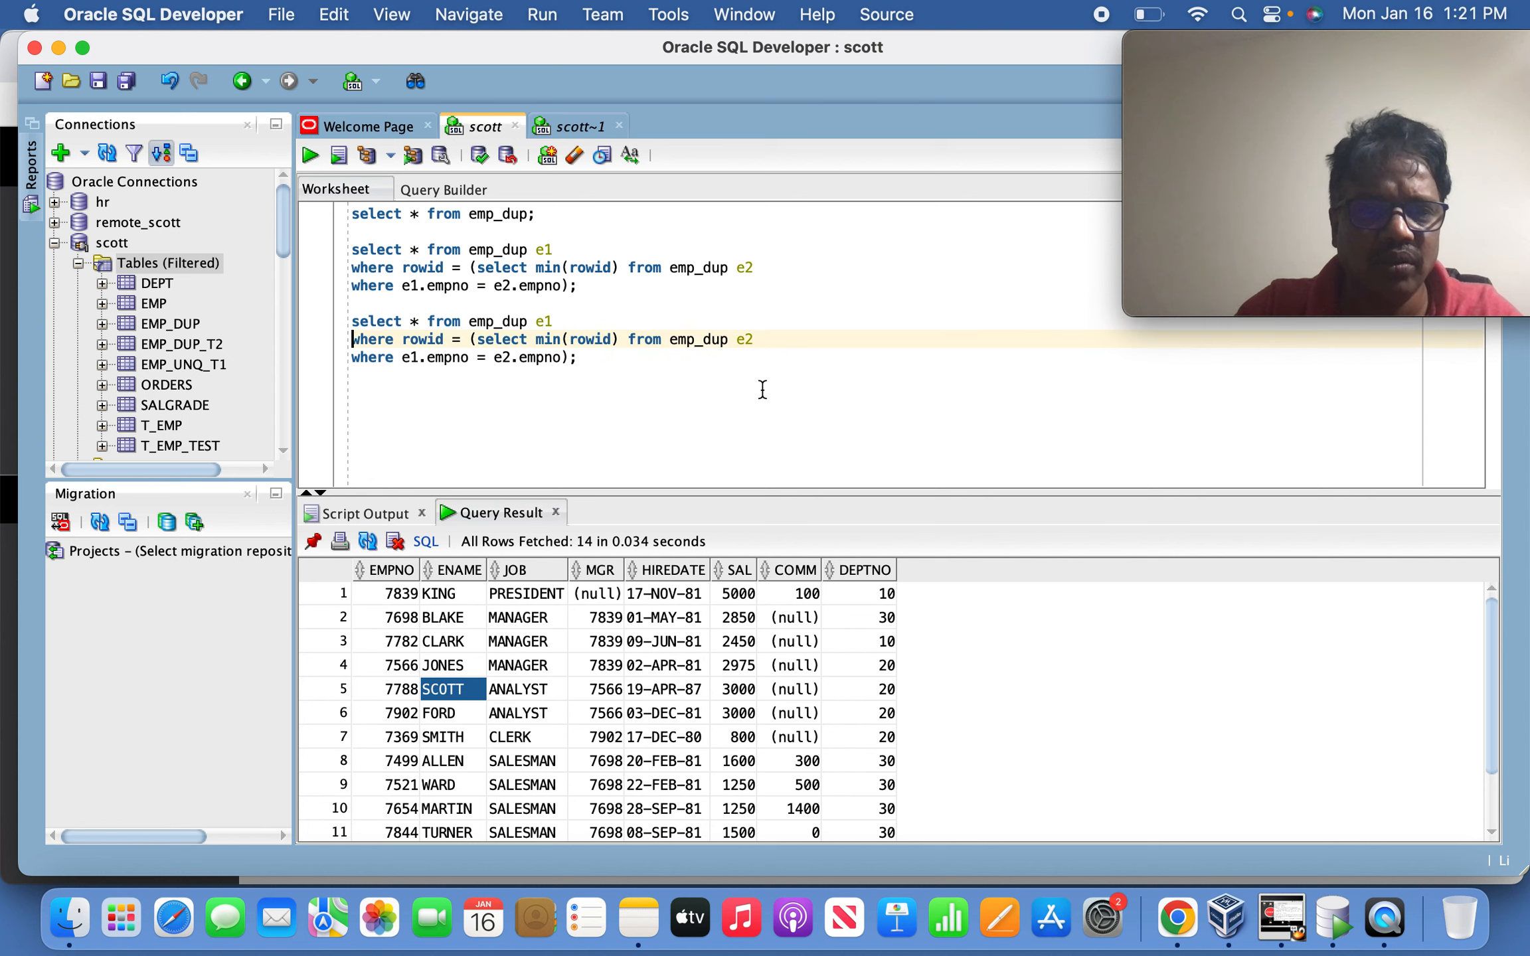
key(BackSpace)
text(not in)
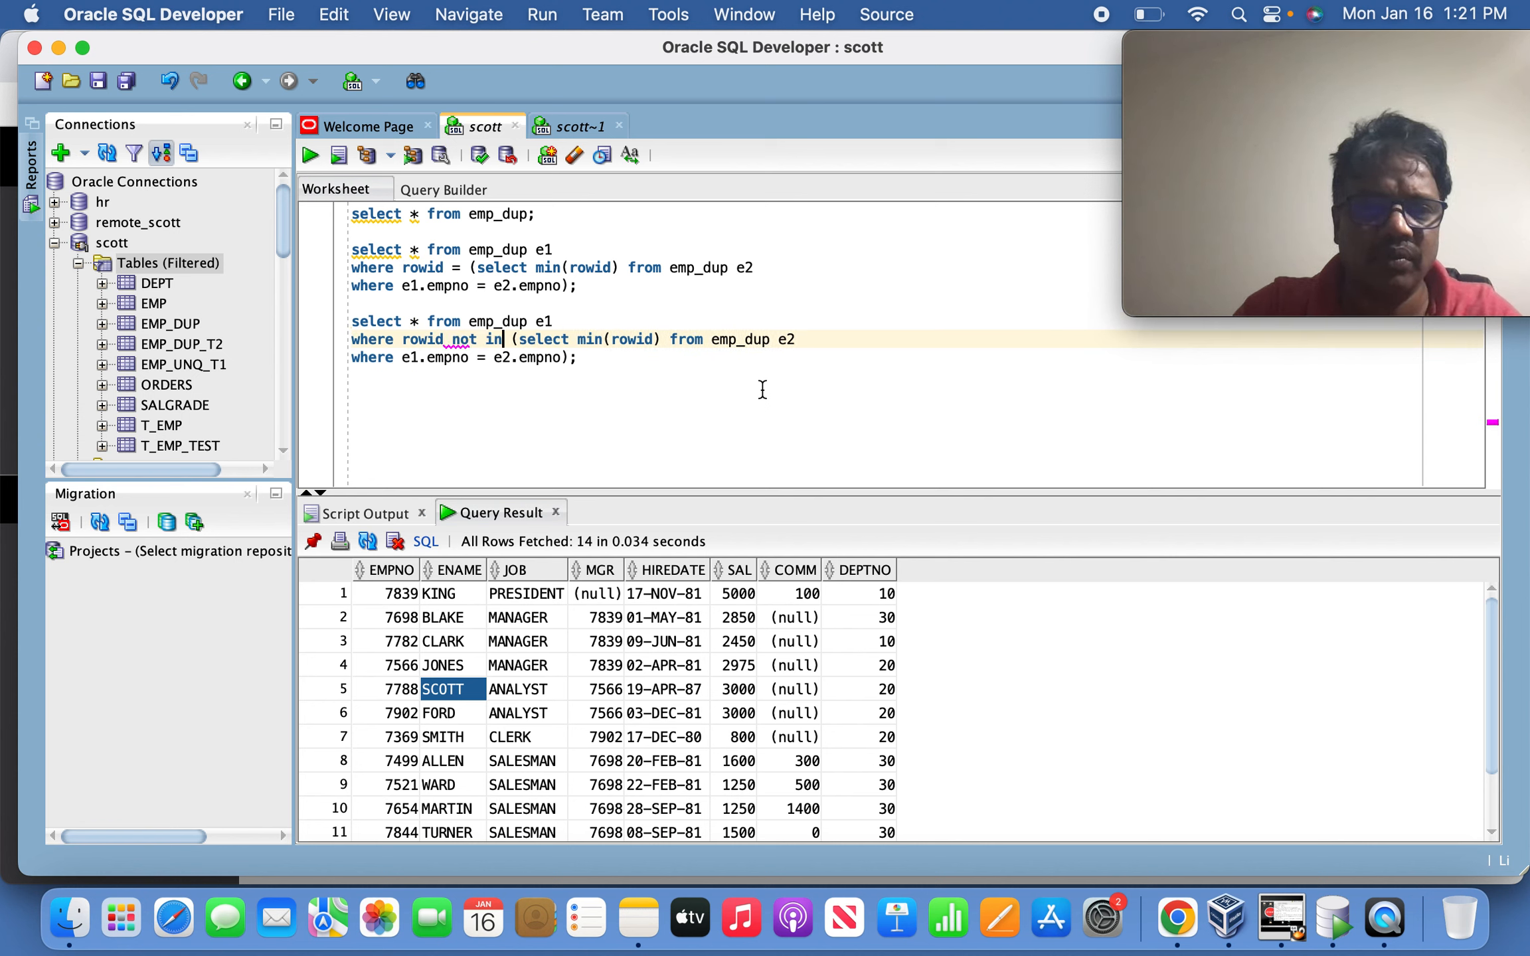
key(Down)
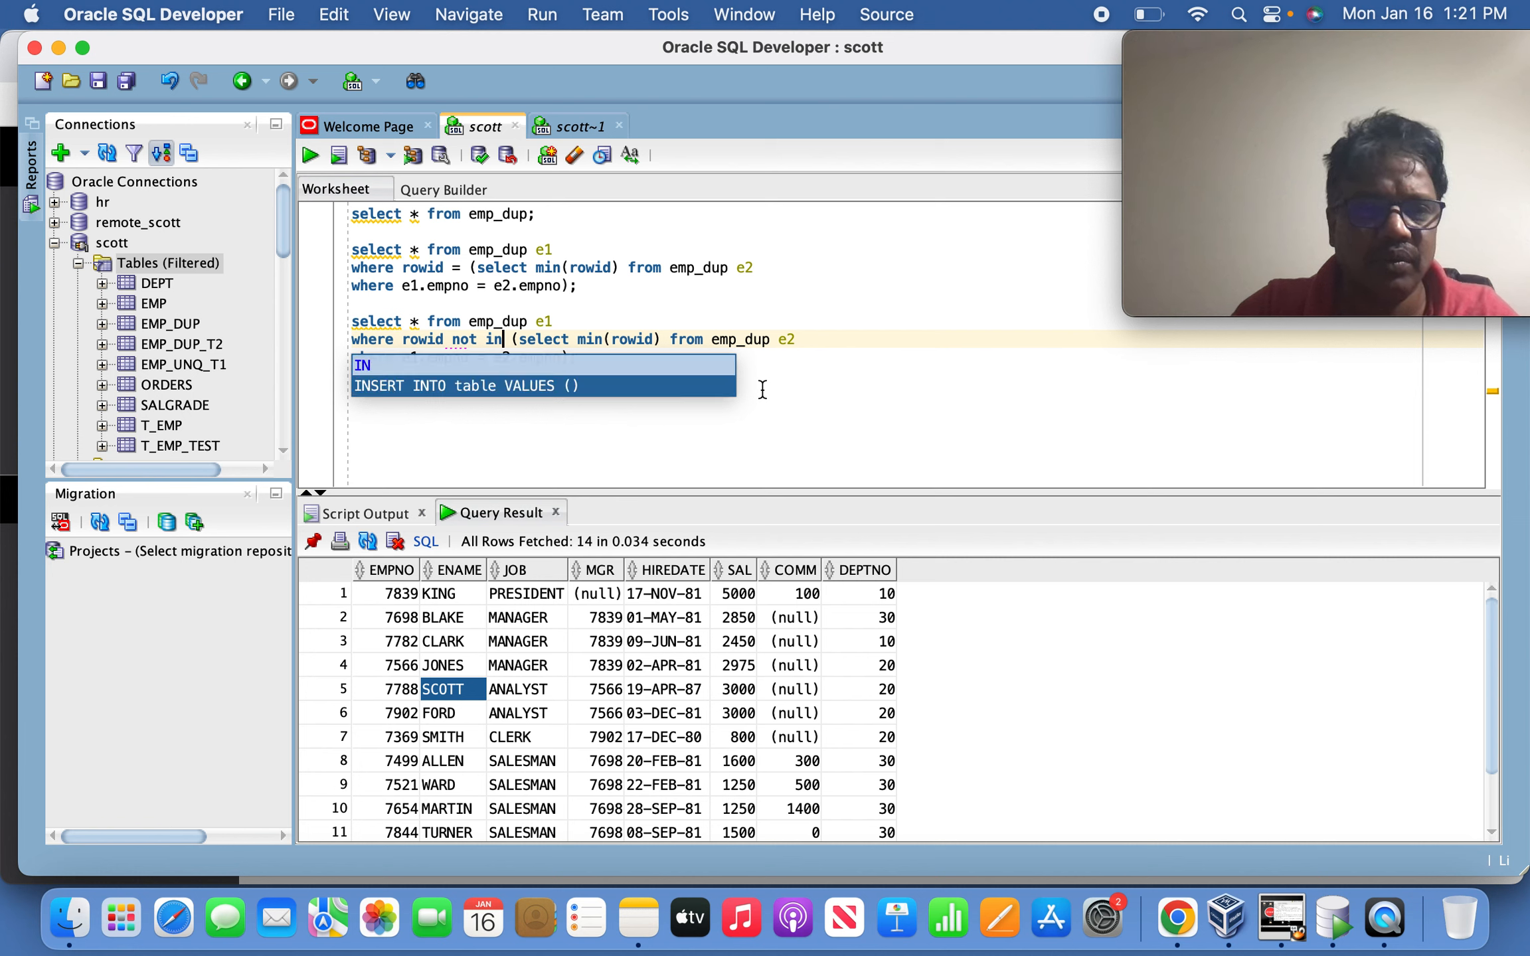
click(683, 401)
Run the not in query, listing 10 duplicate rows, then go to the scott~1 worksheet.
drag(586, 380, 351, 321)
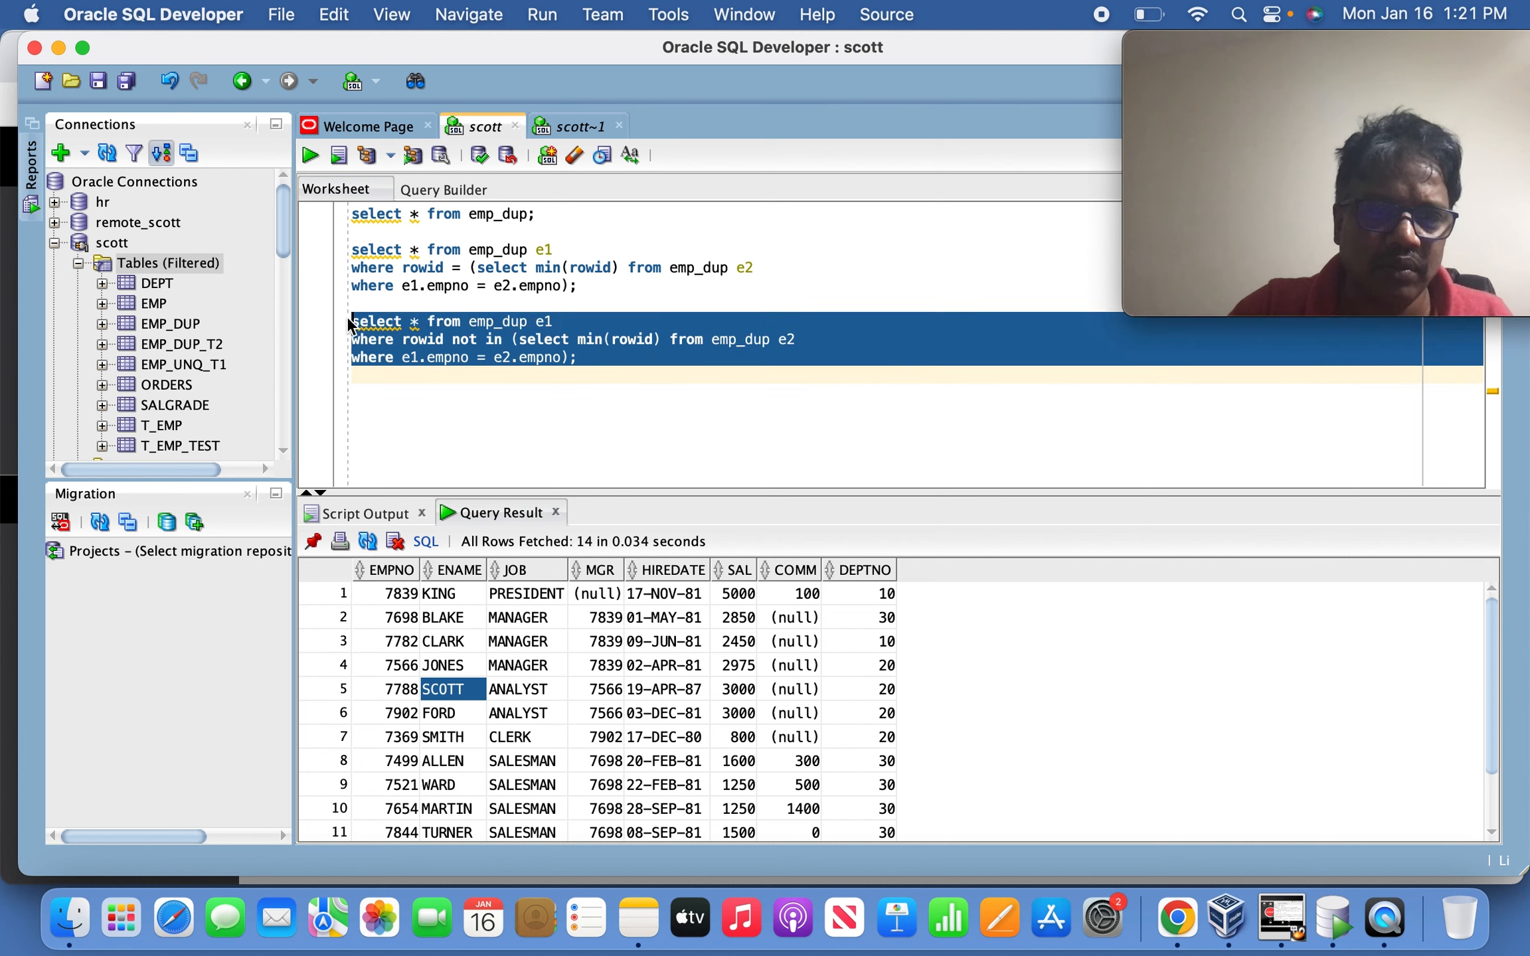
click(309, 156)
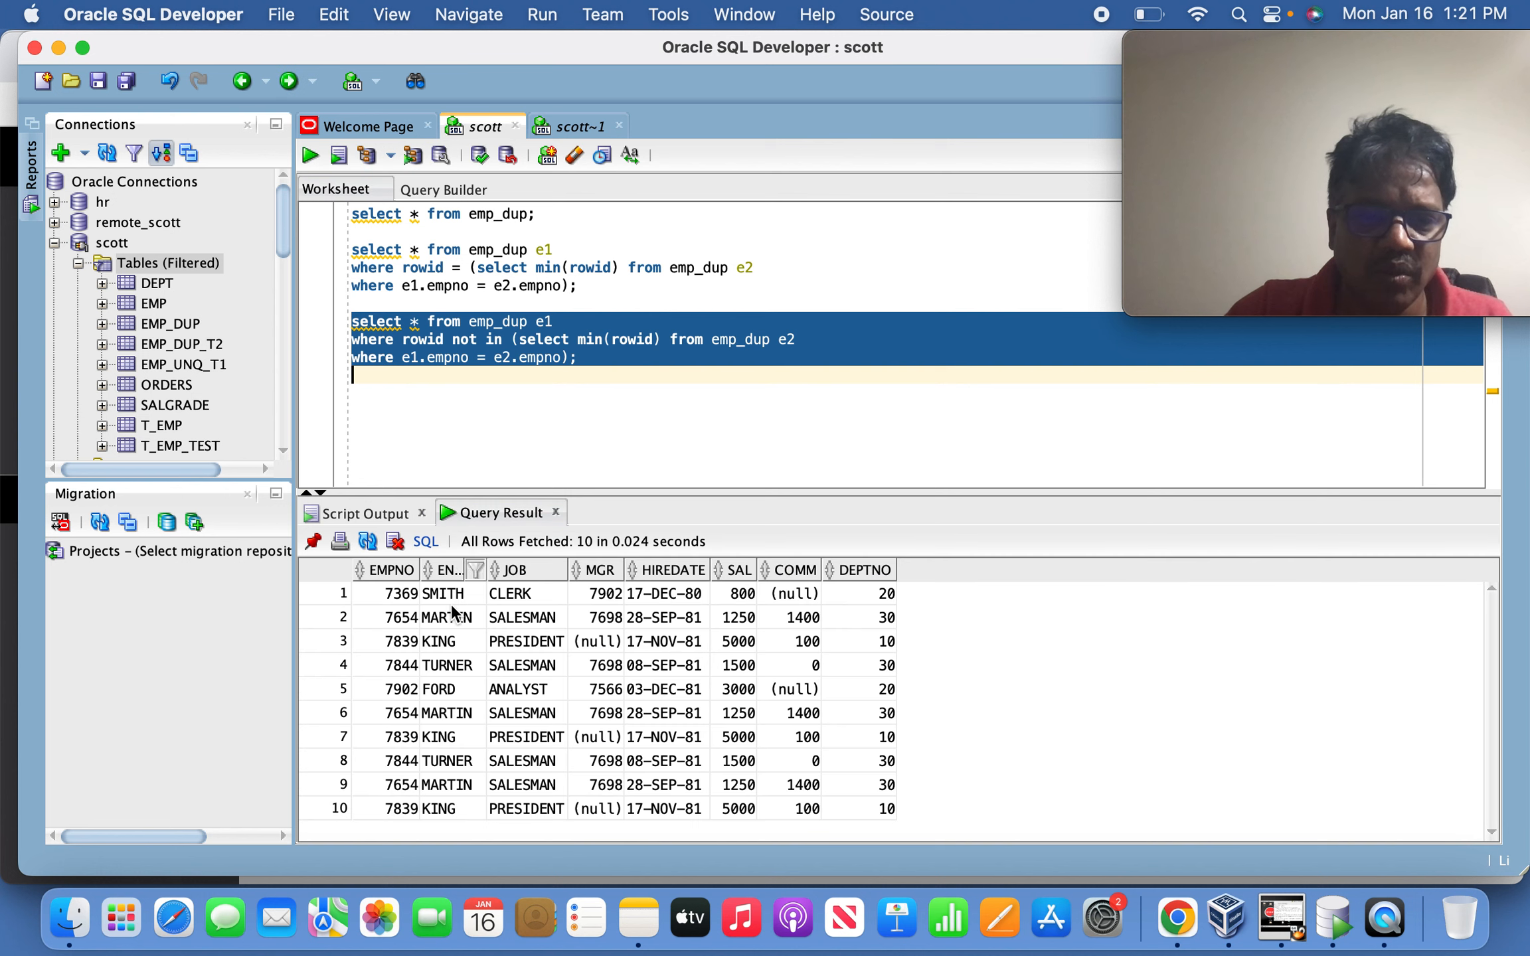
click(511, 667)
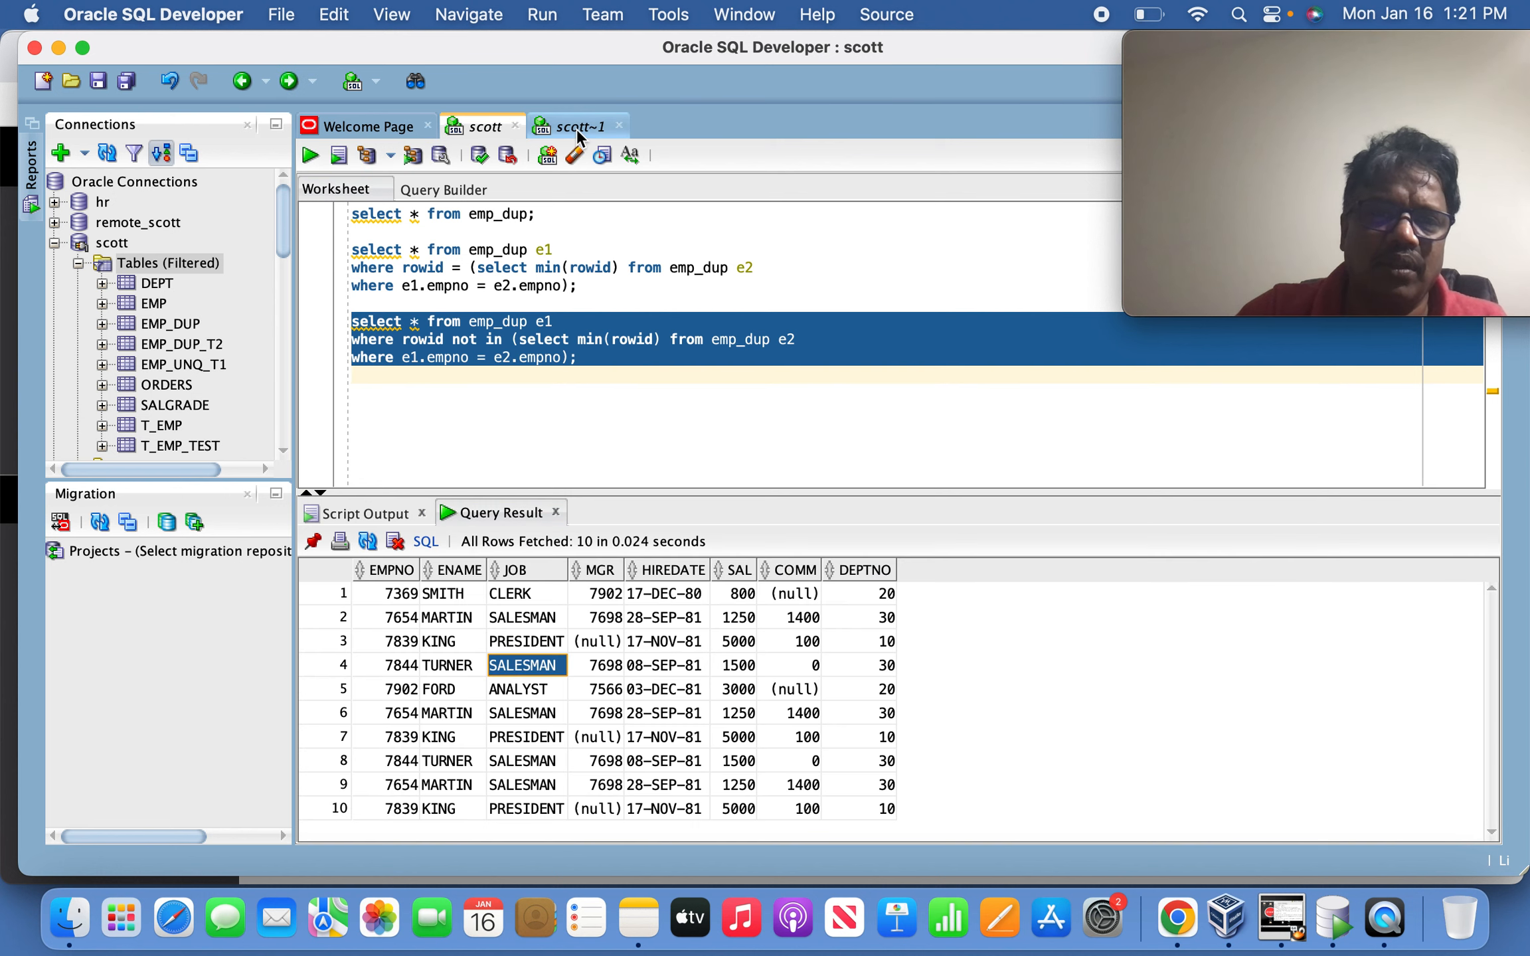
click(576, 127)
drag(526, 565, 318, 192)
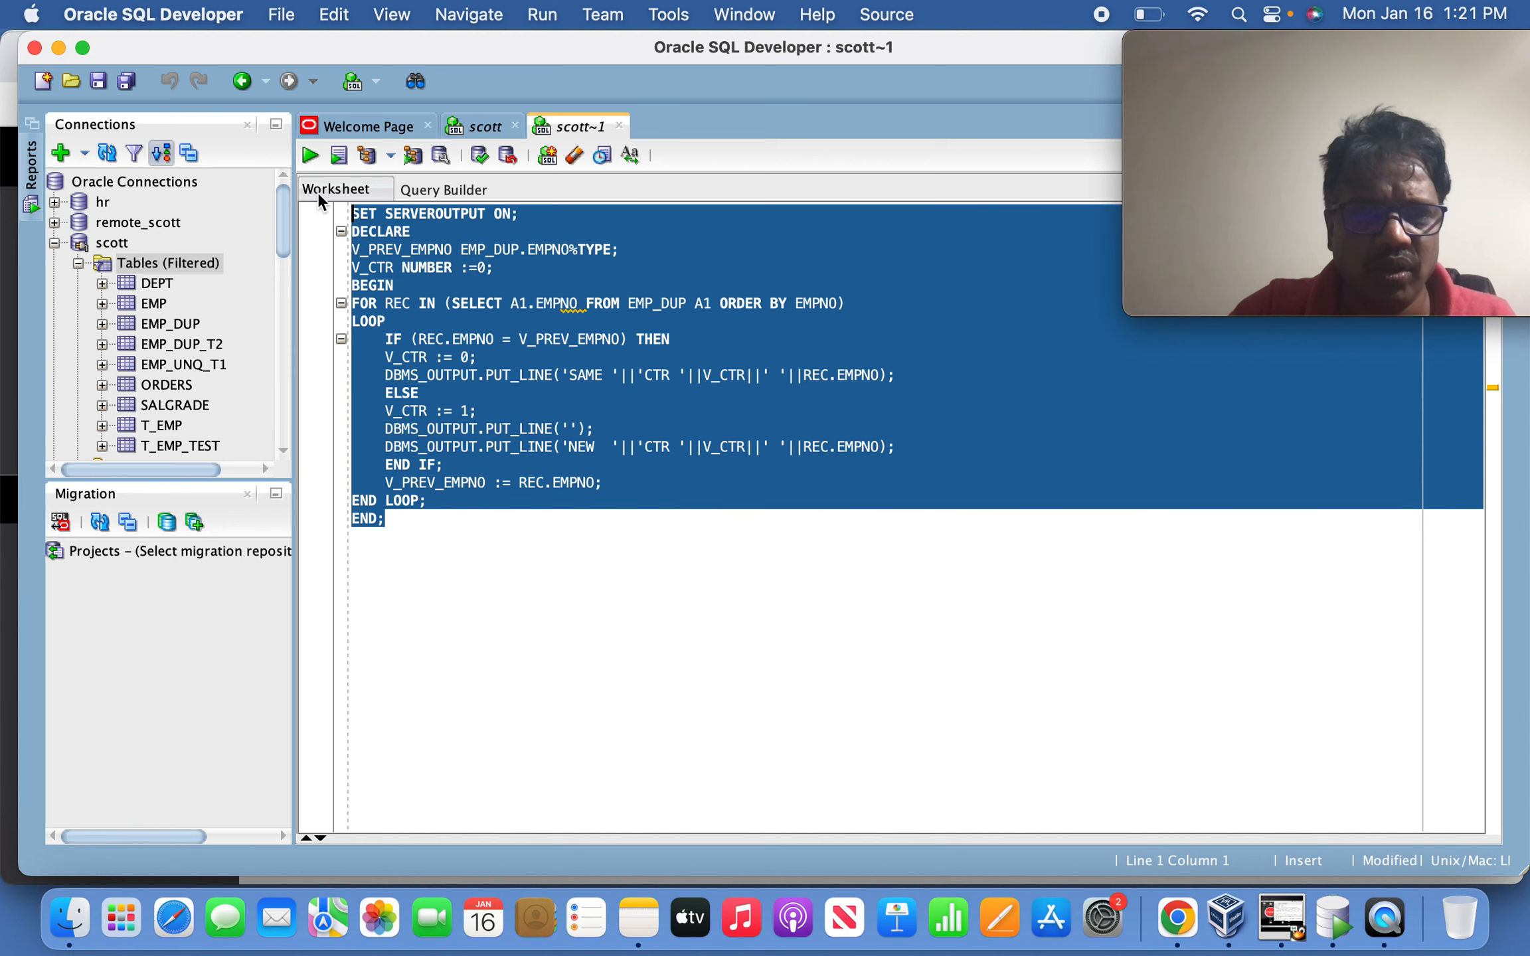
click(473, 284)
drag(353, 247, 383, 267)
click(522, 269)
click(536, 303)
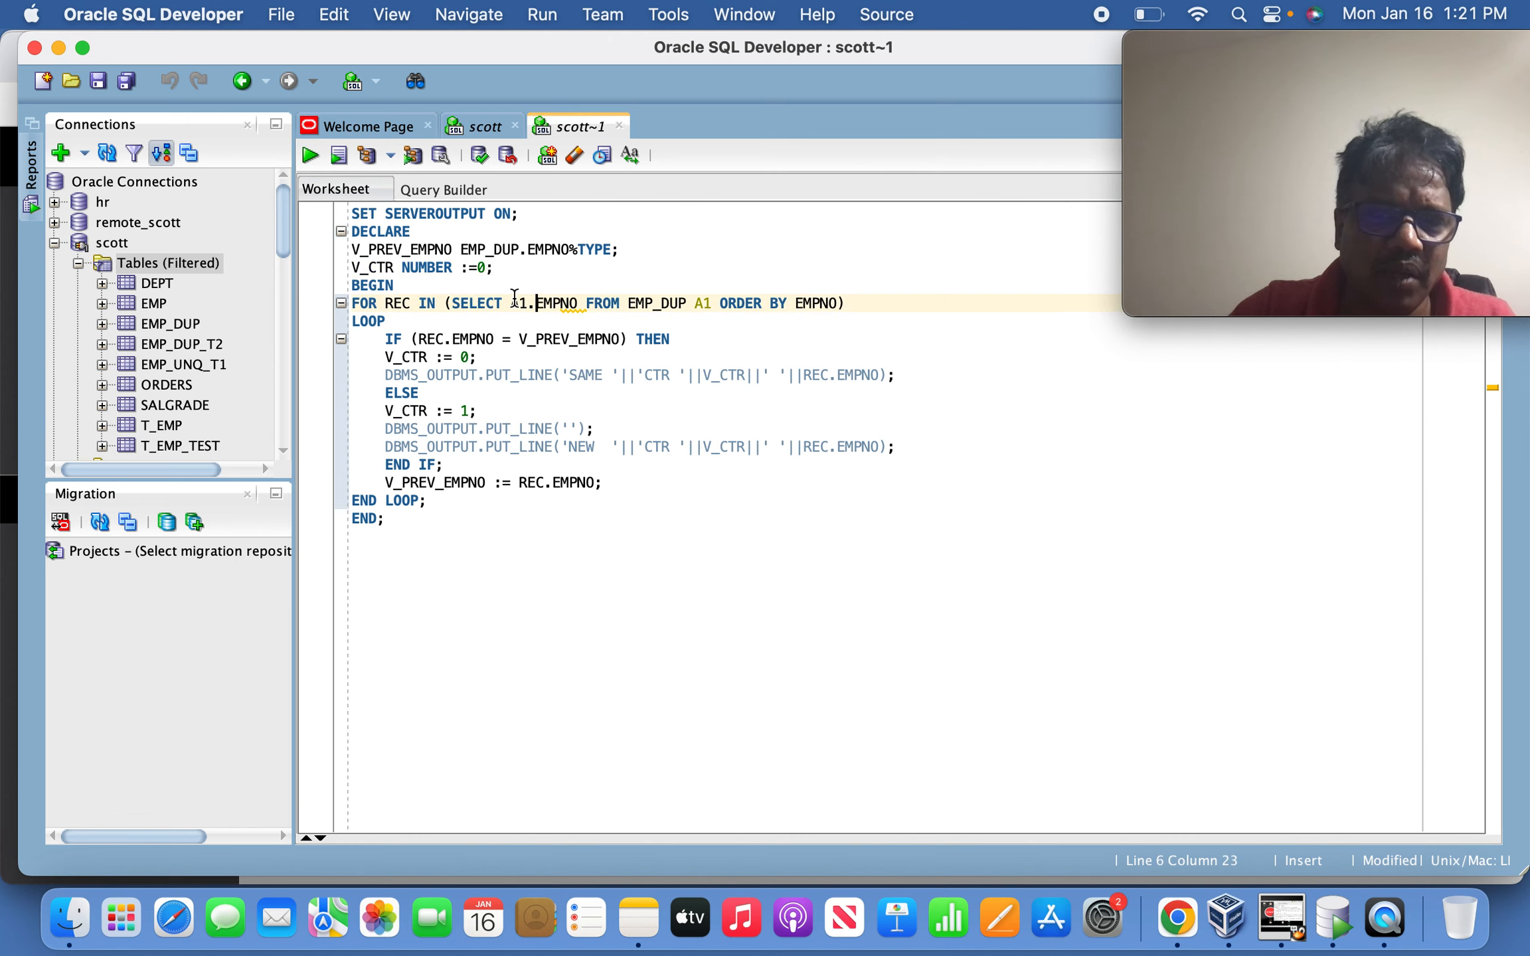
drag(380, 337, 682, 332)
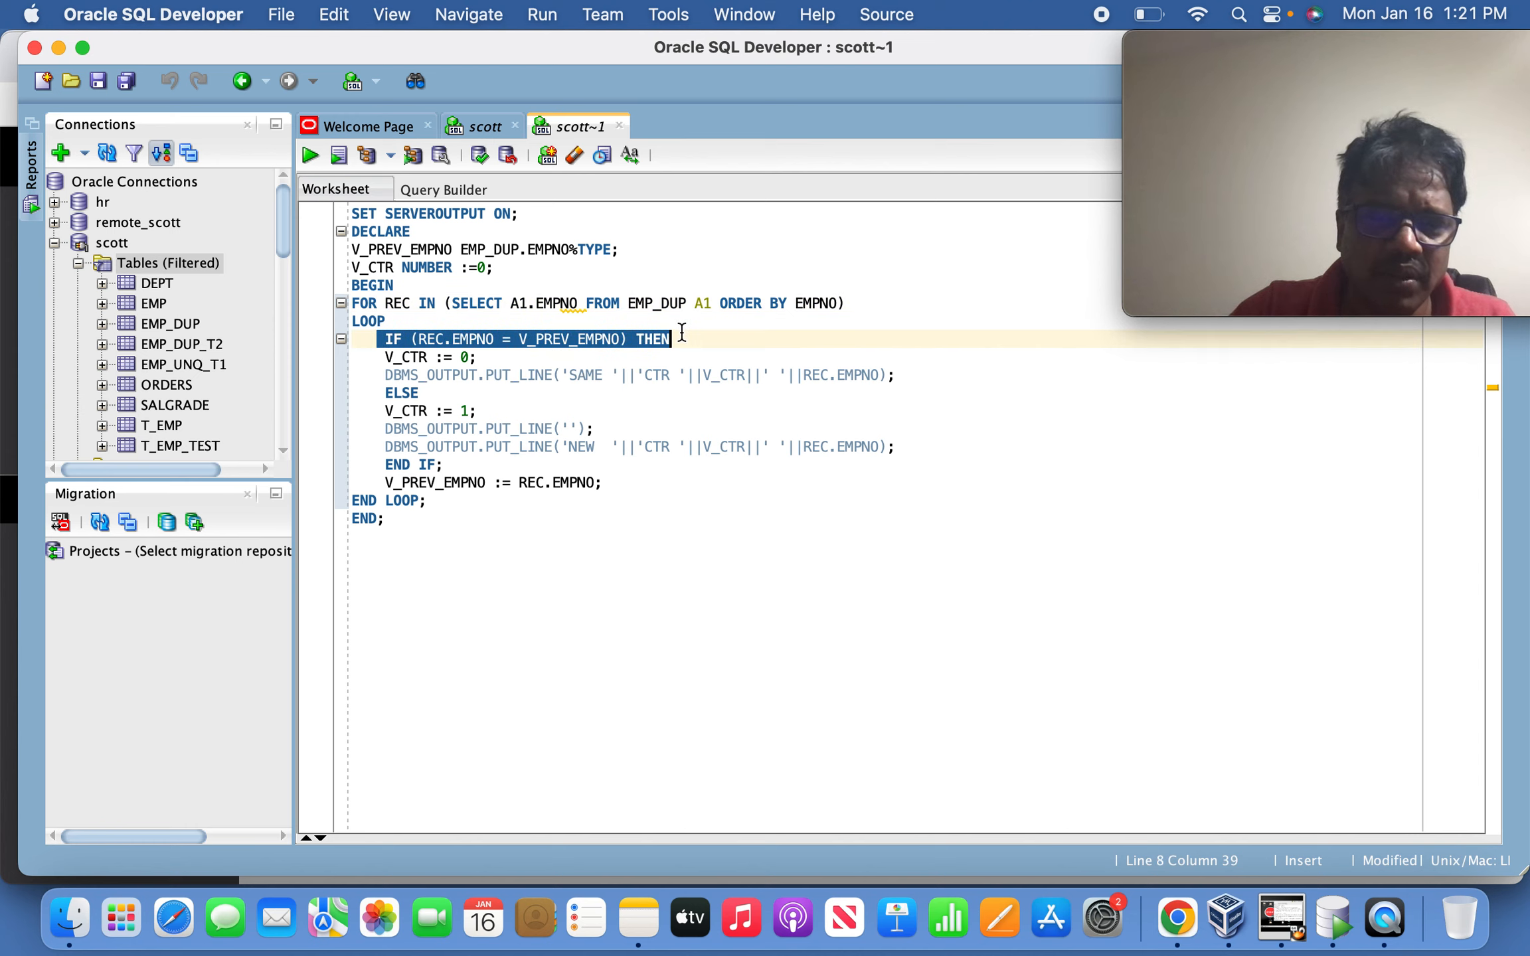
click(544, 355)
drag(384, 357, 488, 349)
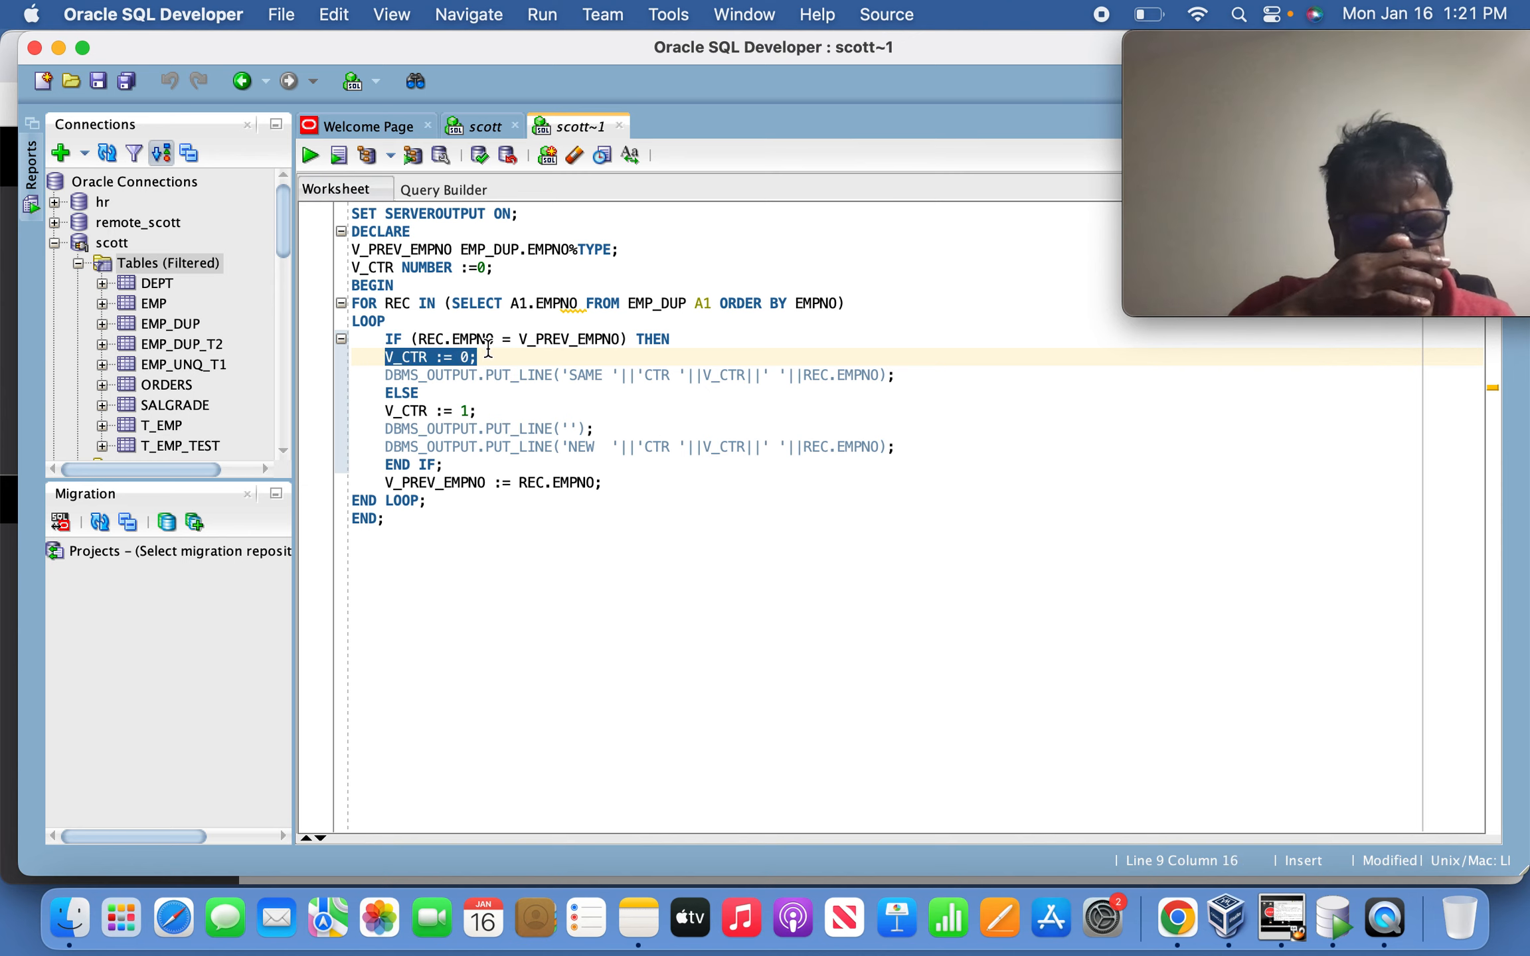
key(Down)
key(Down)
key(Down)
key(Down)
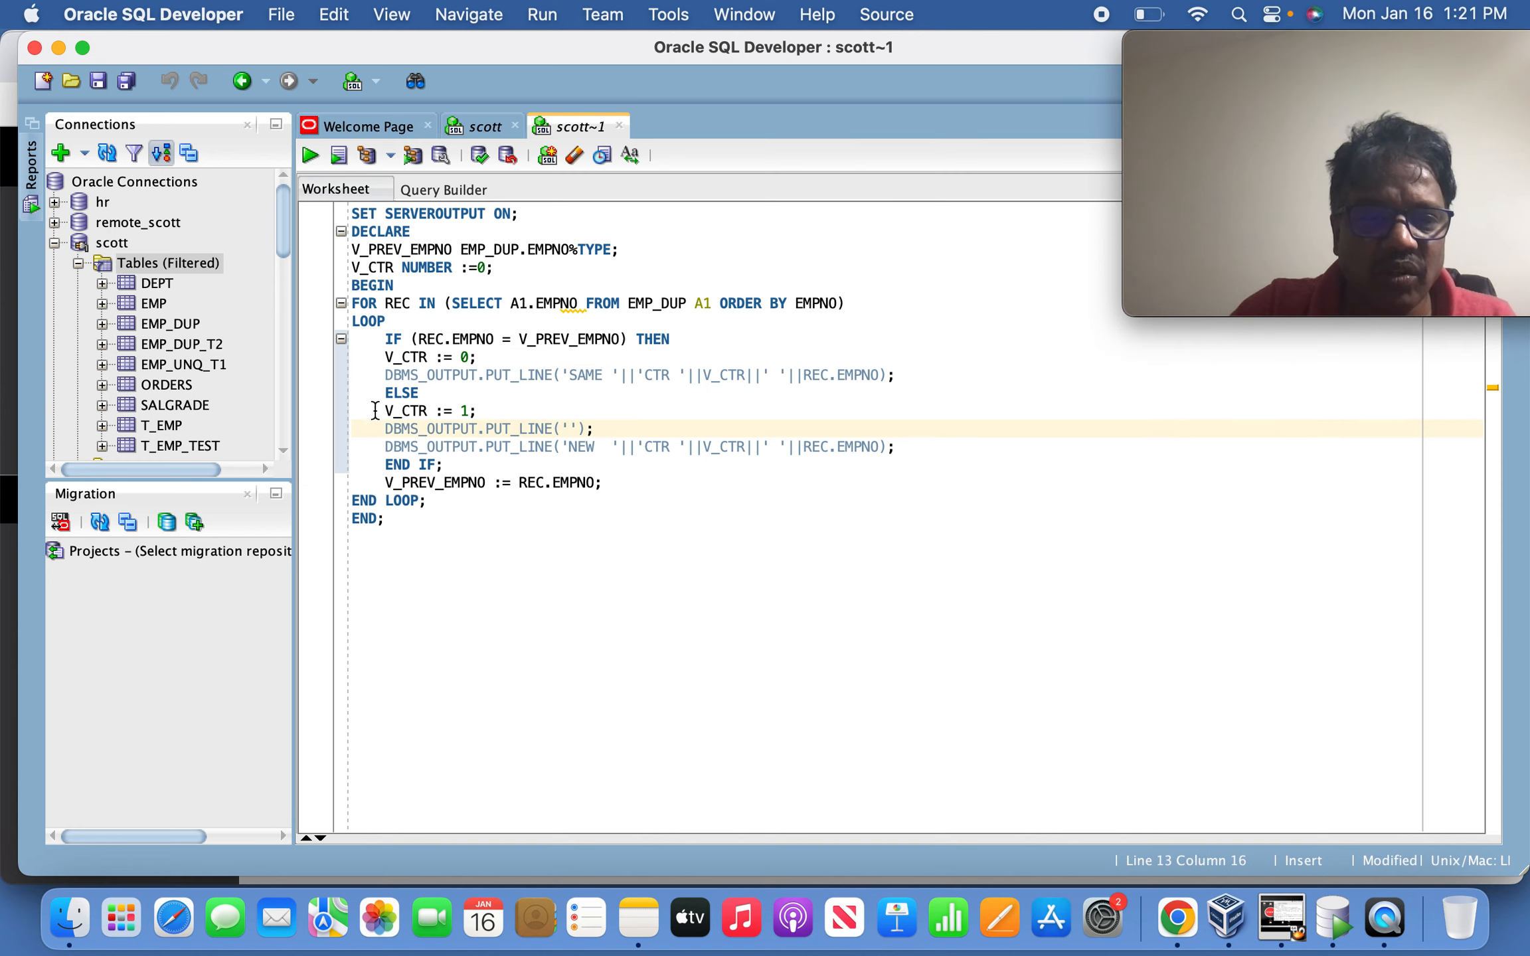
click(367, 407)
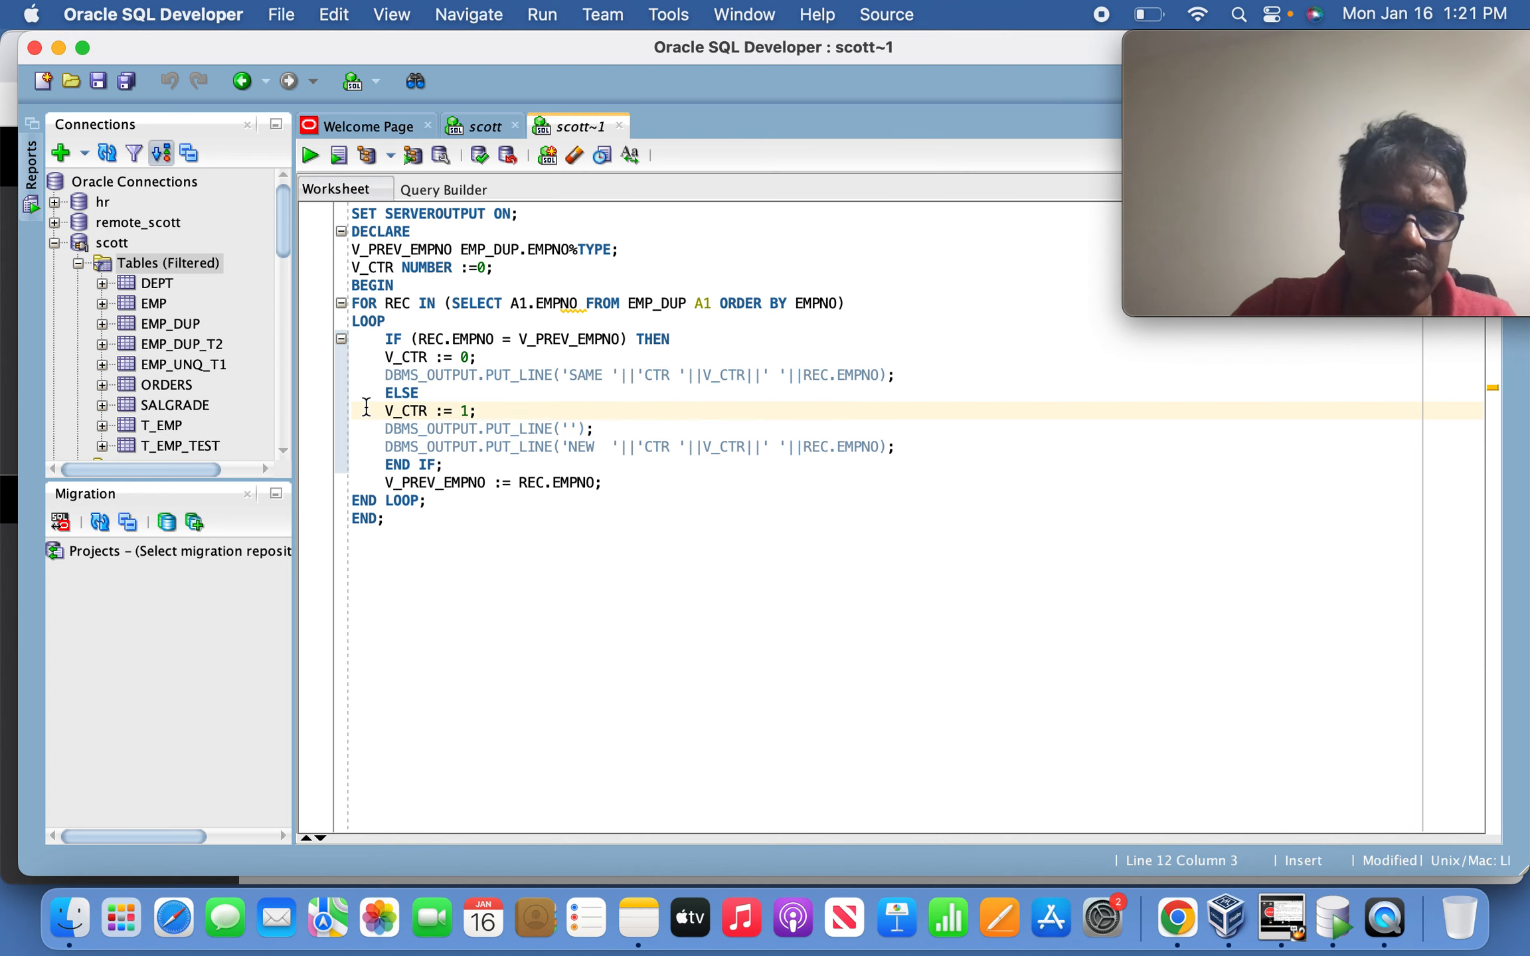
drag(378, 407, 510, 401)
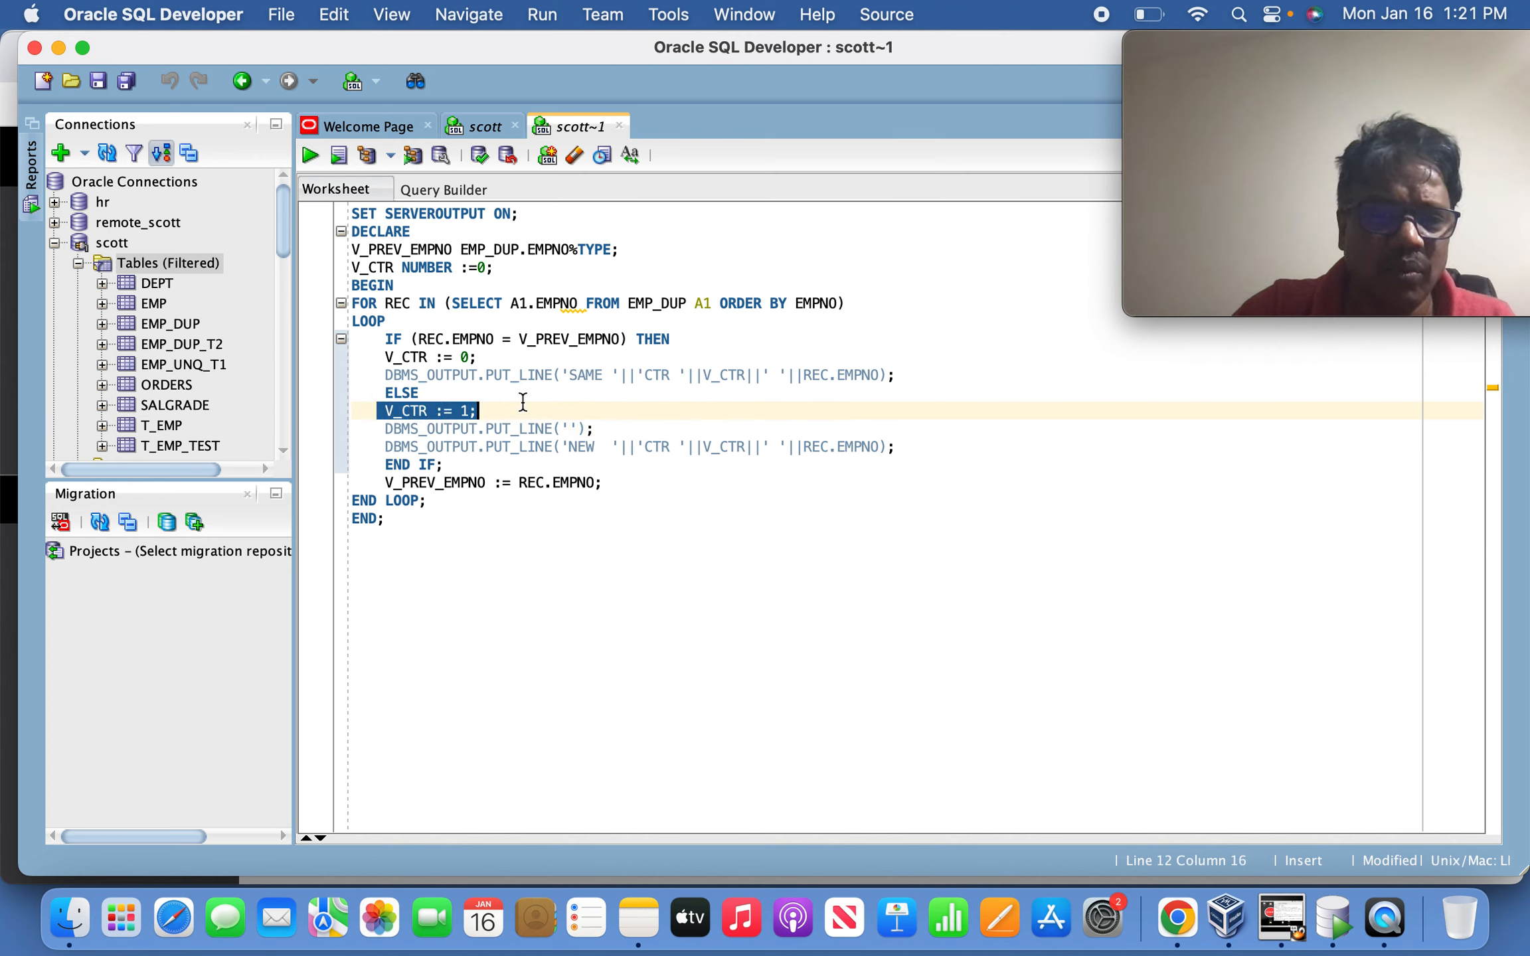
click(521, 401)
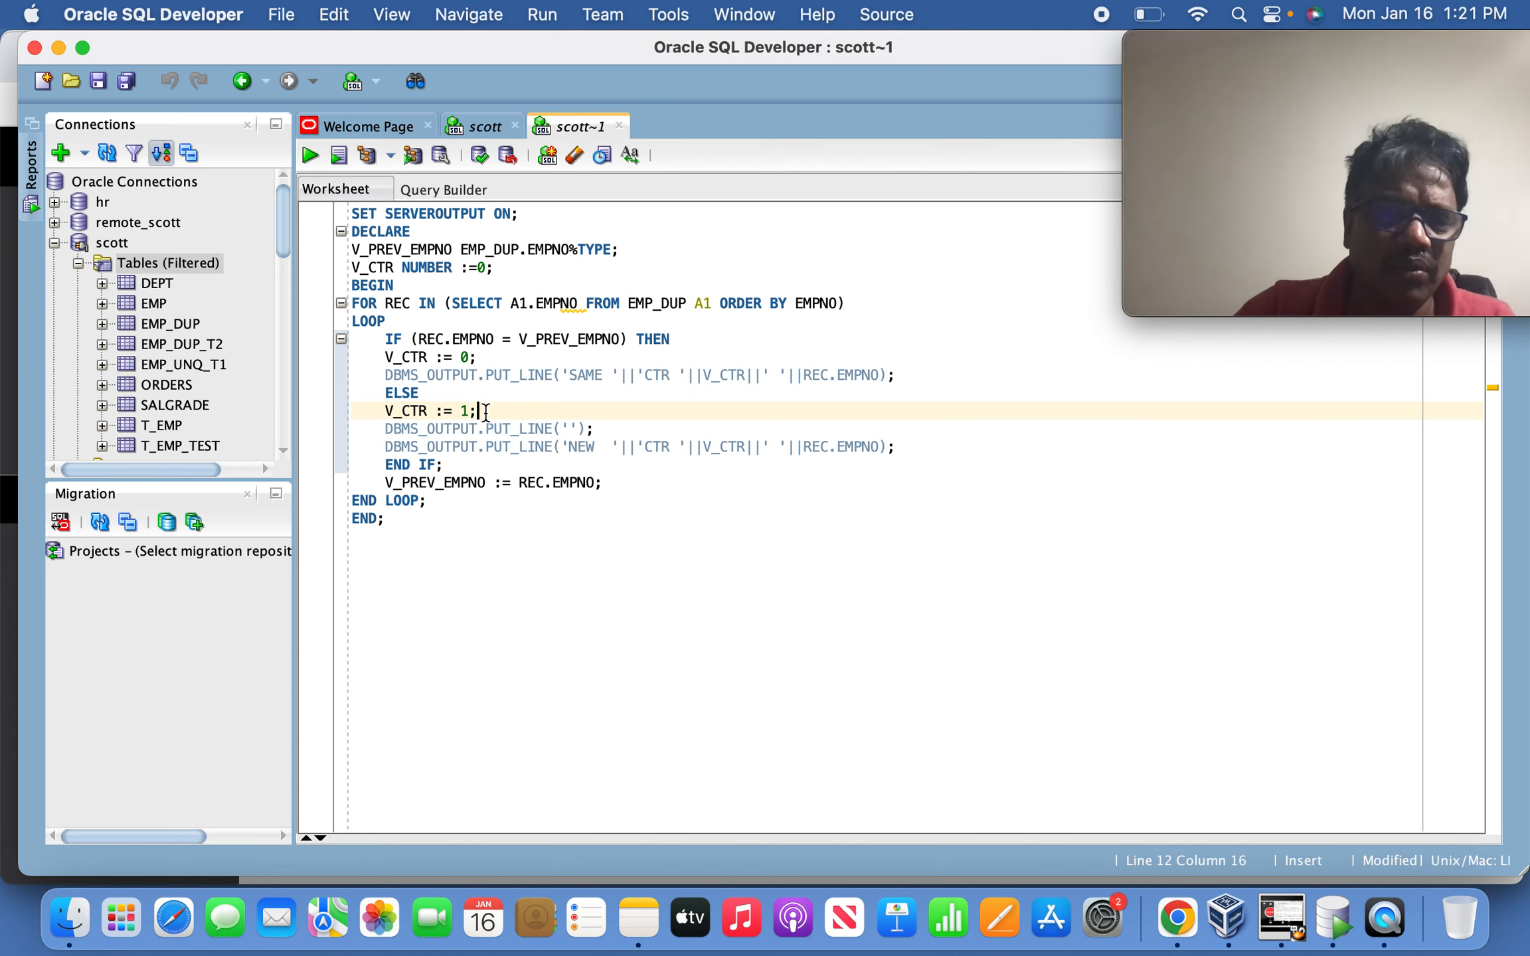
drag(380, 482, 604, 484)
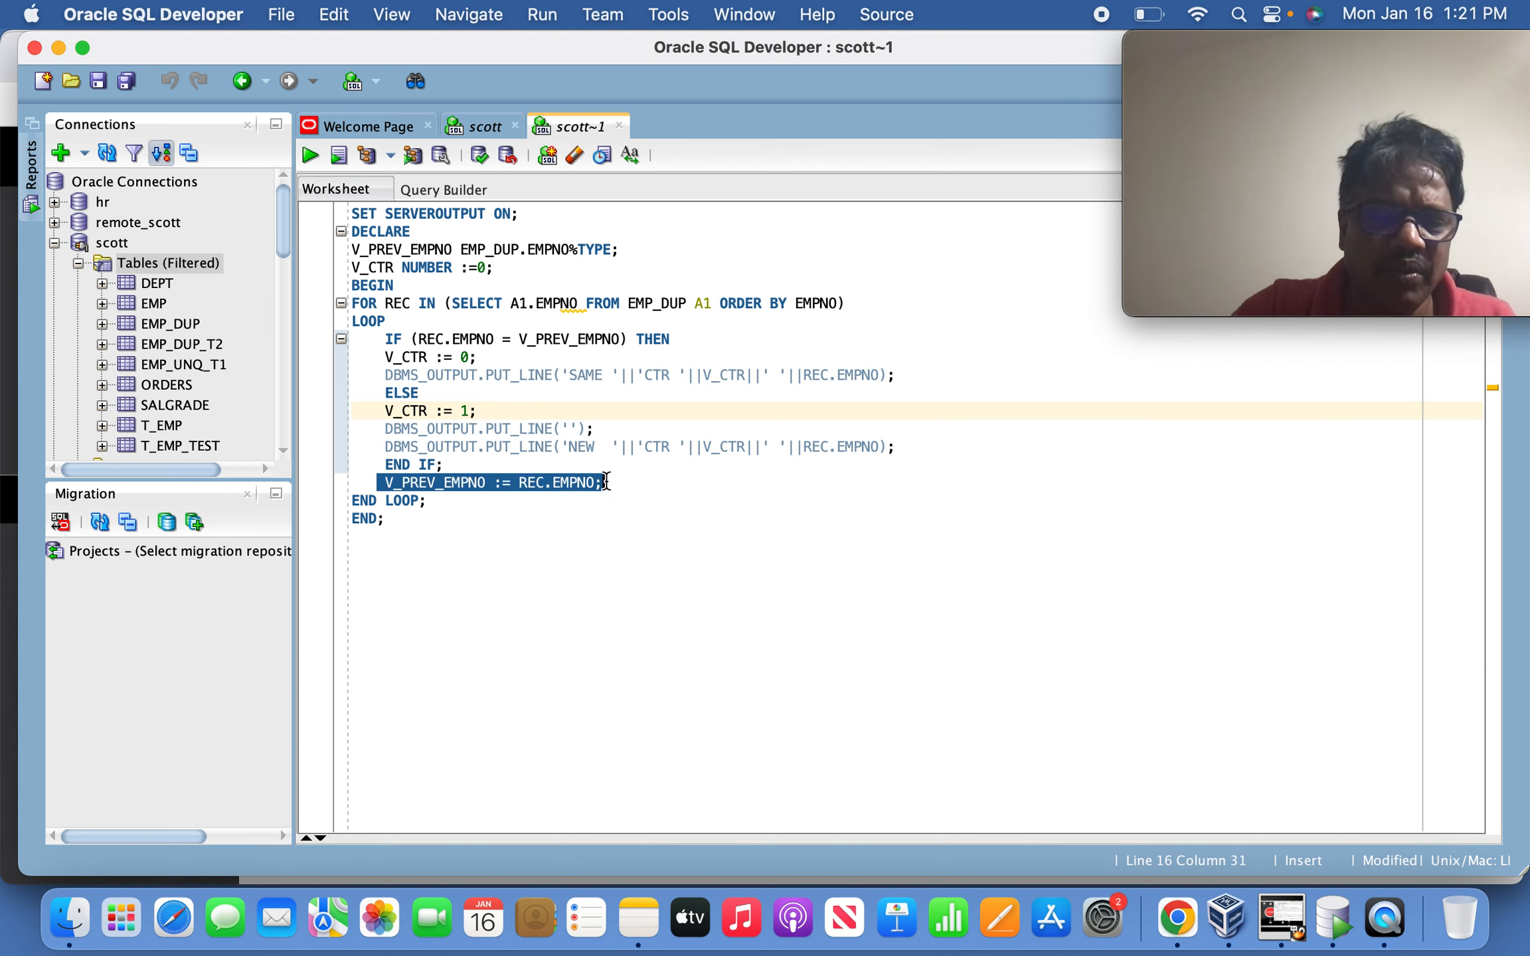
click(520, 340)
drag(516, 338, 620, 339)
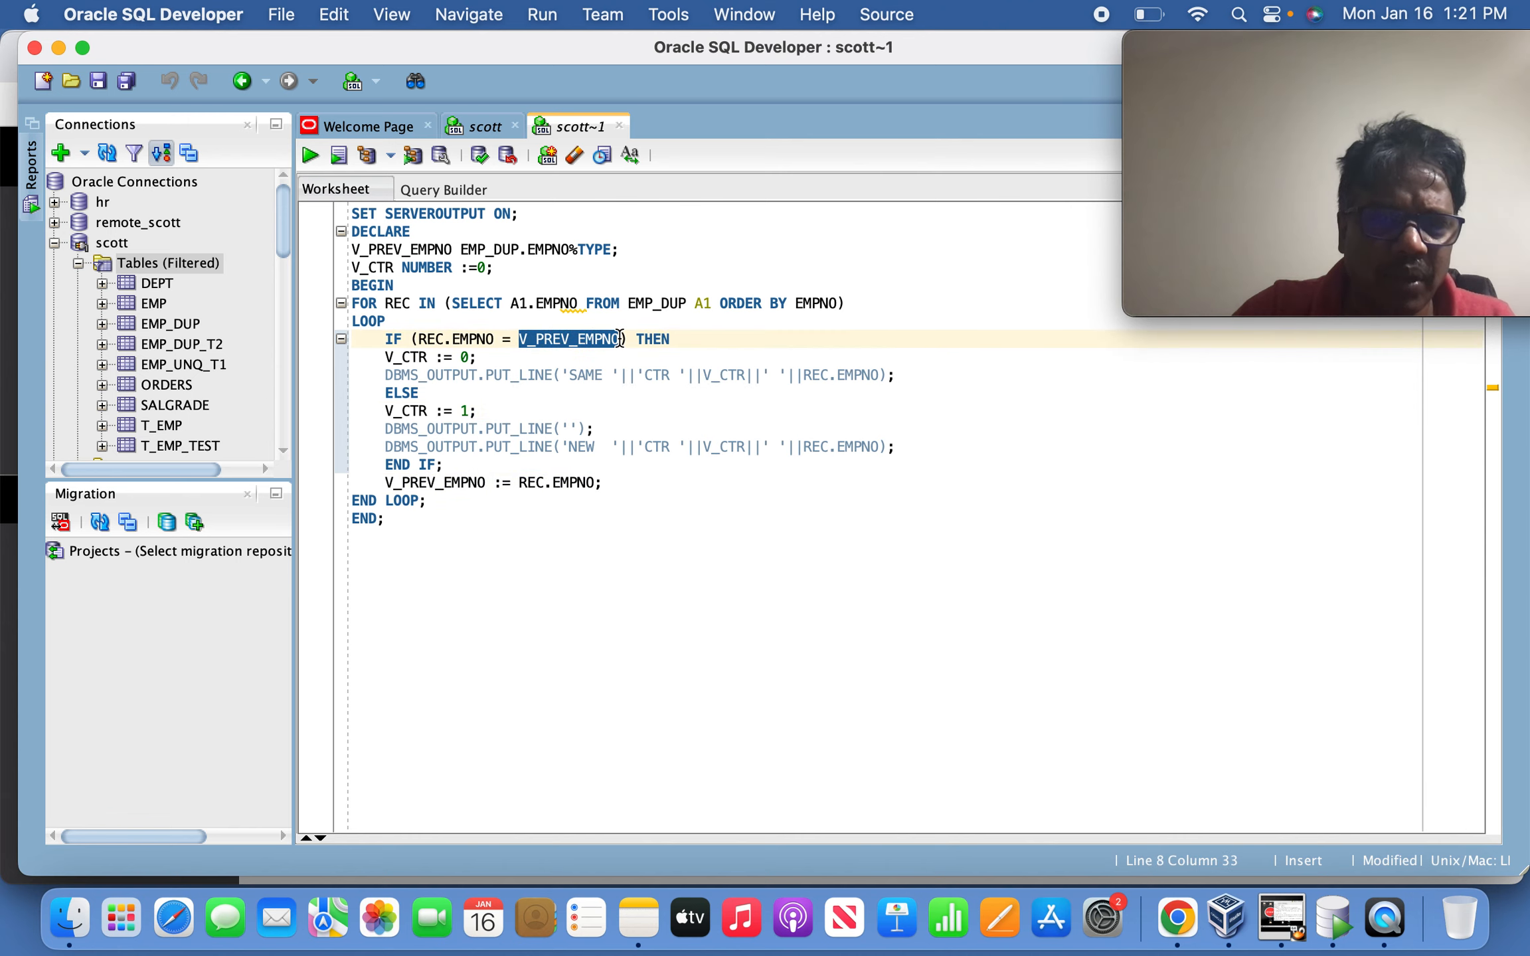
click(505, 462)
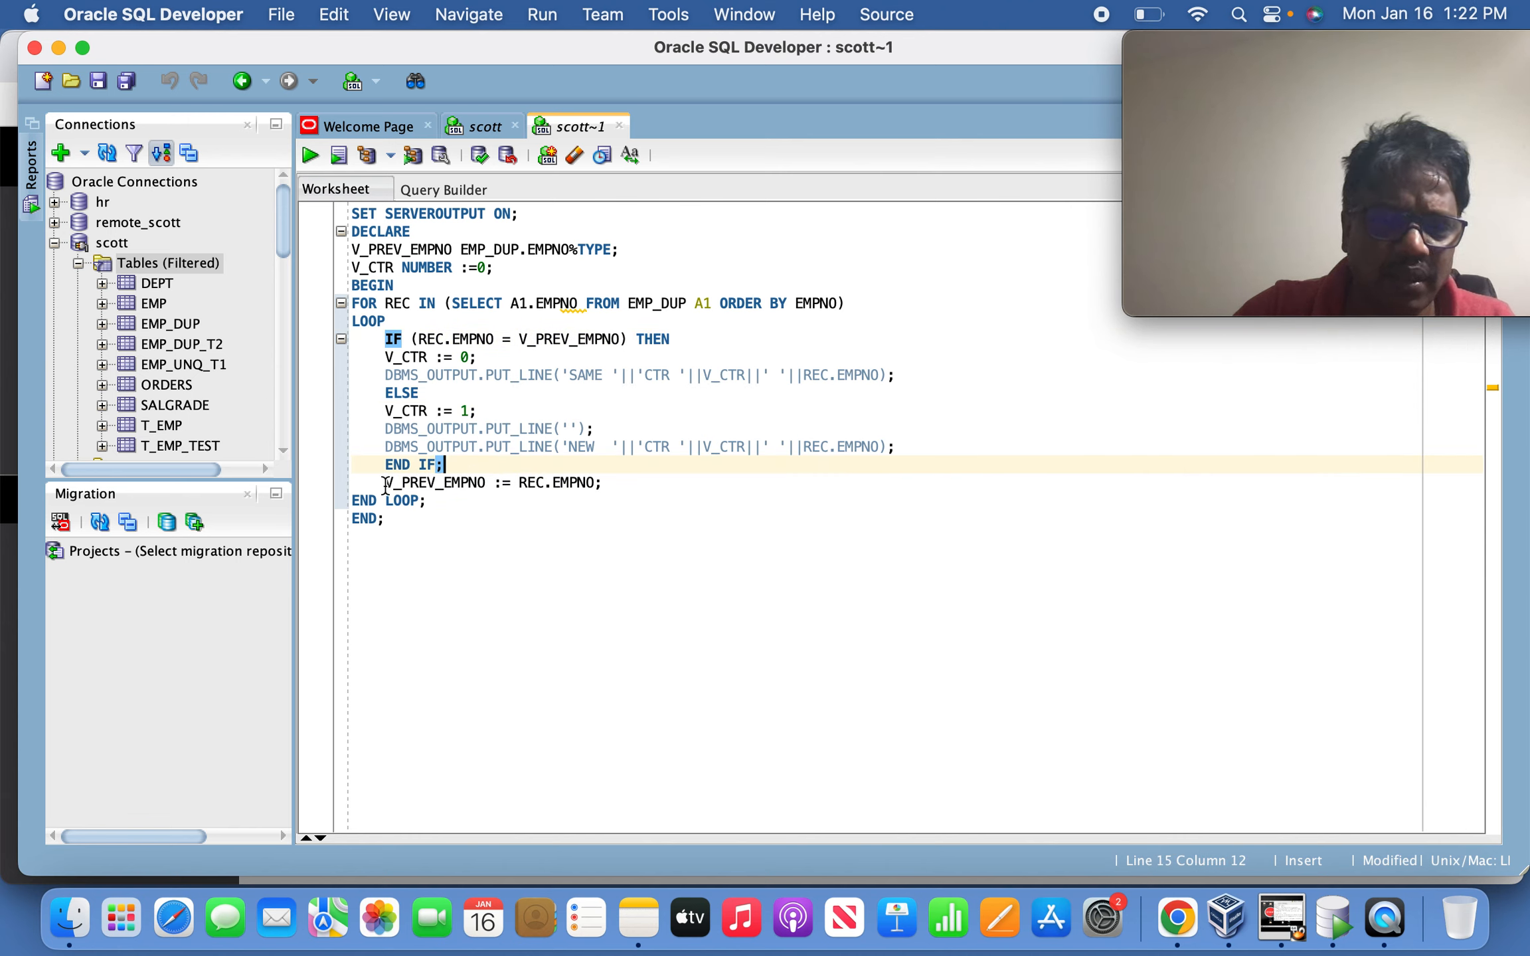
drag(385, 484, 614, 478)
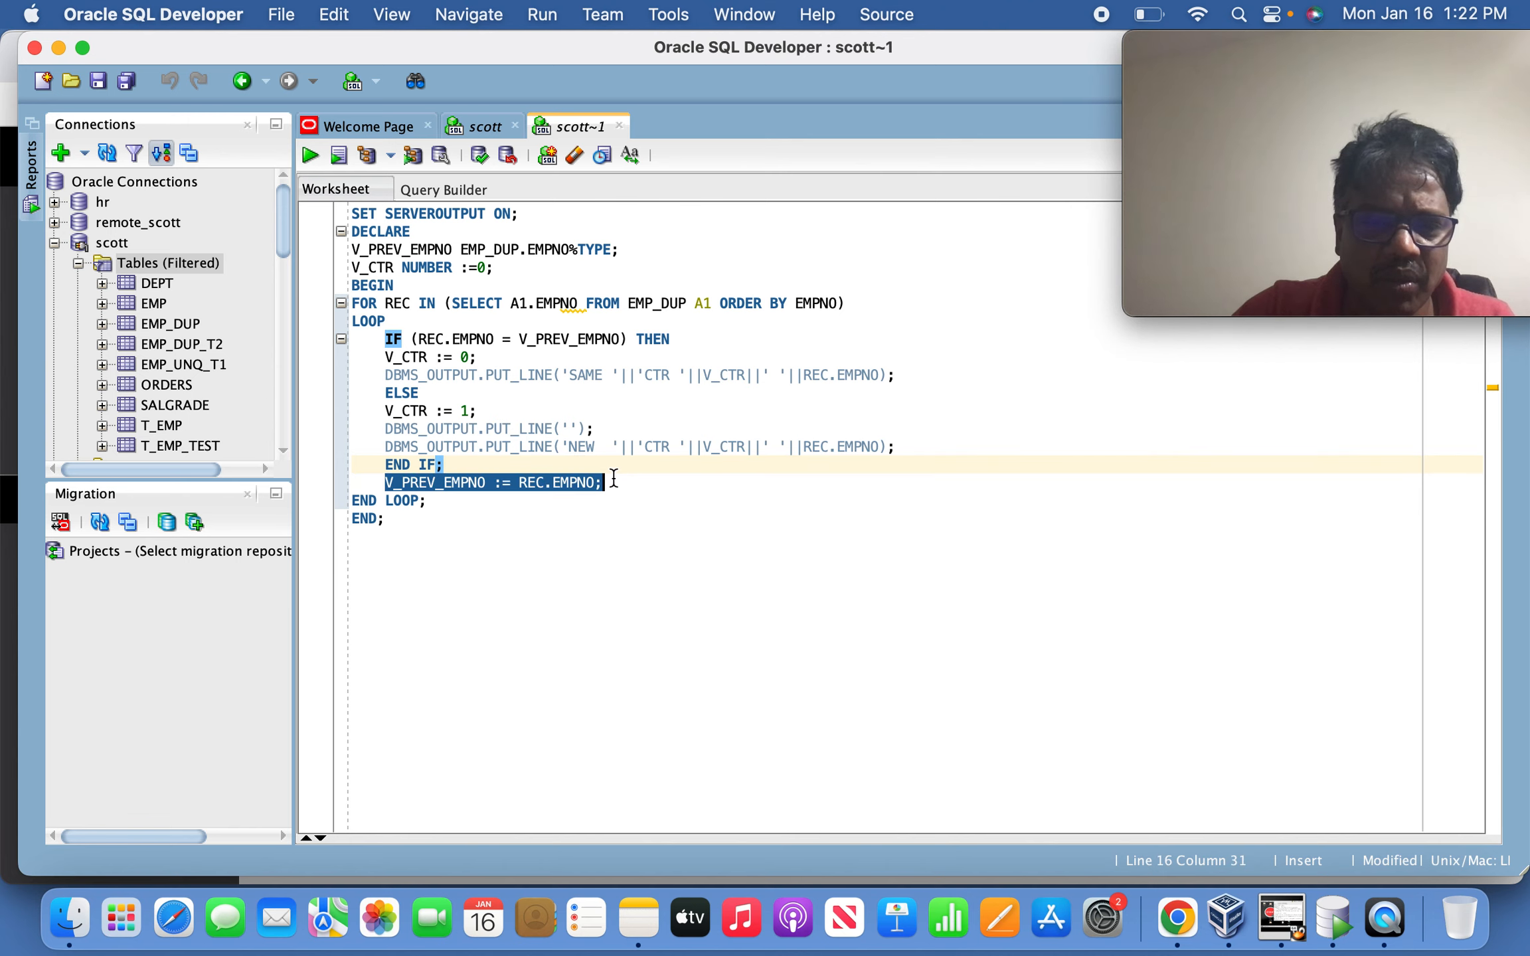
click(453, 357)
drag(429, 545, 339, 170)
Run the PL/SQL block as a script and check 7369 shows NEW counter 1, then SAME counter 0.
click(338, 157)
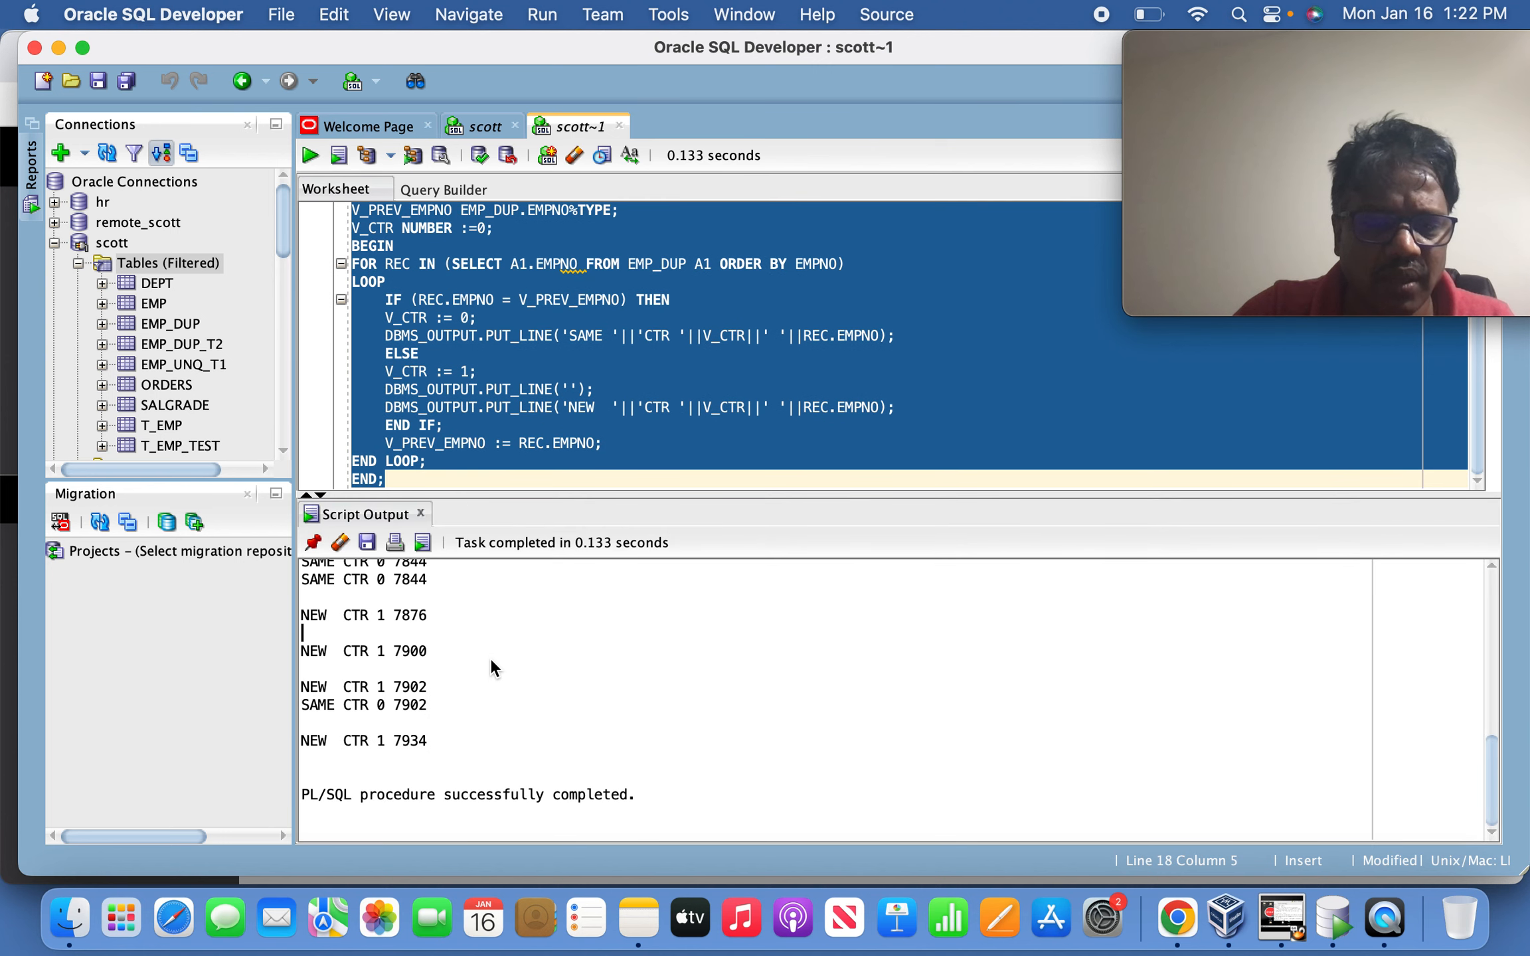
scroll(490, 657, up, 4)
scroll(490, 657, up, 10)
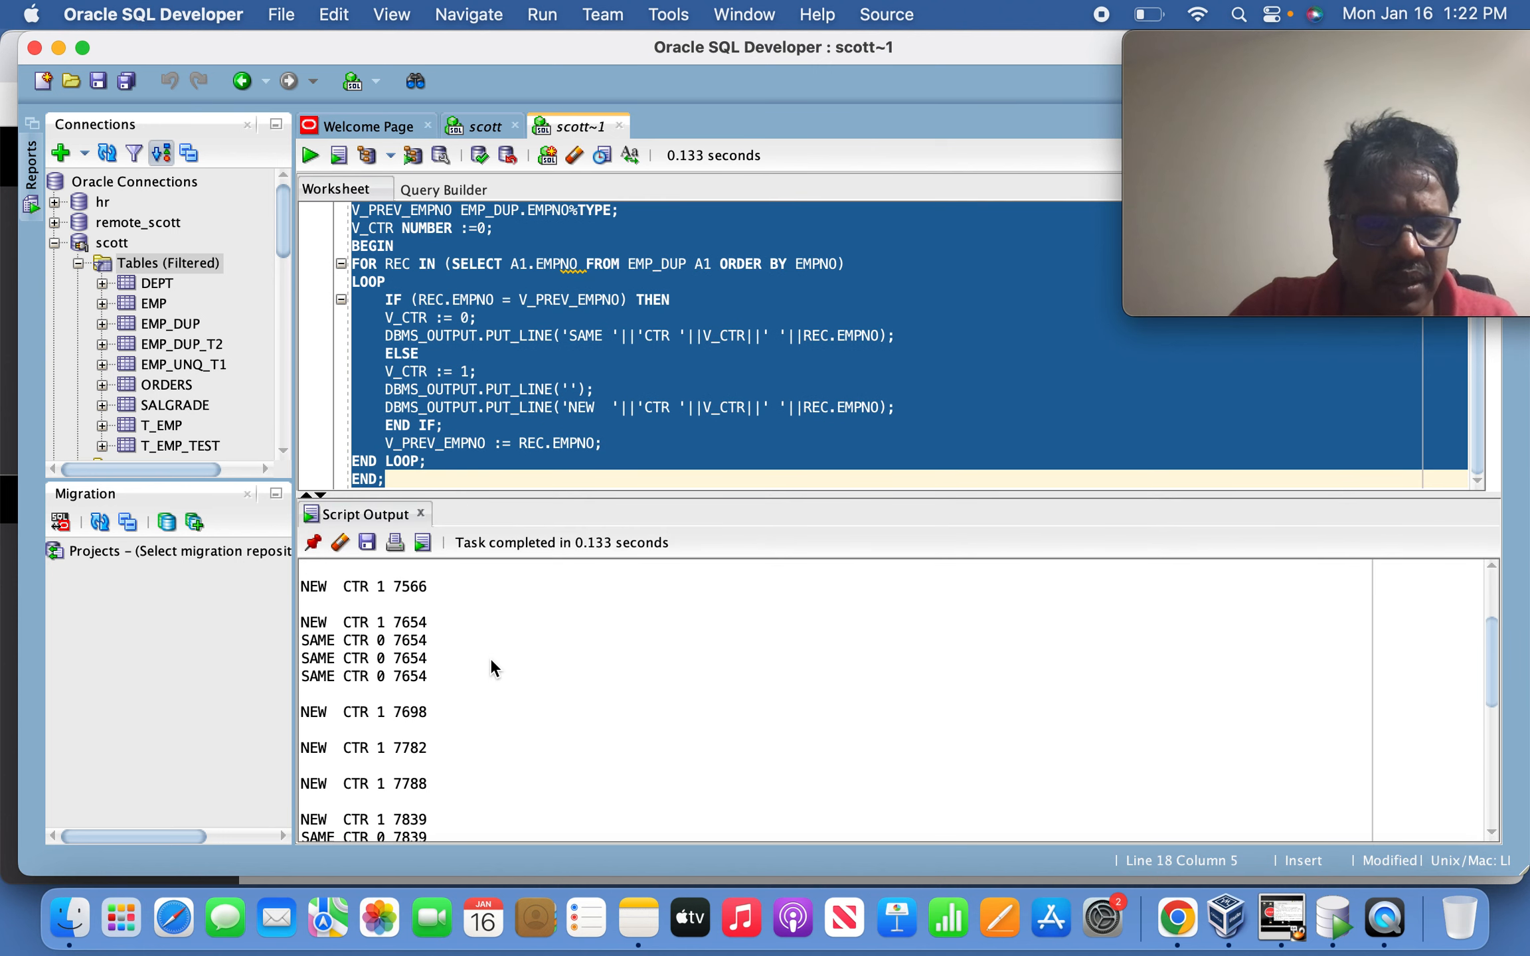
key(Down)
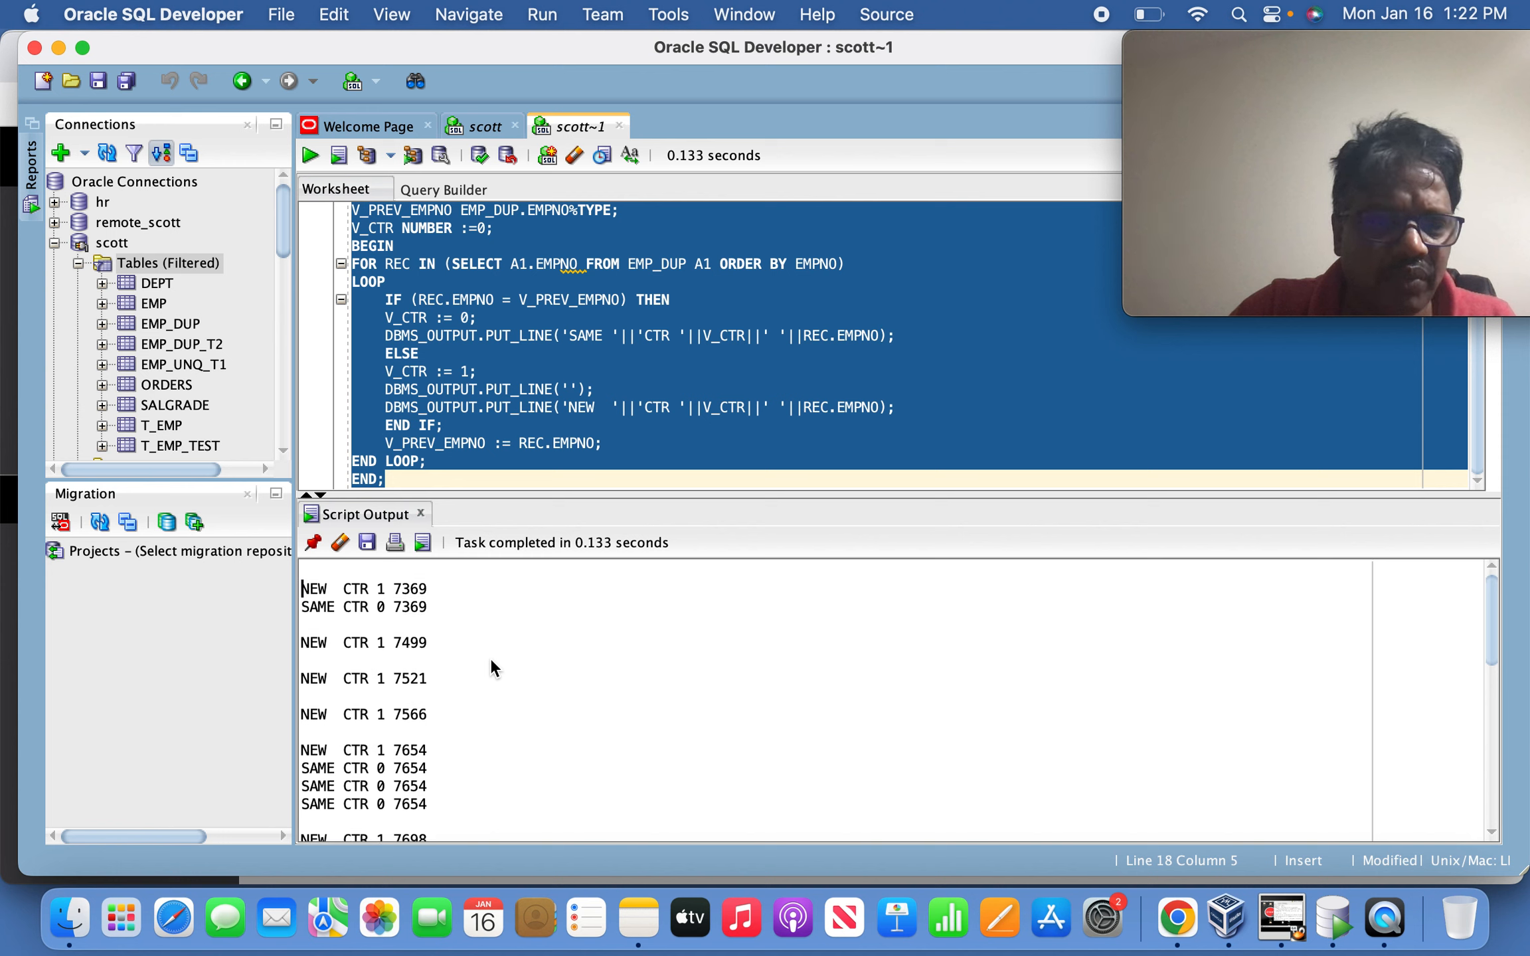
key(Down)
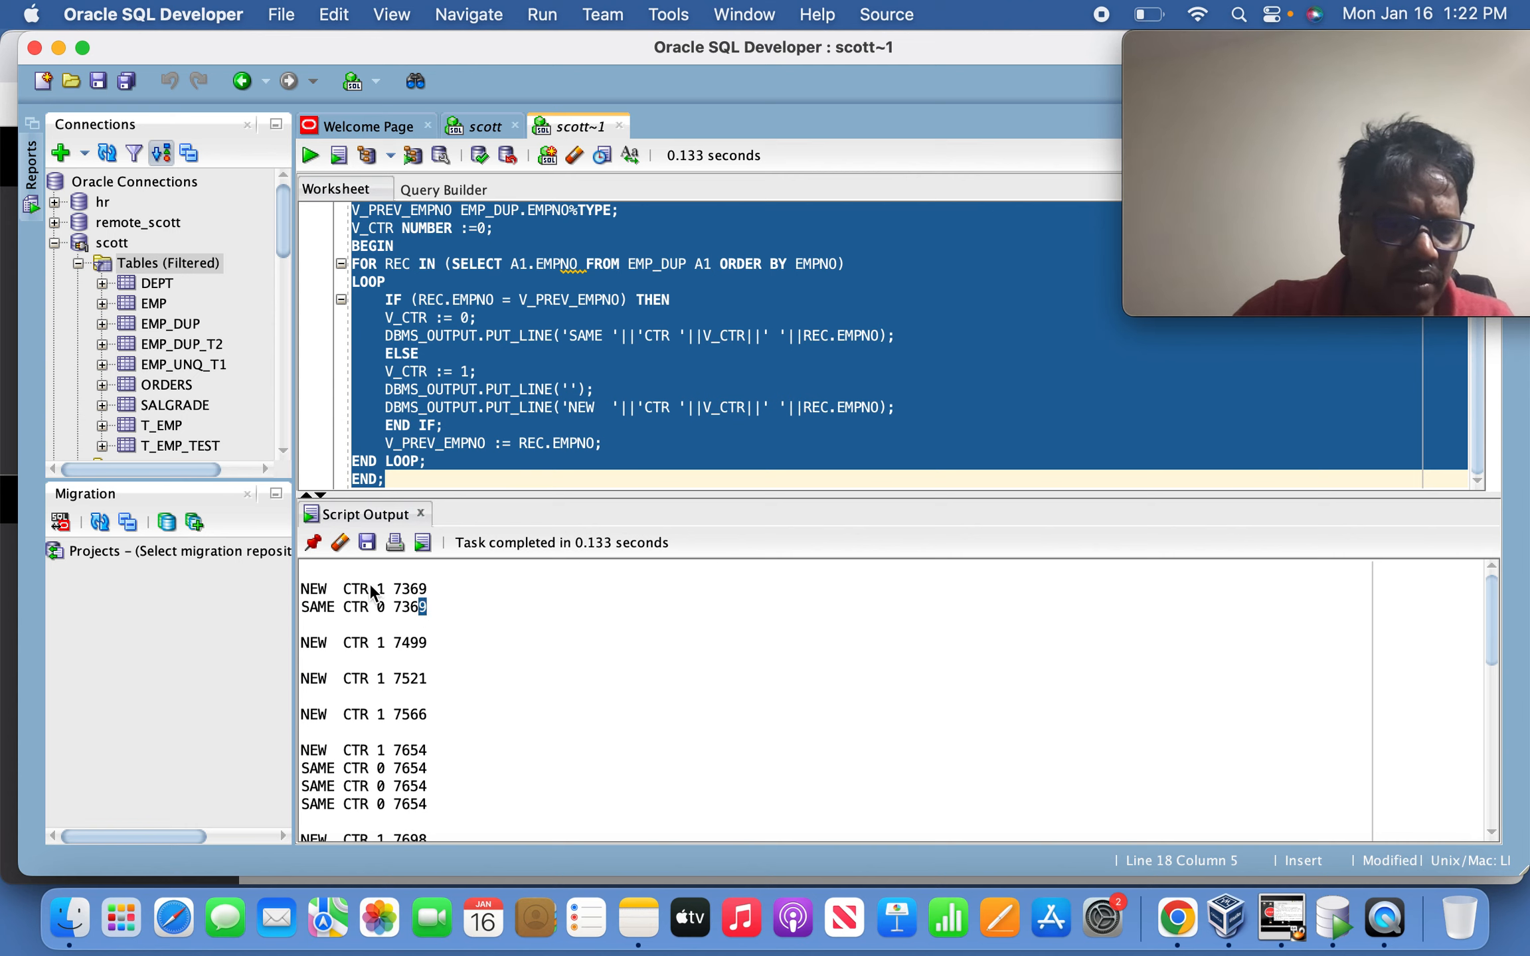
Review the SAME CTR 0 rows for 7654 in Script Output, then switch to Chrome.
click(435, 590)
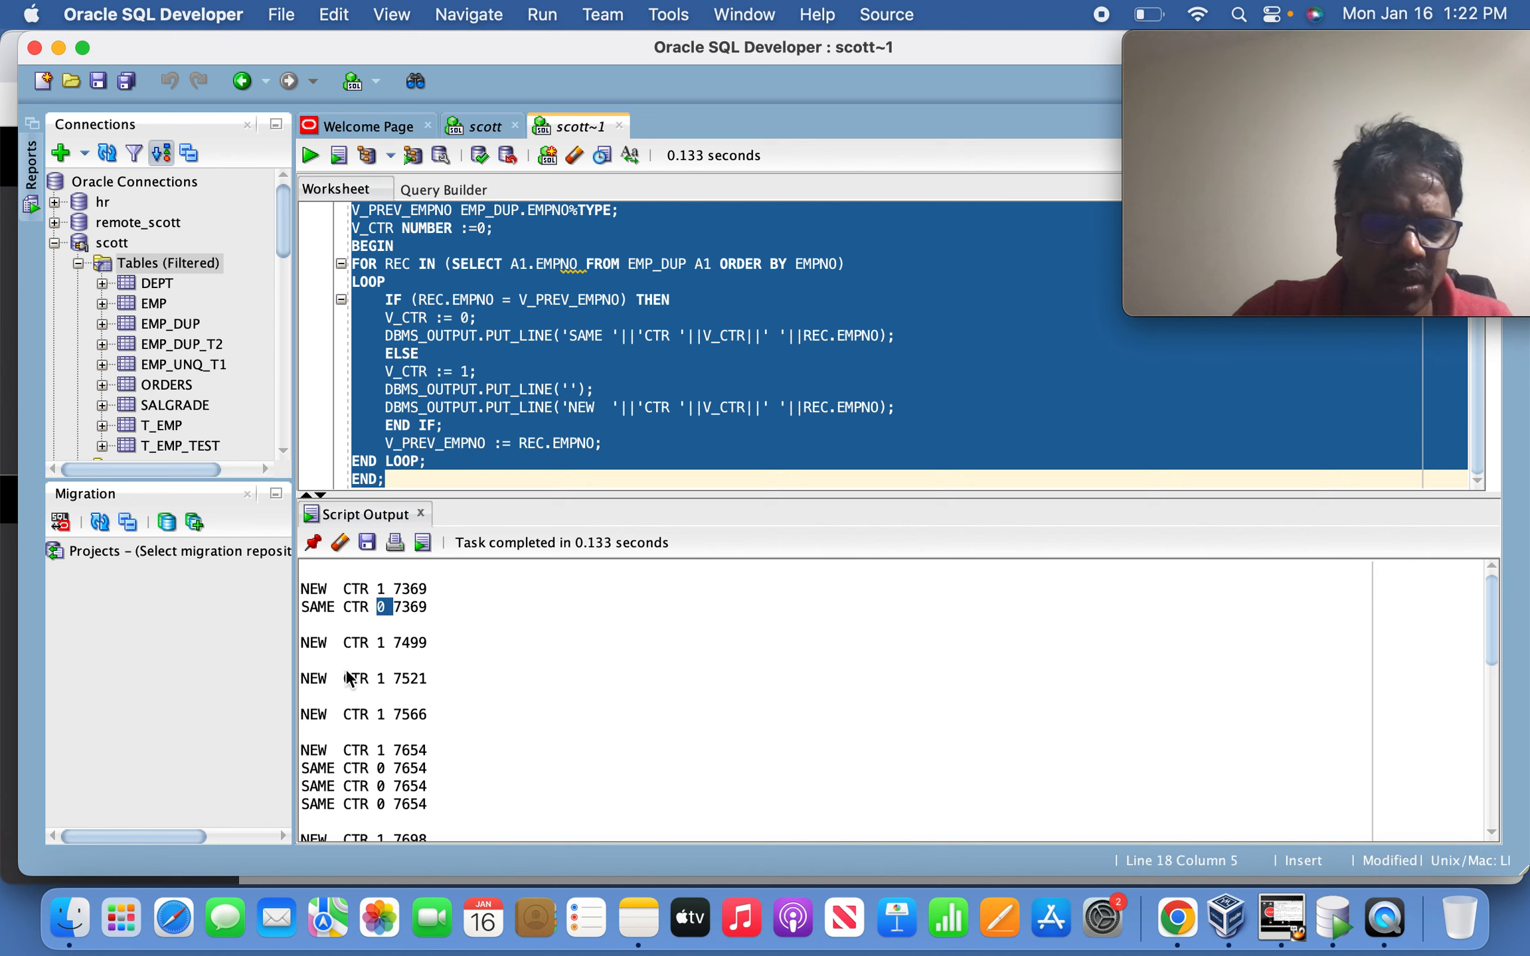
click(374, 726)
key(Down)
key(Down)
key(Down)
key(Down)
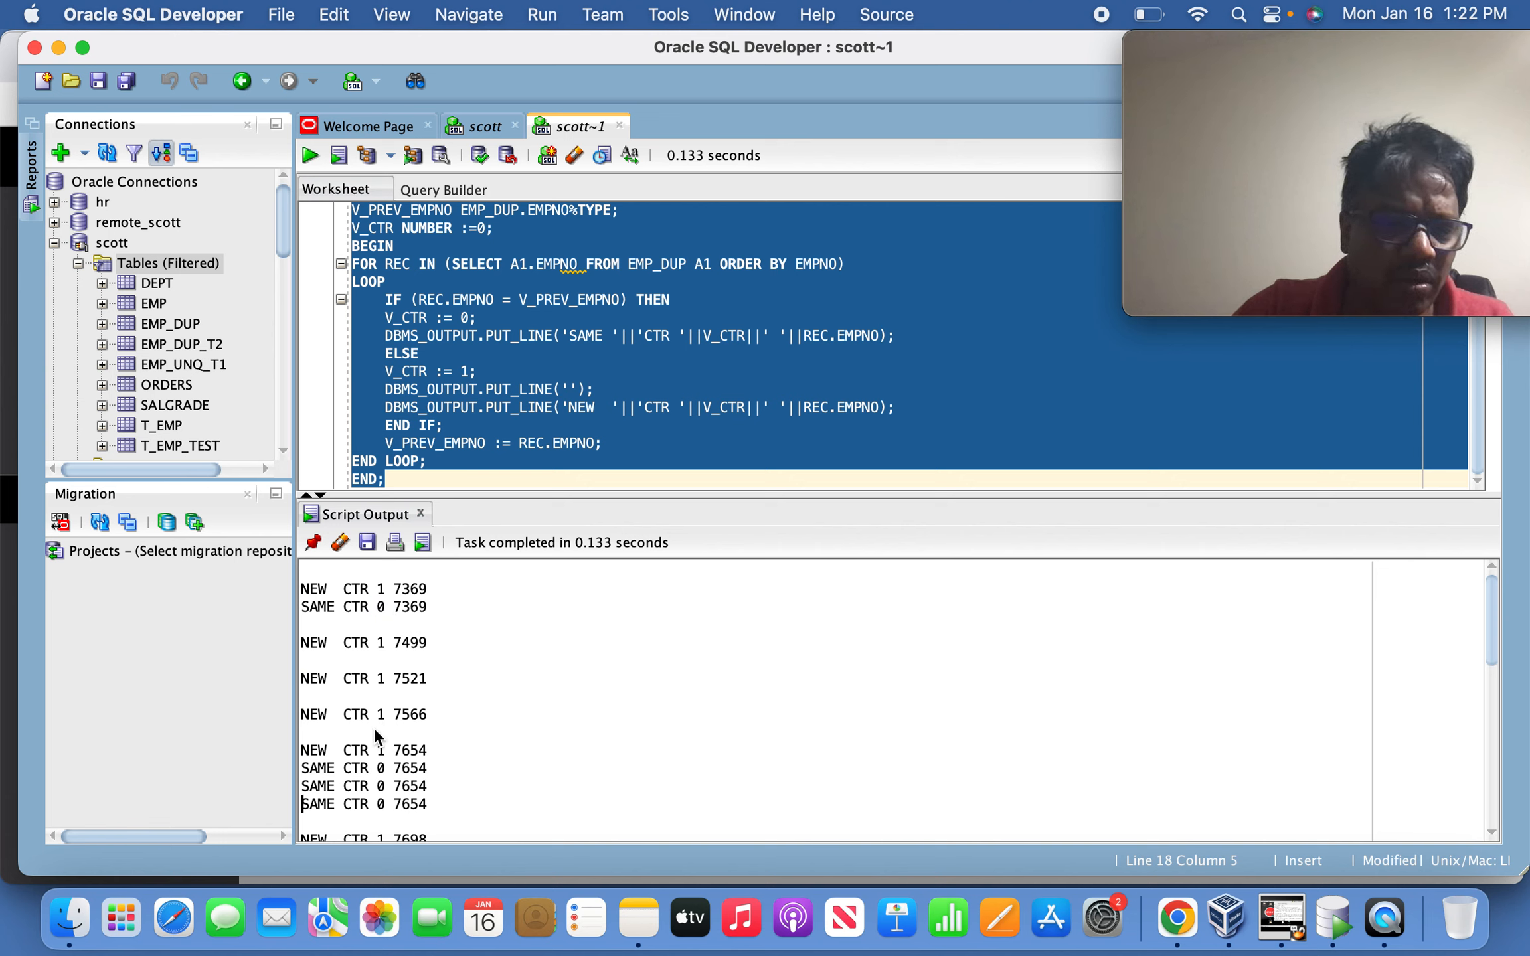
scroll(373, 726, down, 2)
mouse_move(447, 754)
mouse_down()
mouse_move(351, 705)
mouse_move(430, 744)
mouse_move(430, 762)
mouse_up()
click(352, 705)
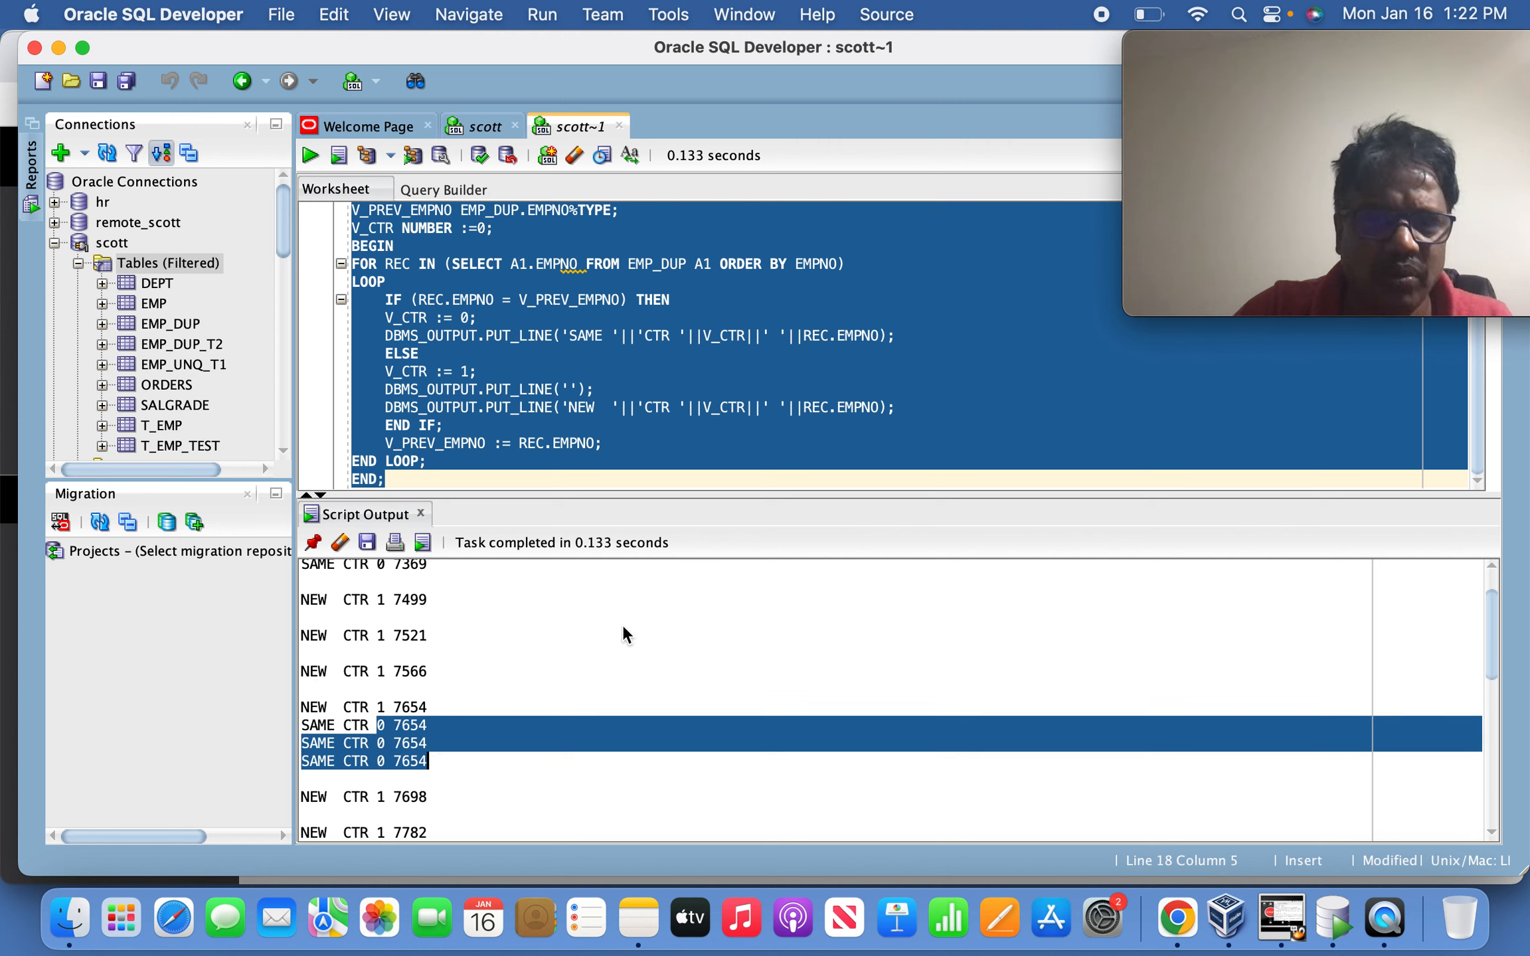
click(646, 370)
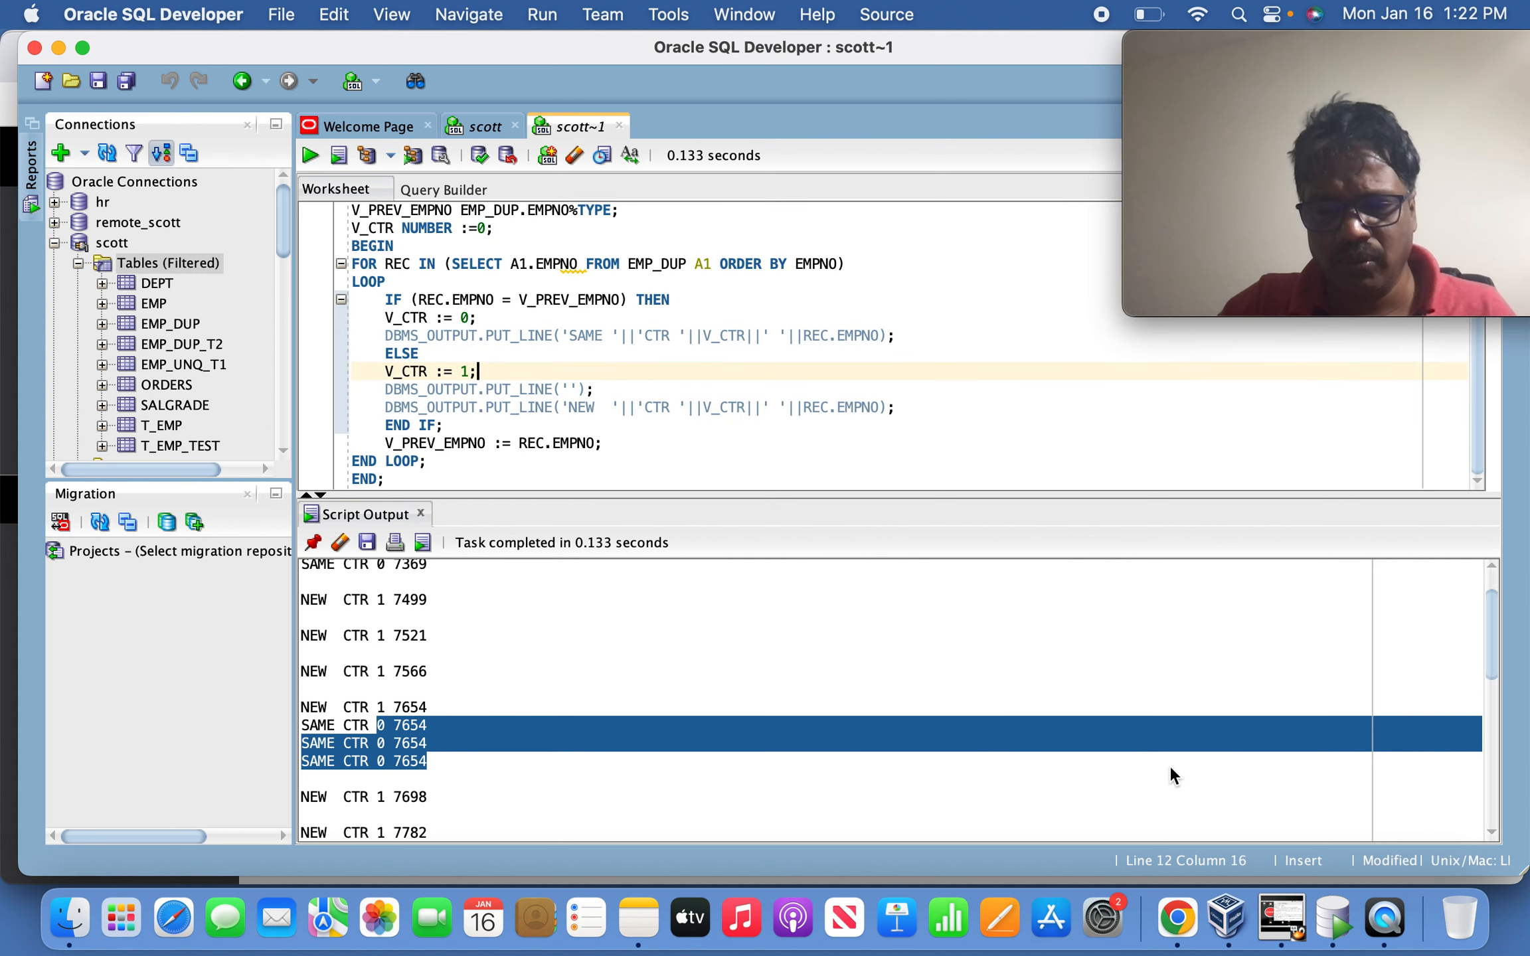
click(1177, 923)
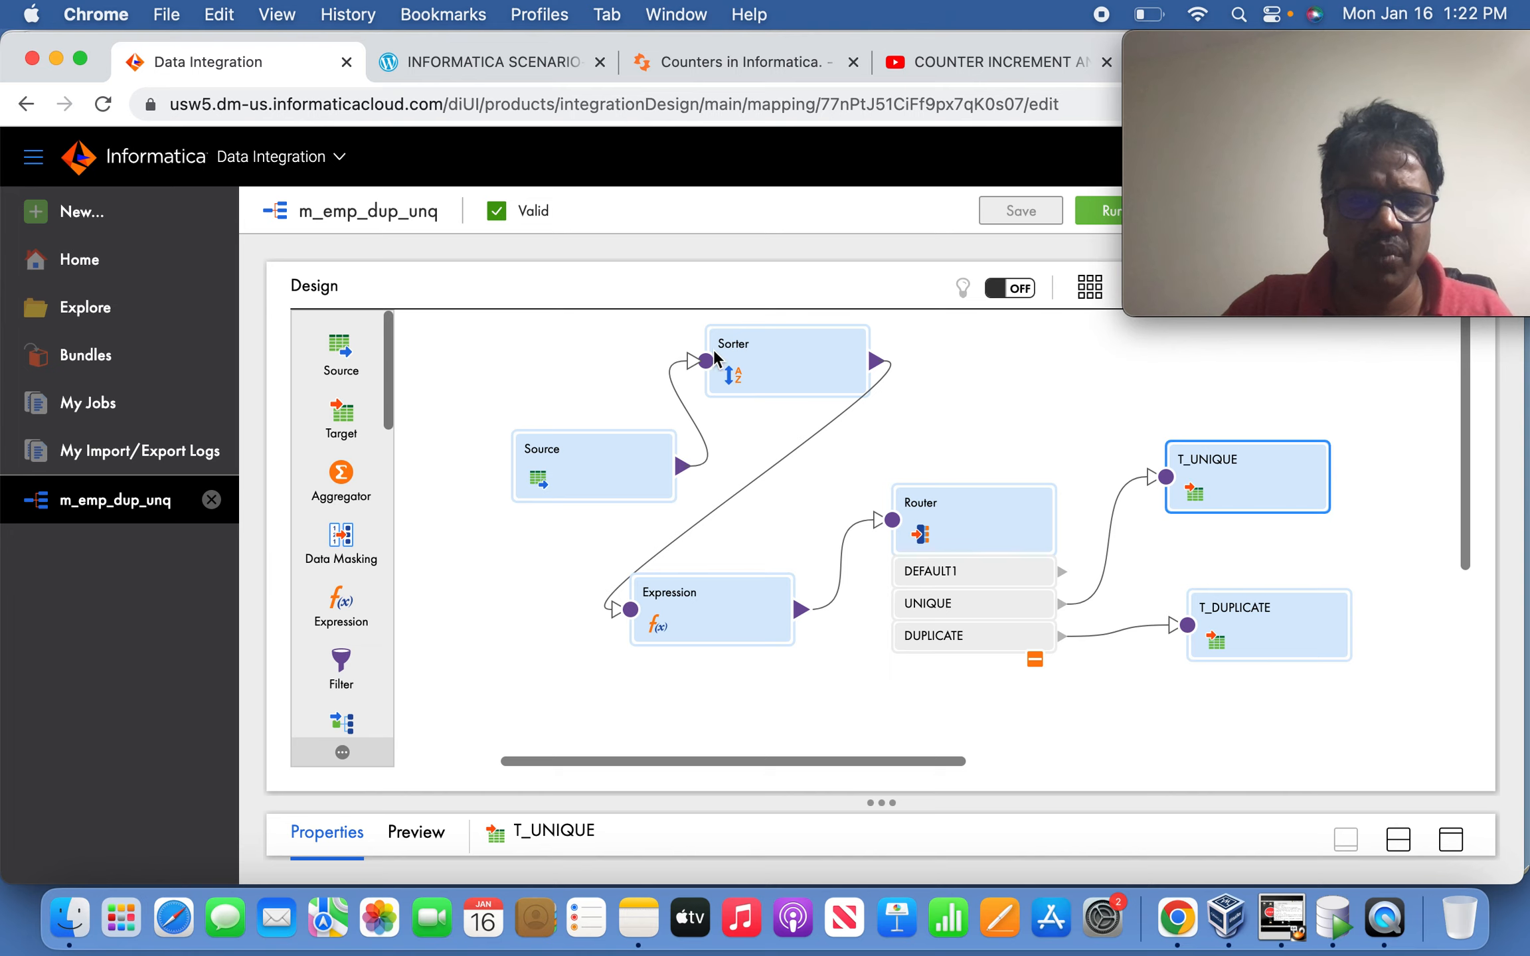
click(594, 473)
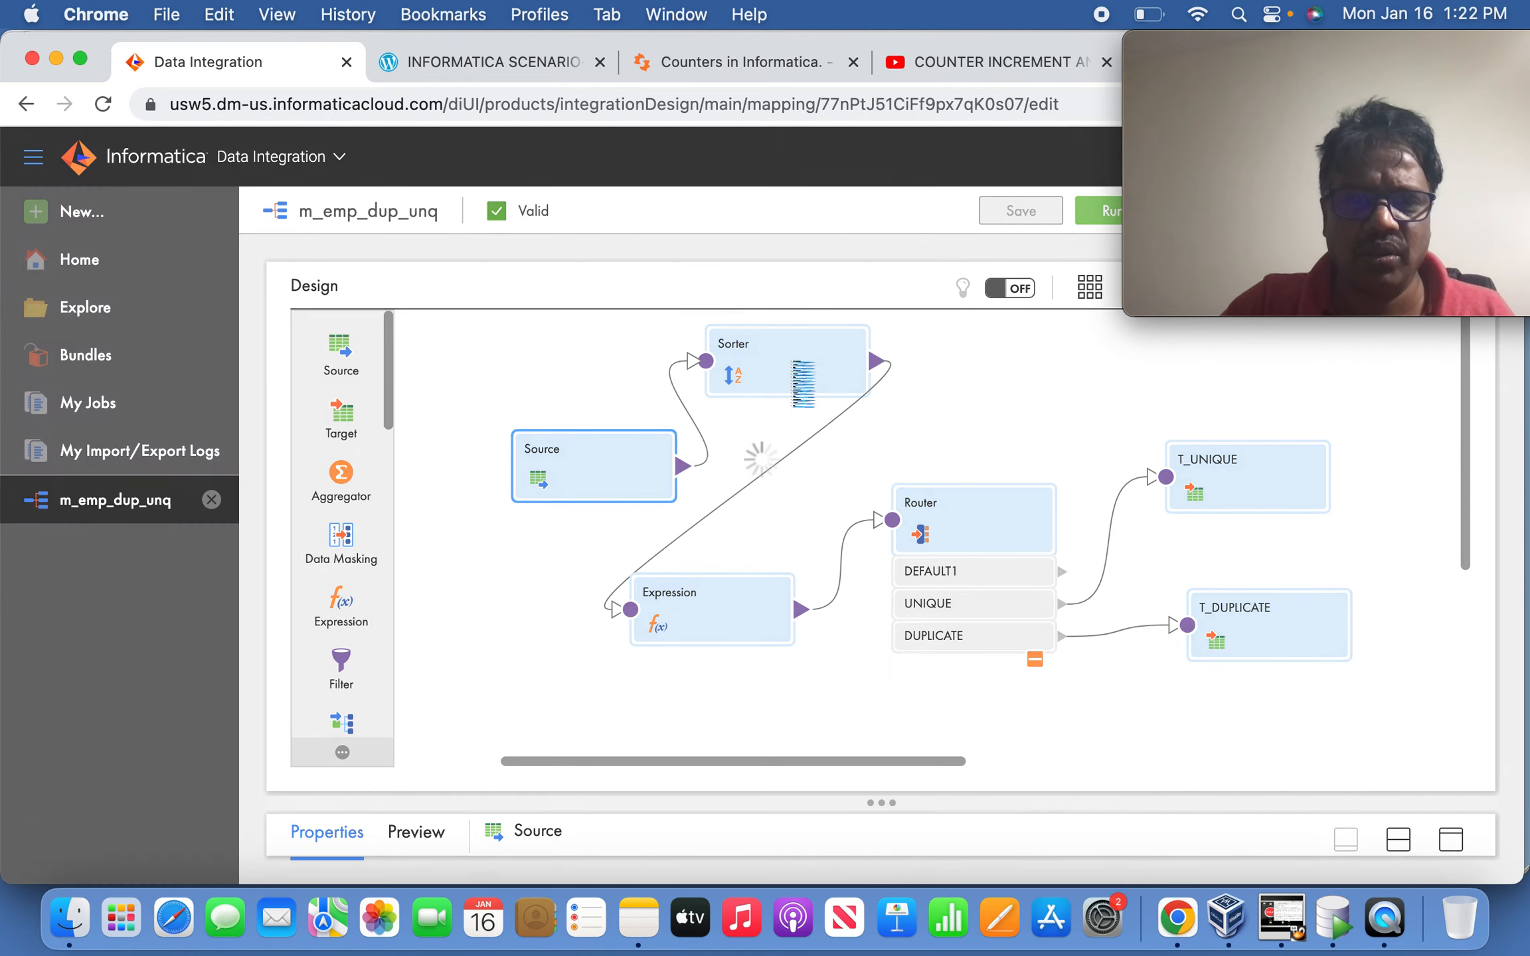
click(737, 627)
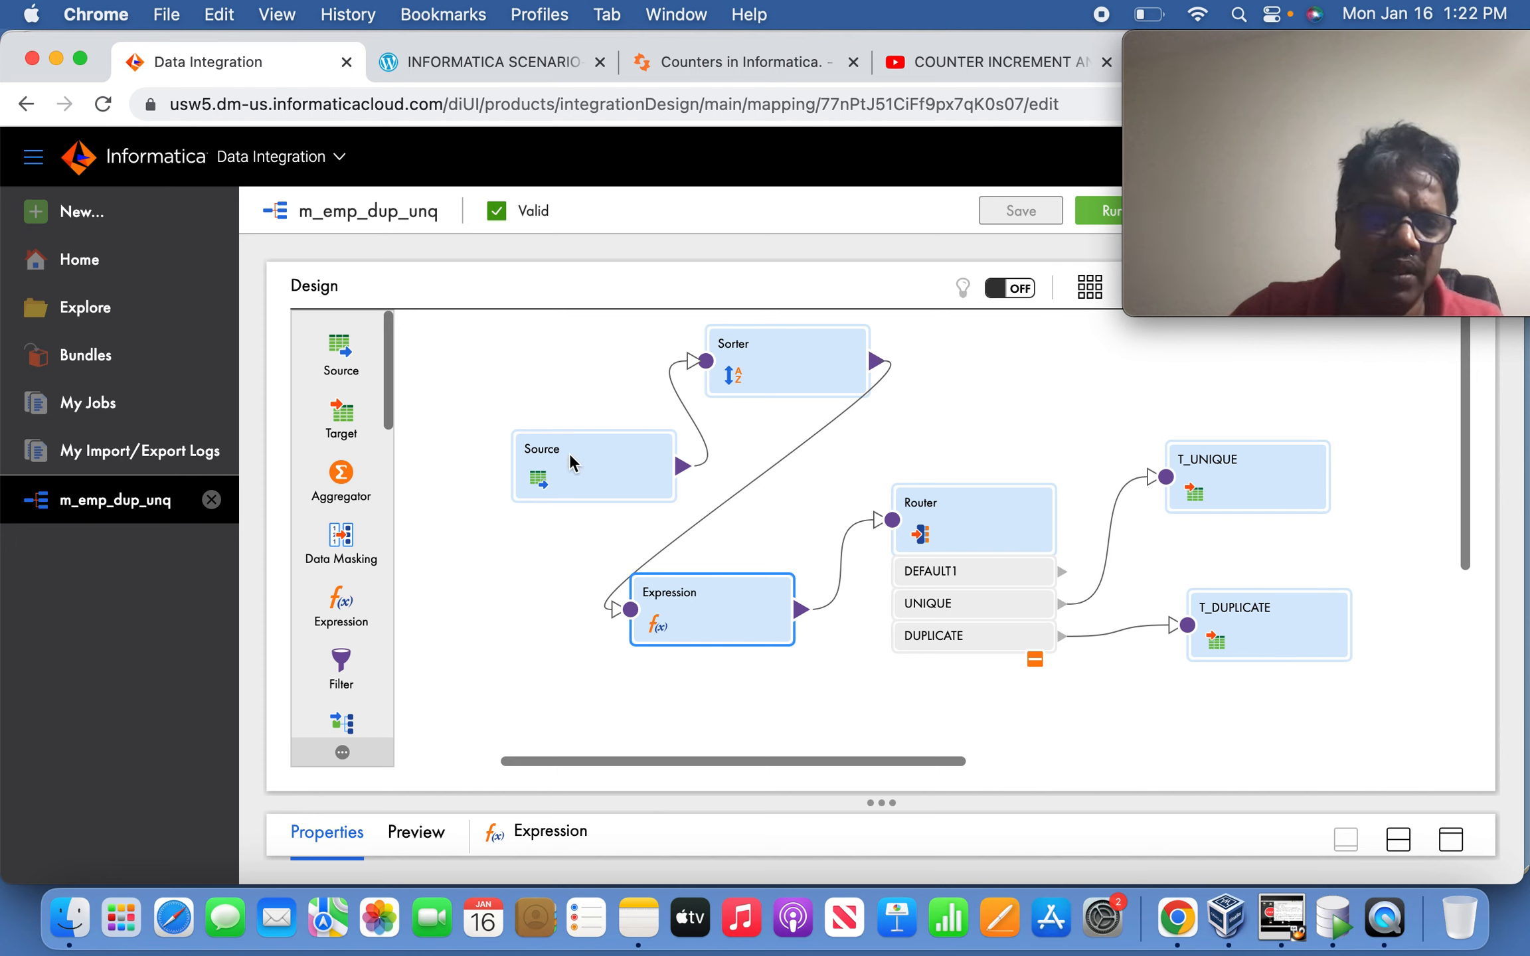
click(446, 524)
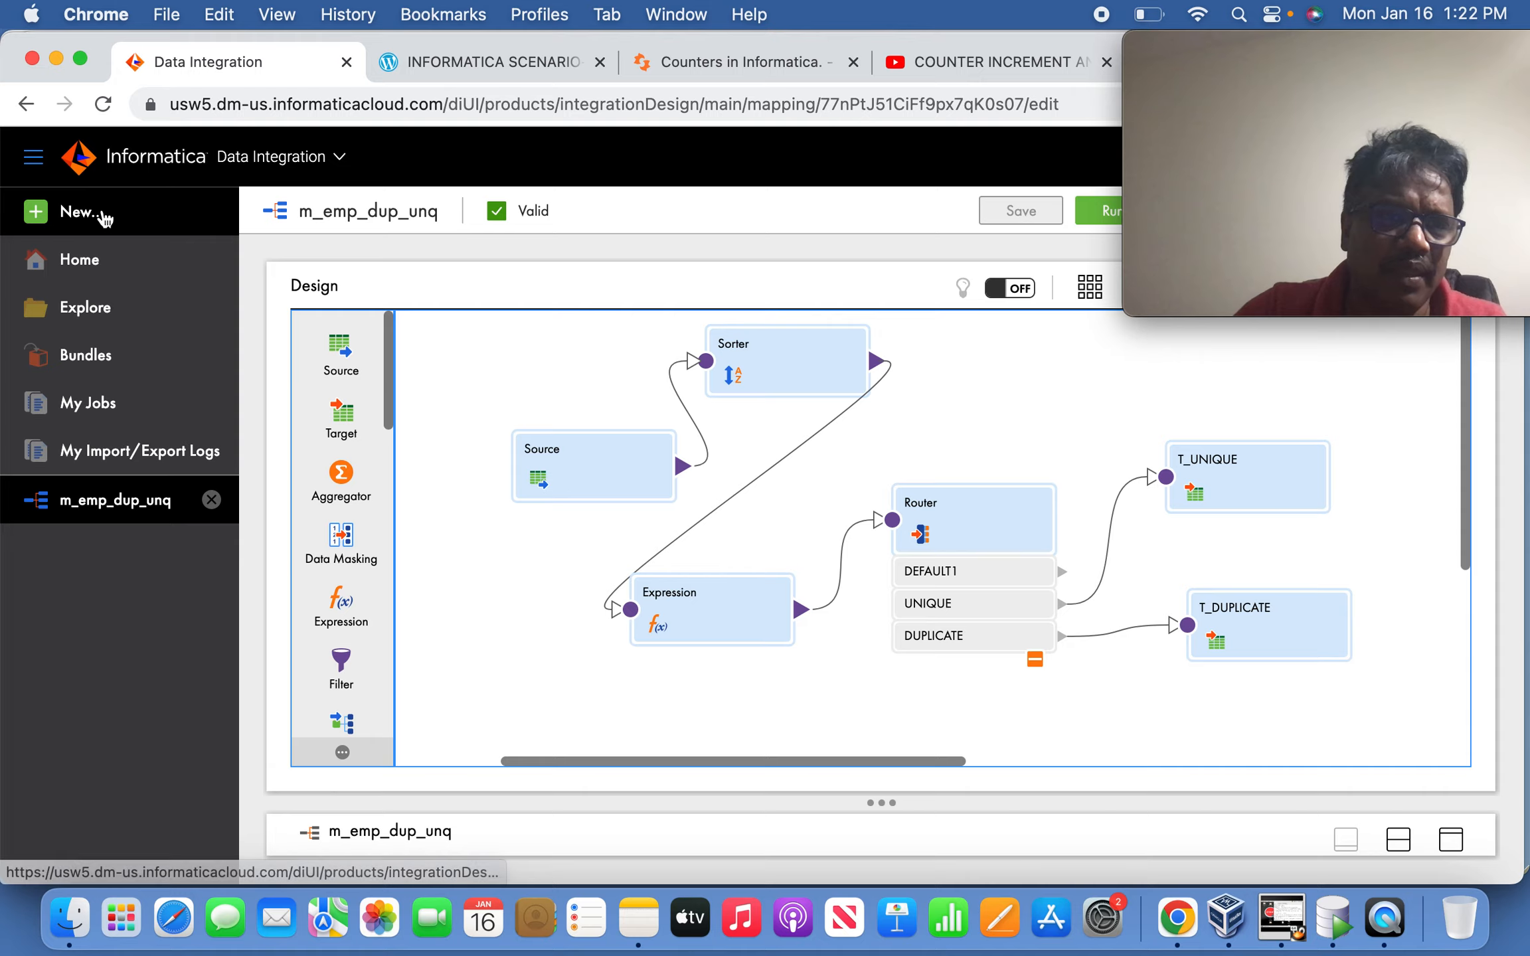
Create a new mapping via New... > Mappings > Mapping and select its default Source.
click(101, 211)
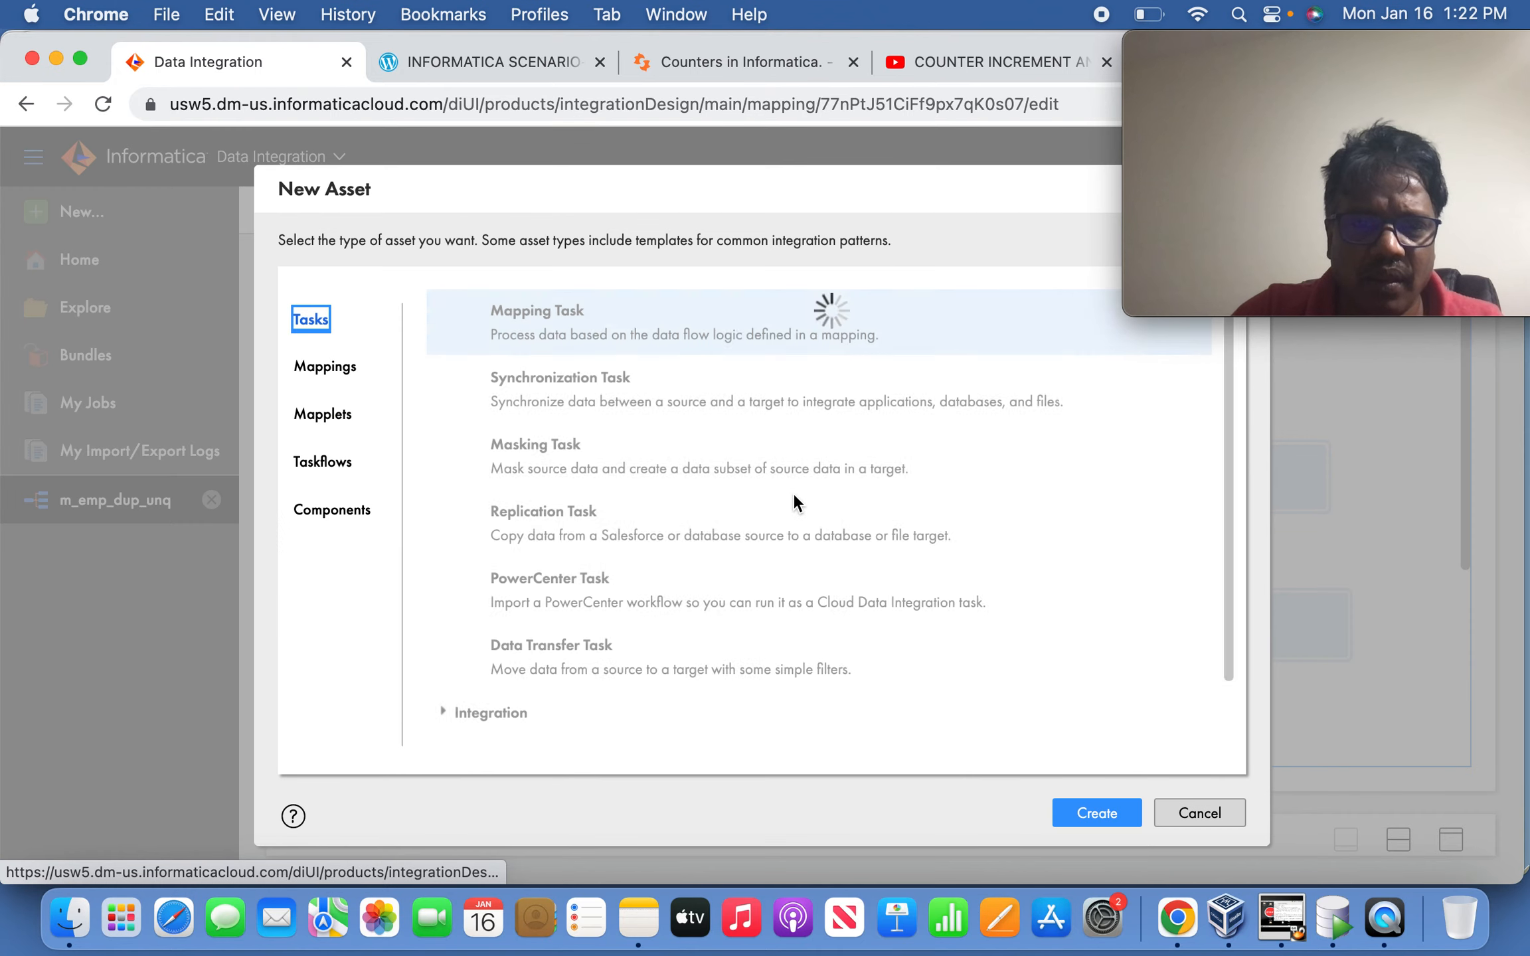
key(Down)
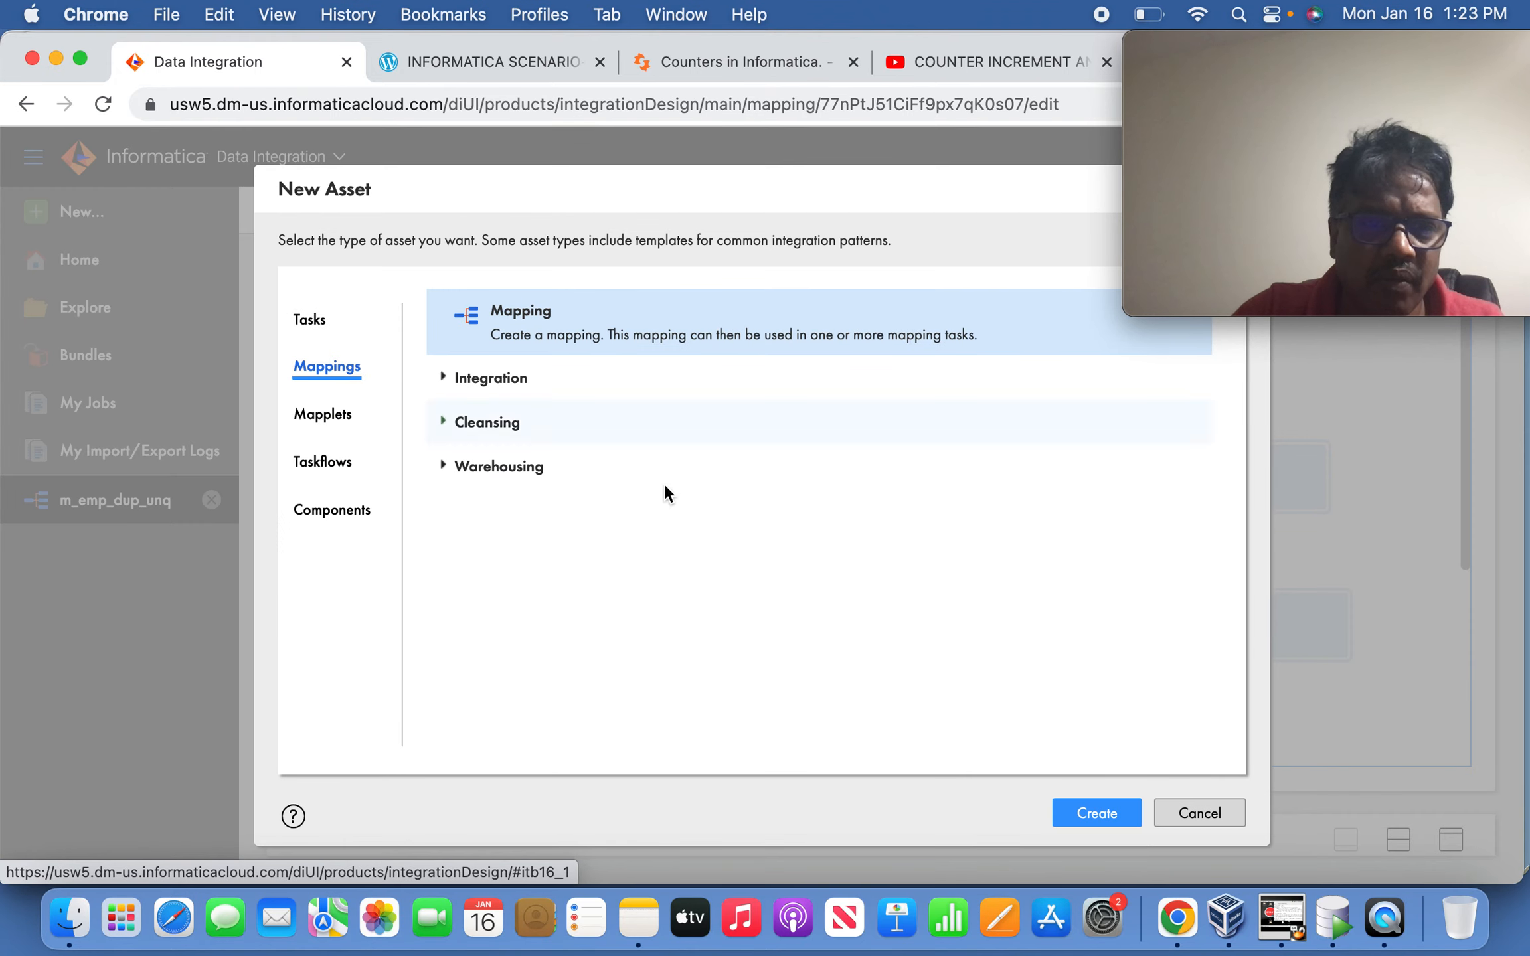
click(1085, 808)
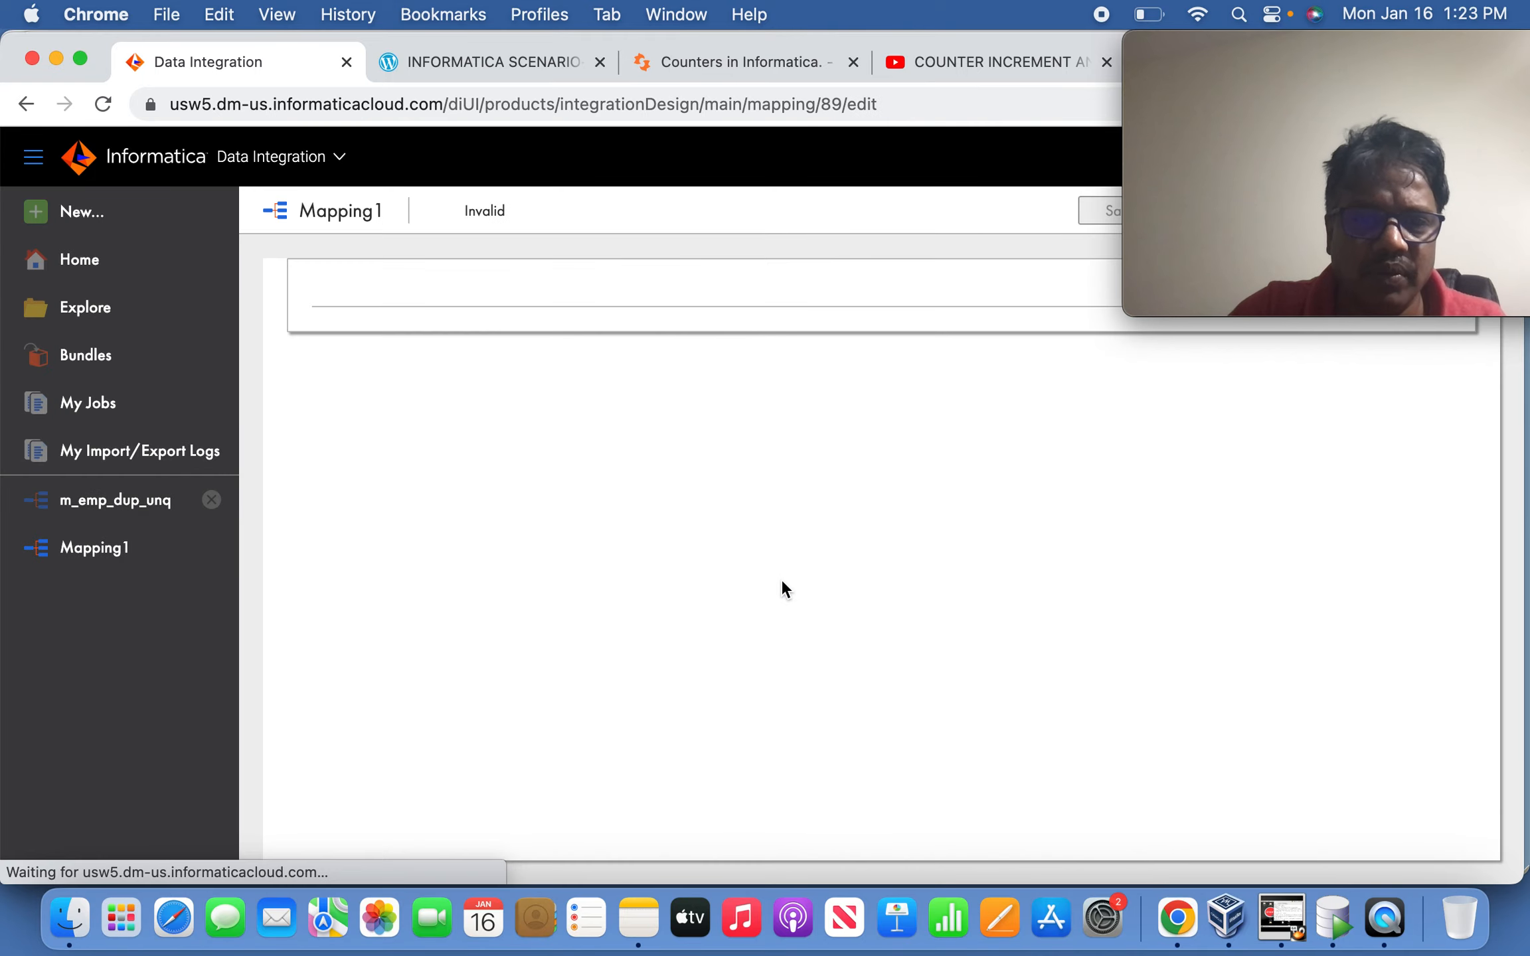
click(562, 471)
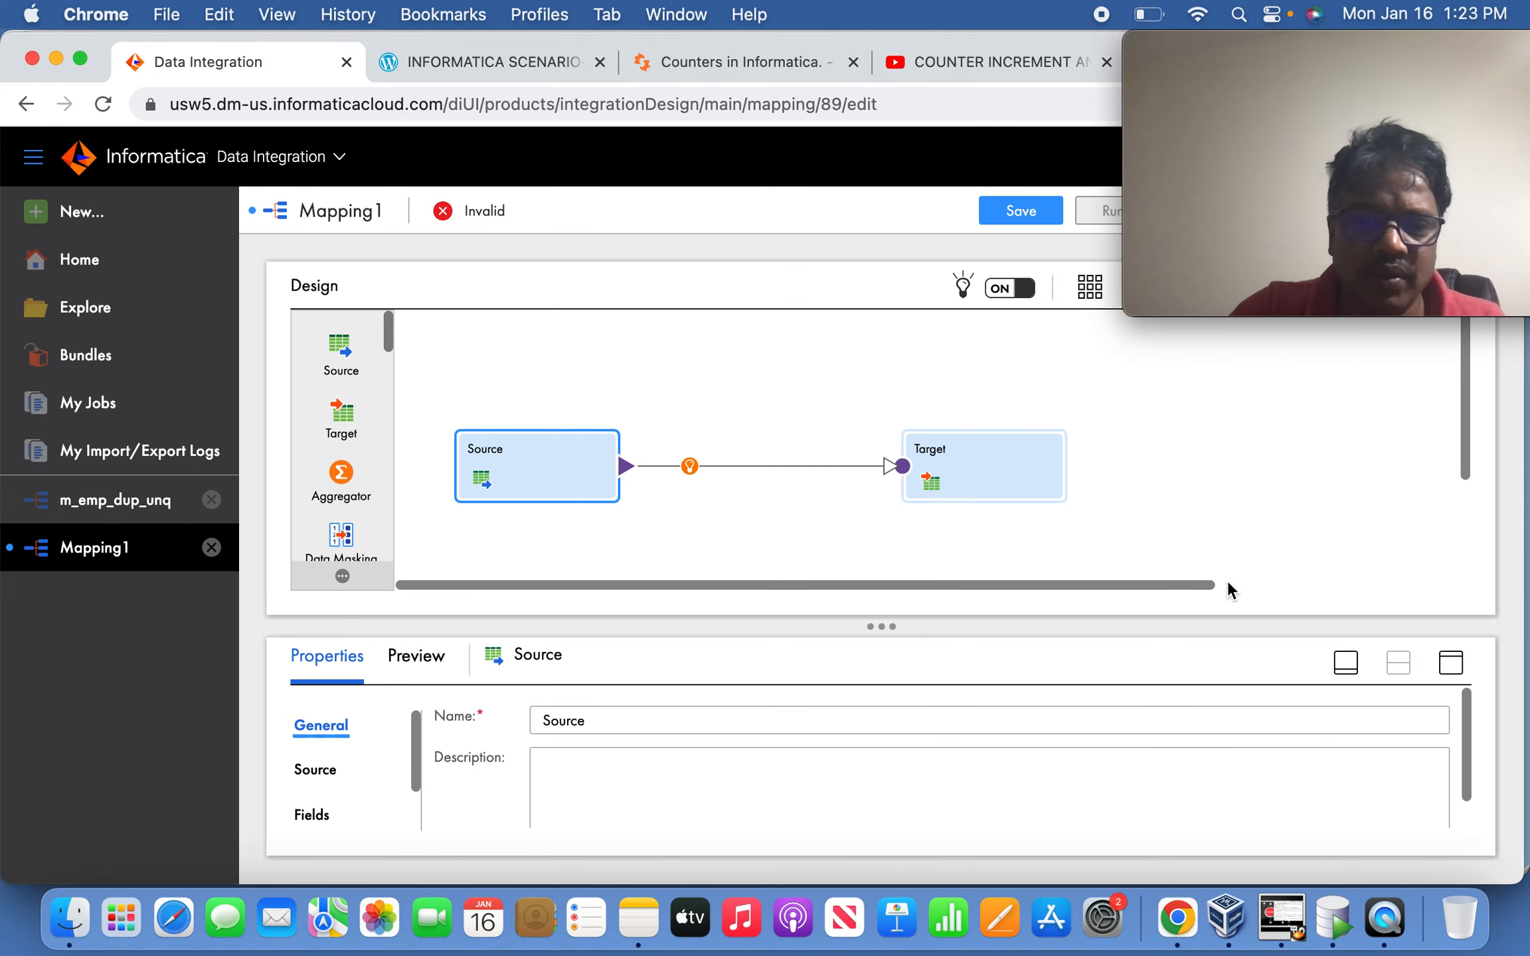
Set the Source to connection OracleScott (Oracle) with object EMP_DUP.
click(1448, 669)
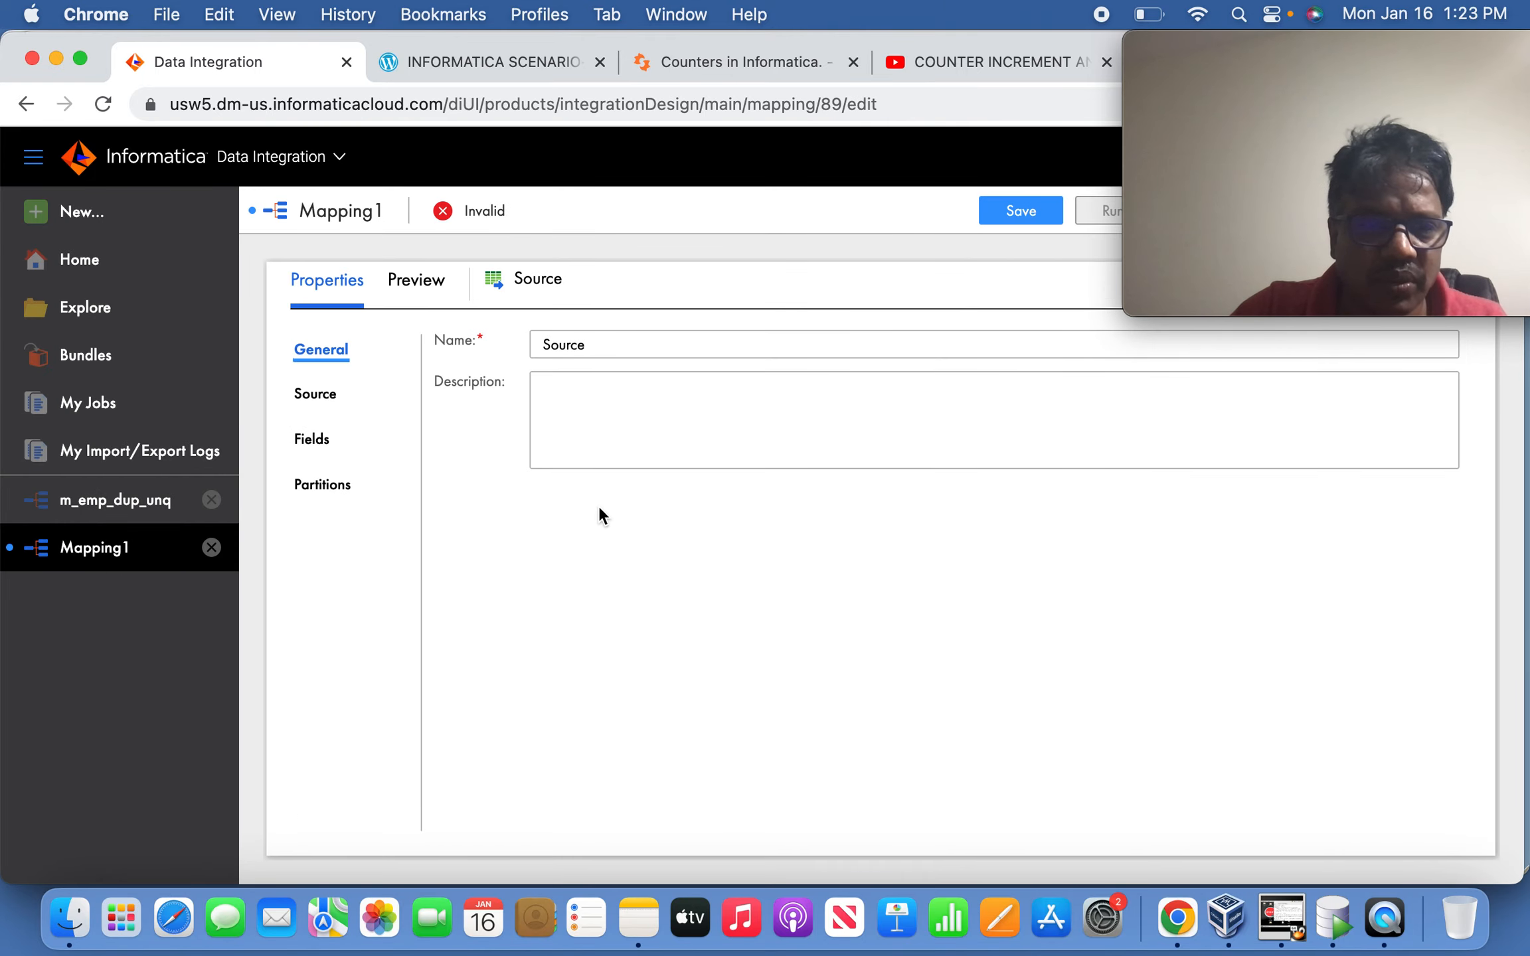
click(325, 396)
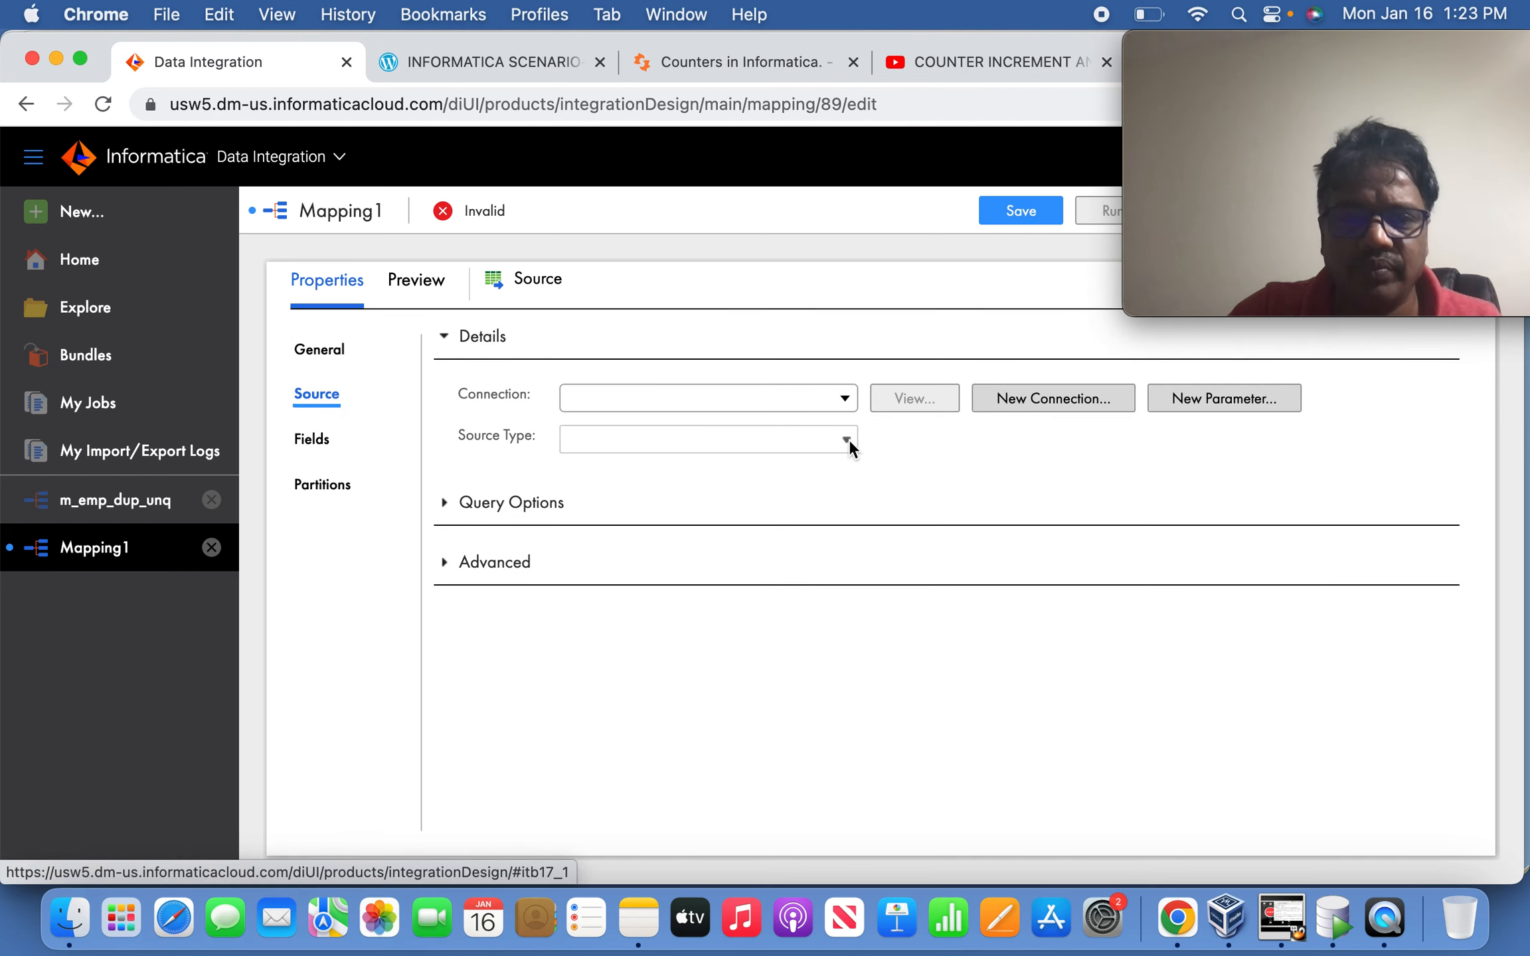
click(845, 398)
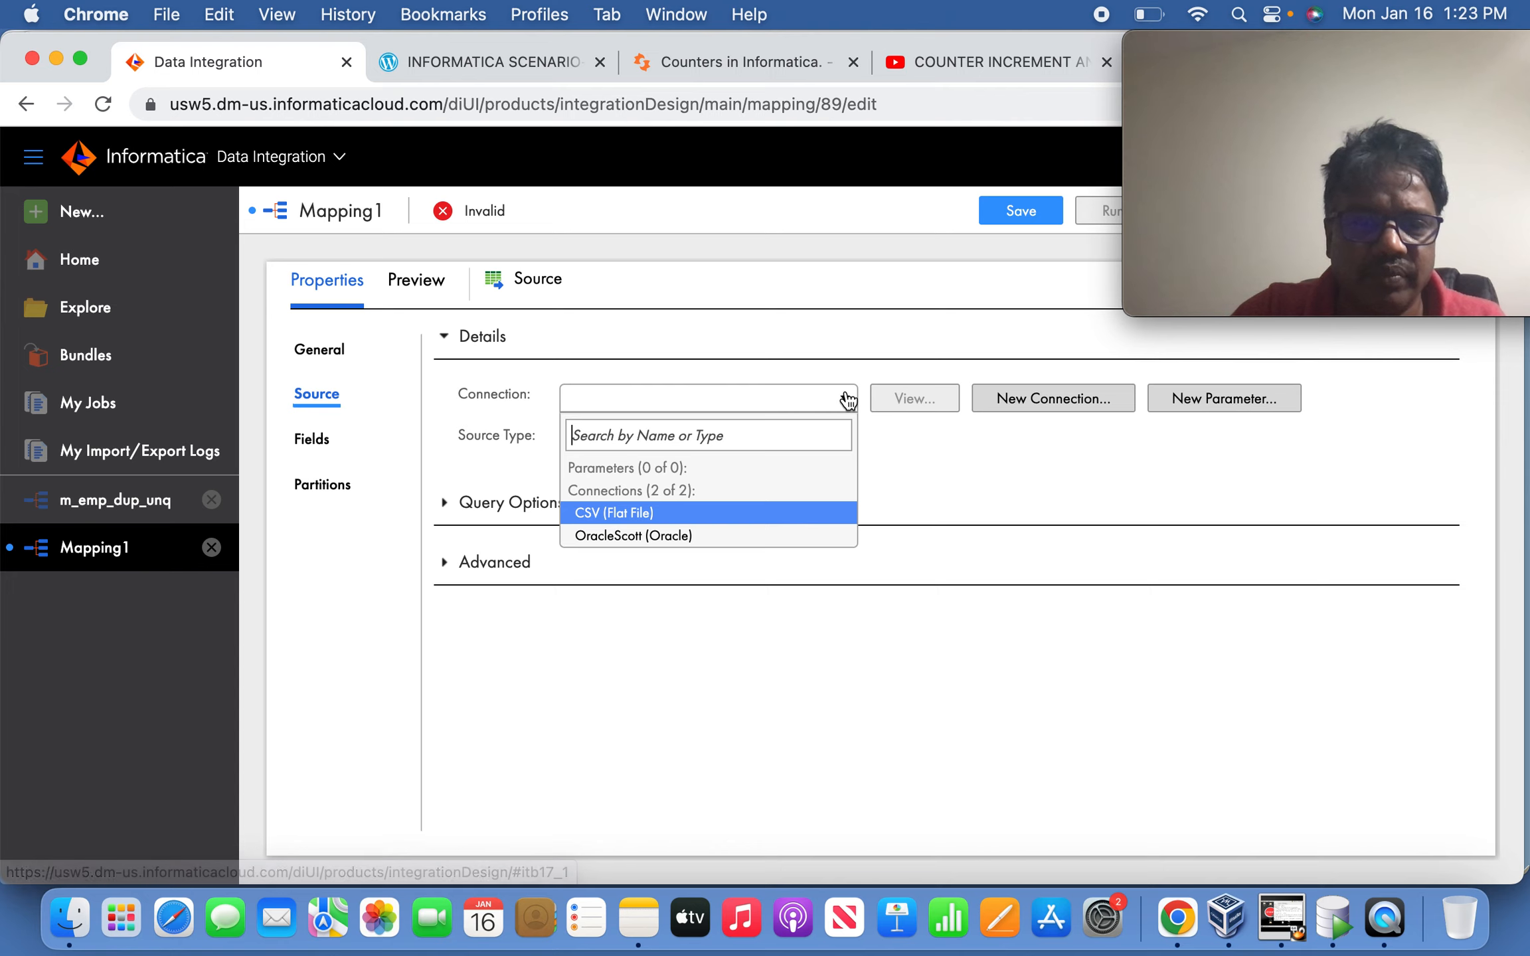
click(705, 535)
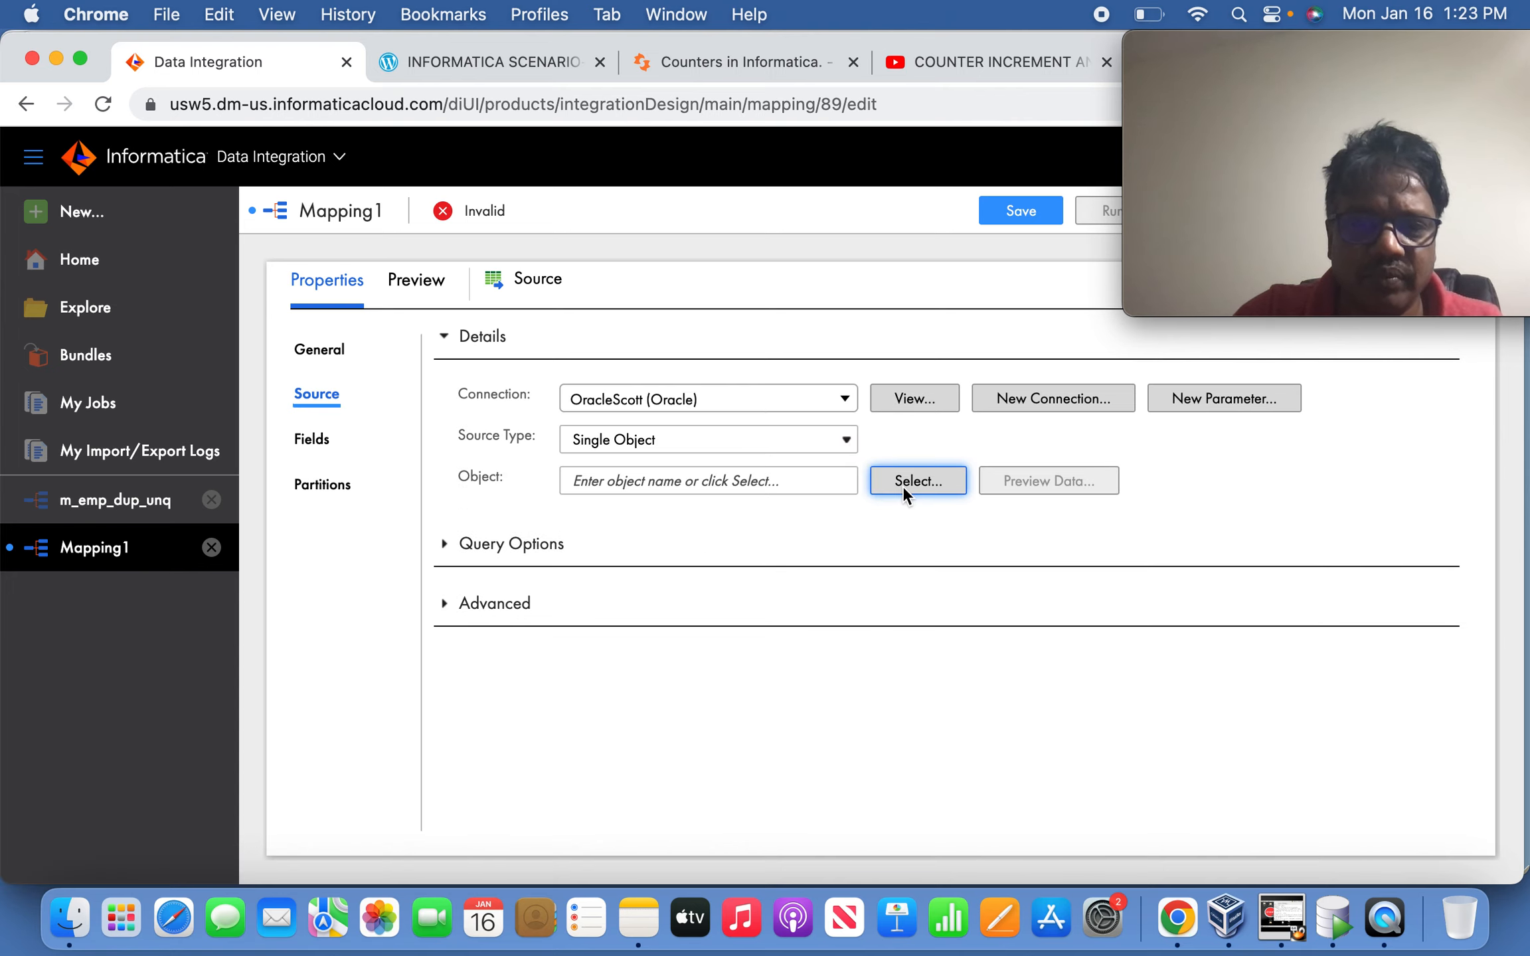
click(902, 483)
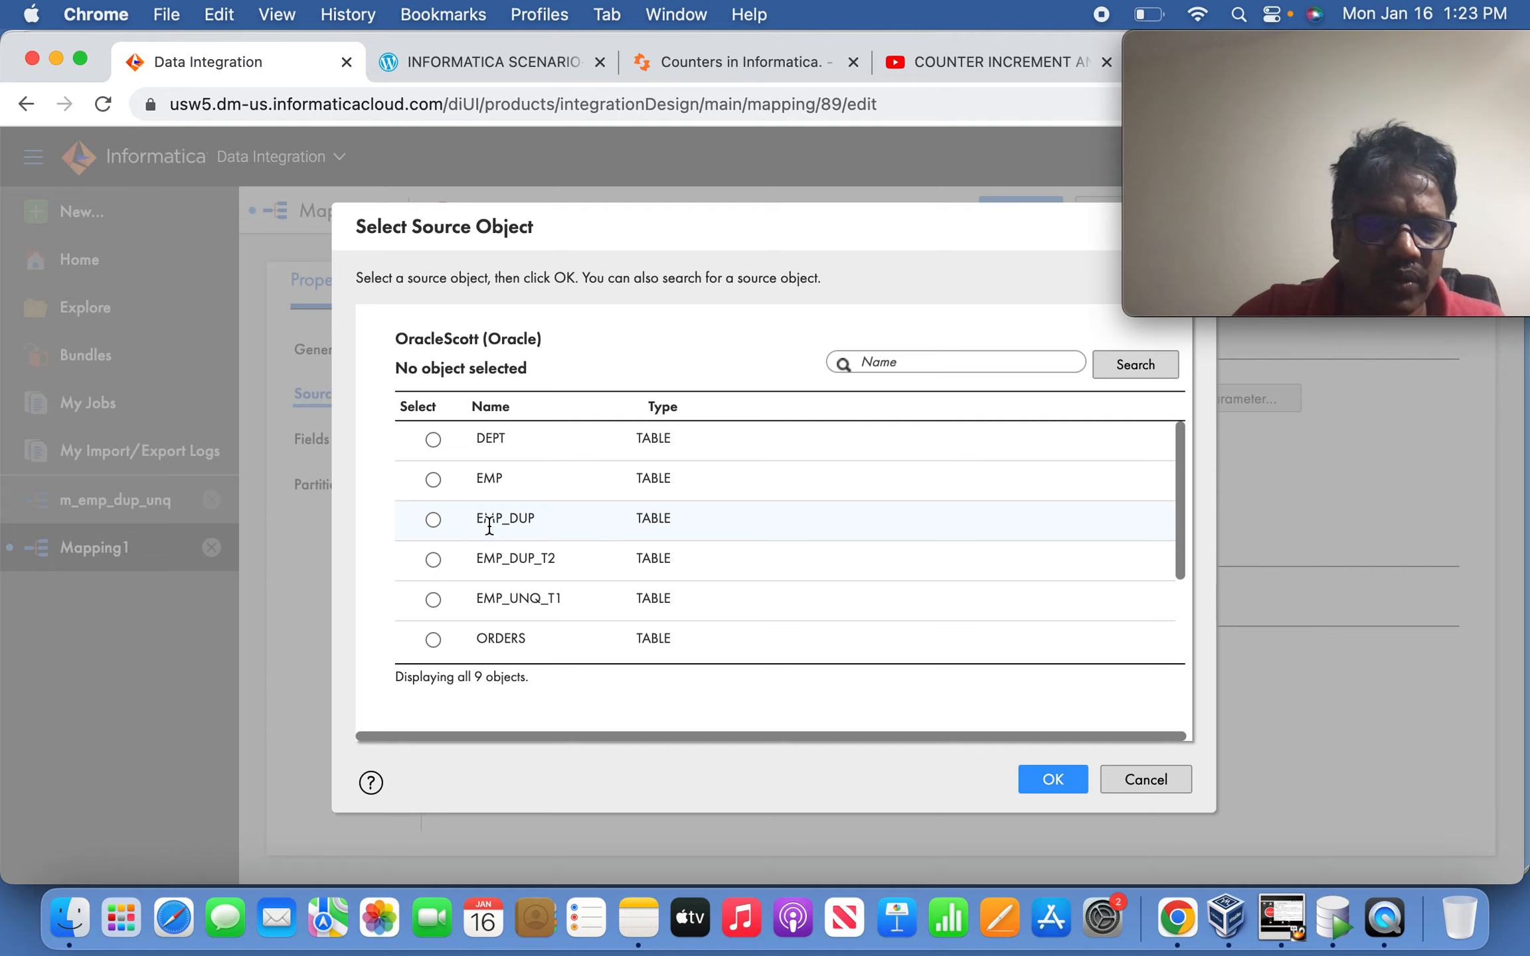
click(489, 521)
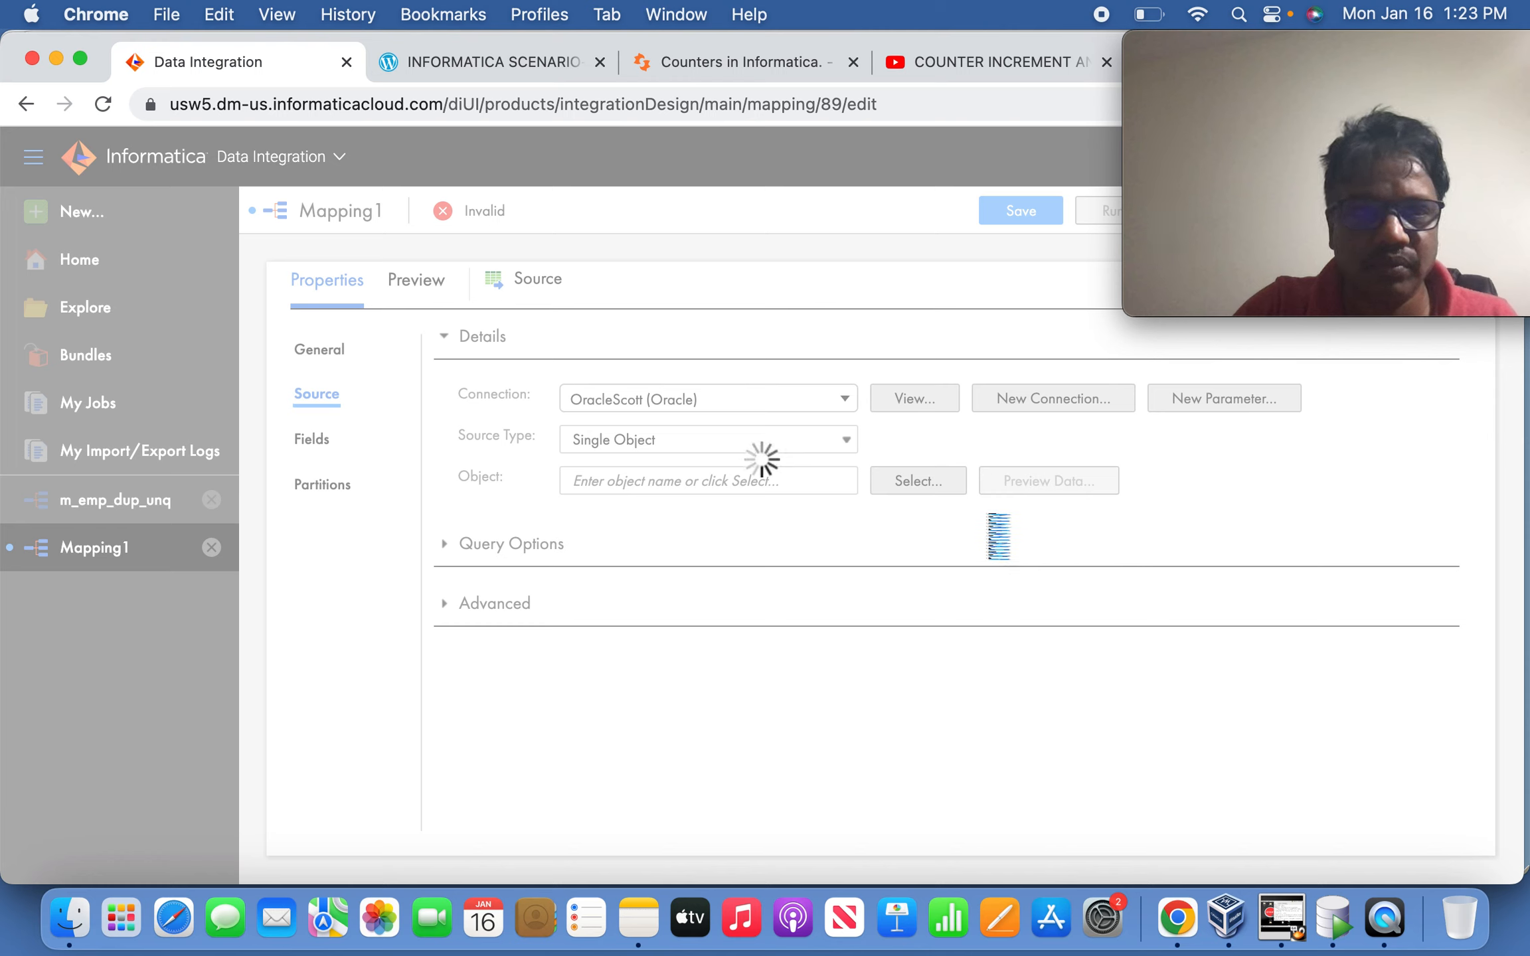
Close the four leftover reference browser tabs and preview the EMP_DUP source data.
click(598, 62)
click(599, 62)
click(599, 62)
click(596, 61)
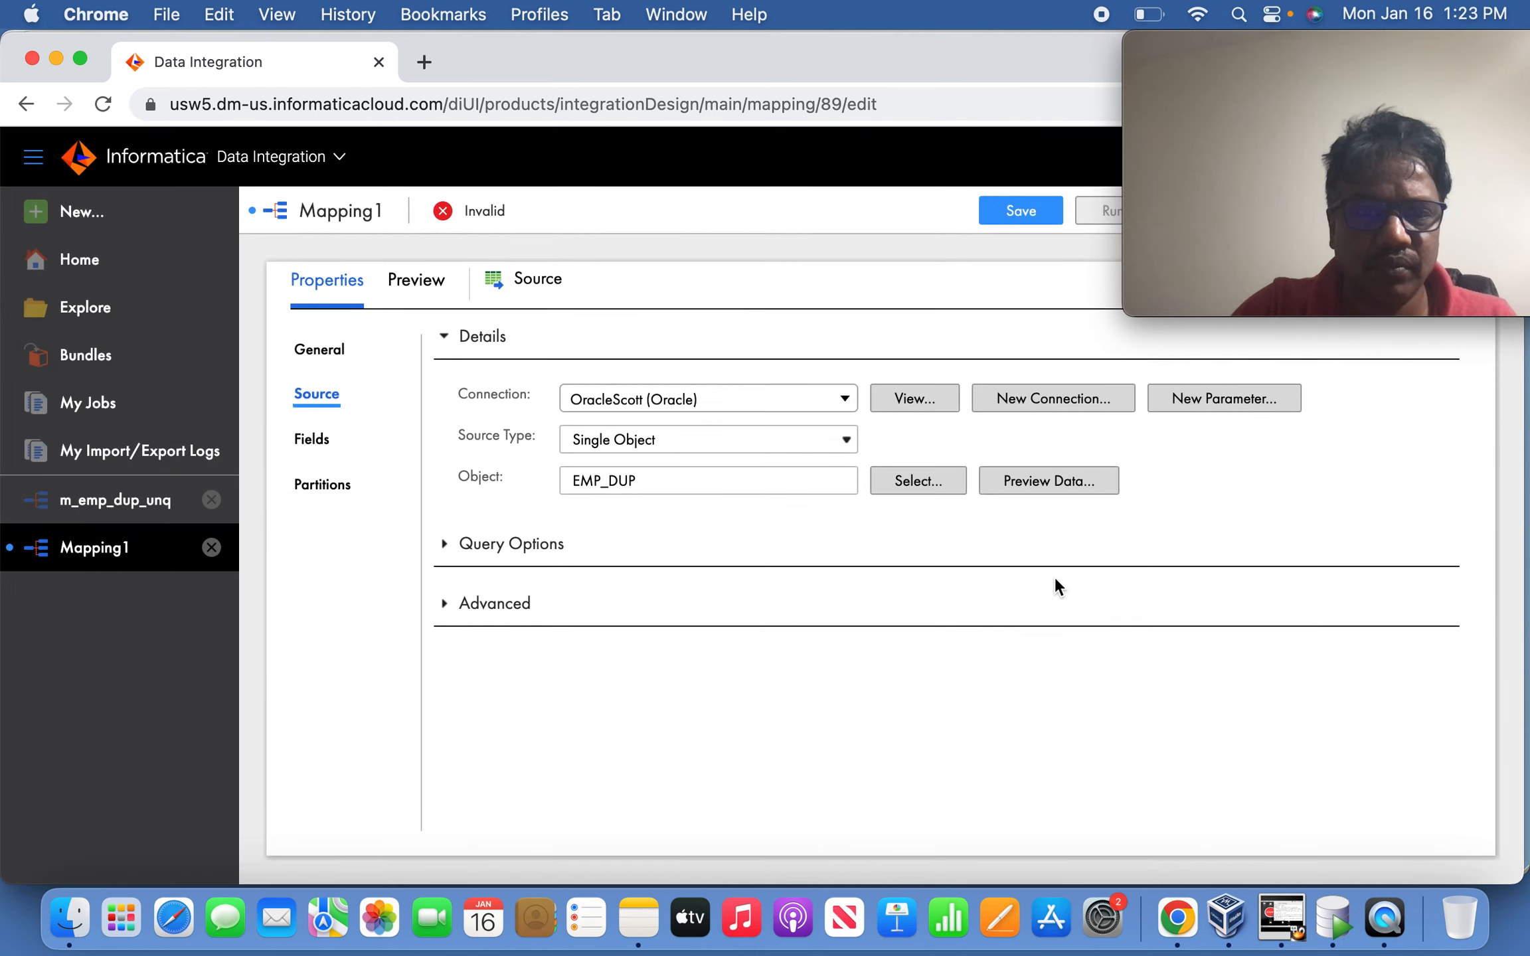
click(1051, 485)
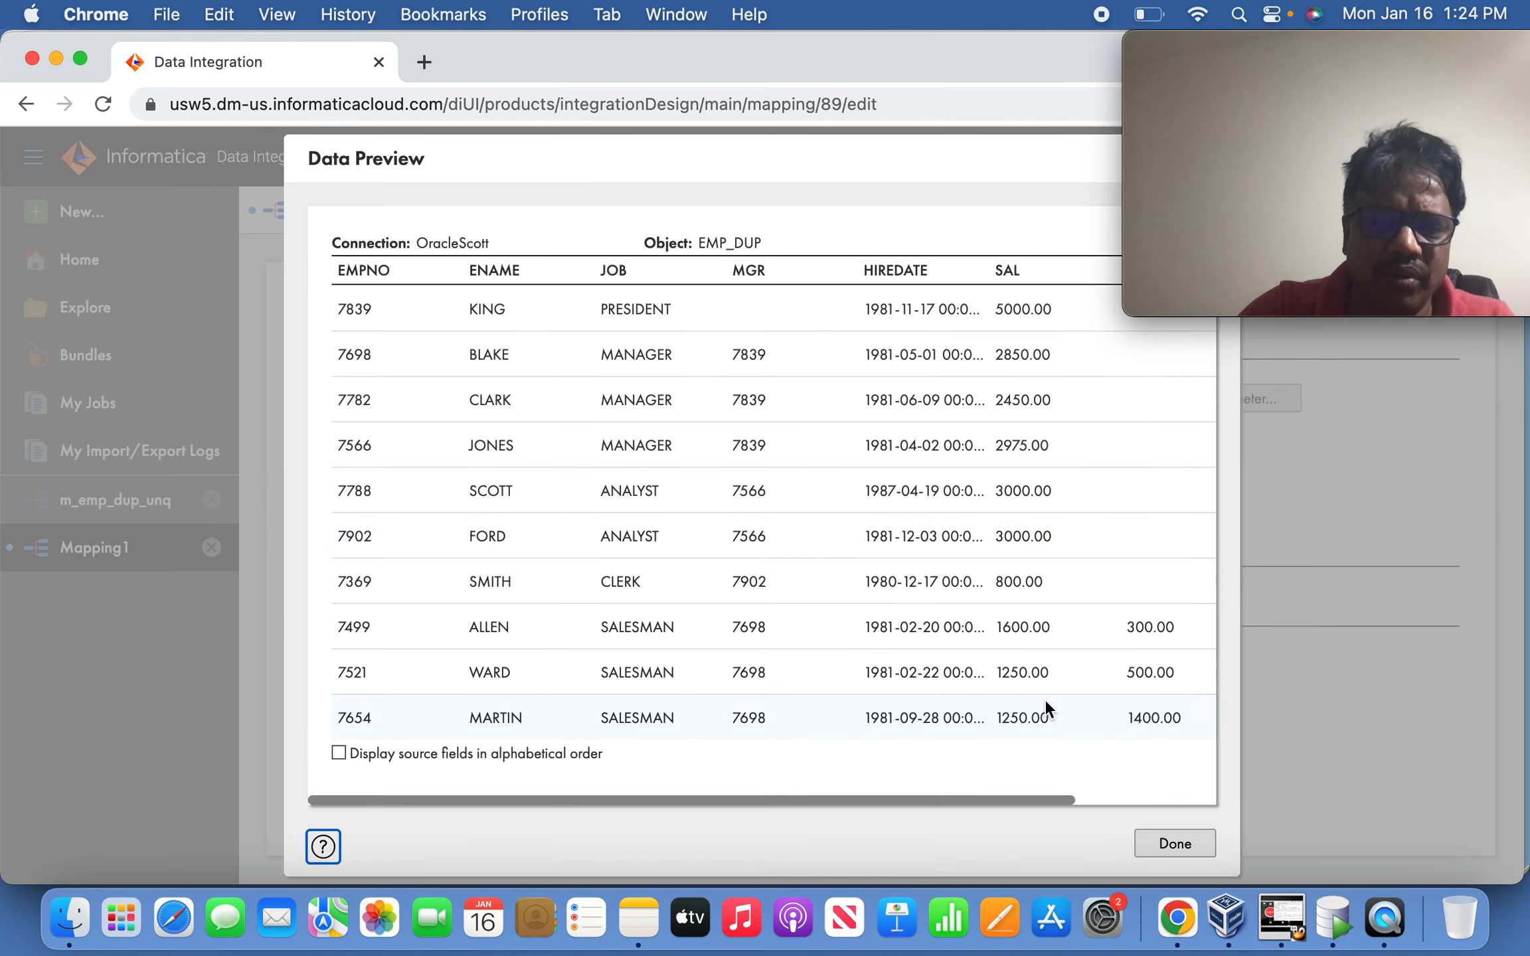
Review the EMP_DUP preview rows, close the preview, and restore Mapping1's design canvas.
drag(1022, 798, 768, 766)
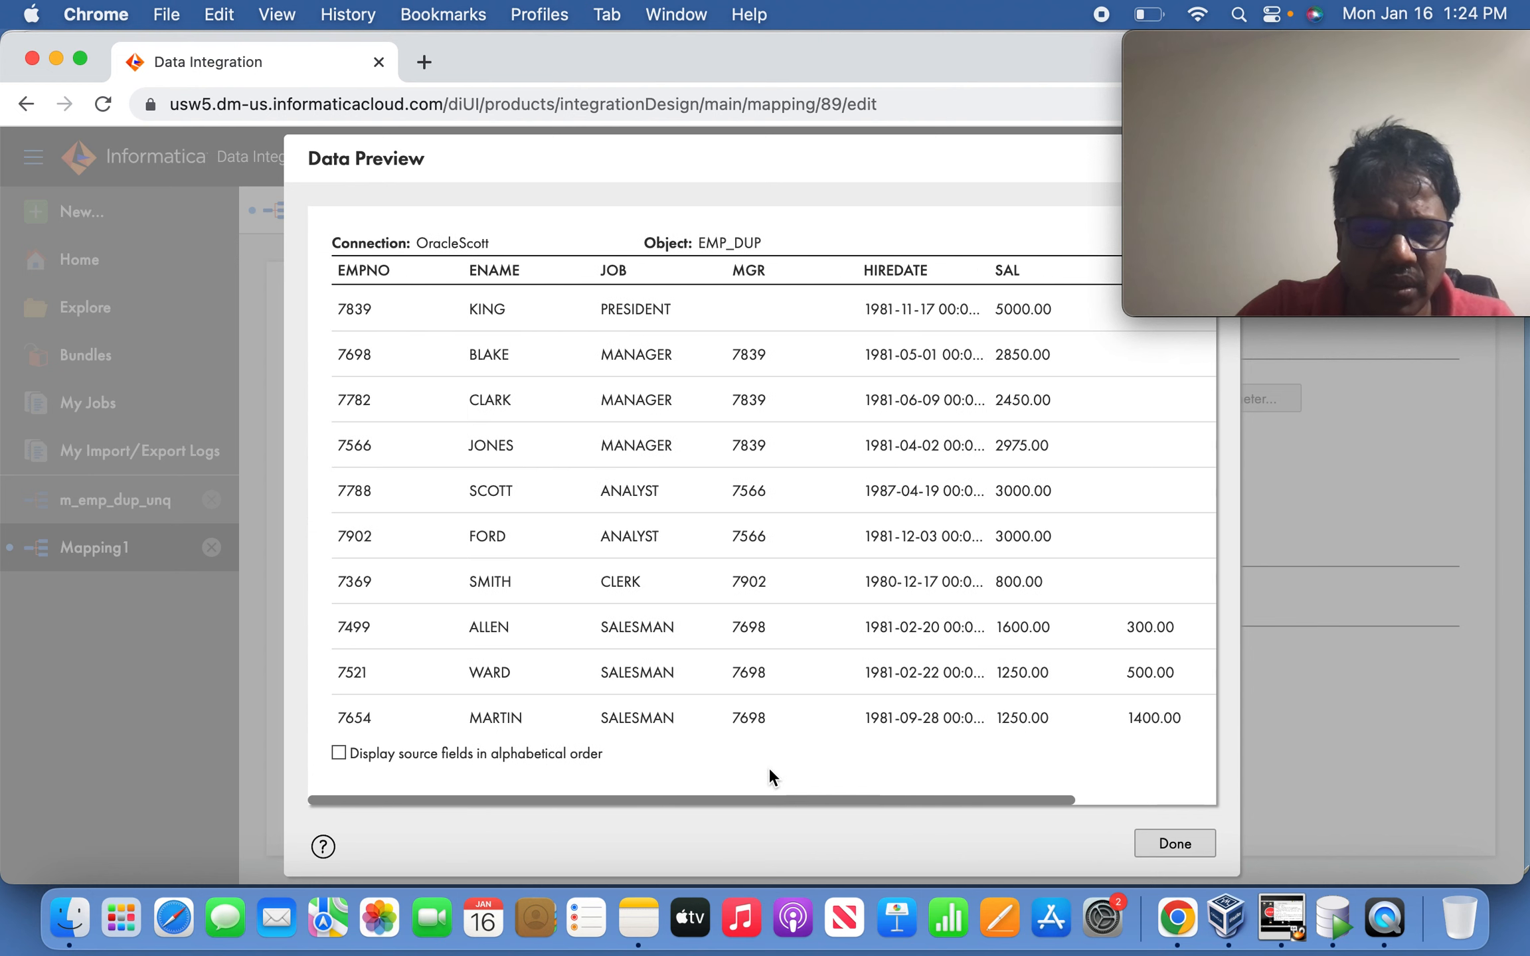
click(1173, 842)
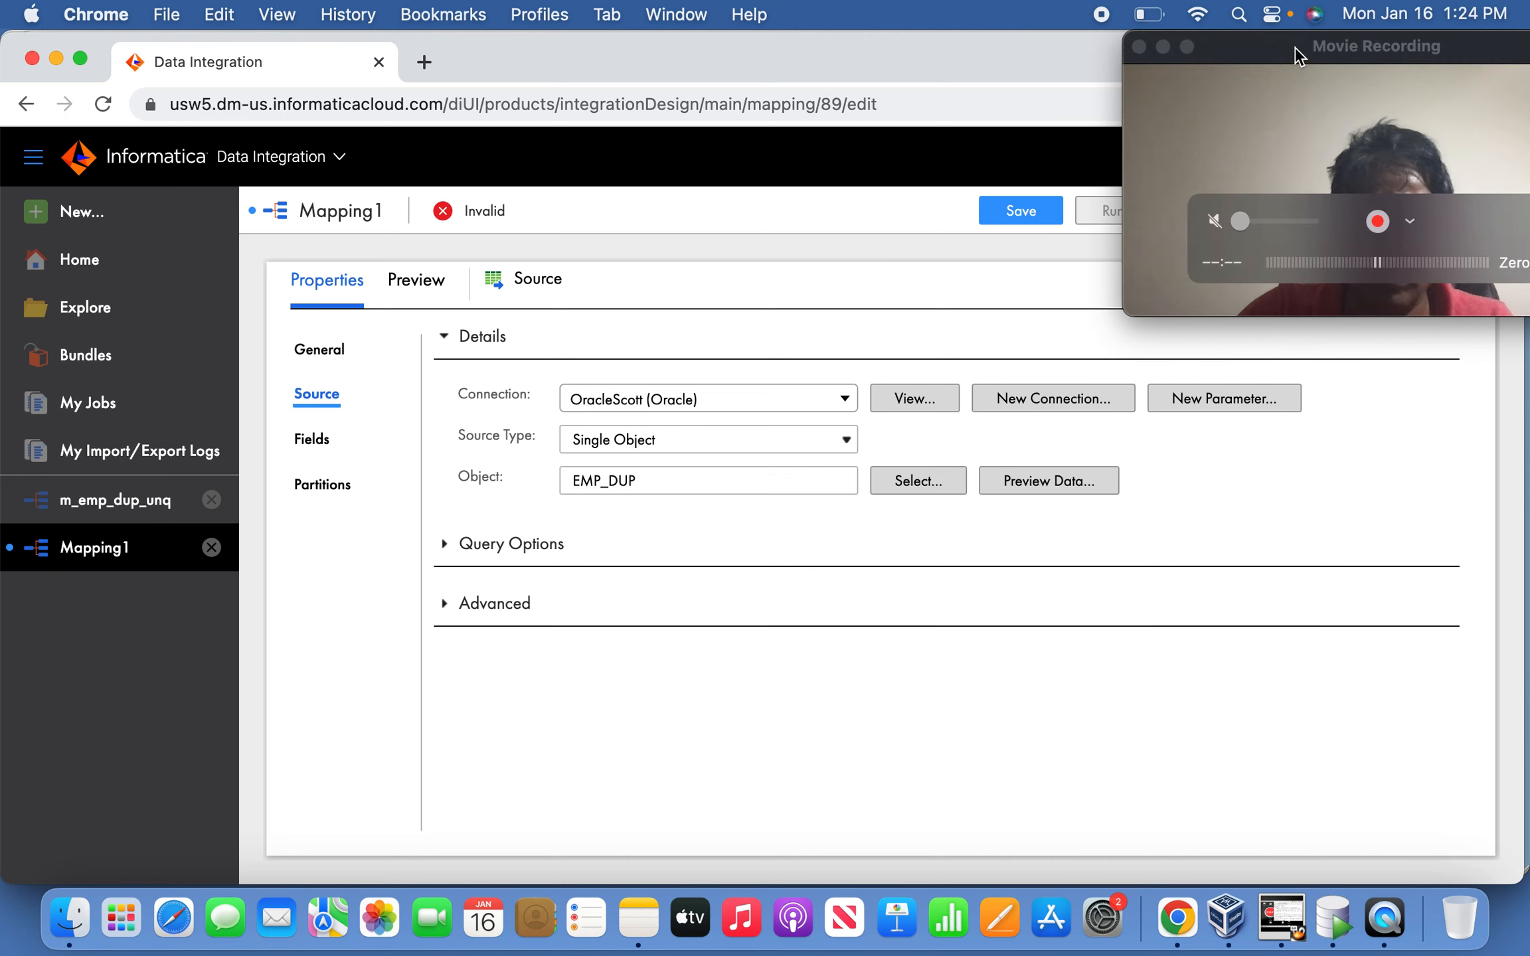
drag(1285, 47, 1079, 47)
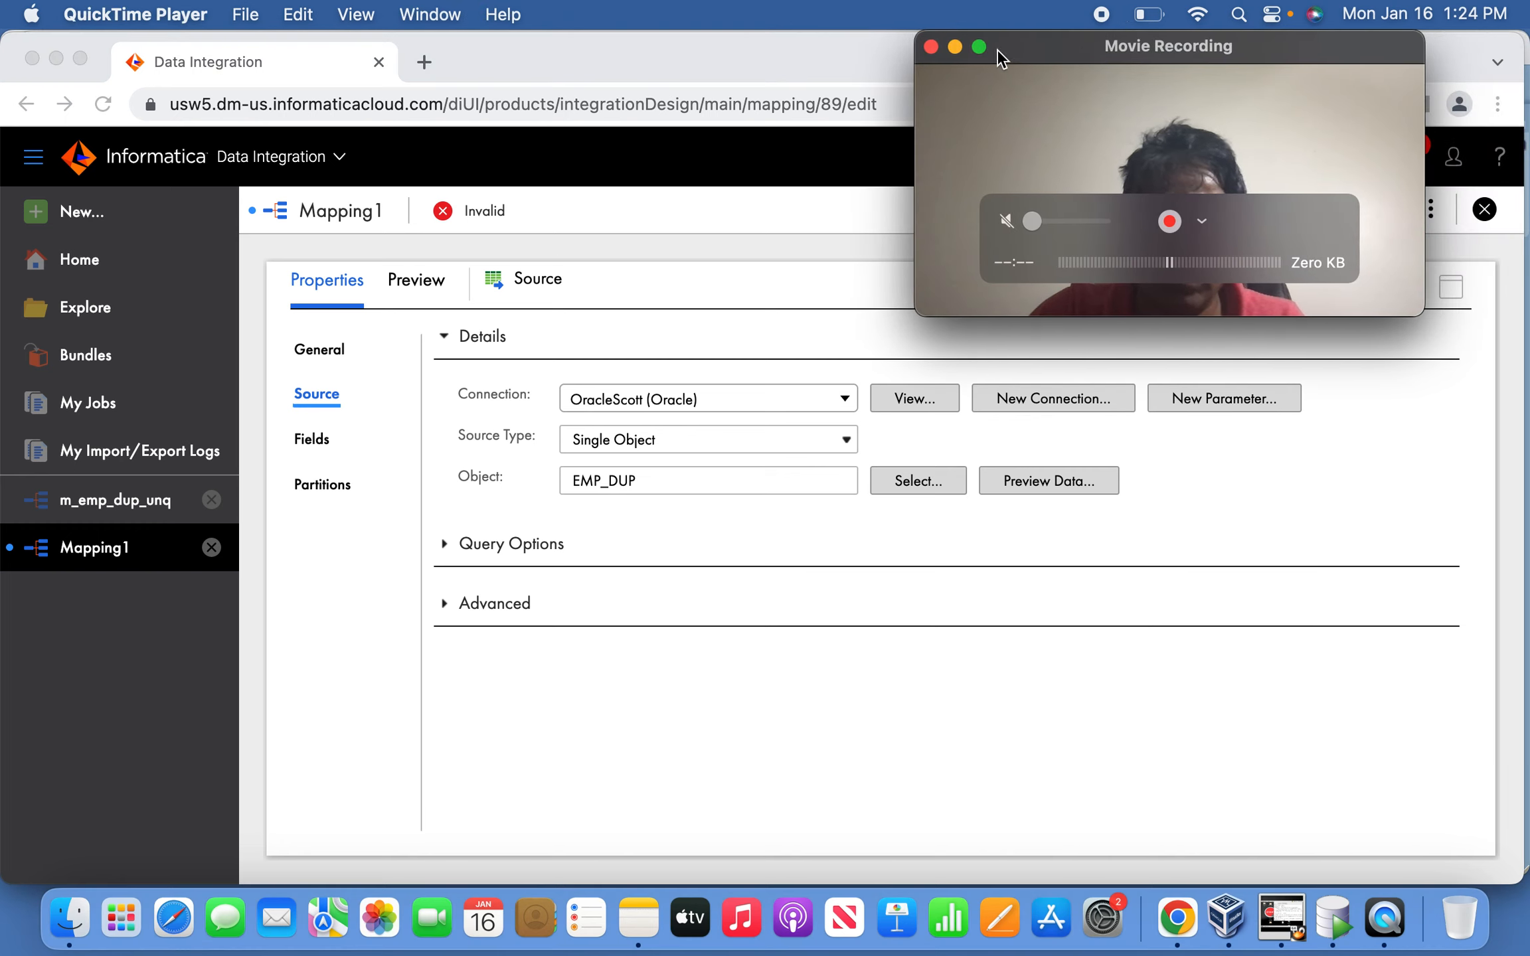
click(956, 48)
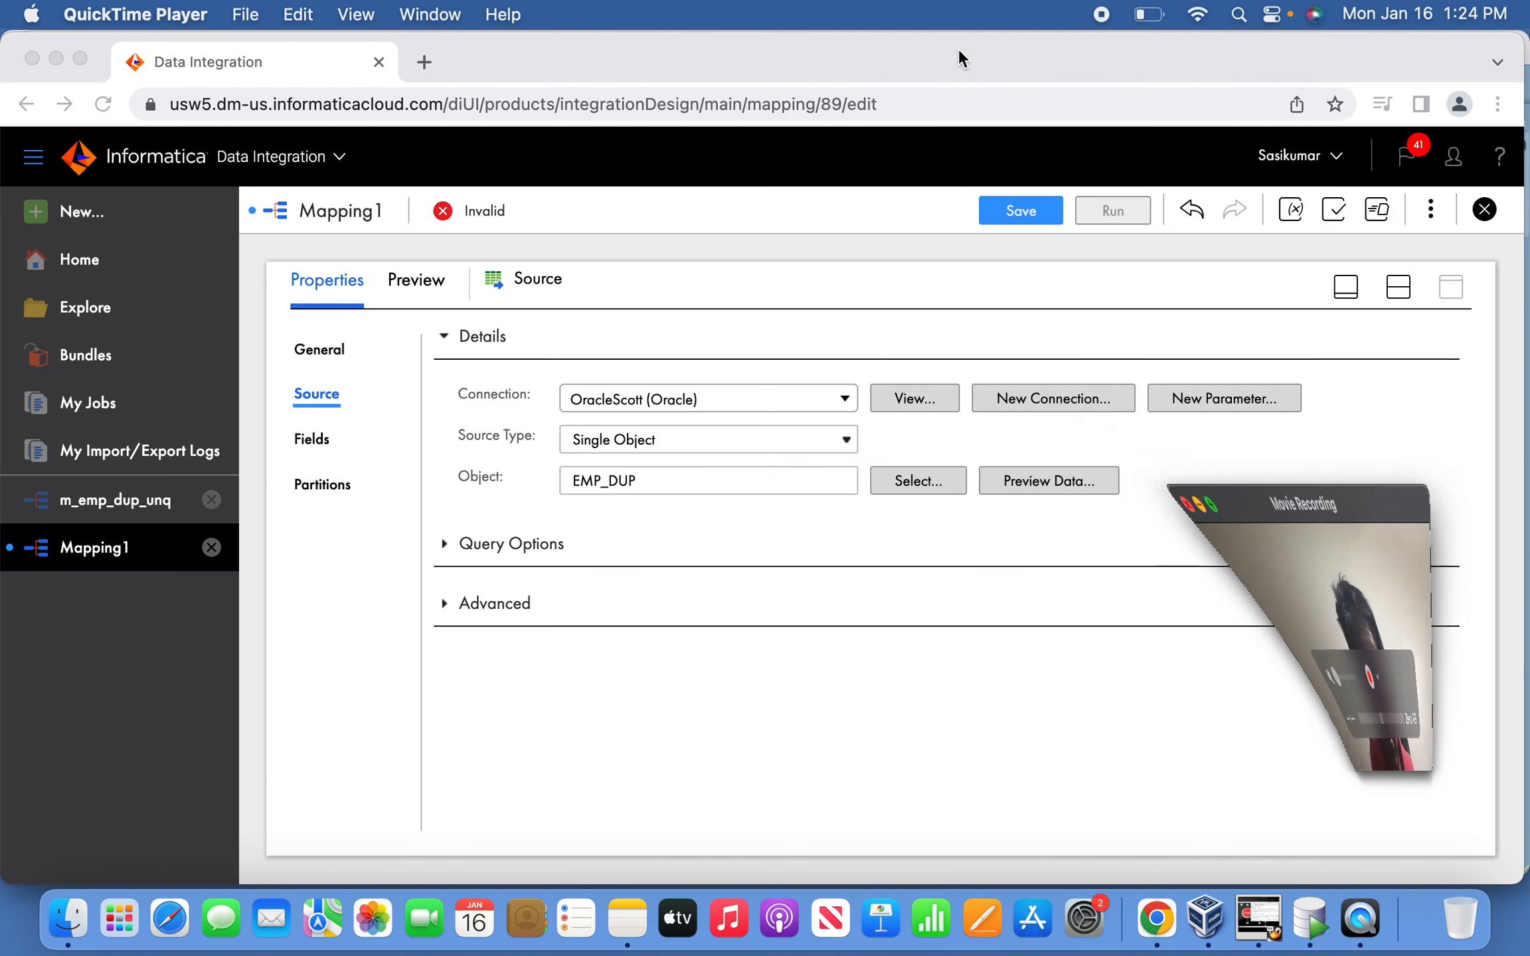
click(1355, 287)
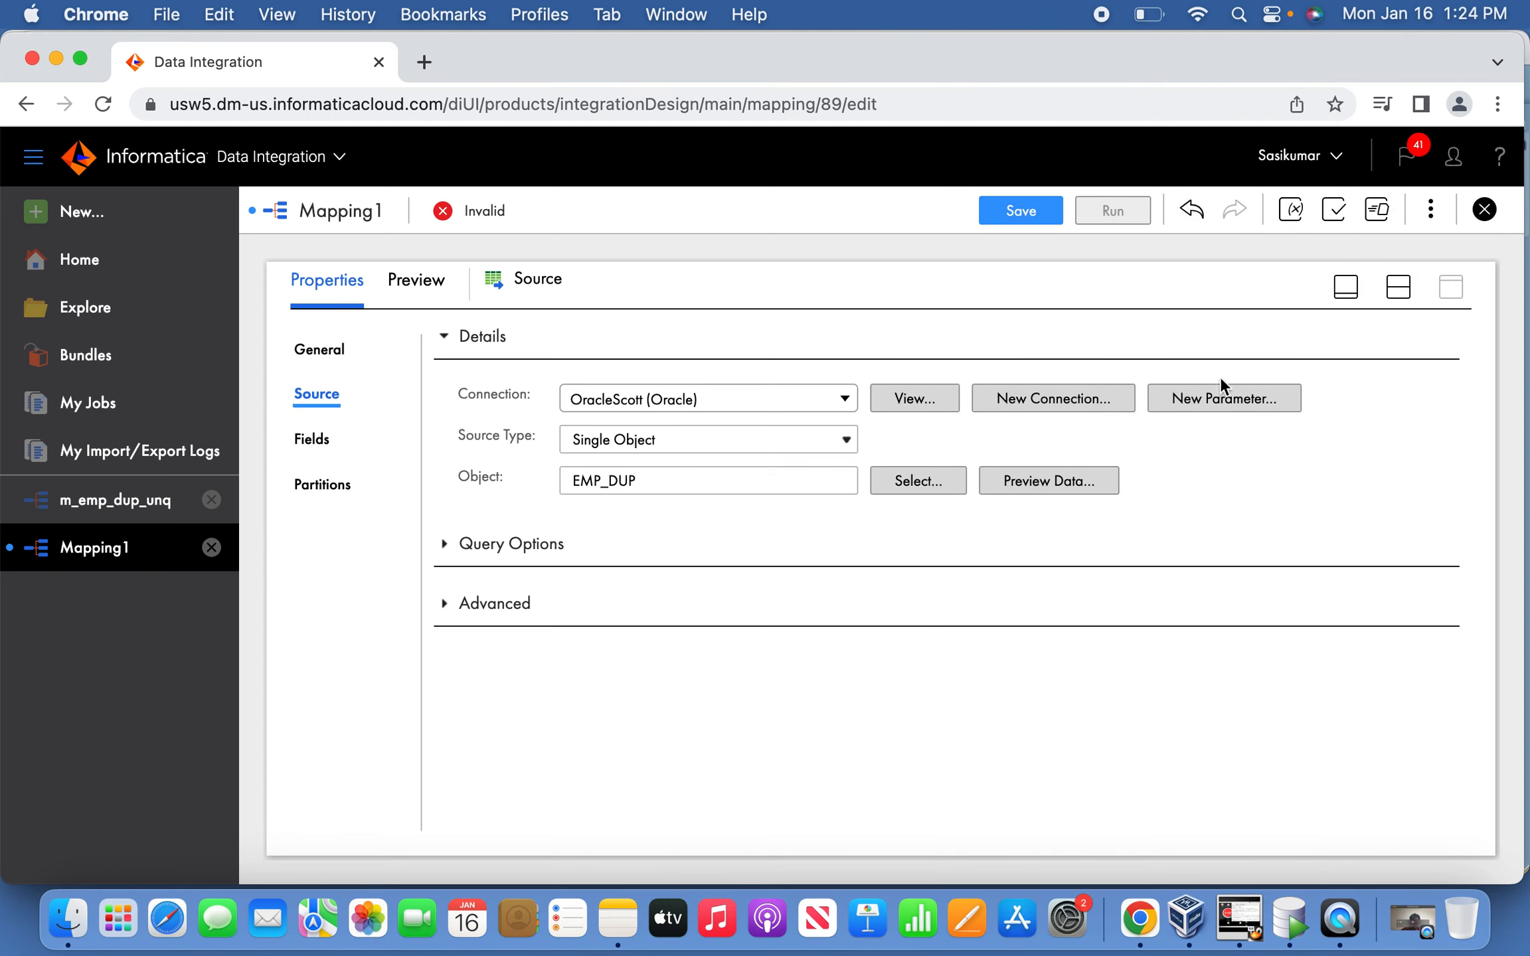
click(1341, 289)
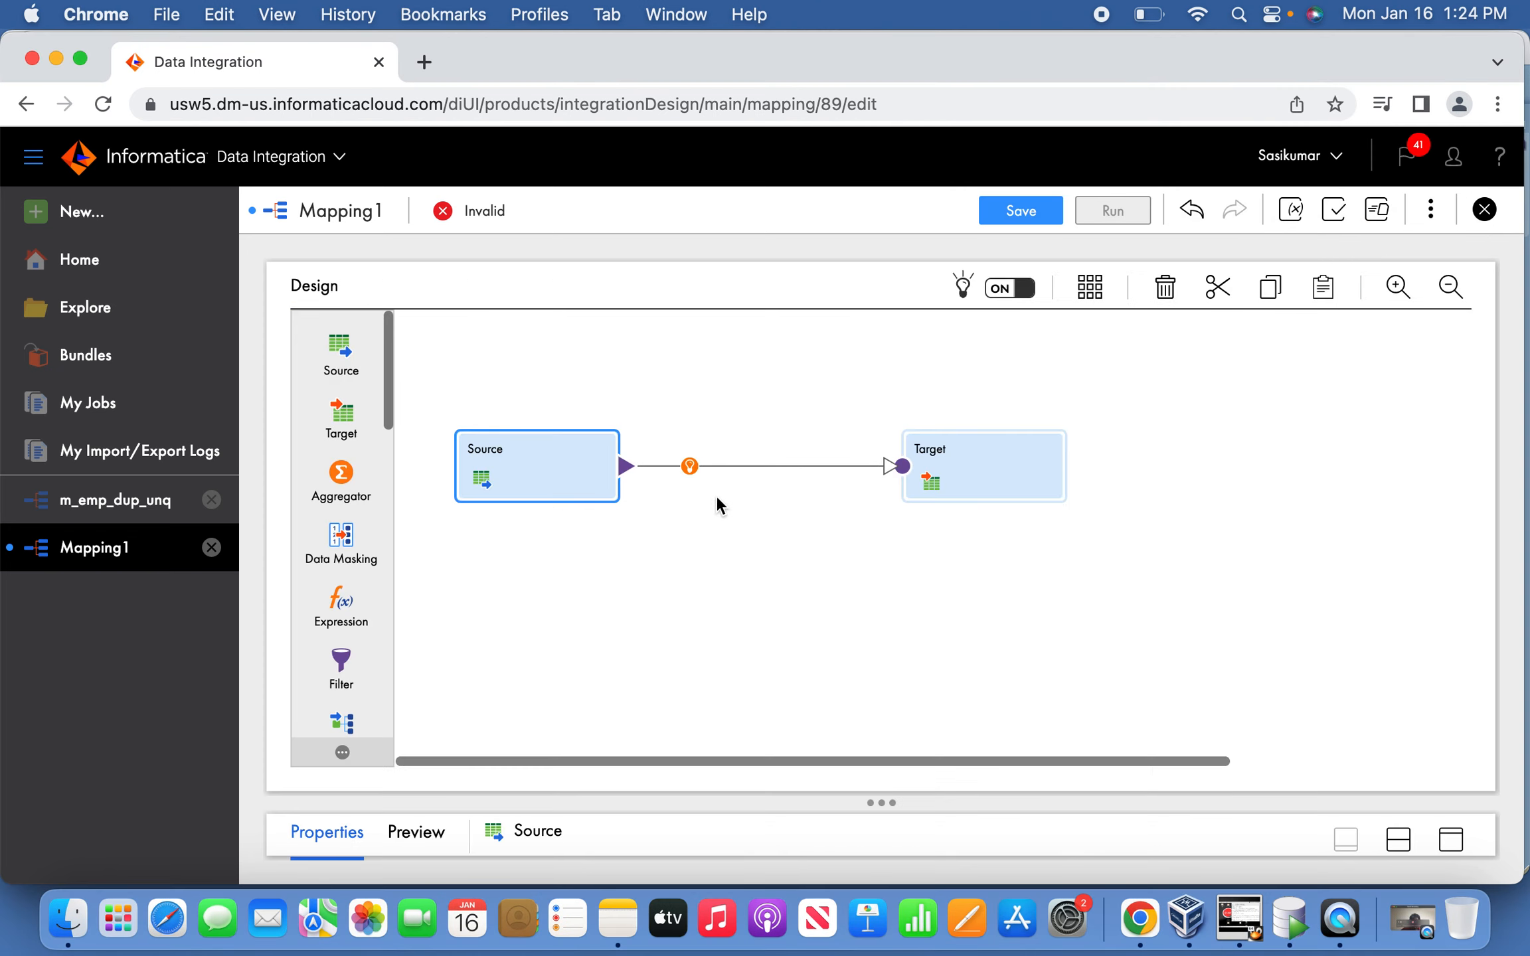
Insert a Sorter on the Source–Target link and show its properties full size.
click(687, 466)
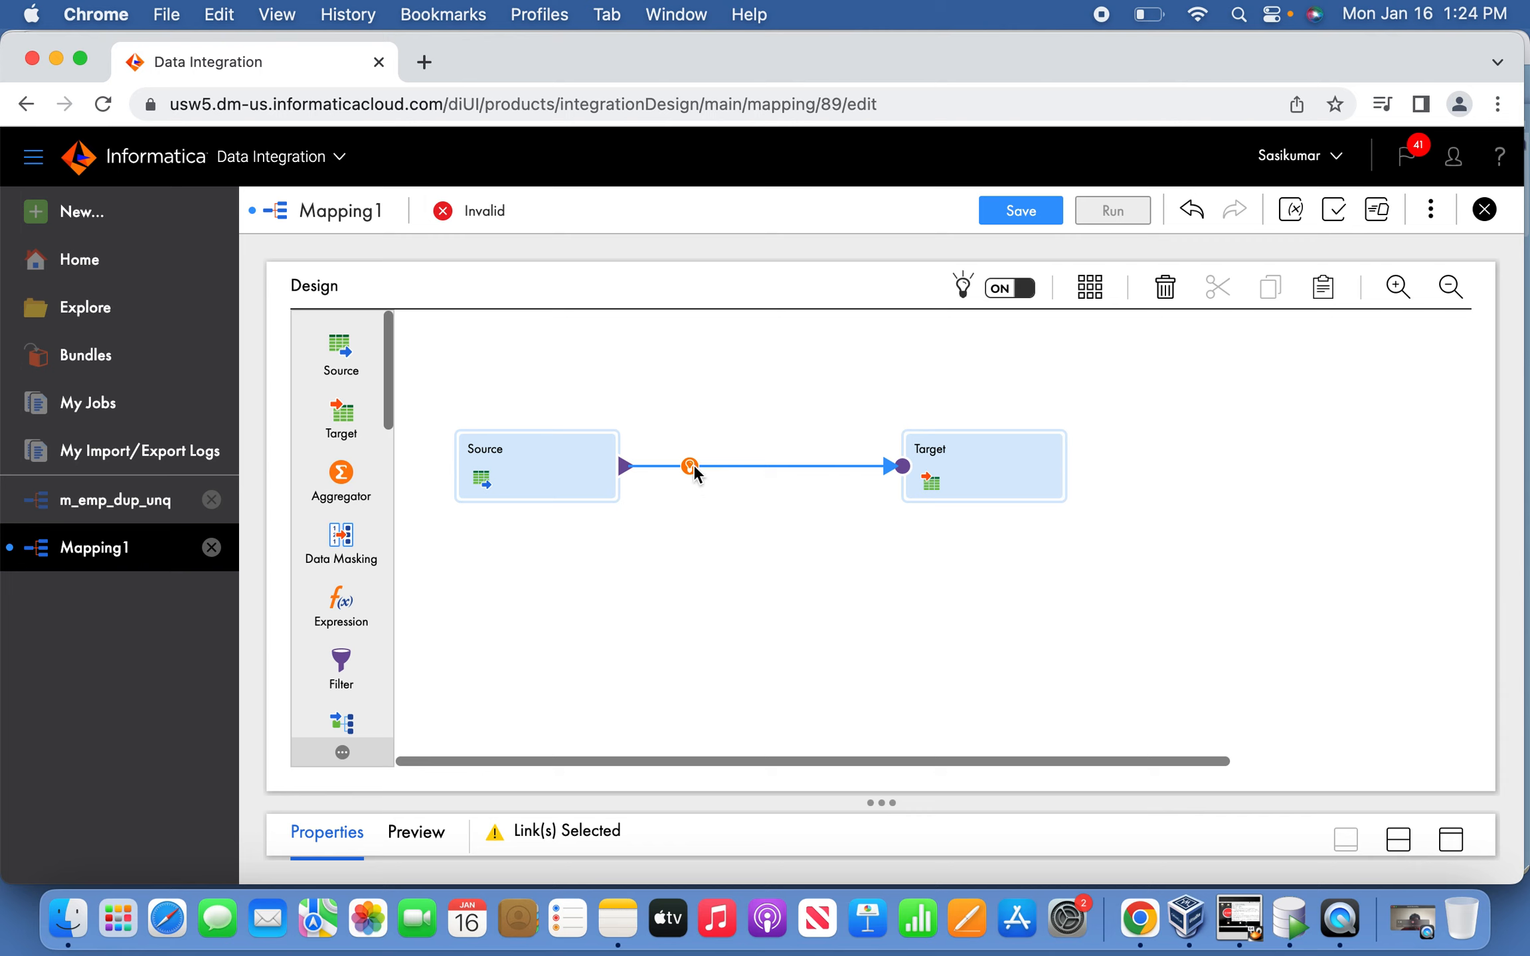
click(689, 465)
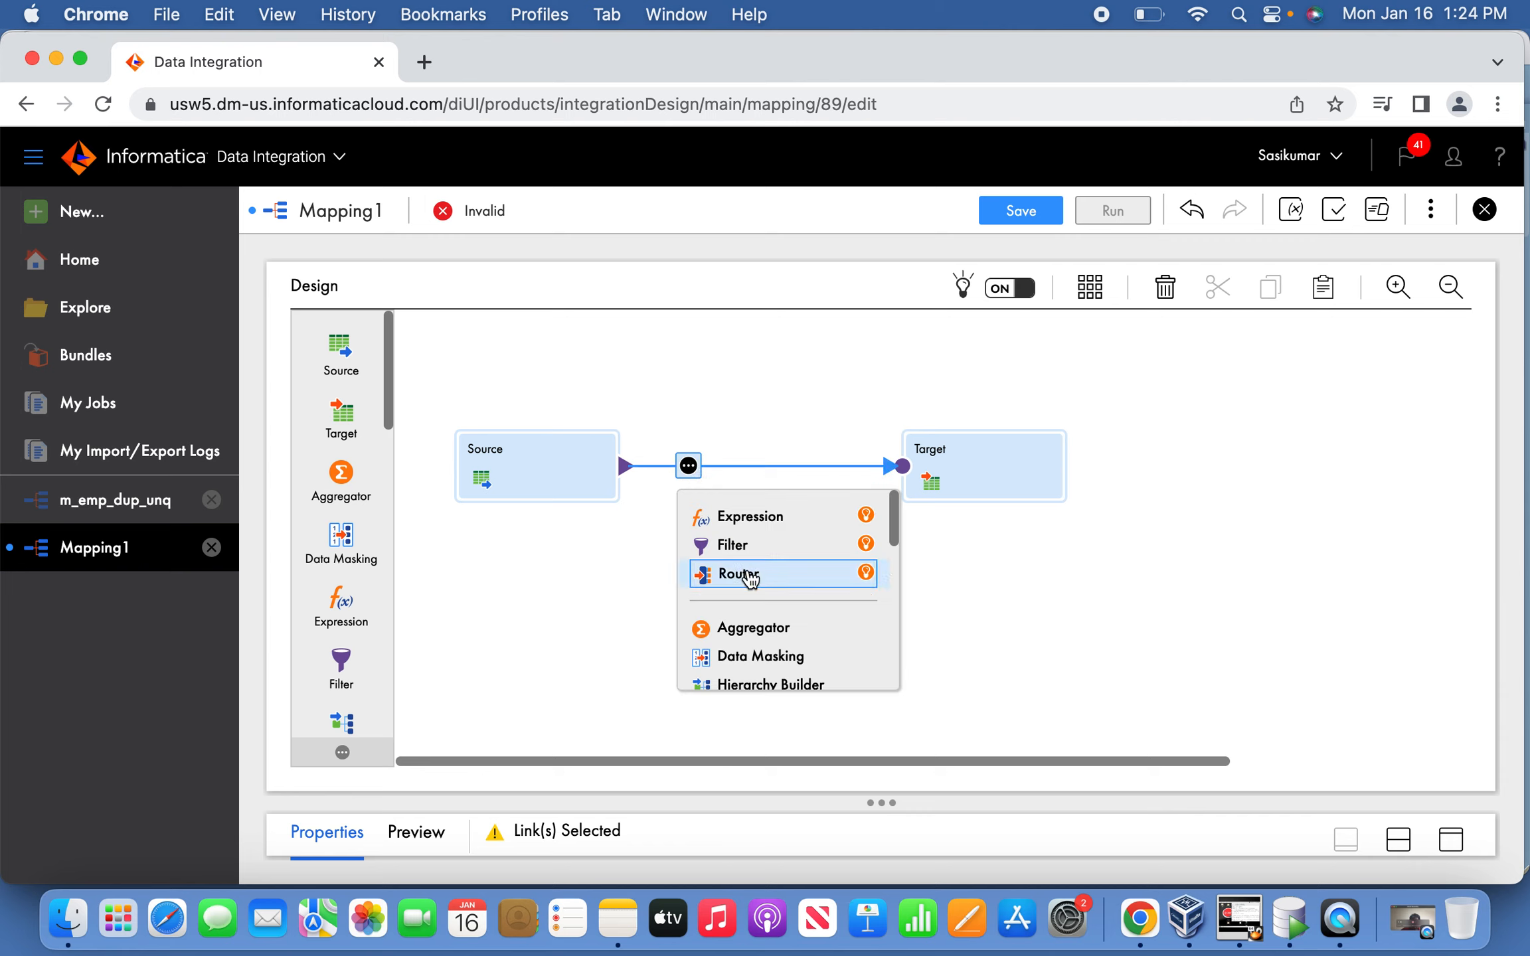
scroll(756, 591, down, 2)
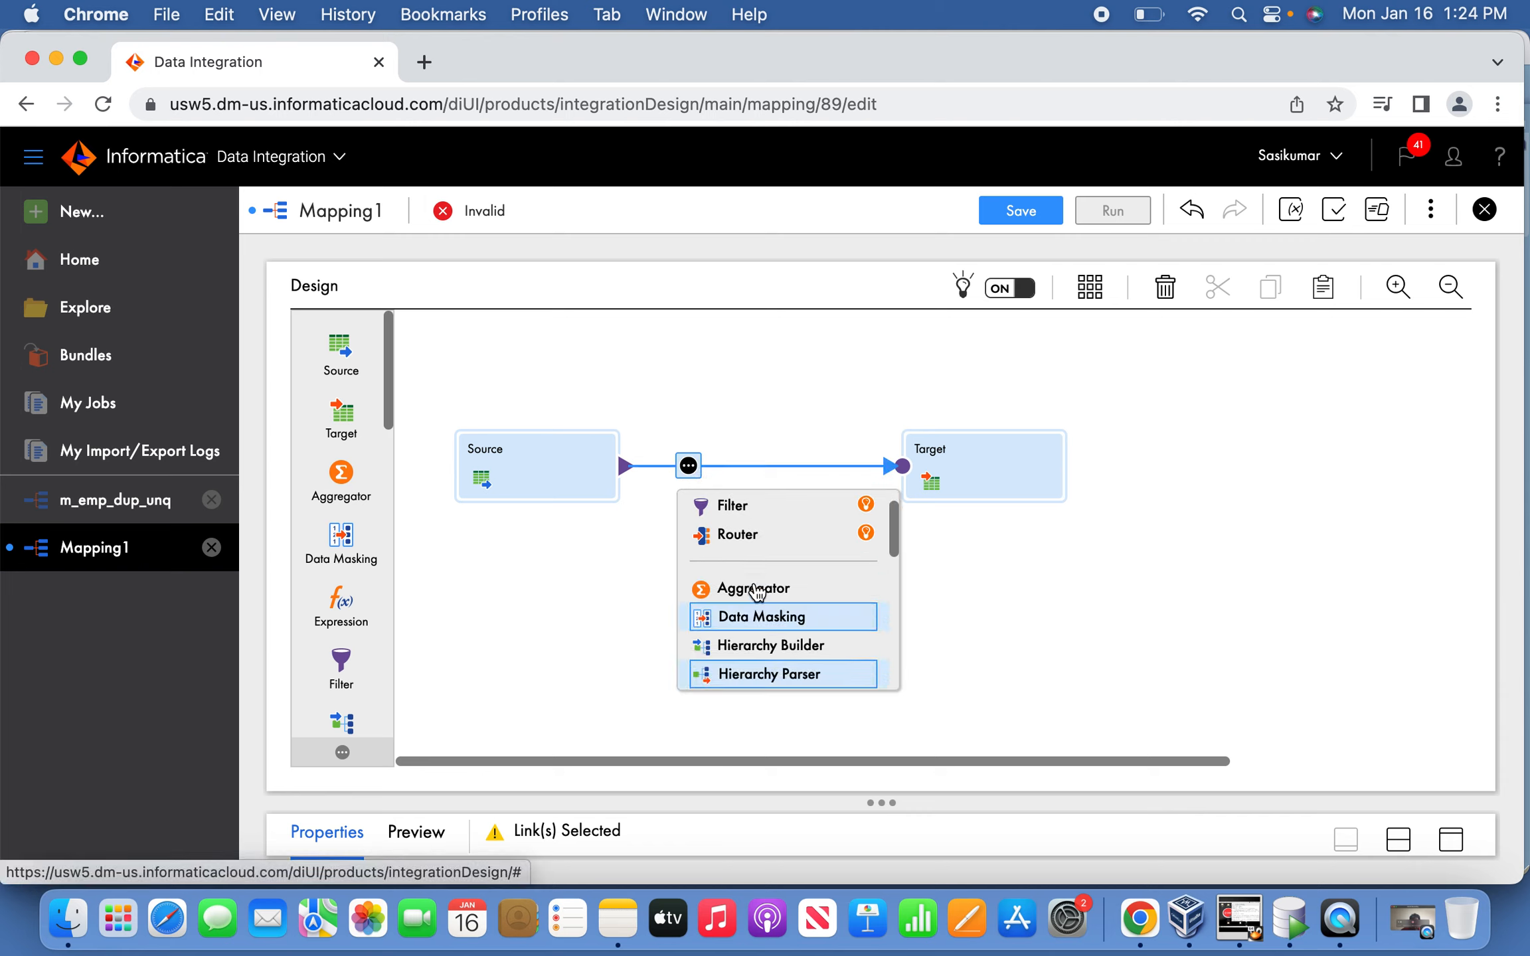
scroll(756, 591, down, 2)
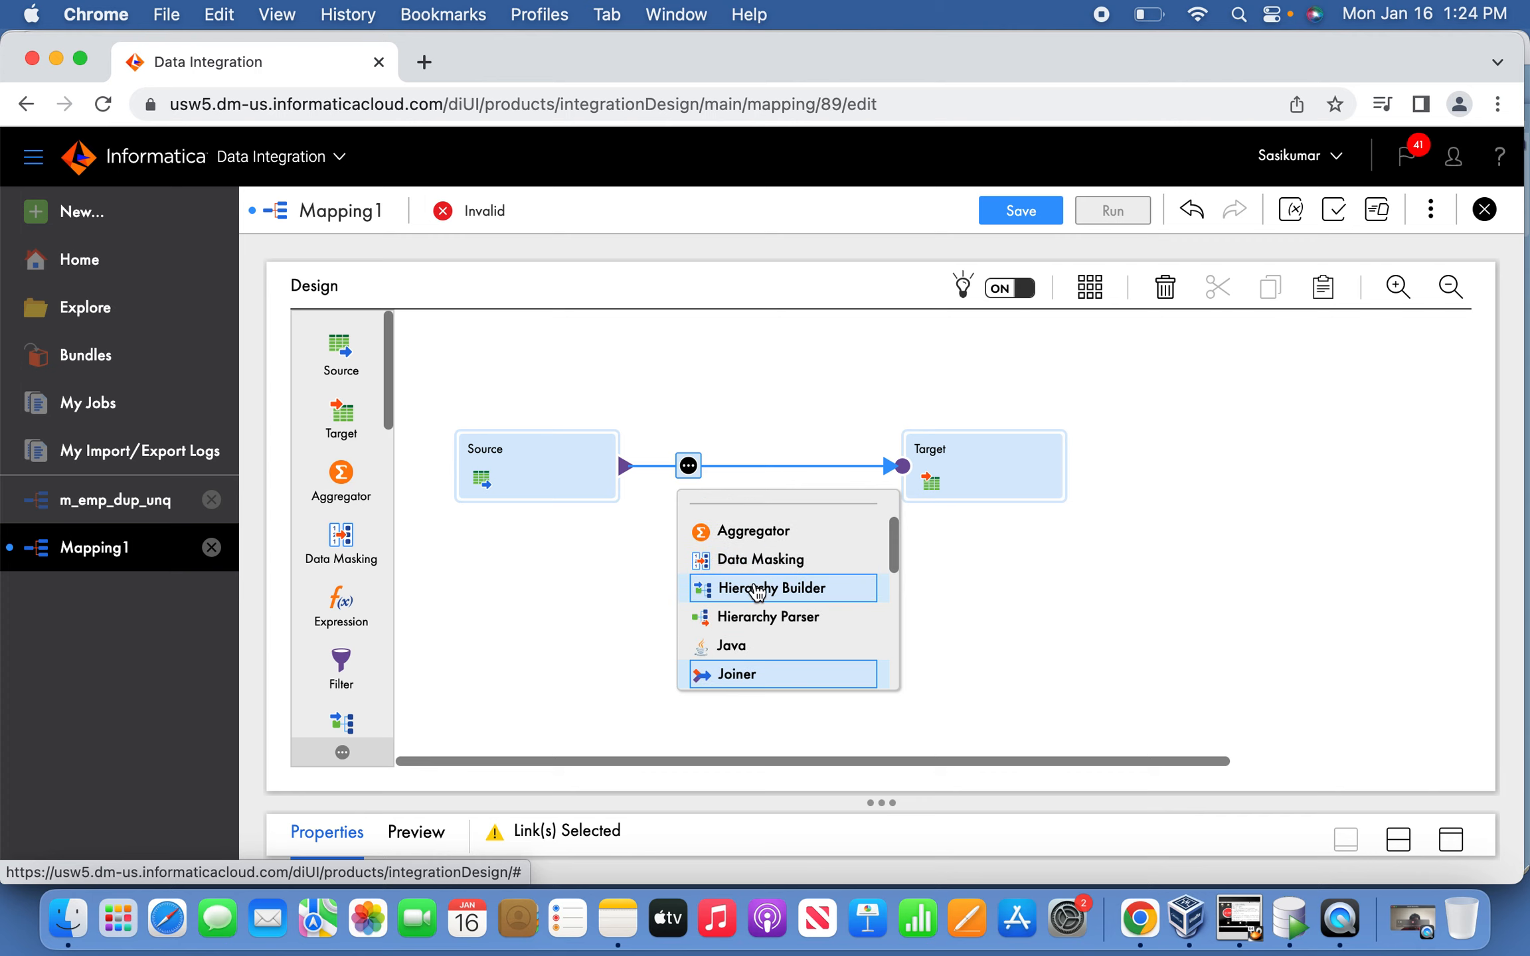
scroll(756, 591, down, 3)
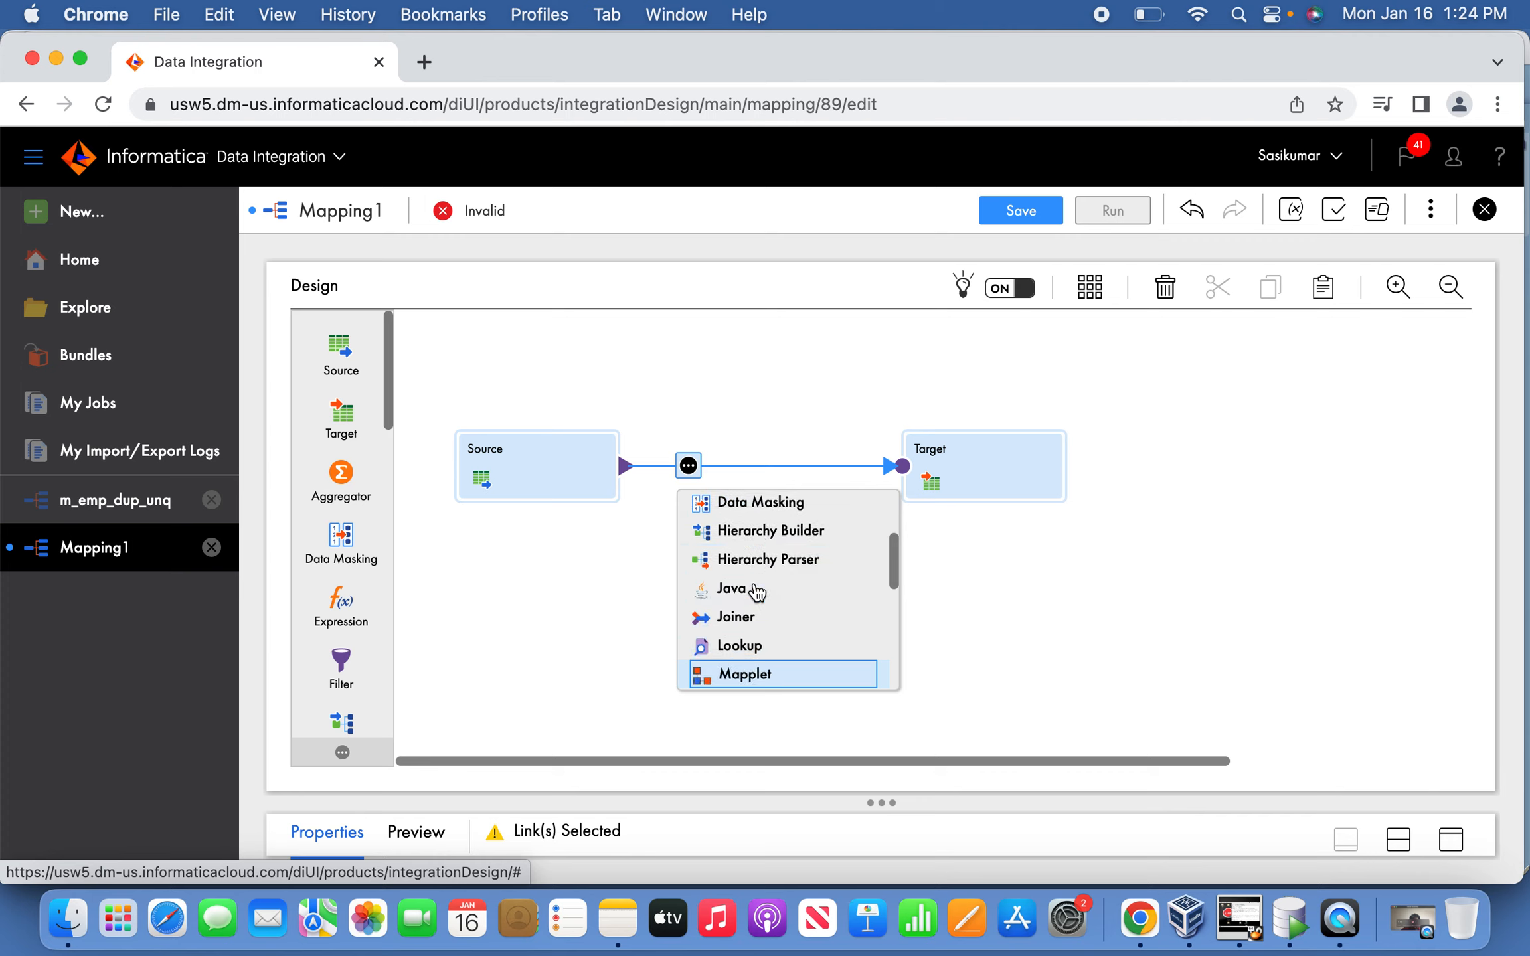
scroll(756, 591, down, 2)
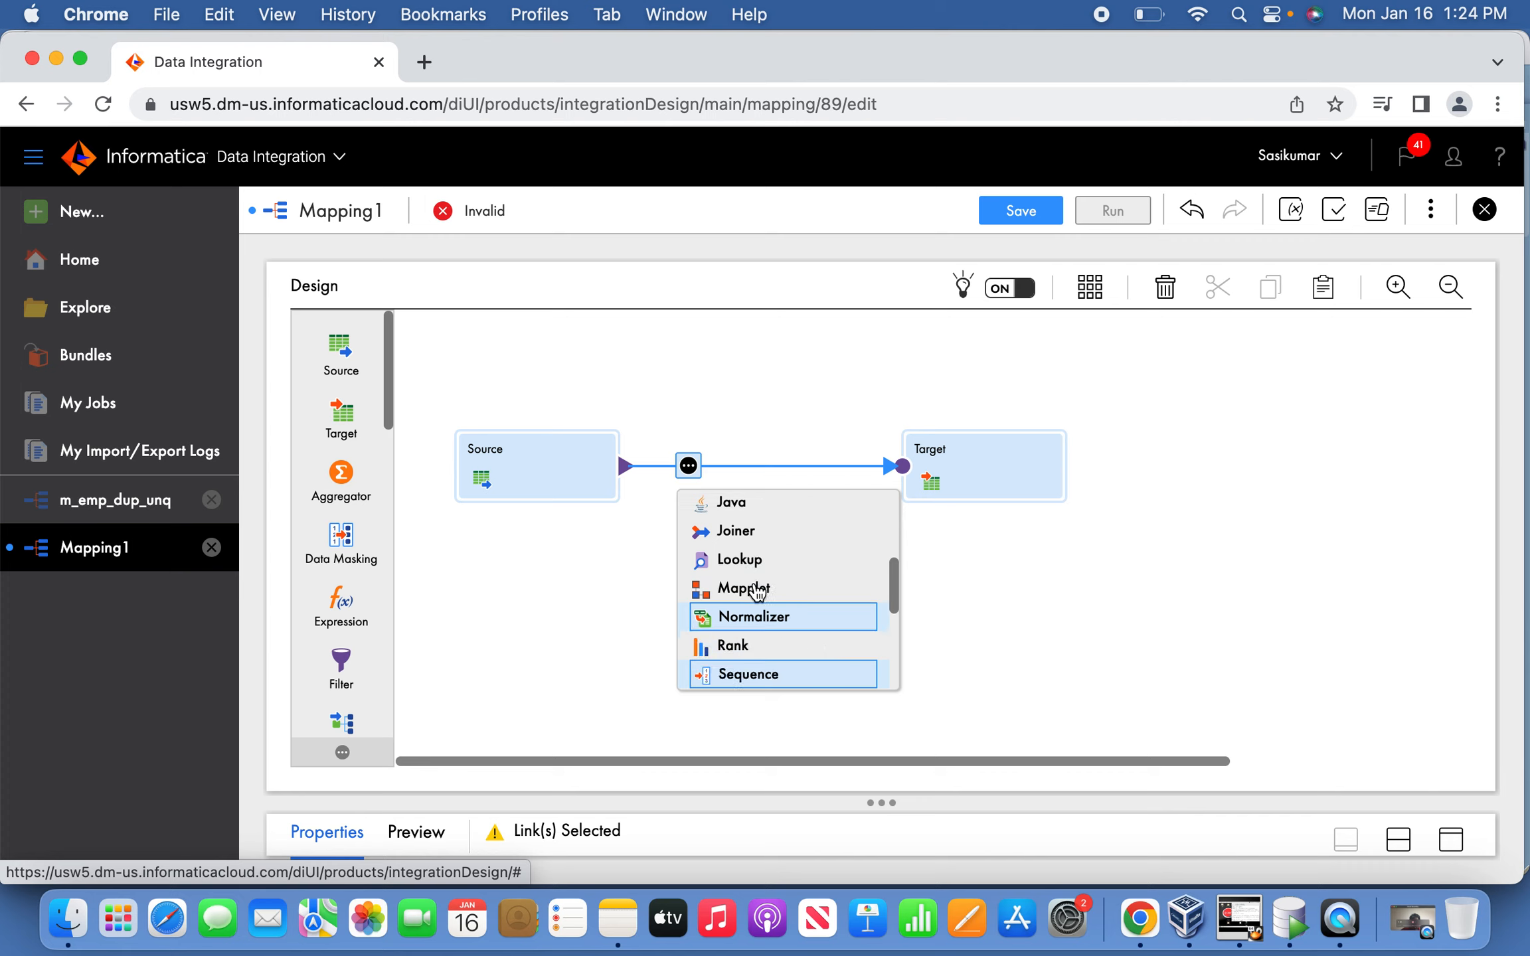
scroll(756, 591, down, 1)
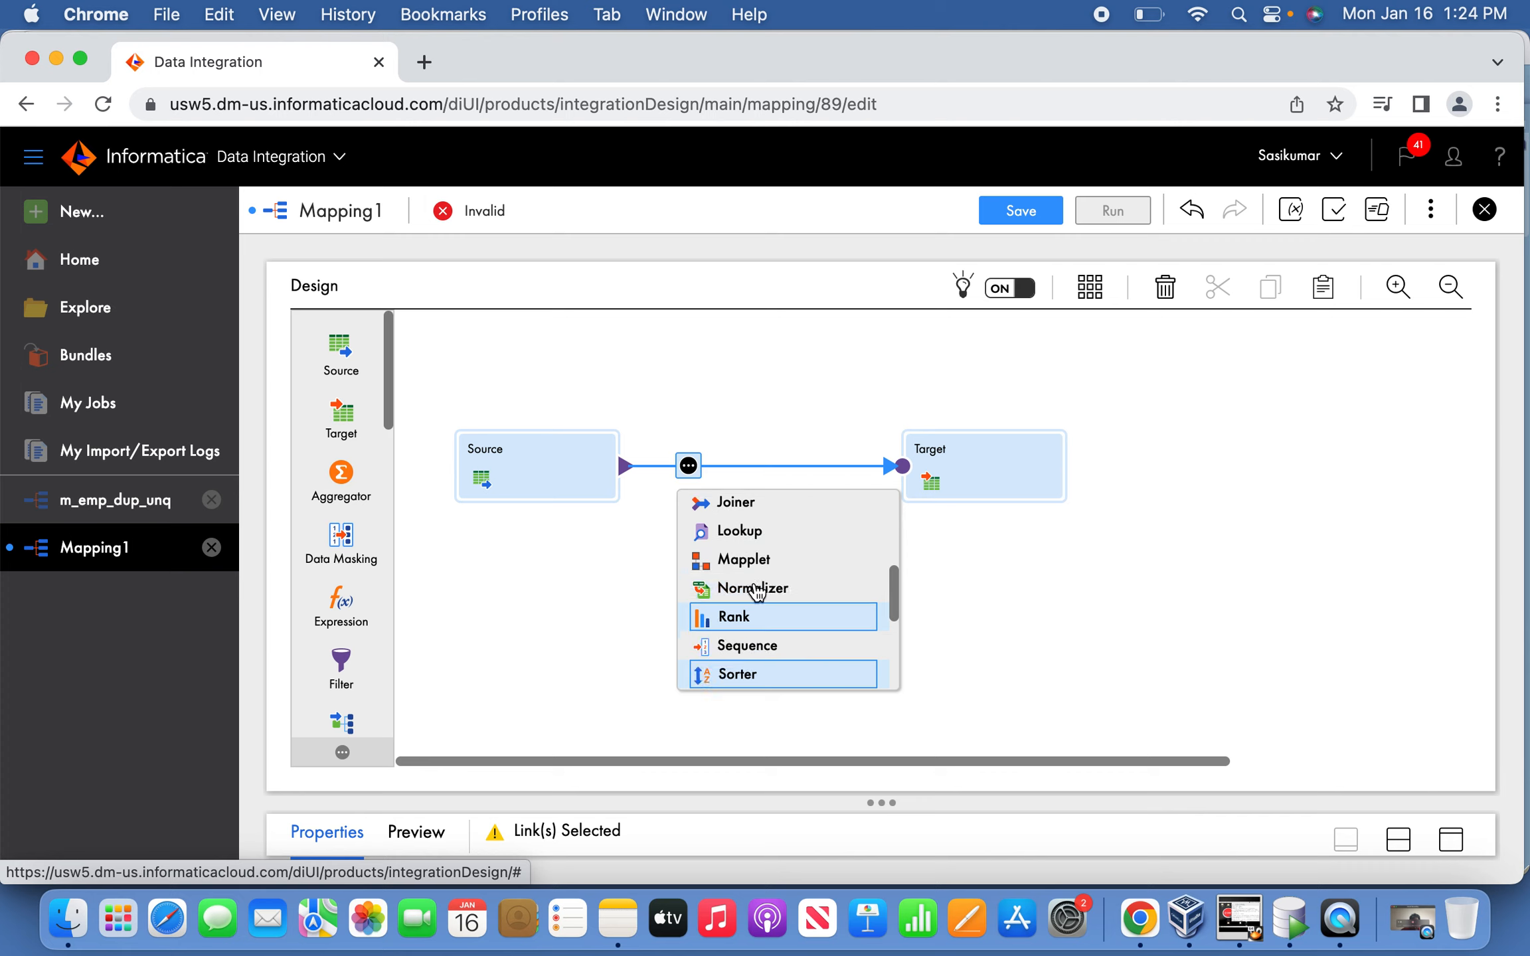
click(727, 672)
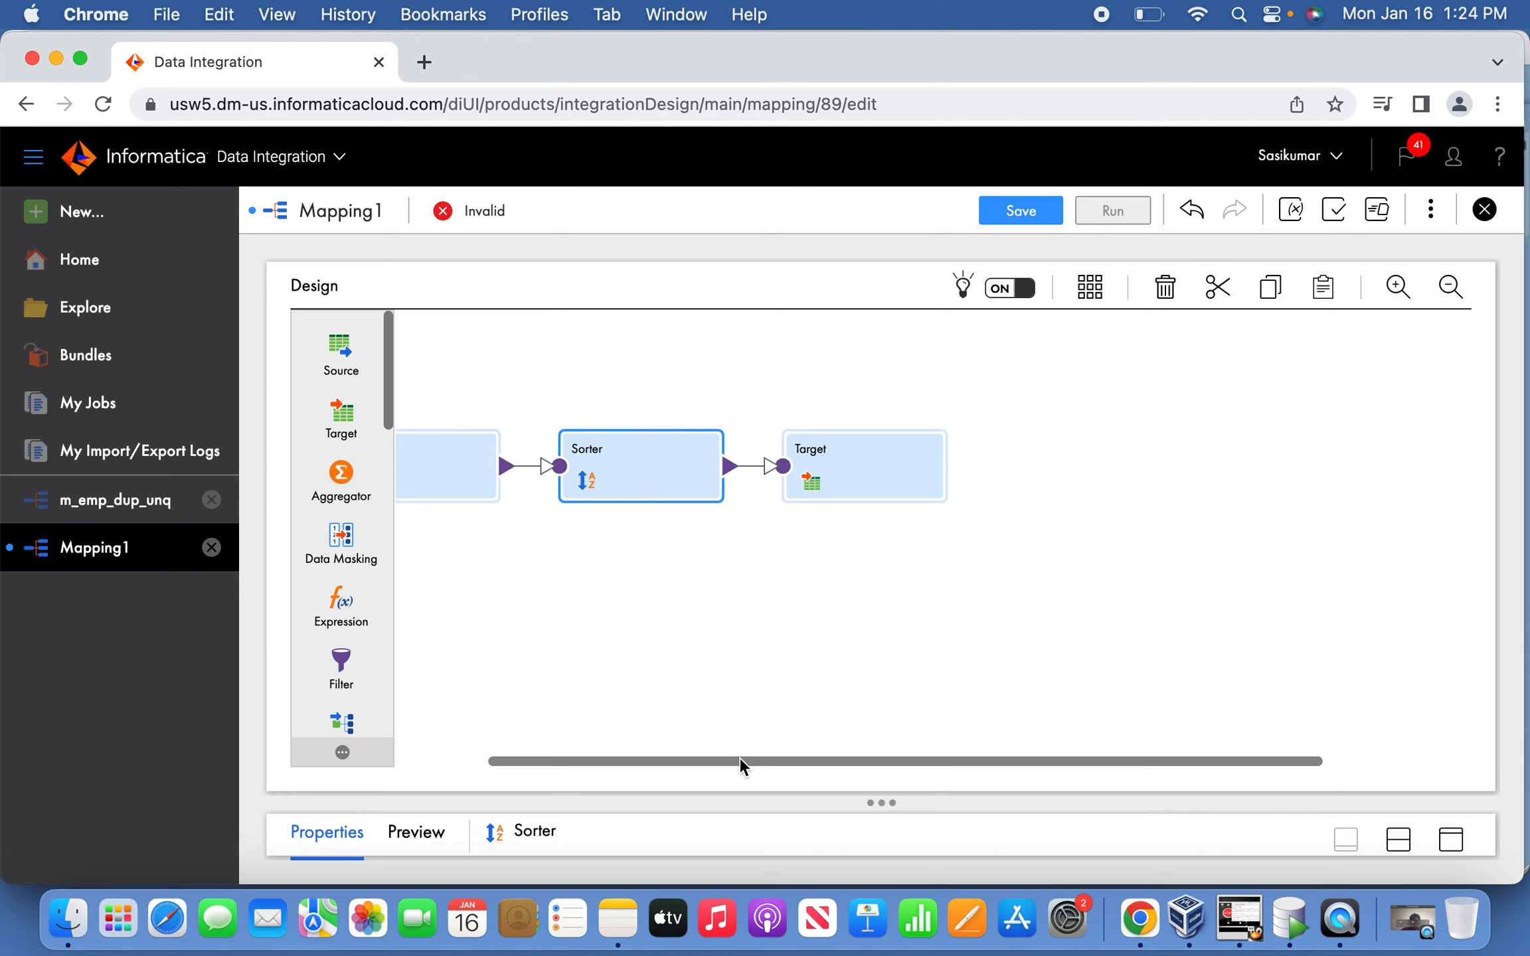
drag(740, 761, 601, 756)
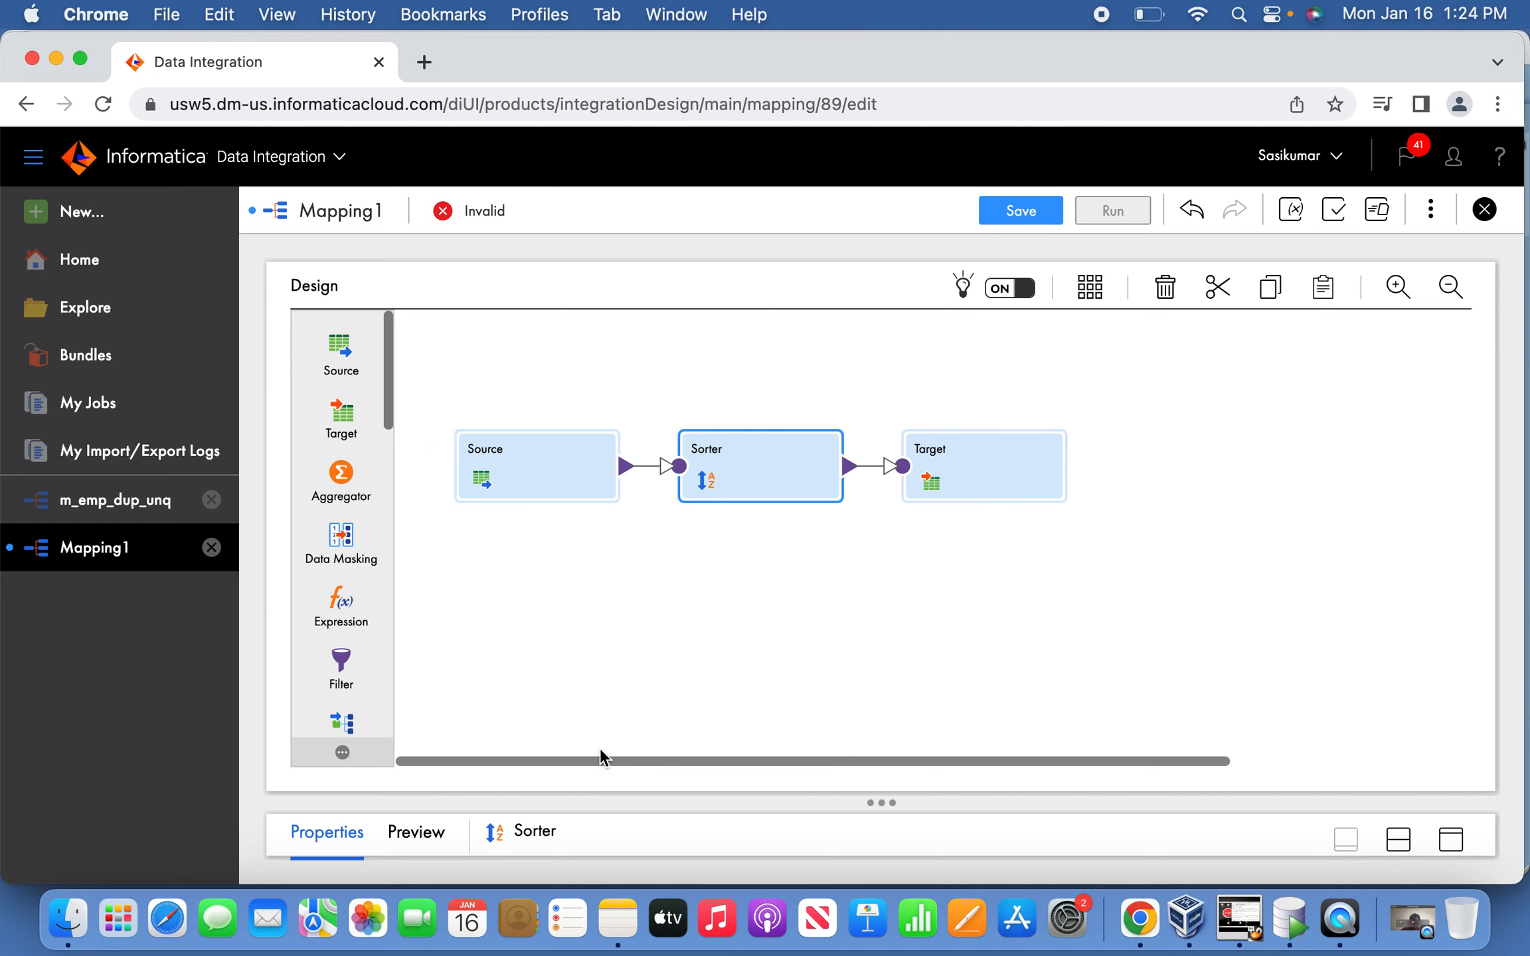
click(1447, 840)
Add a sort condition on EMPNO, Ascending, to the Sorter and save Mapping1.
click(356, 405)
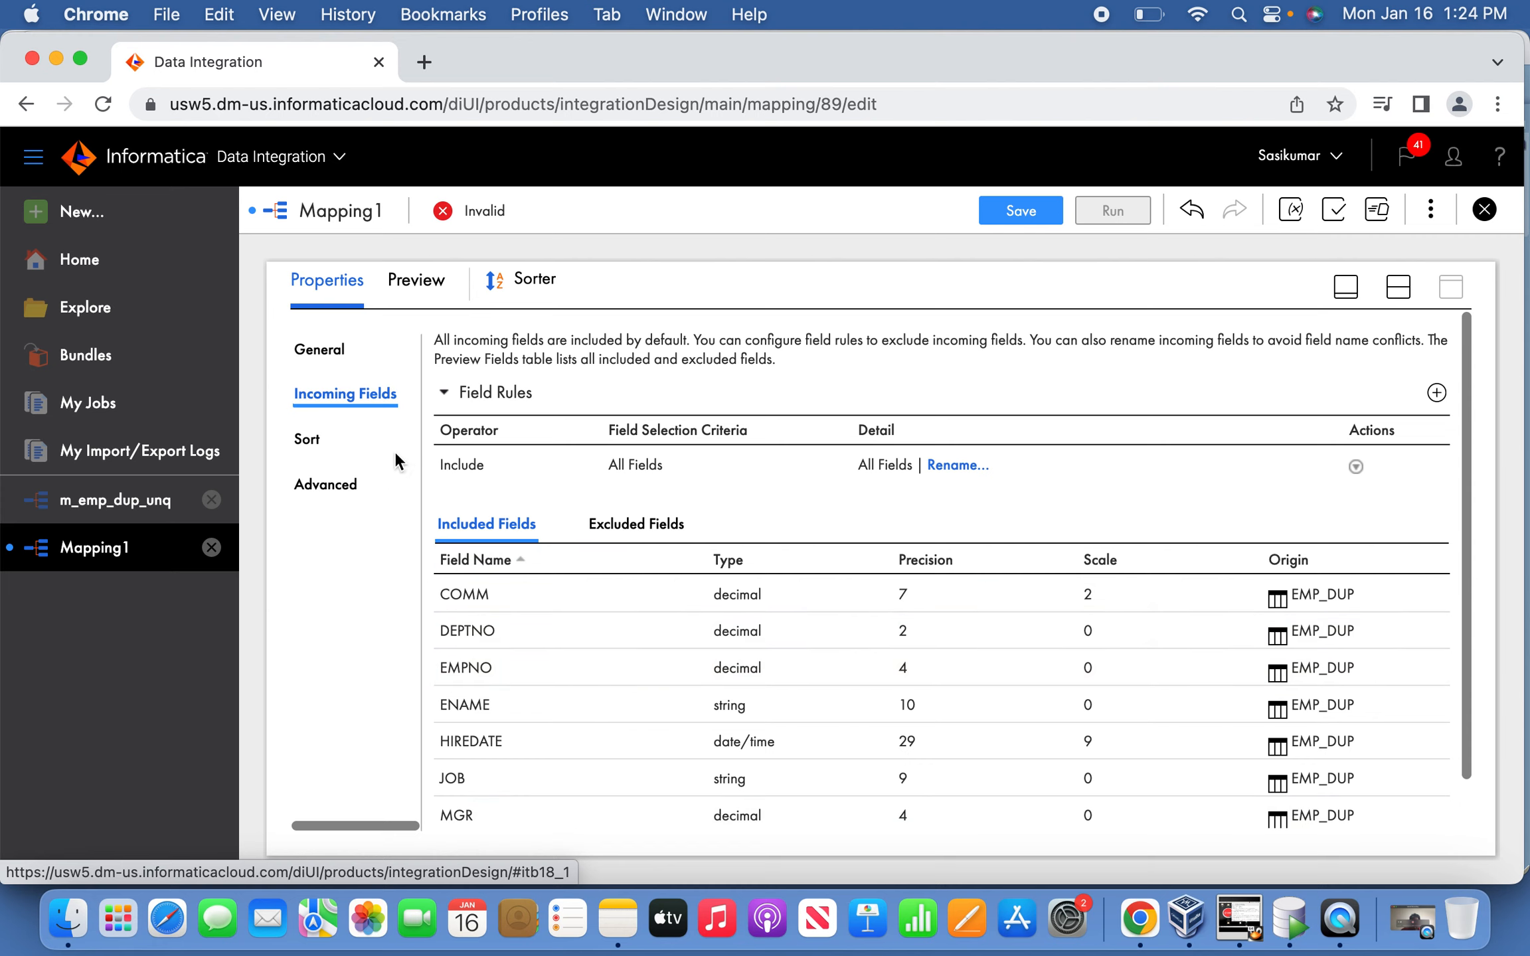
click(319, 443)
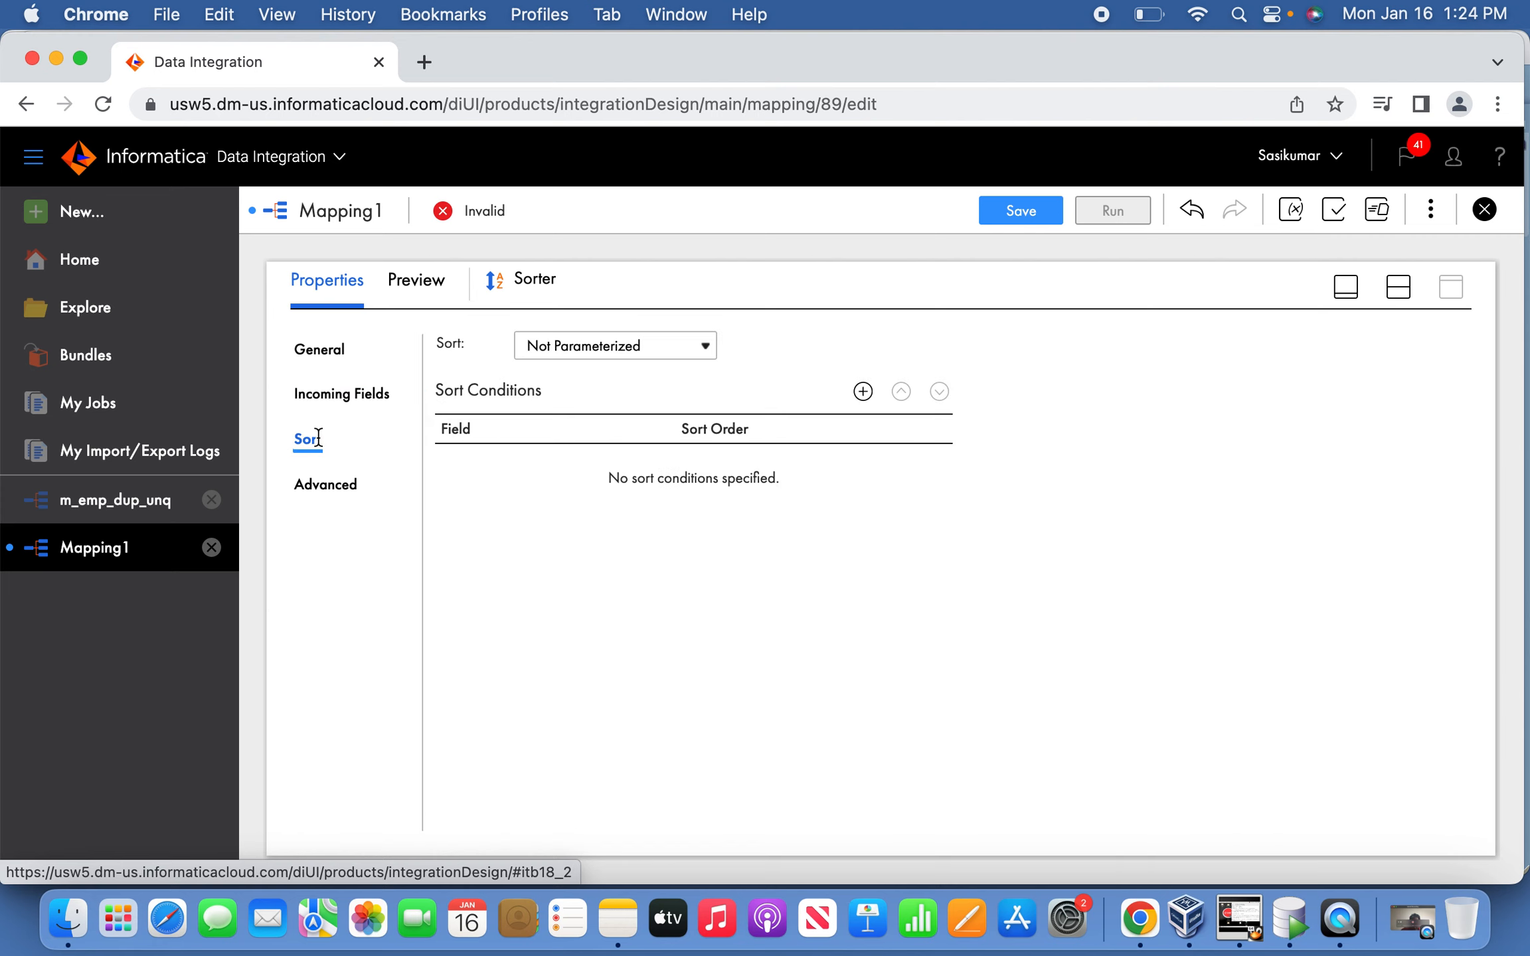
click(860, 392)
click(659, 466)
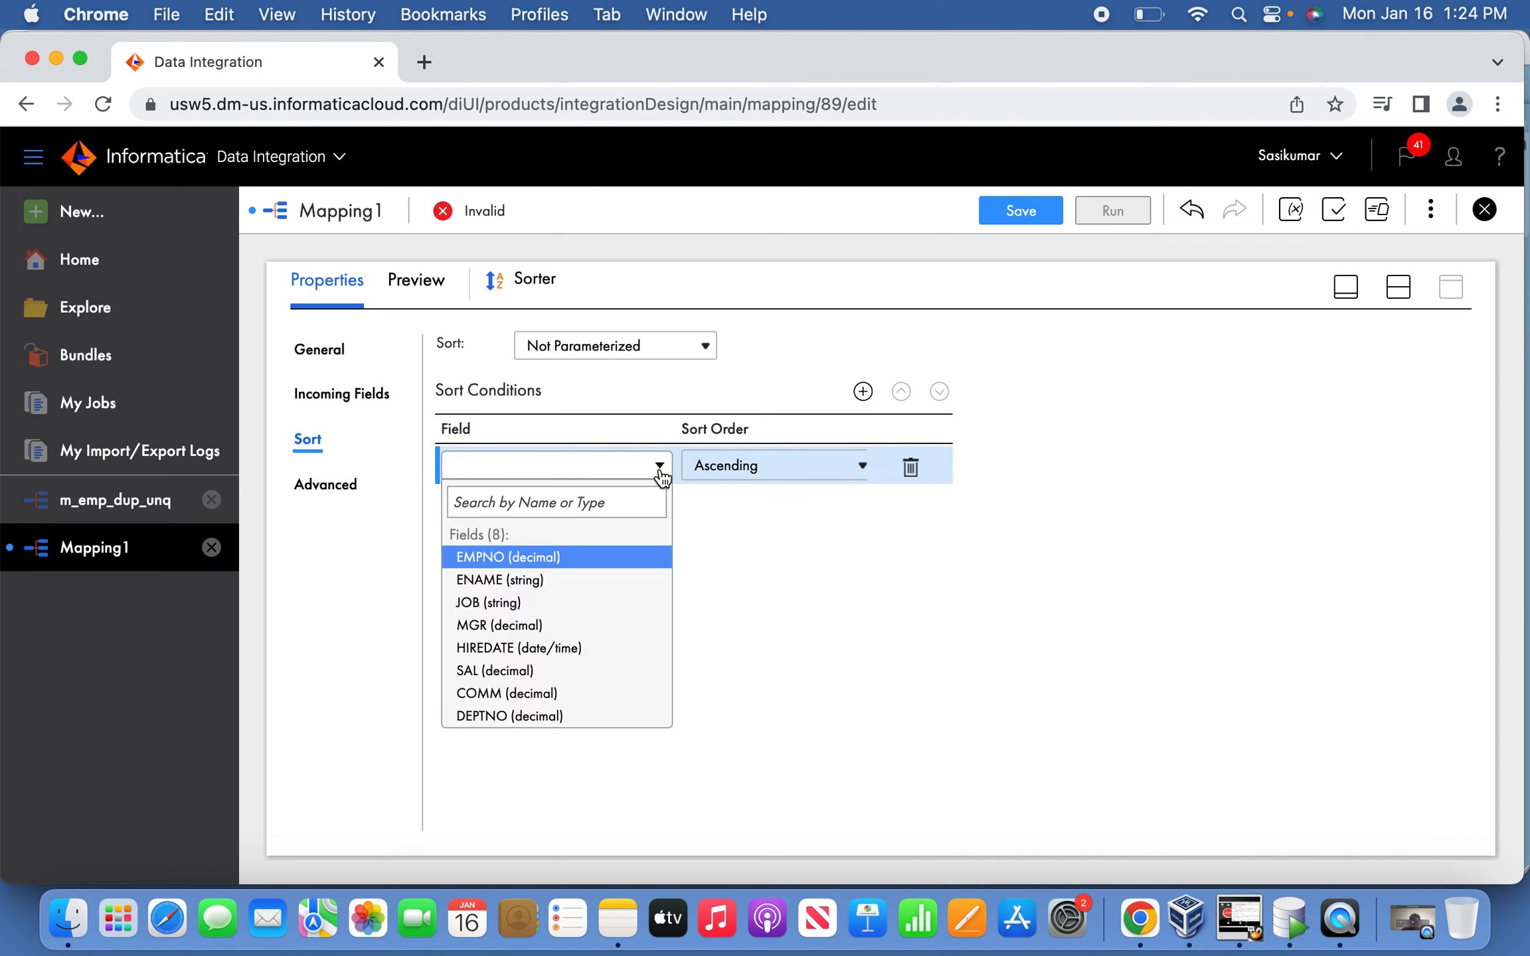
click(553, 562)
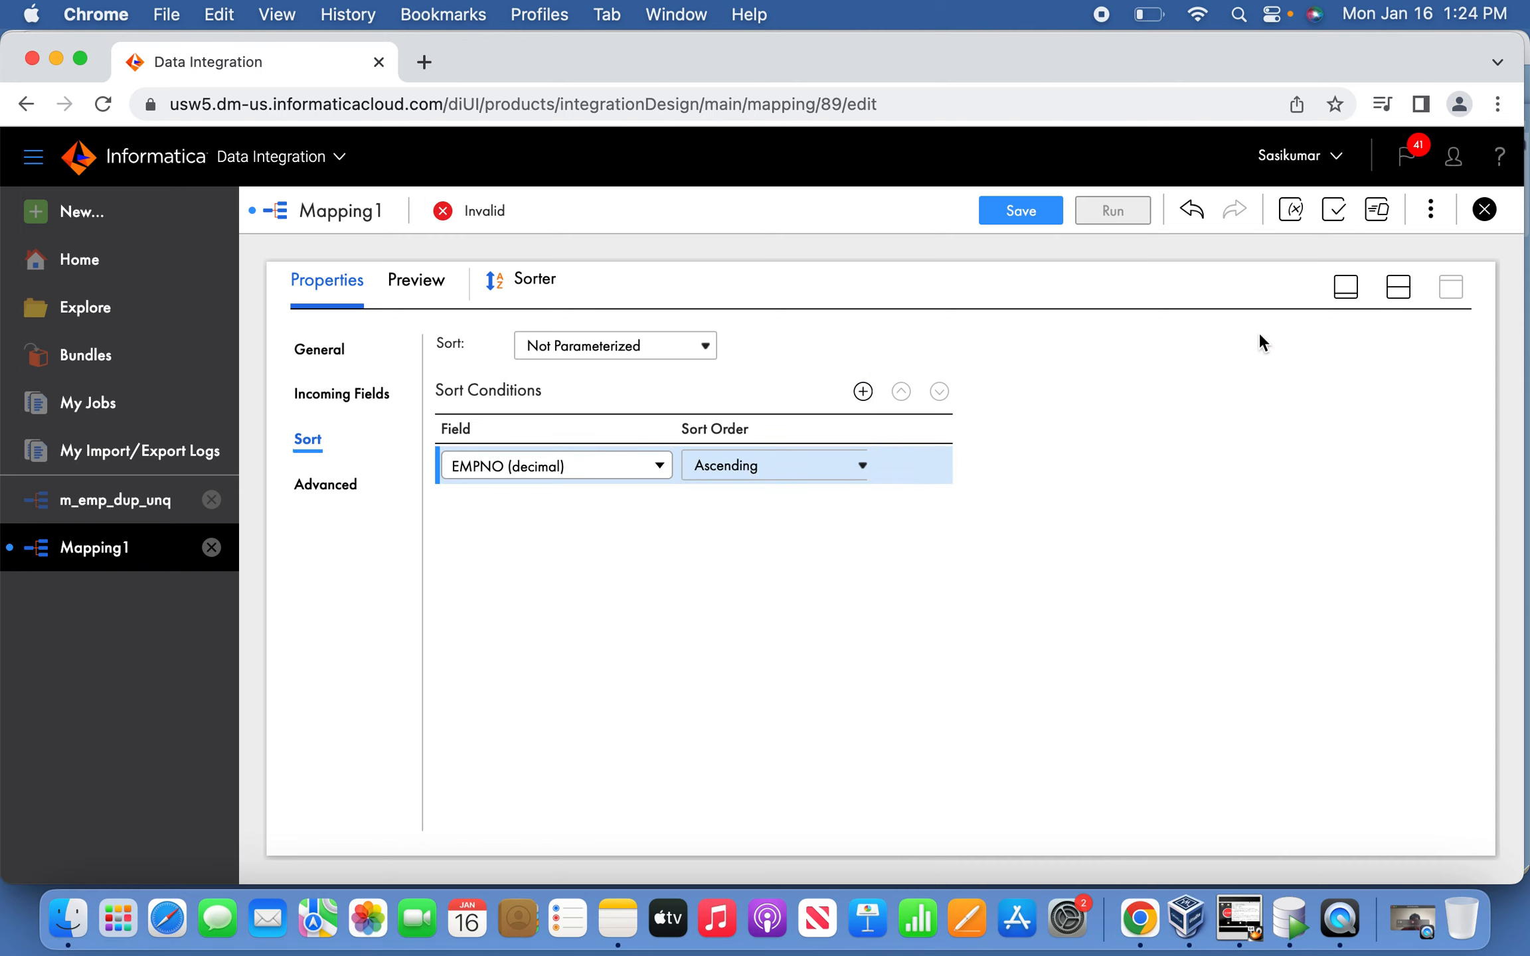
click(1060, 210)
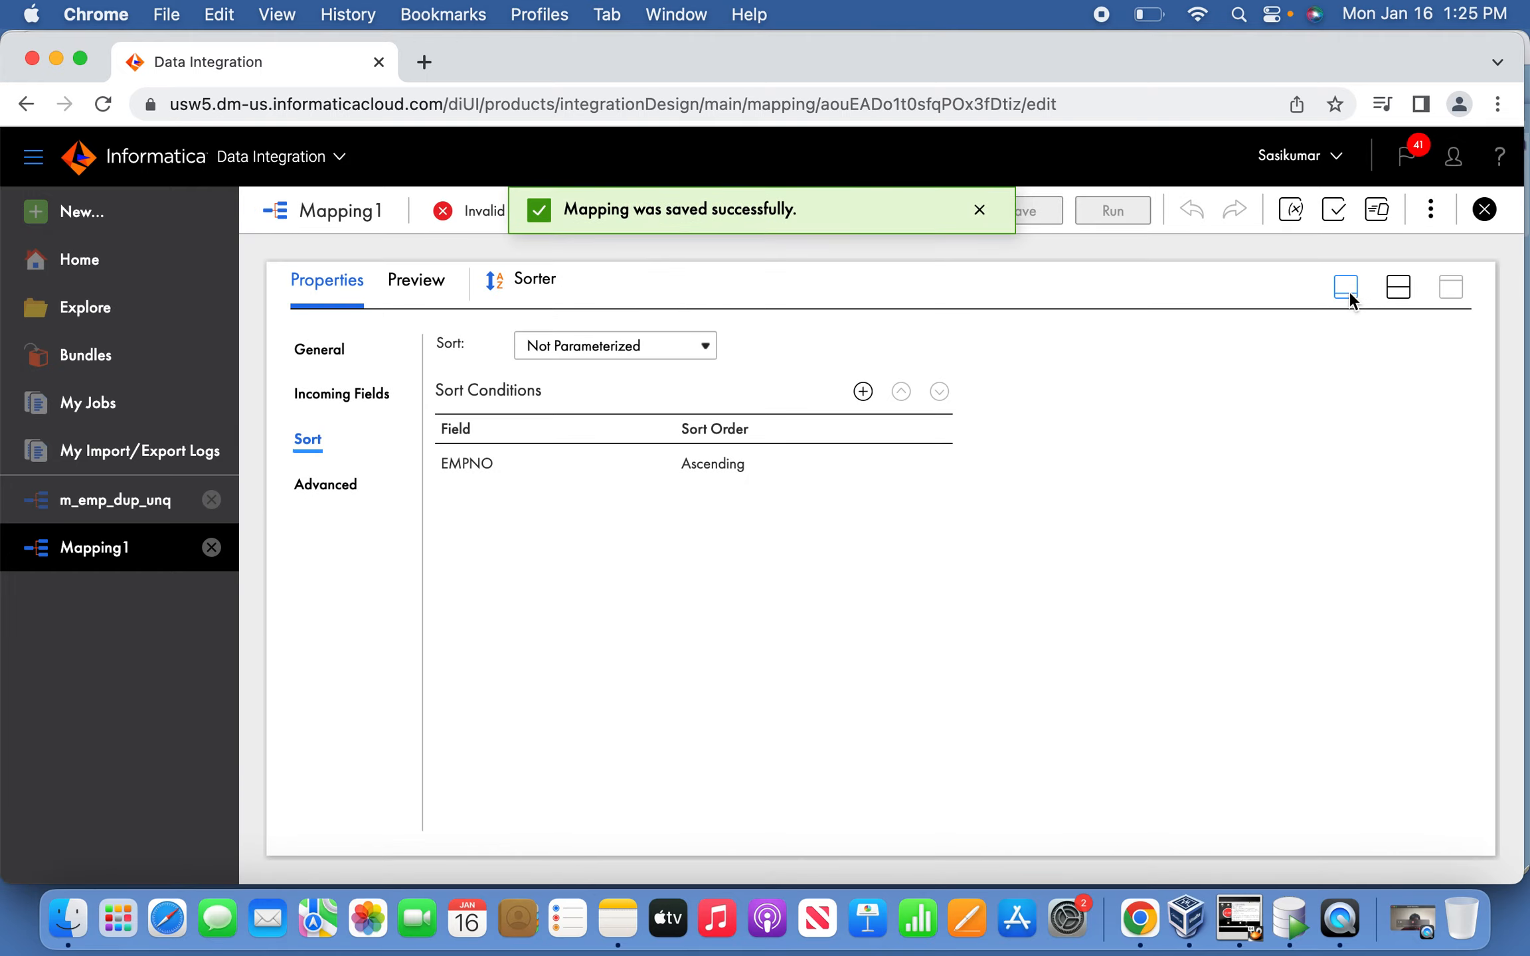
click(1347, 290)
Move Target right, insert an Expression on the Sorter–Target link, and view its empty expressions list.
drag(977, 469, 1223, 470)
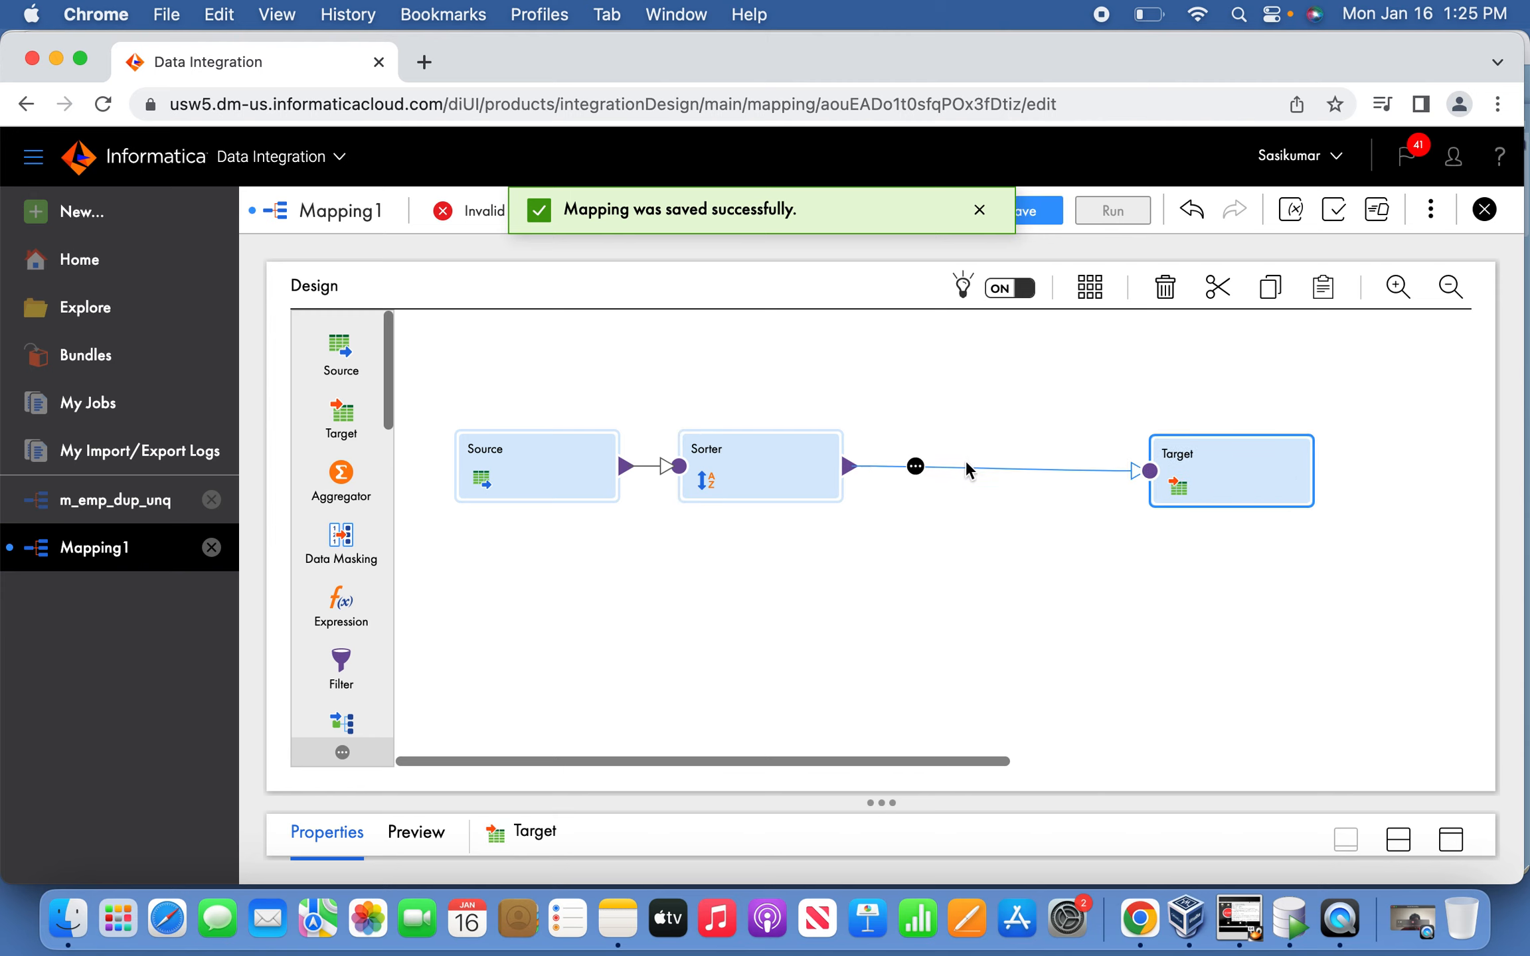
click(916, 466)
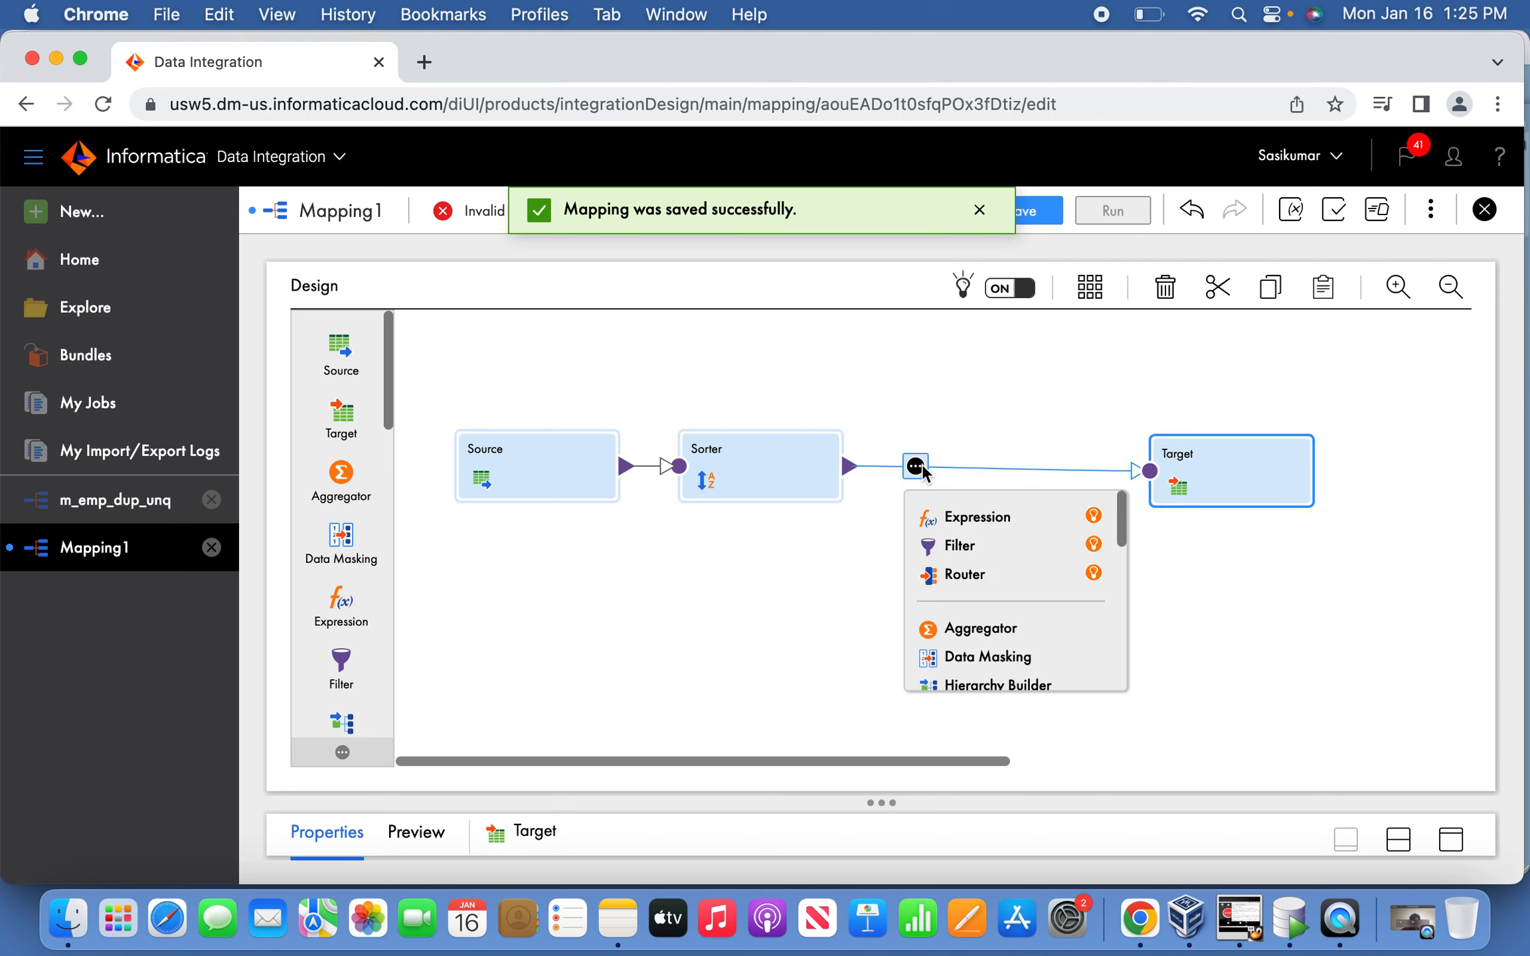
click(961, 521)
click(1450, 839)
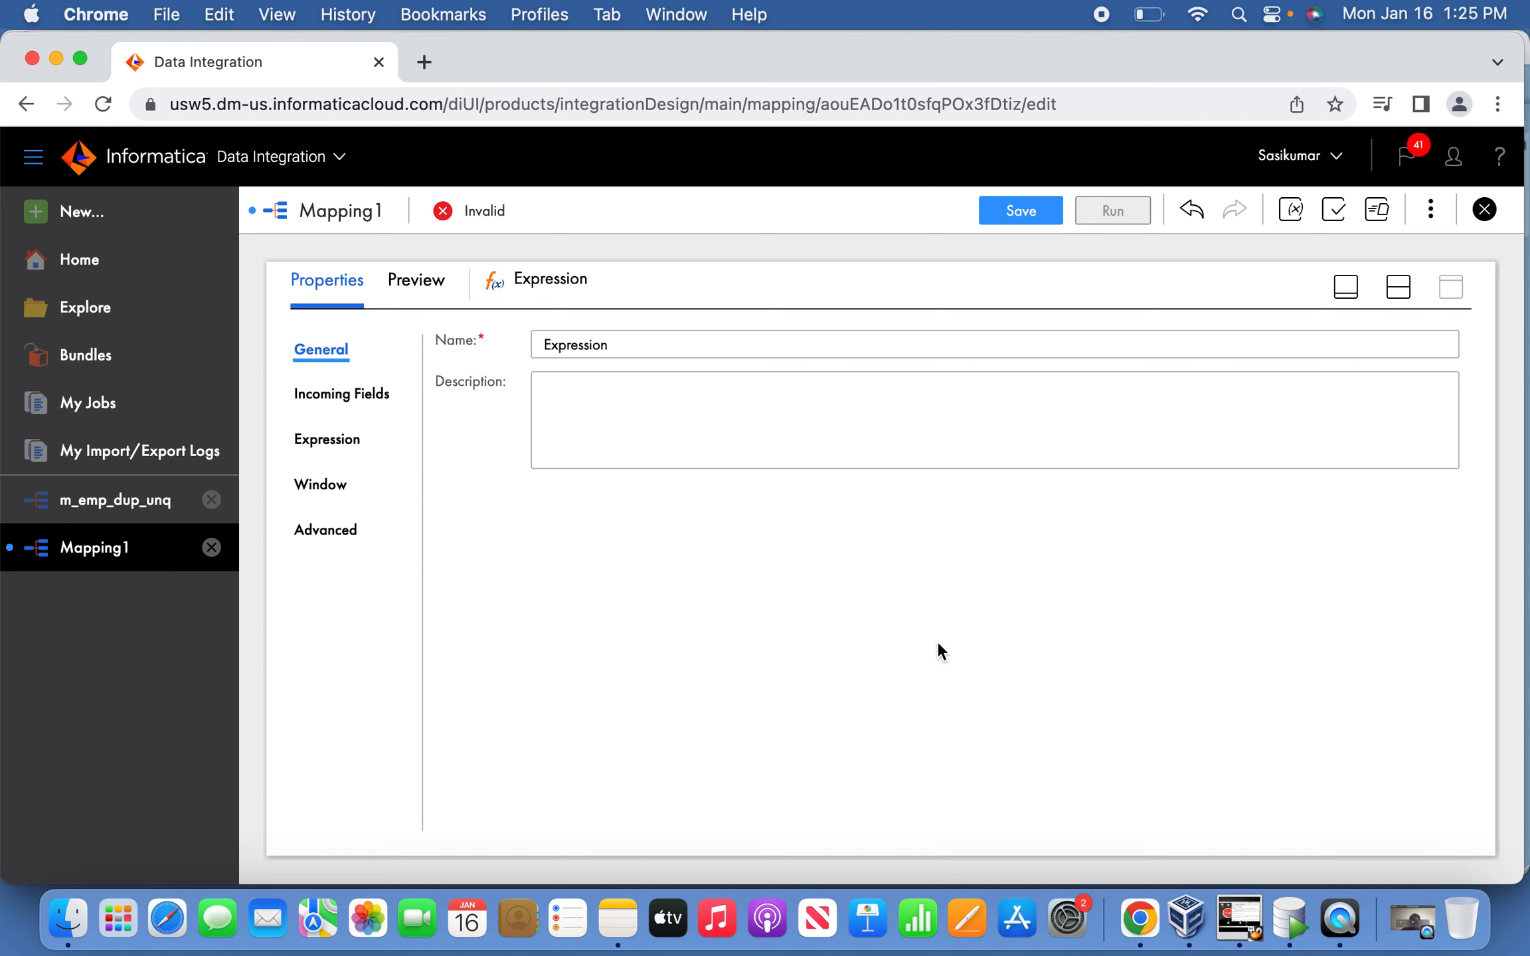
click(371, 409)
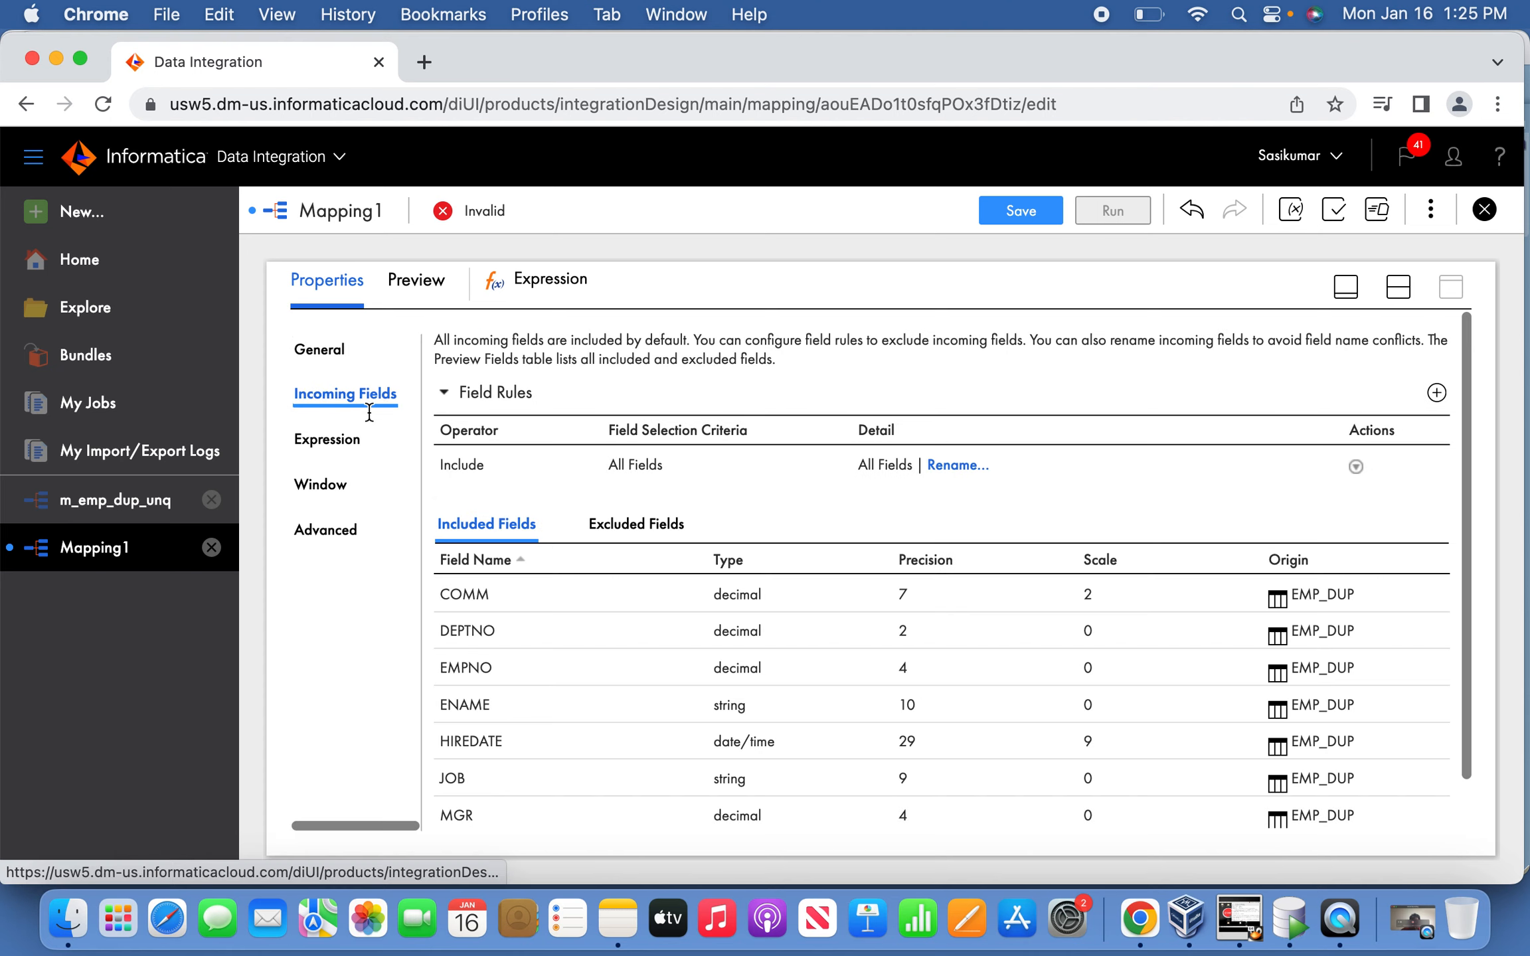
click(352, 440)
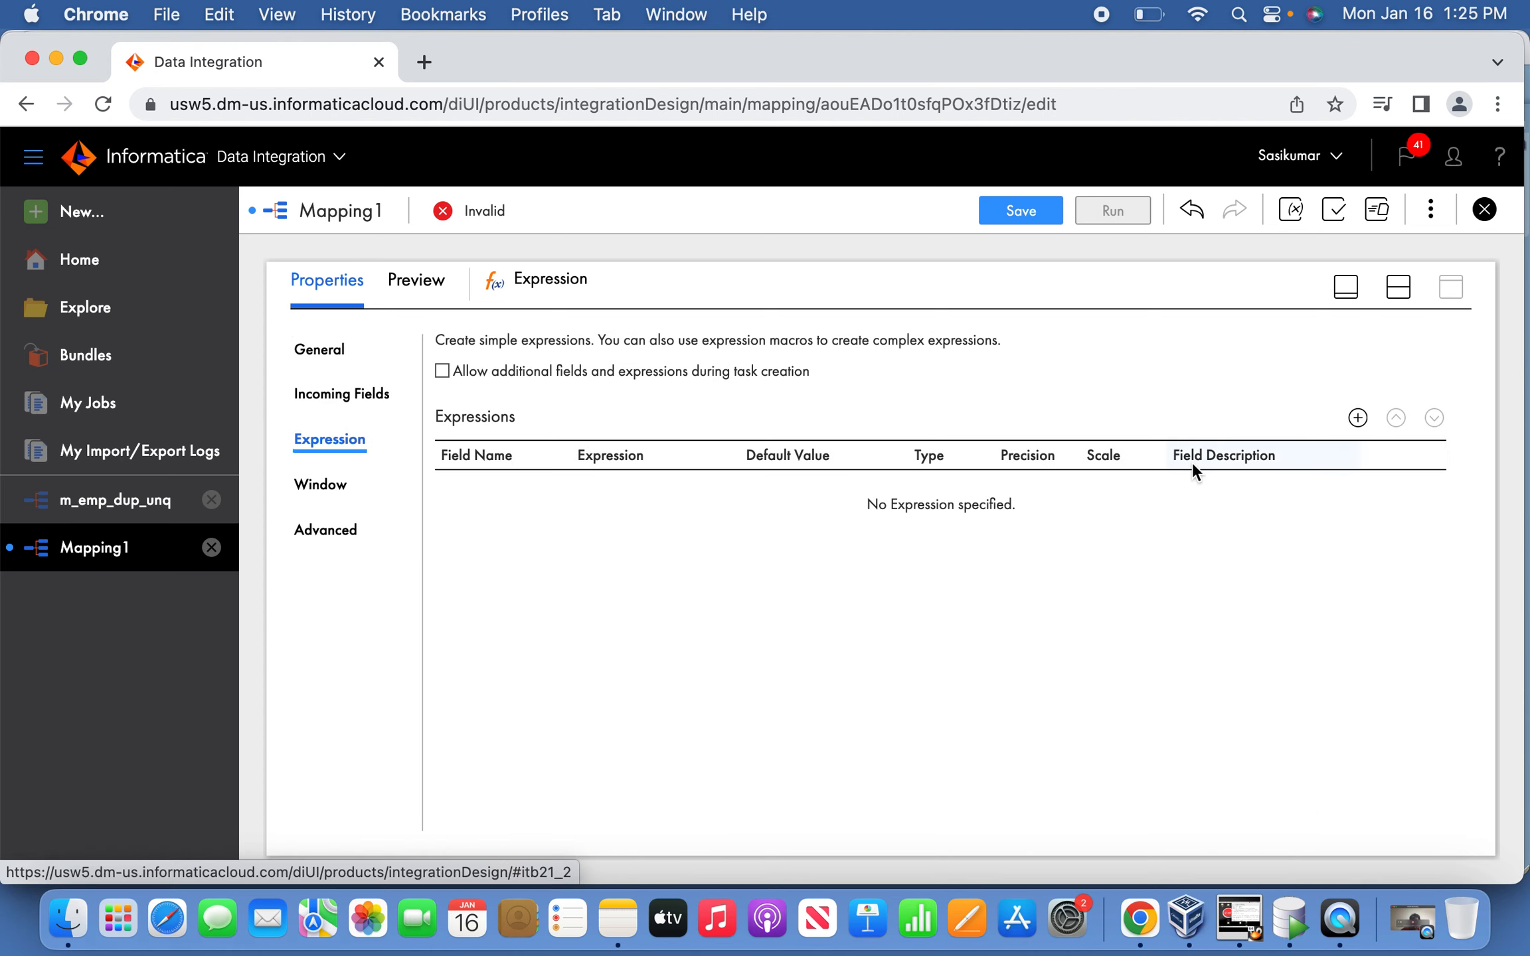
Create an integer variable field V_RUN in the Expression.
click(1357, 417)
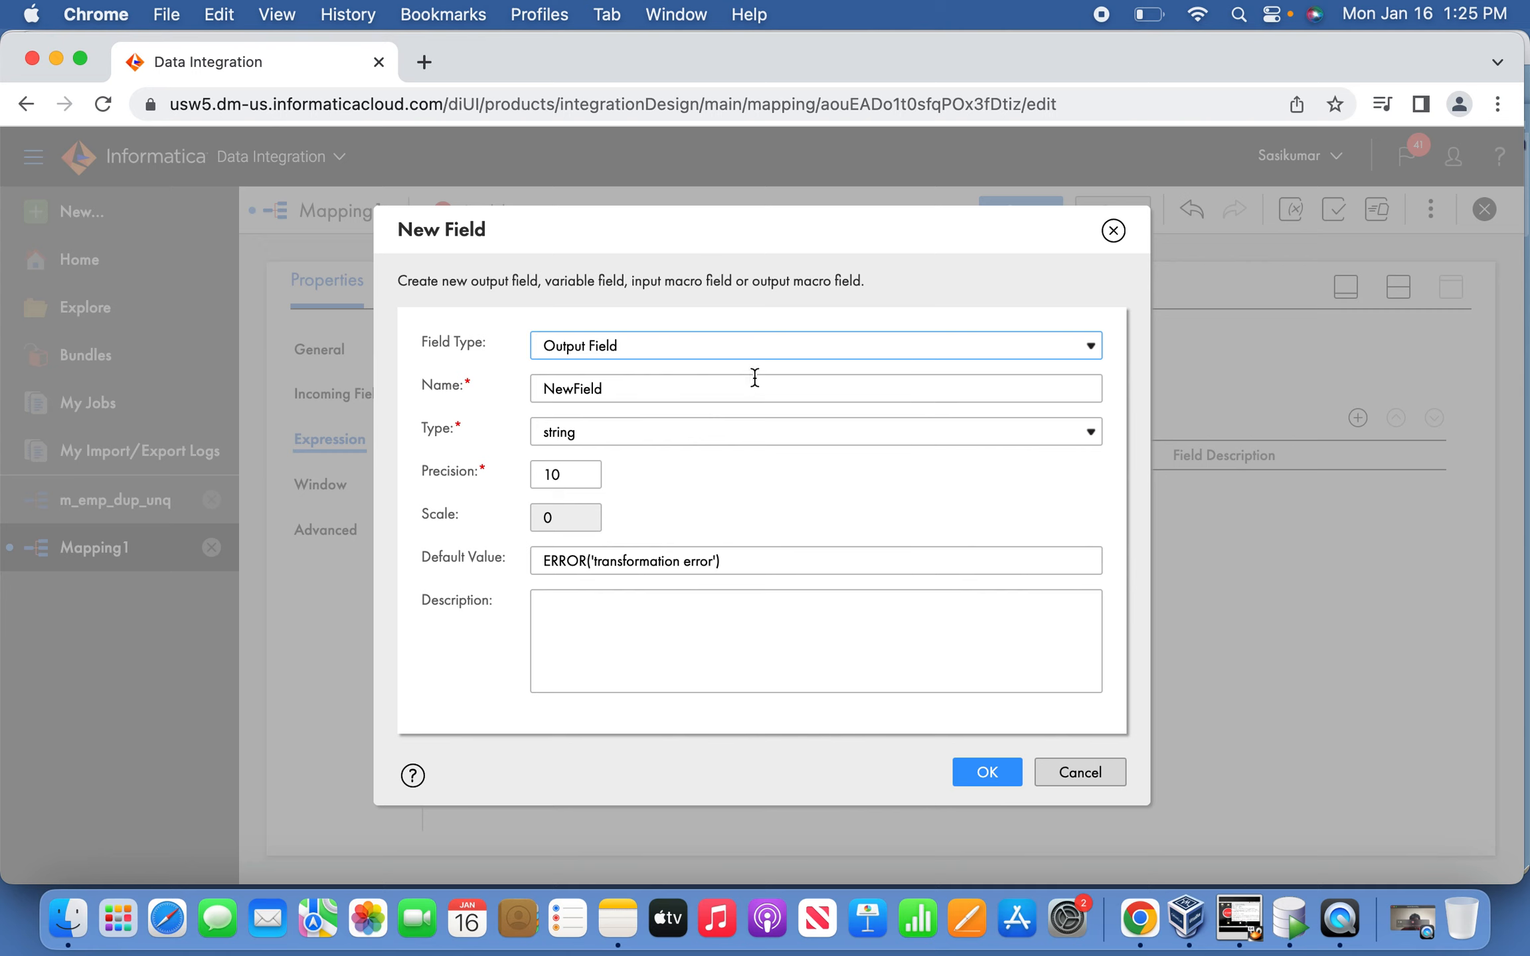
click(724, 348)
click(659, 374)
click(599, 408)
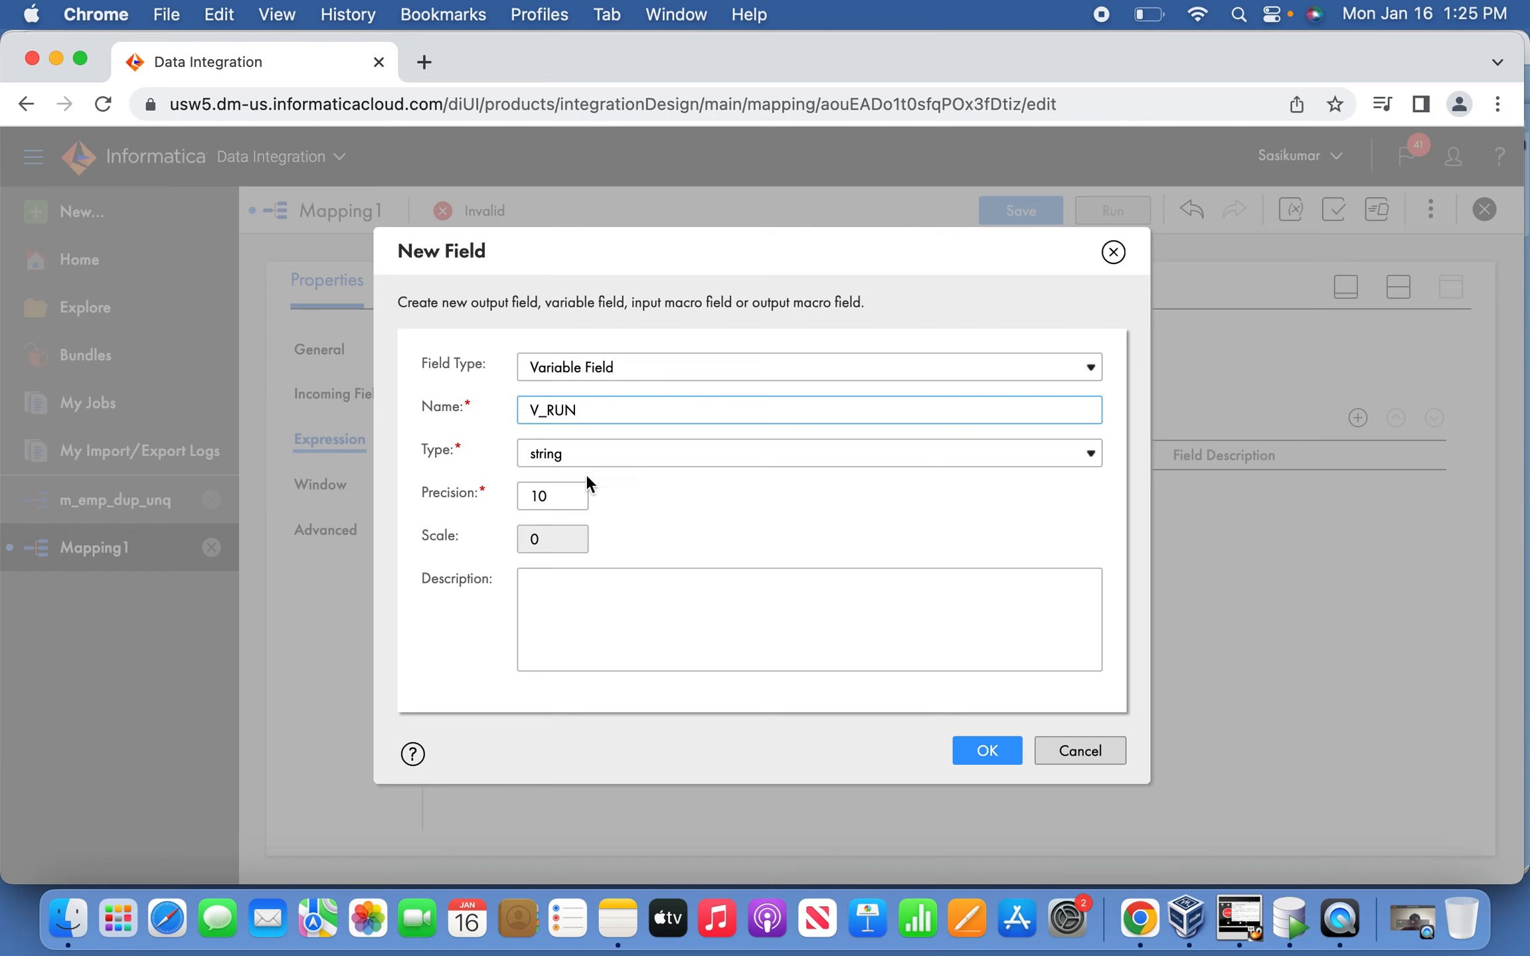
click(596, 447)
click(575, 402)
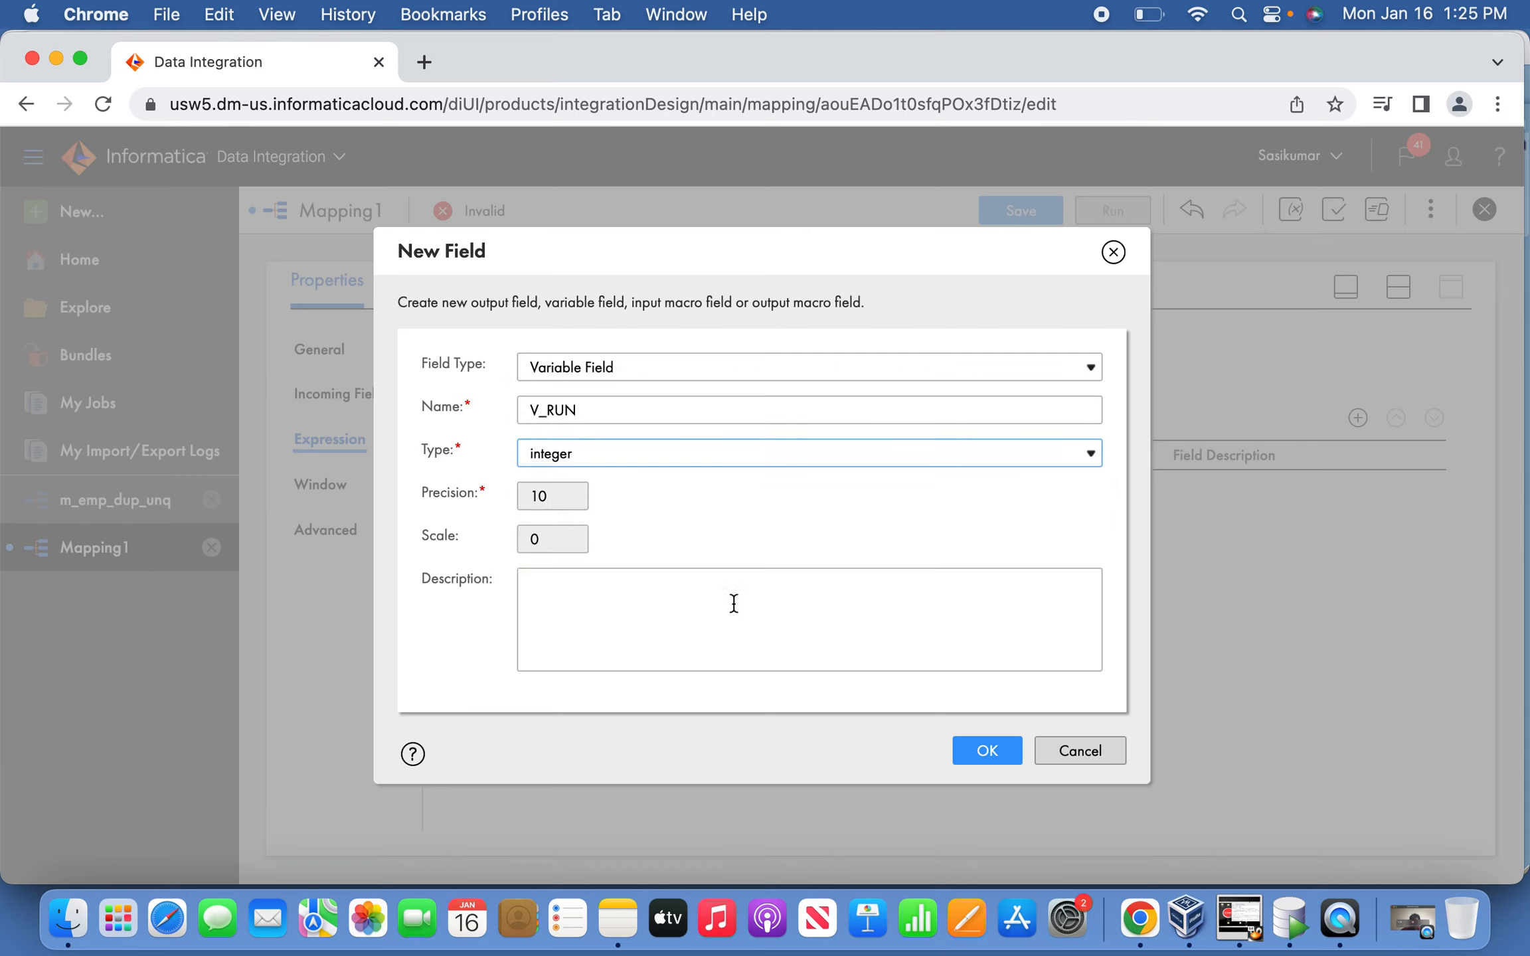
click(988, 757)
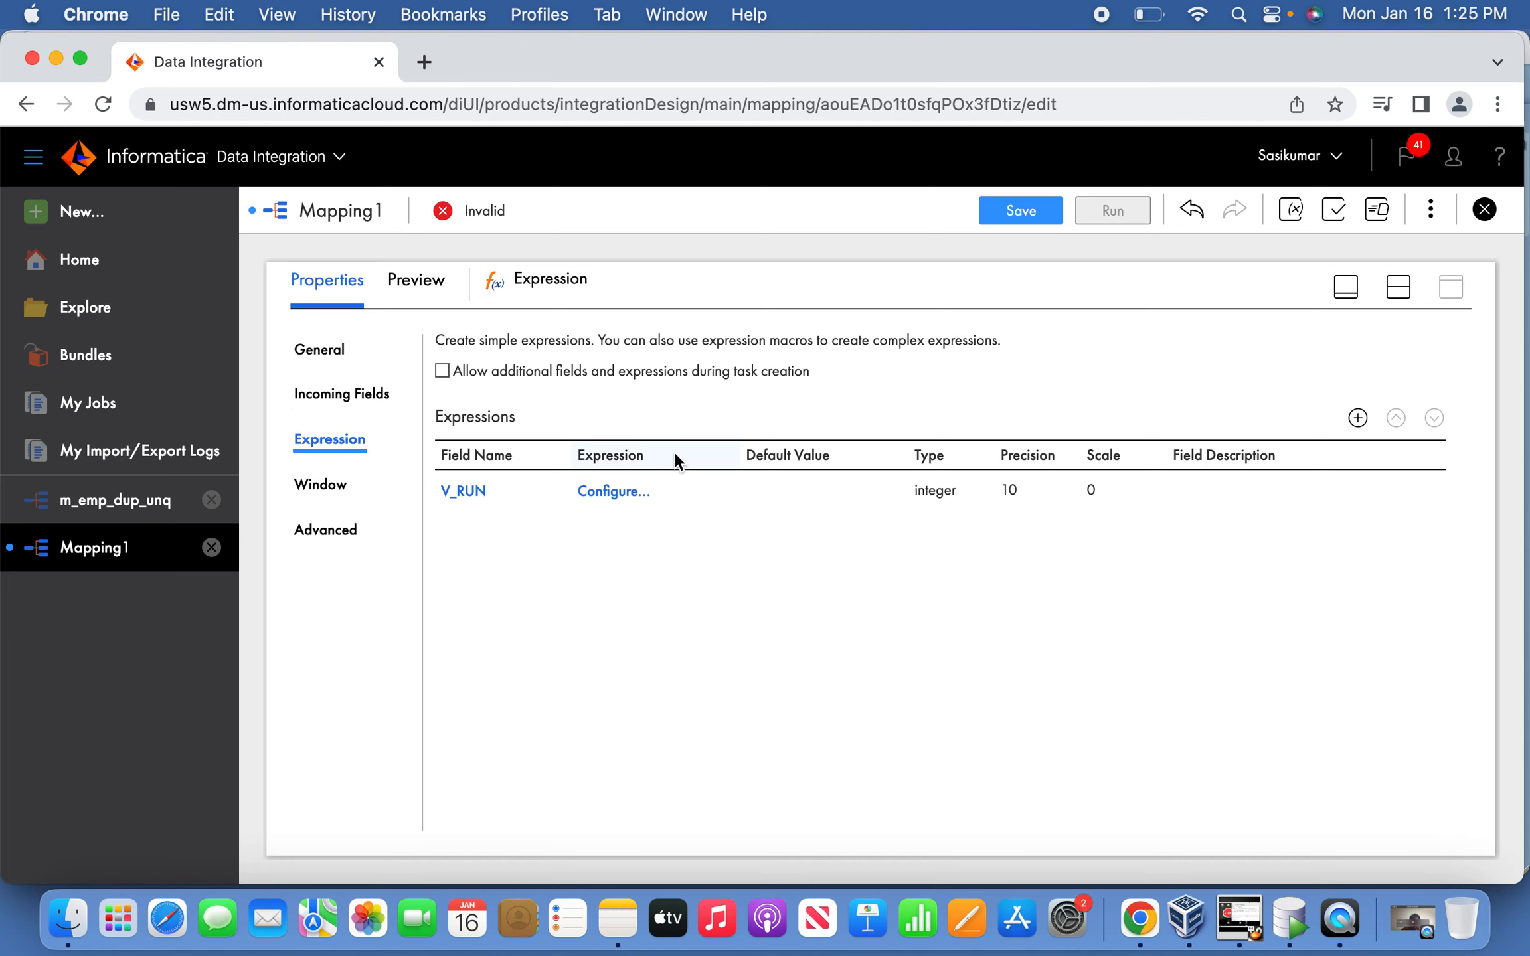
click(619, 495)
click(1205, 783)
Add an integer output field O_RUN with expression V_RUN.
click(1355, 415)
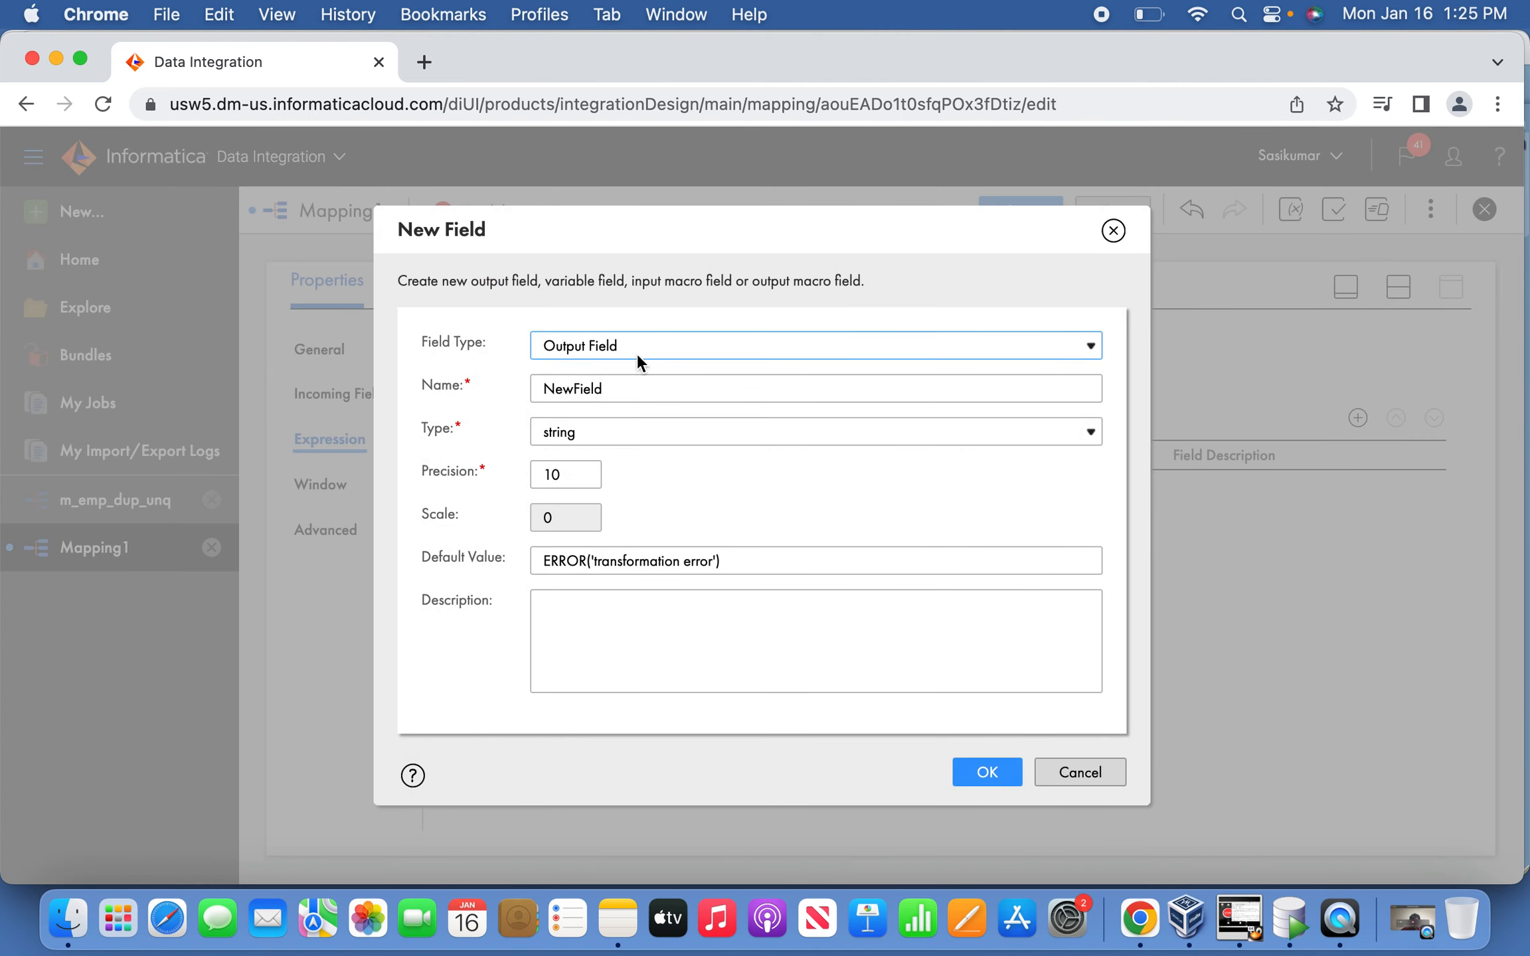
double_click(607, 388)
text(O_RU)
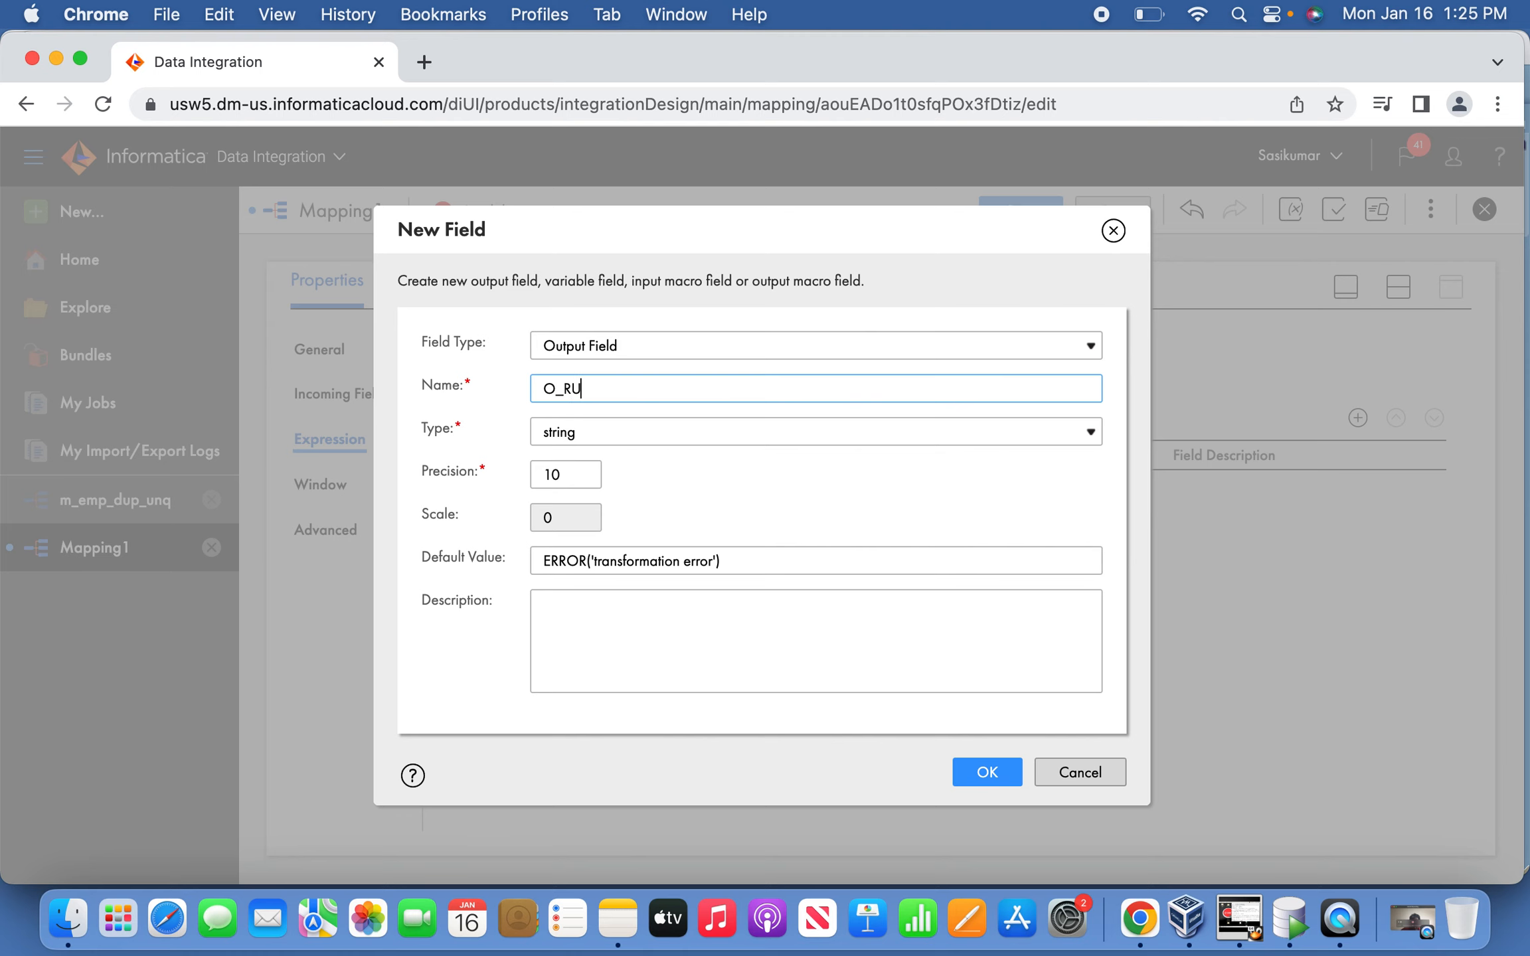
click(648, 431)
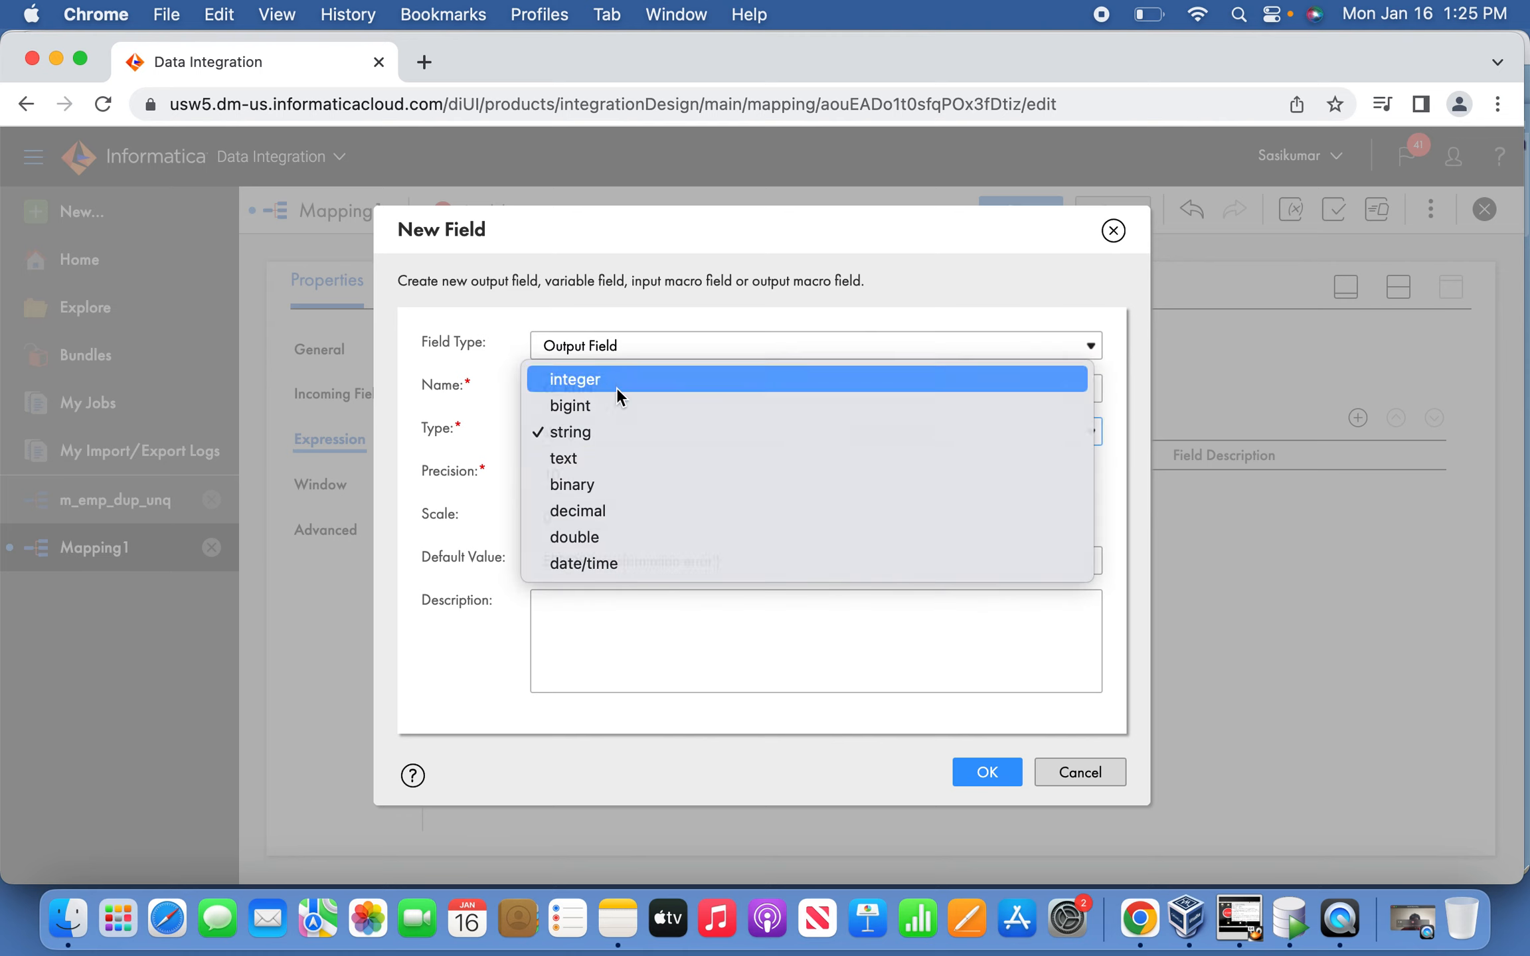
click(614, 380)
click(987, 772)
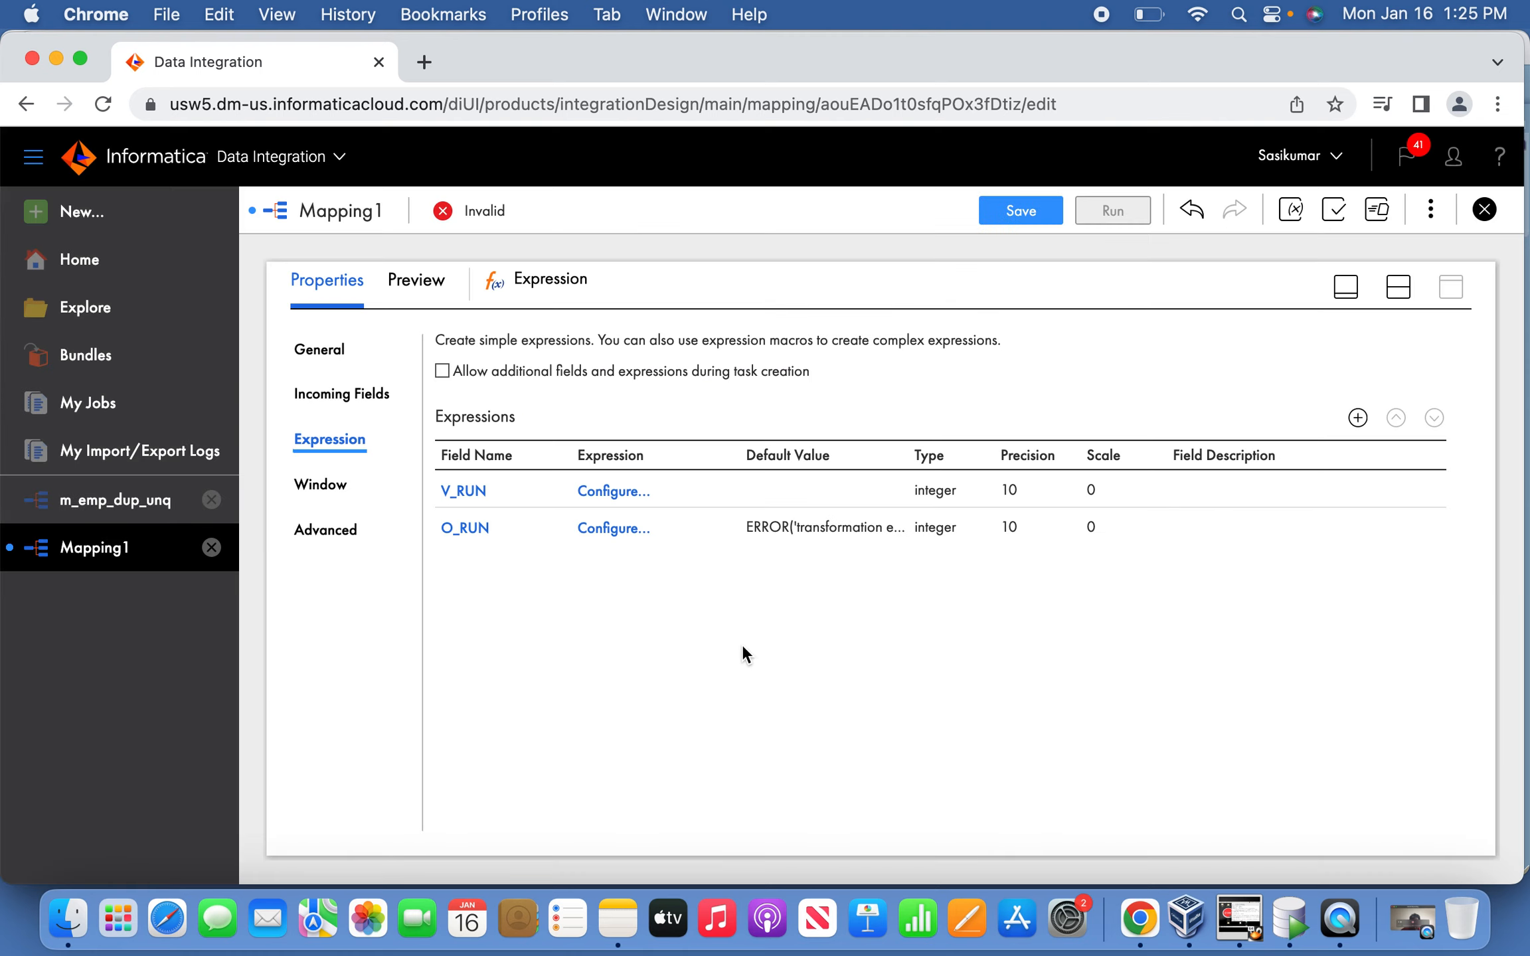
click(624, 533)
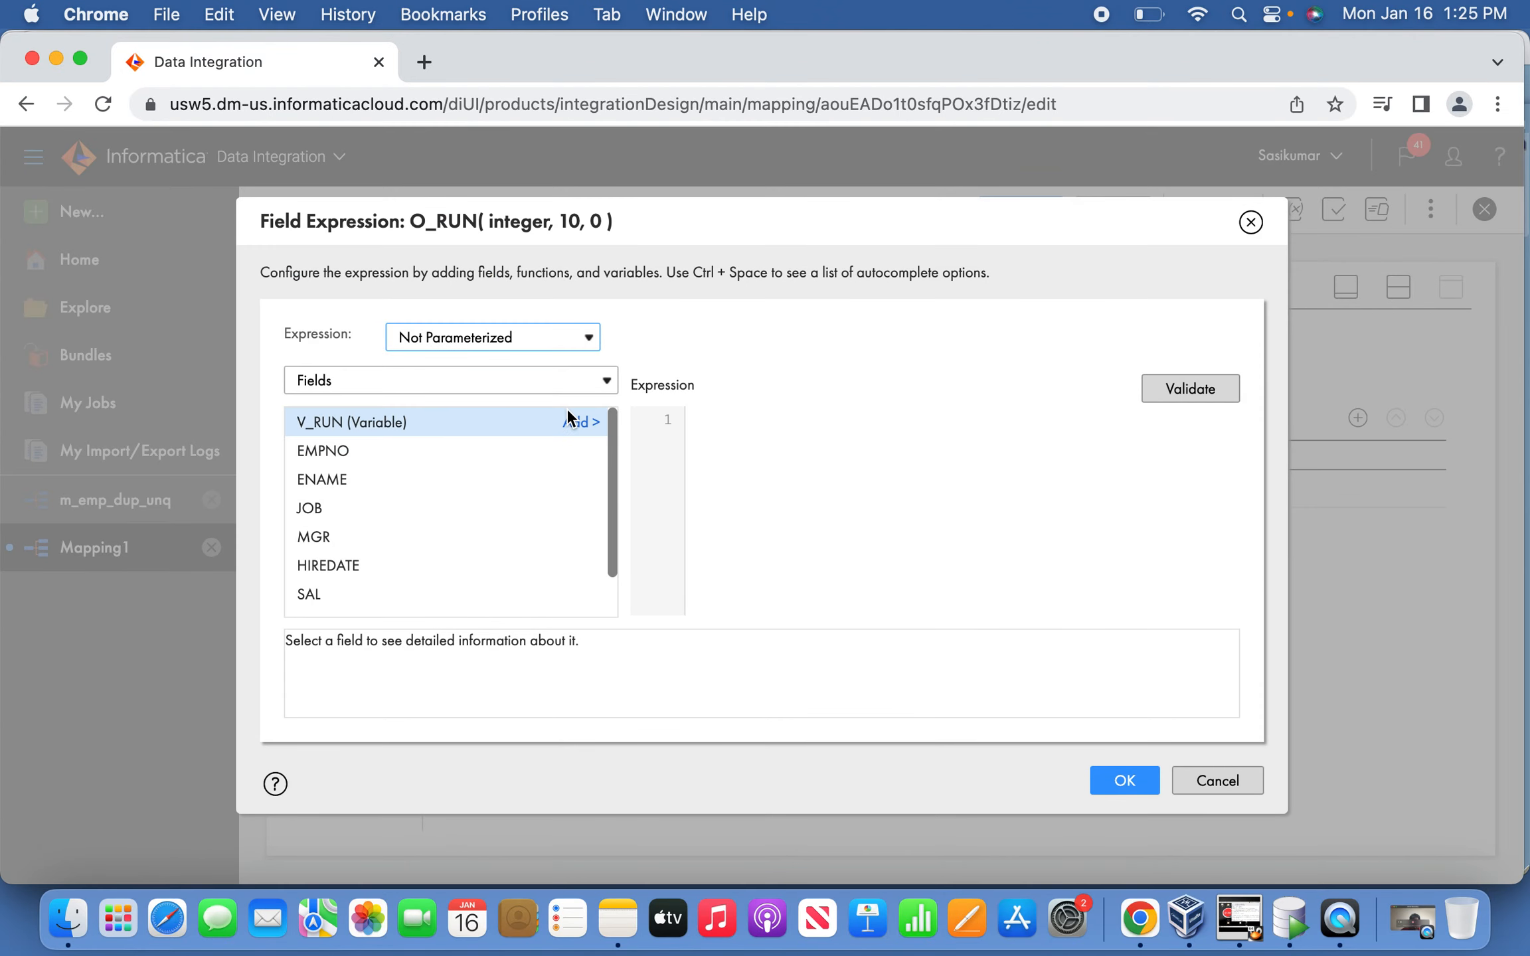
click(580, 426)
click(1124, 780)
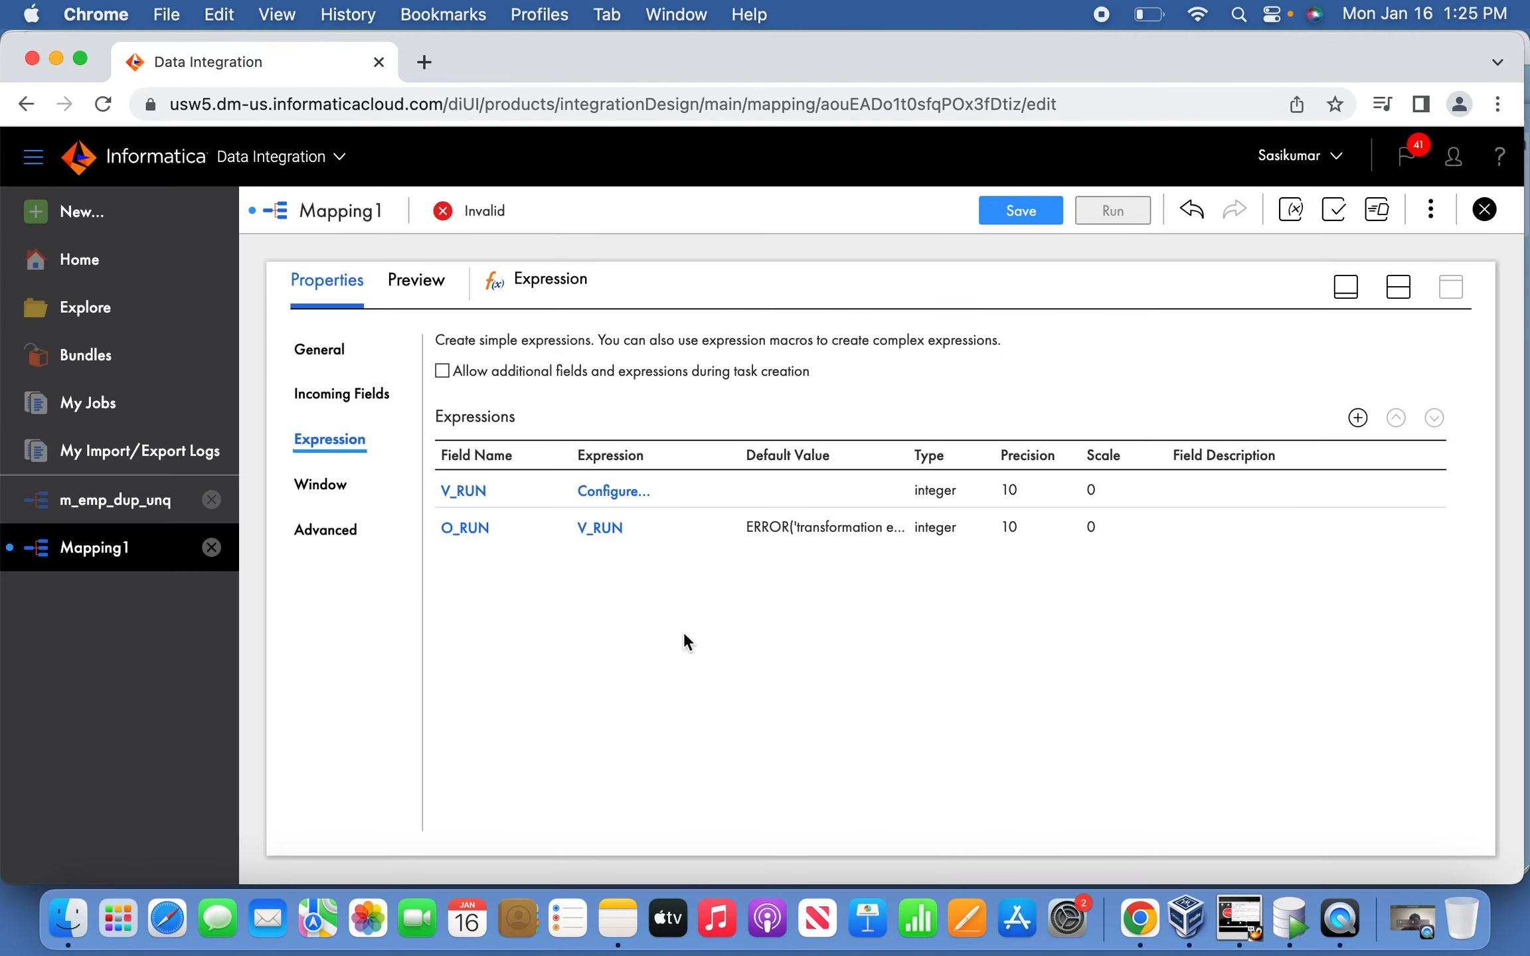
Create an integer variable field V_EMPNO in the Expression.
click(1357, 417)
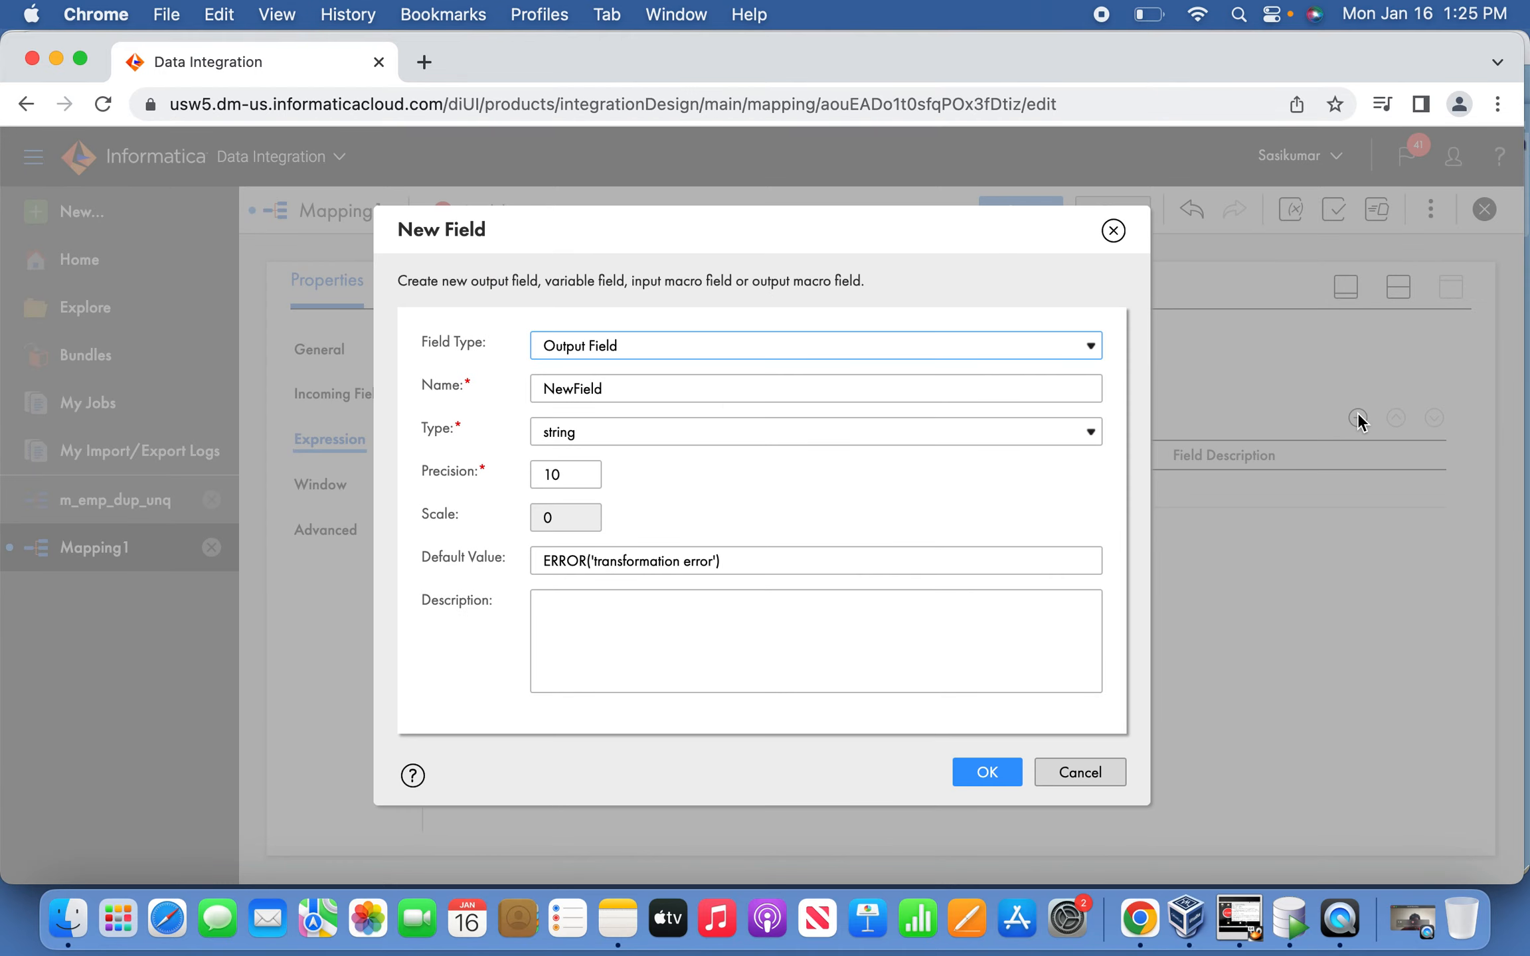
click(627, 346)
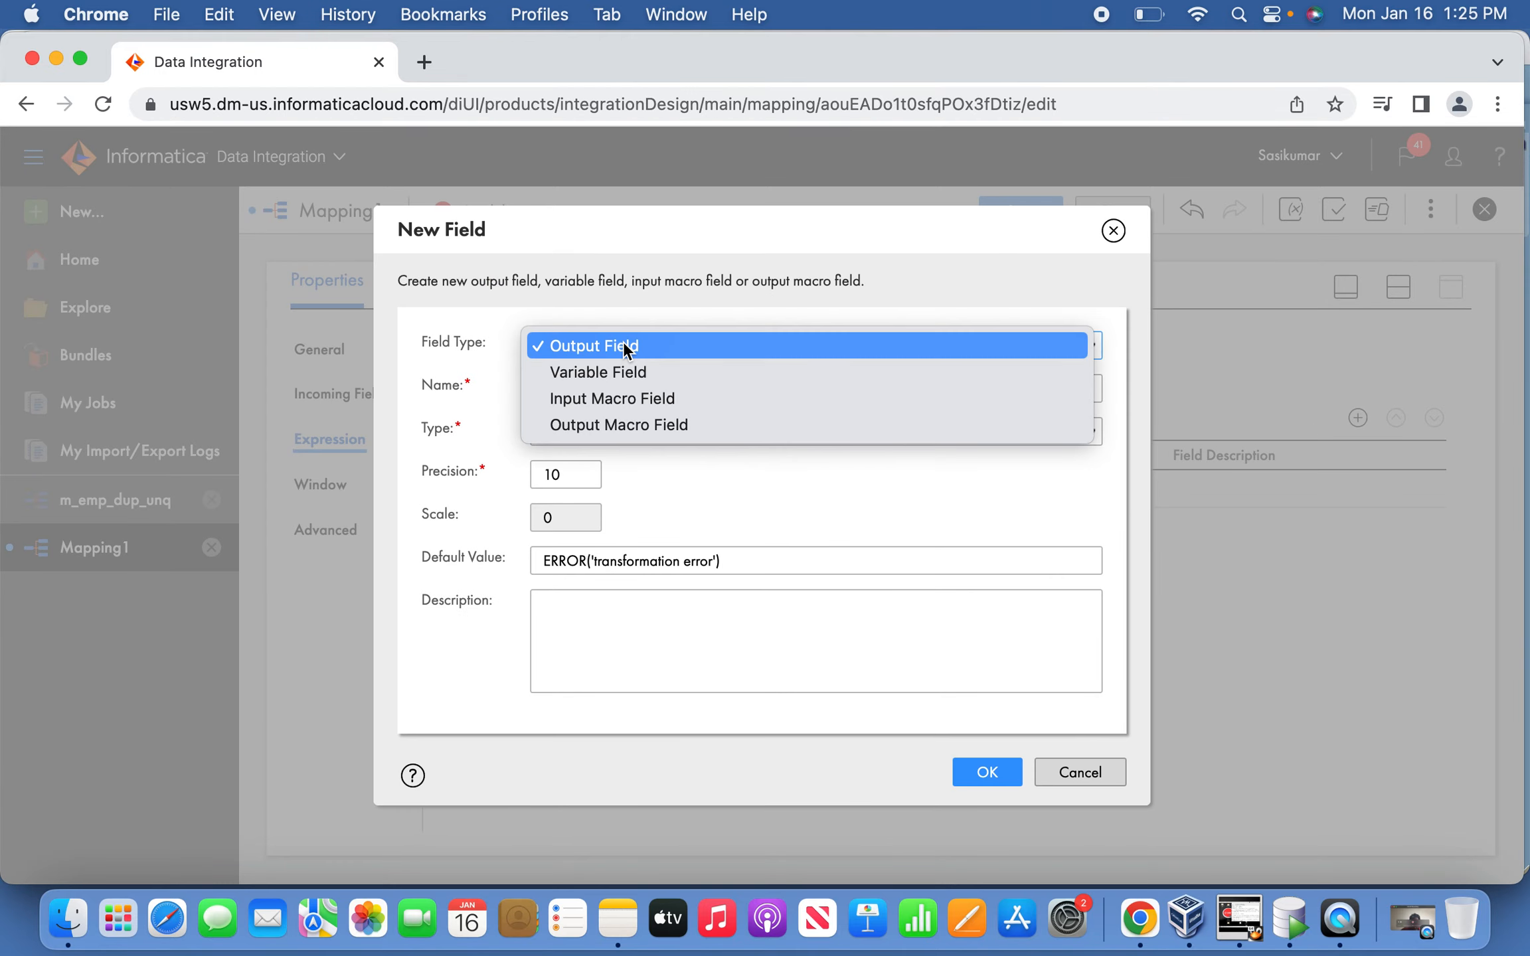
click(624, 371)
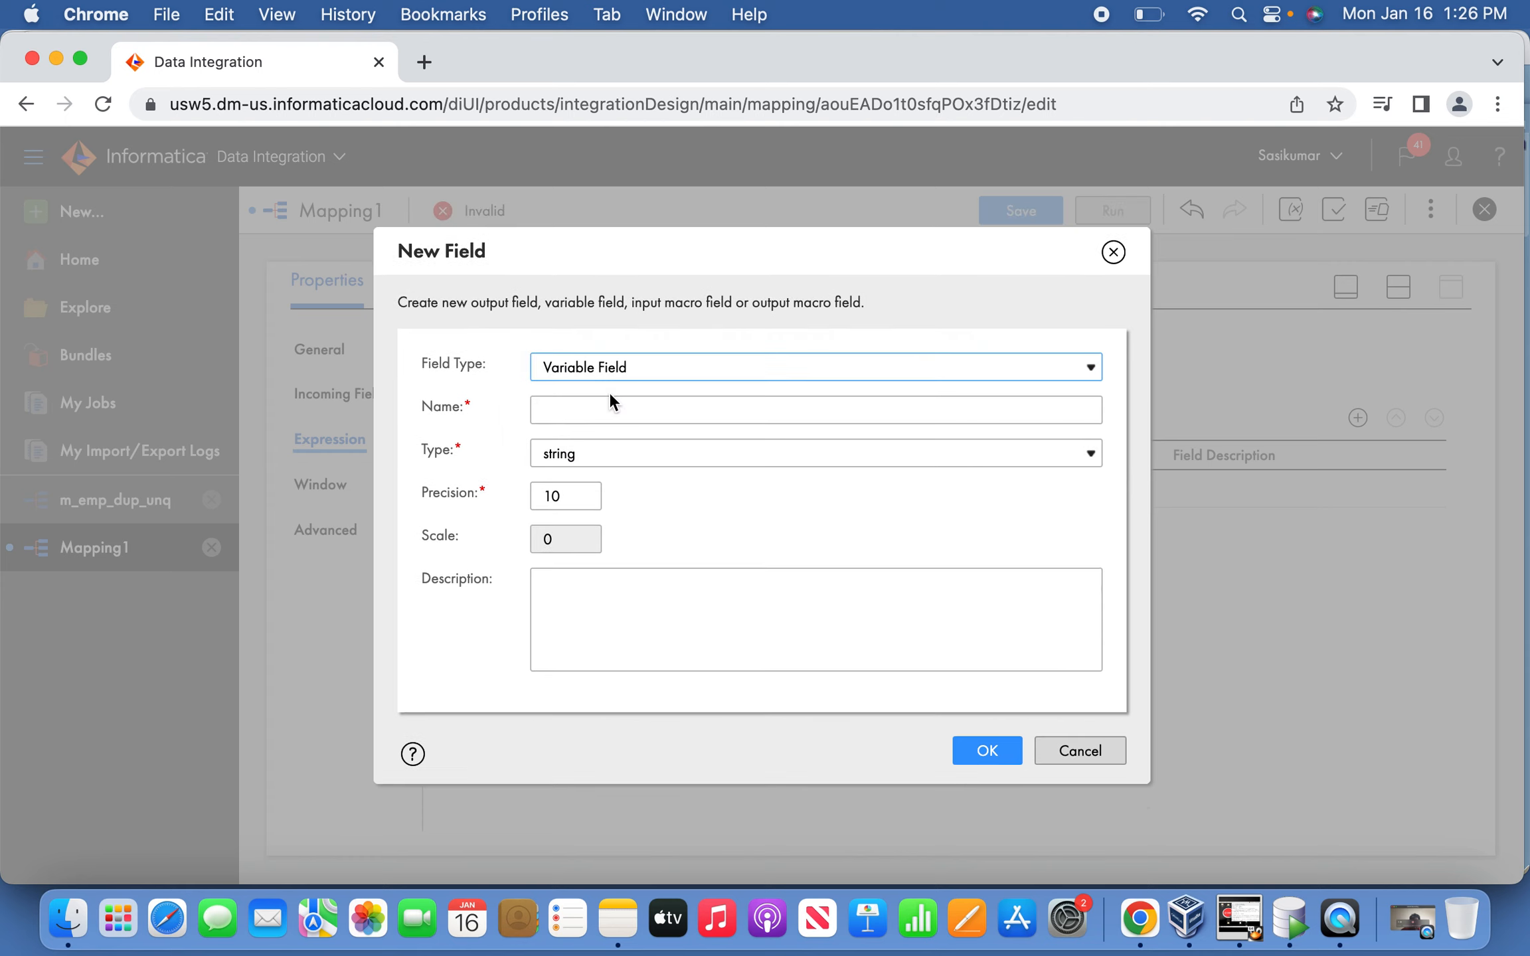
click(610, 410)
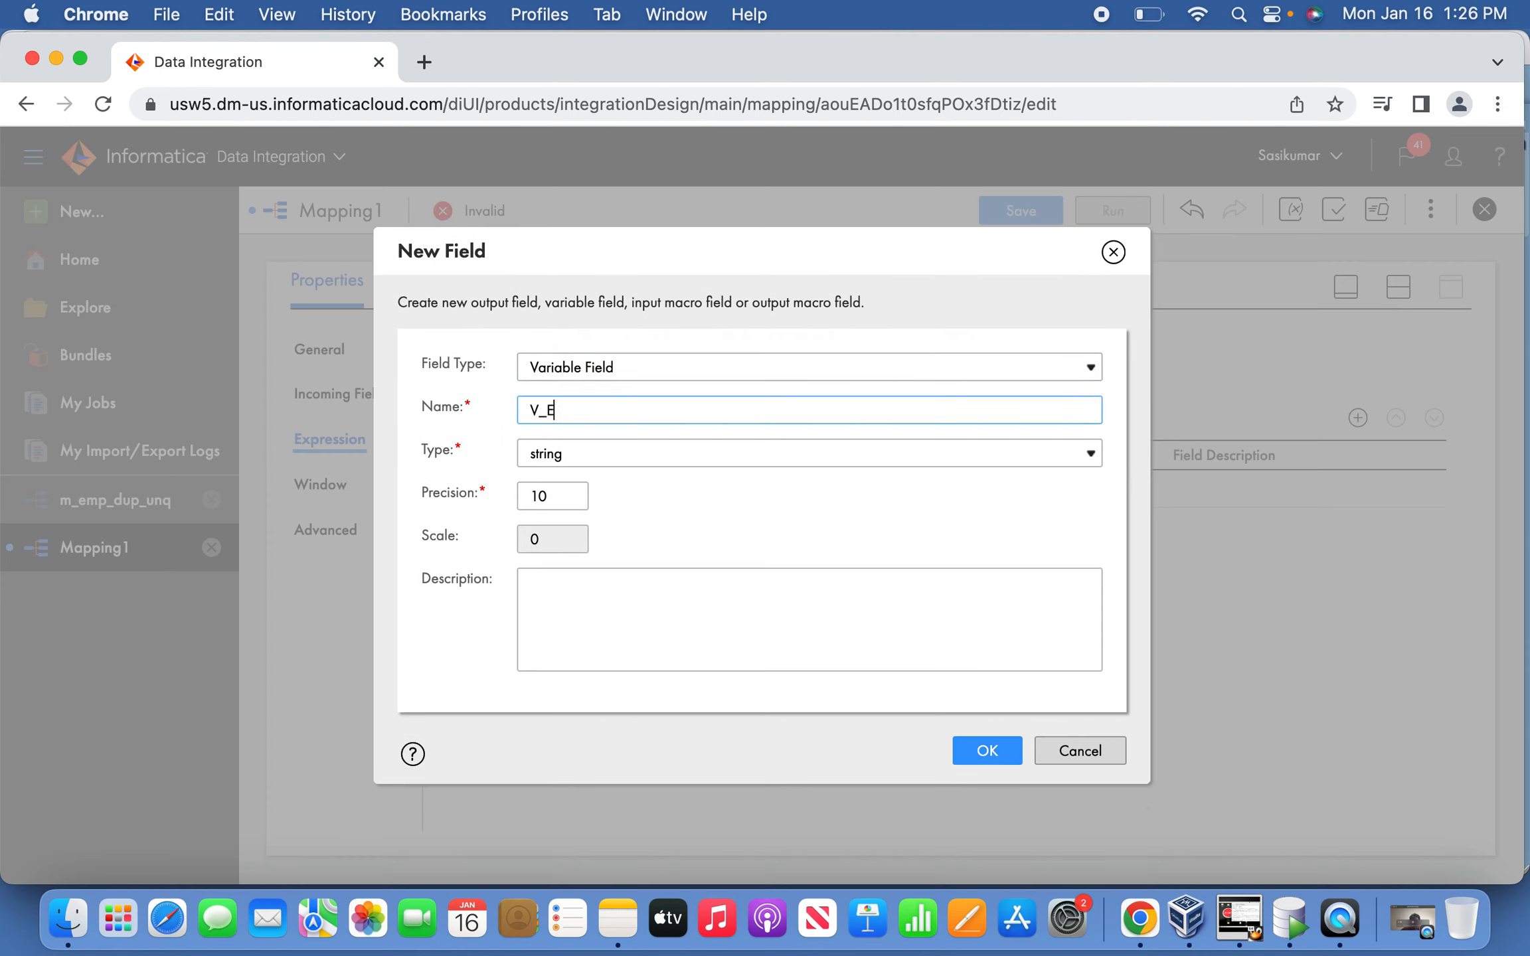
click(600, 452)
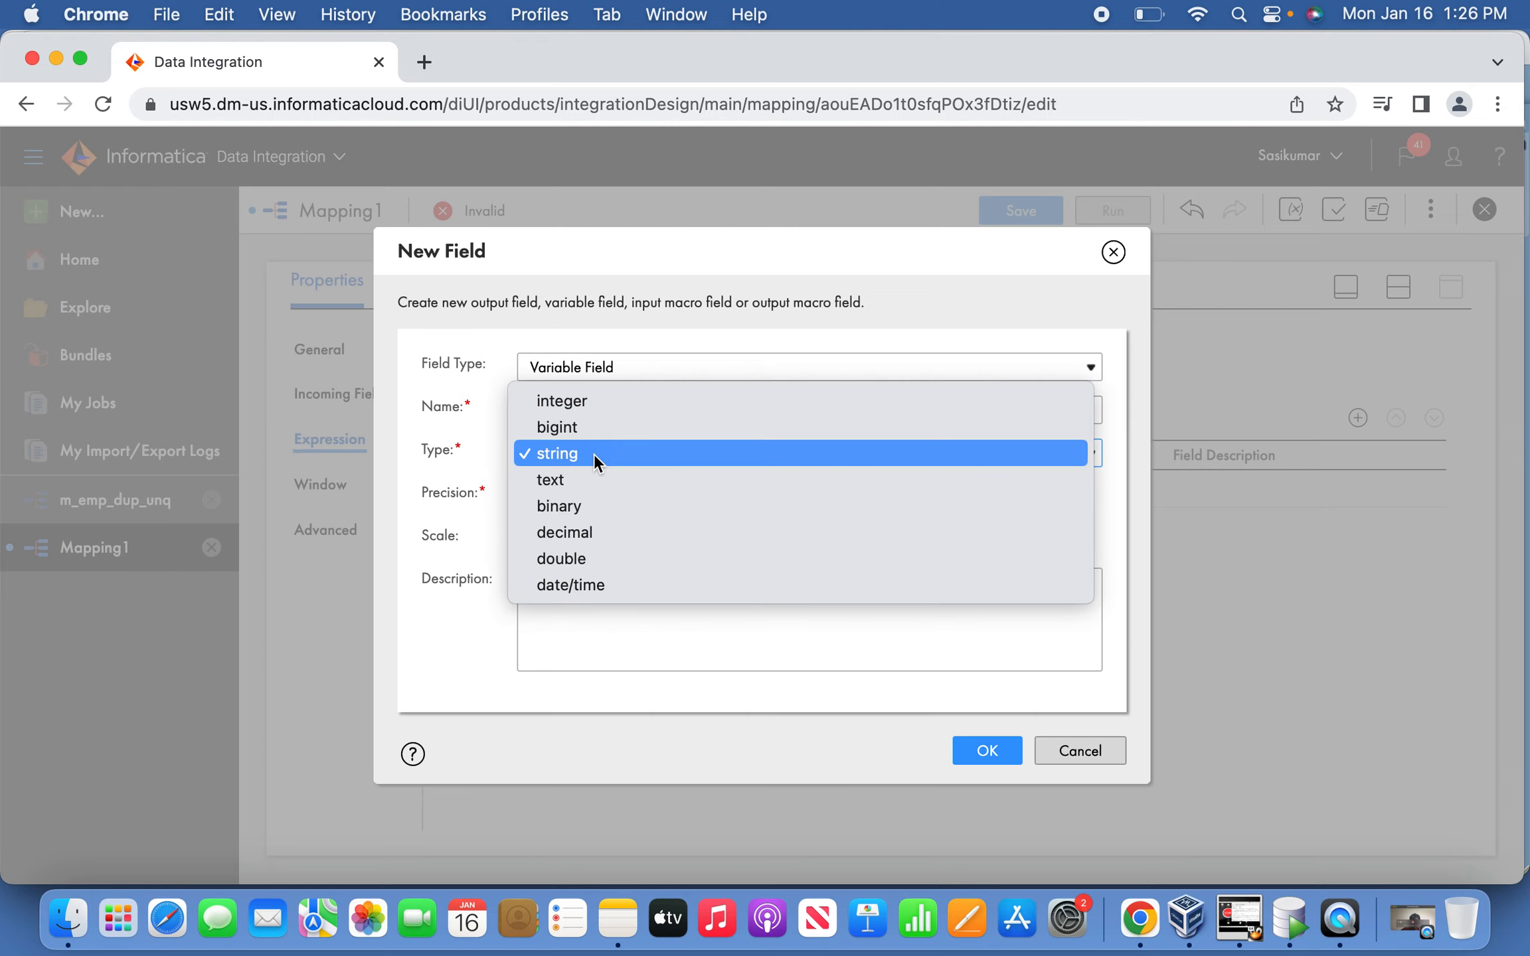
click(594, 404)
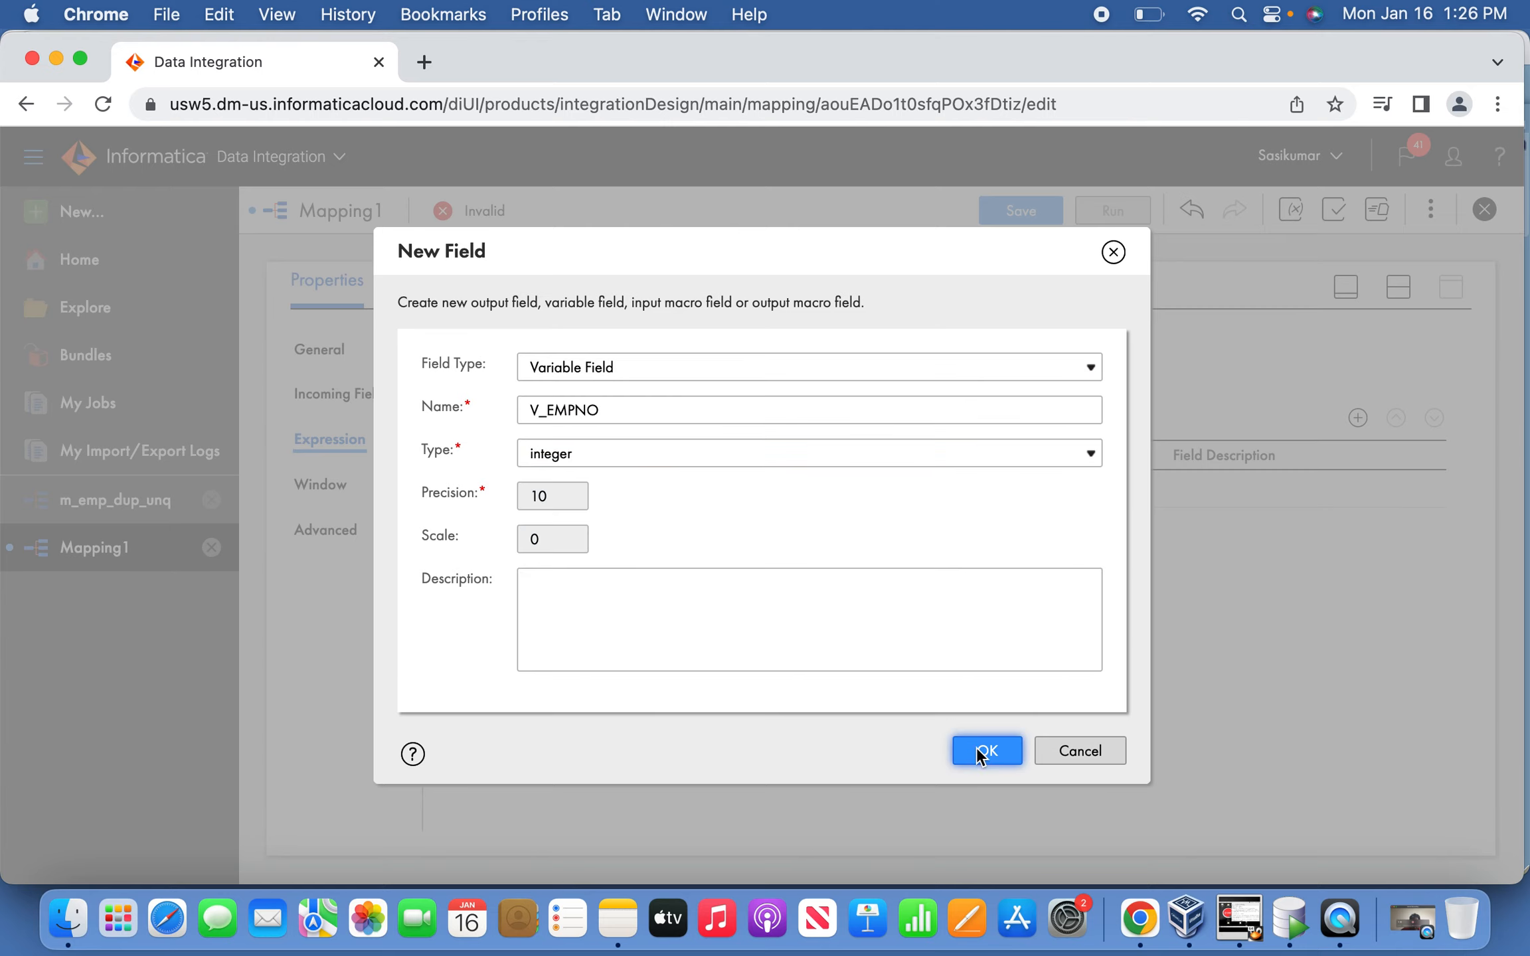
click(977, 747)
Set V_EMPNO's expression to EMPNO and open V_RUN's expression editor.
click(624, 566)
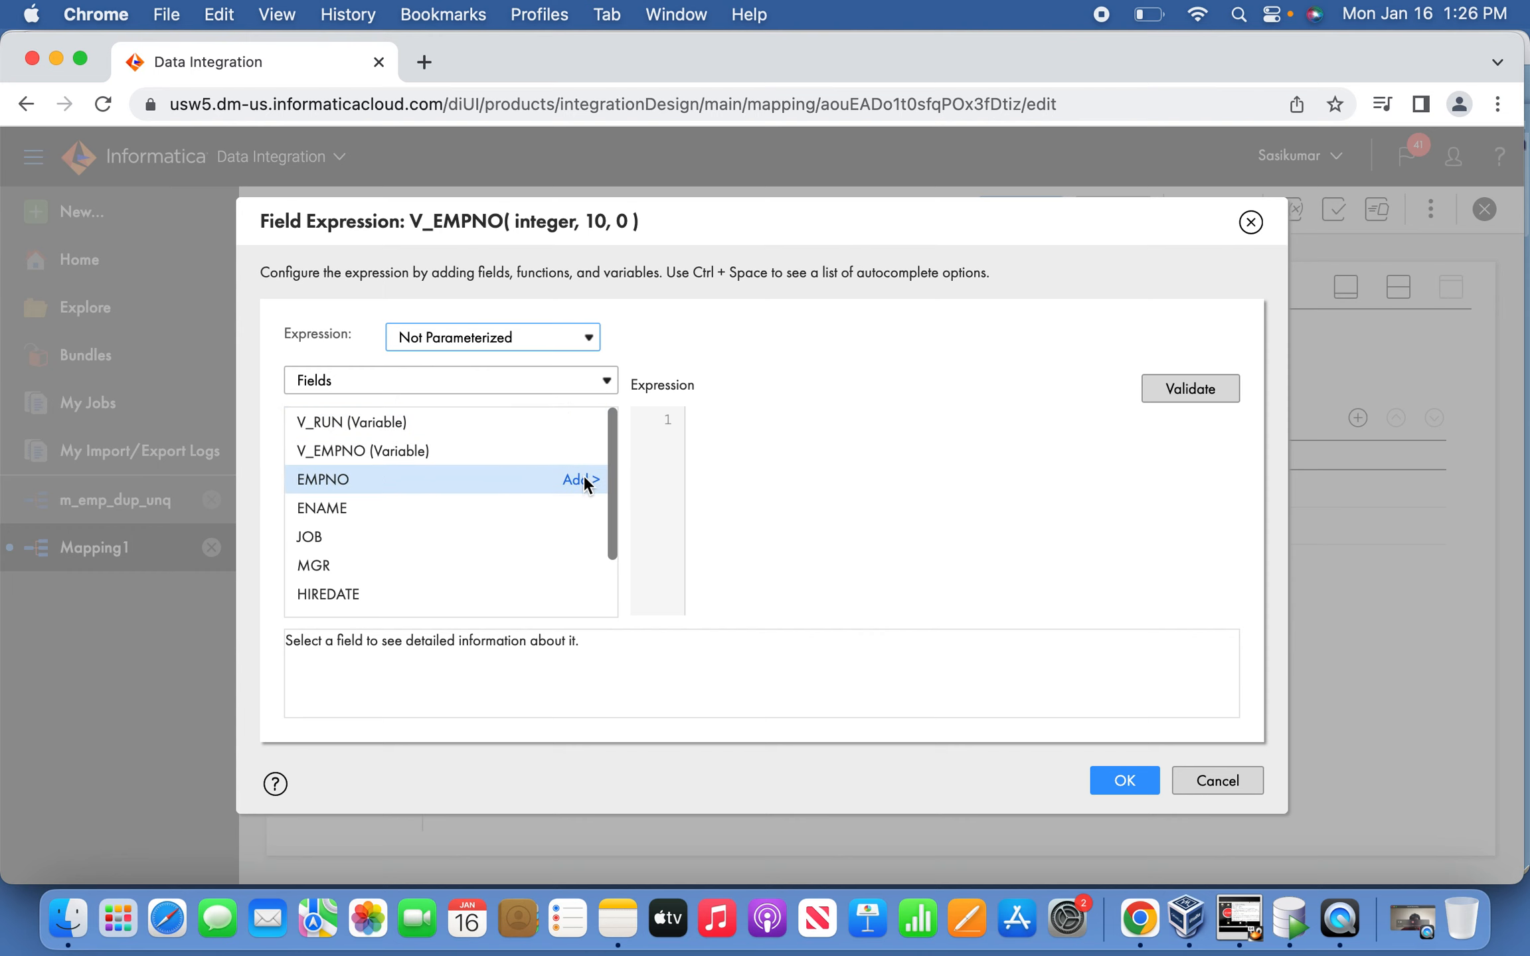
click(583, 478)
click(1107, 773)
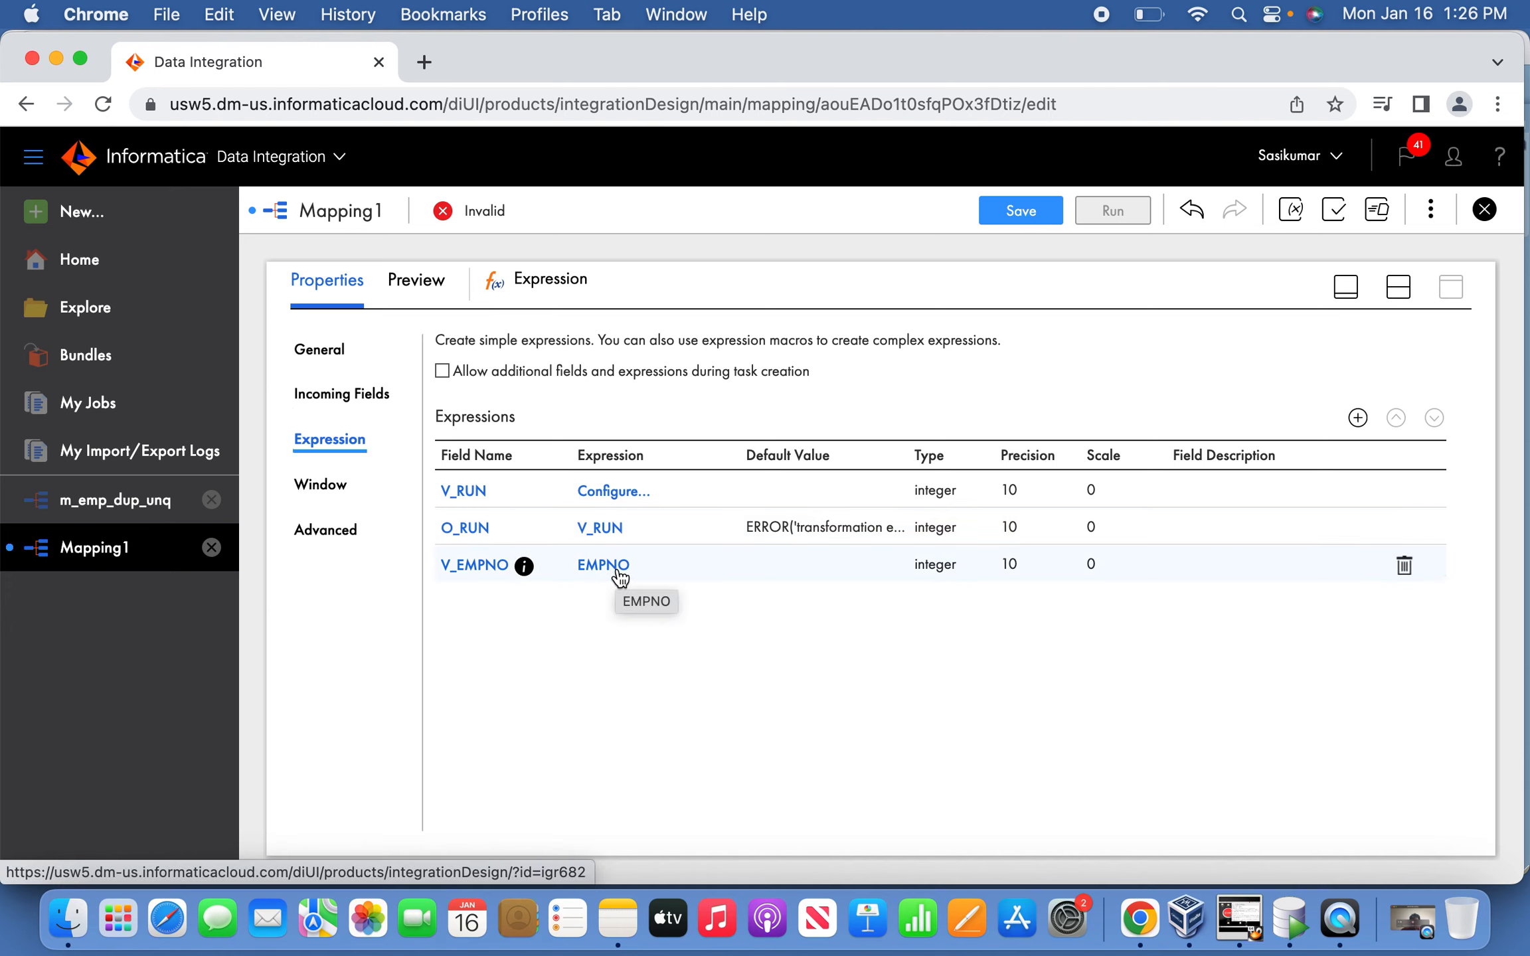
click(616, 493)
Rewrite V_RUN's expression as IIF(EMPNO =V_EMPNO,1,0) and accept it.
mouse_move(544, 458)
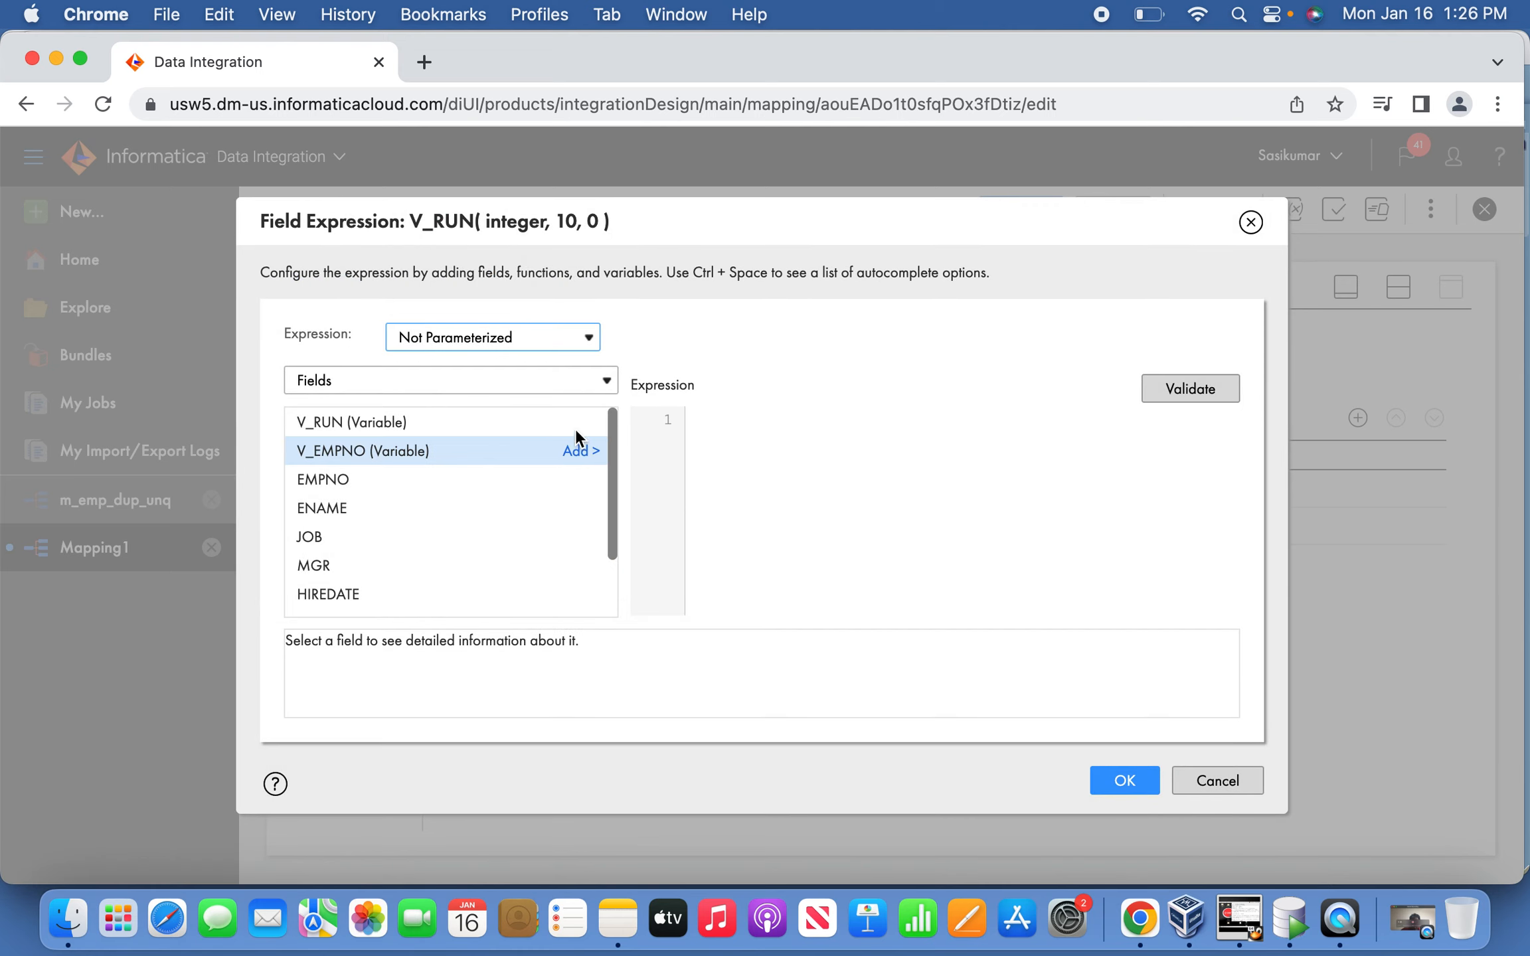
click(769, 443)
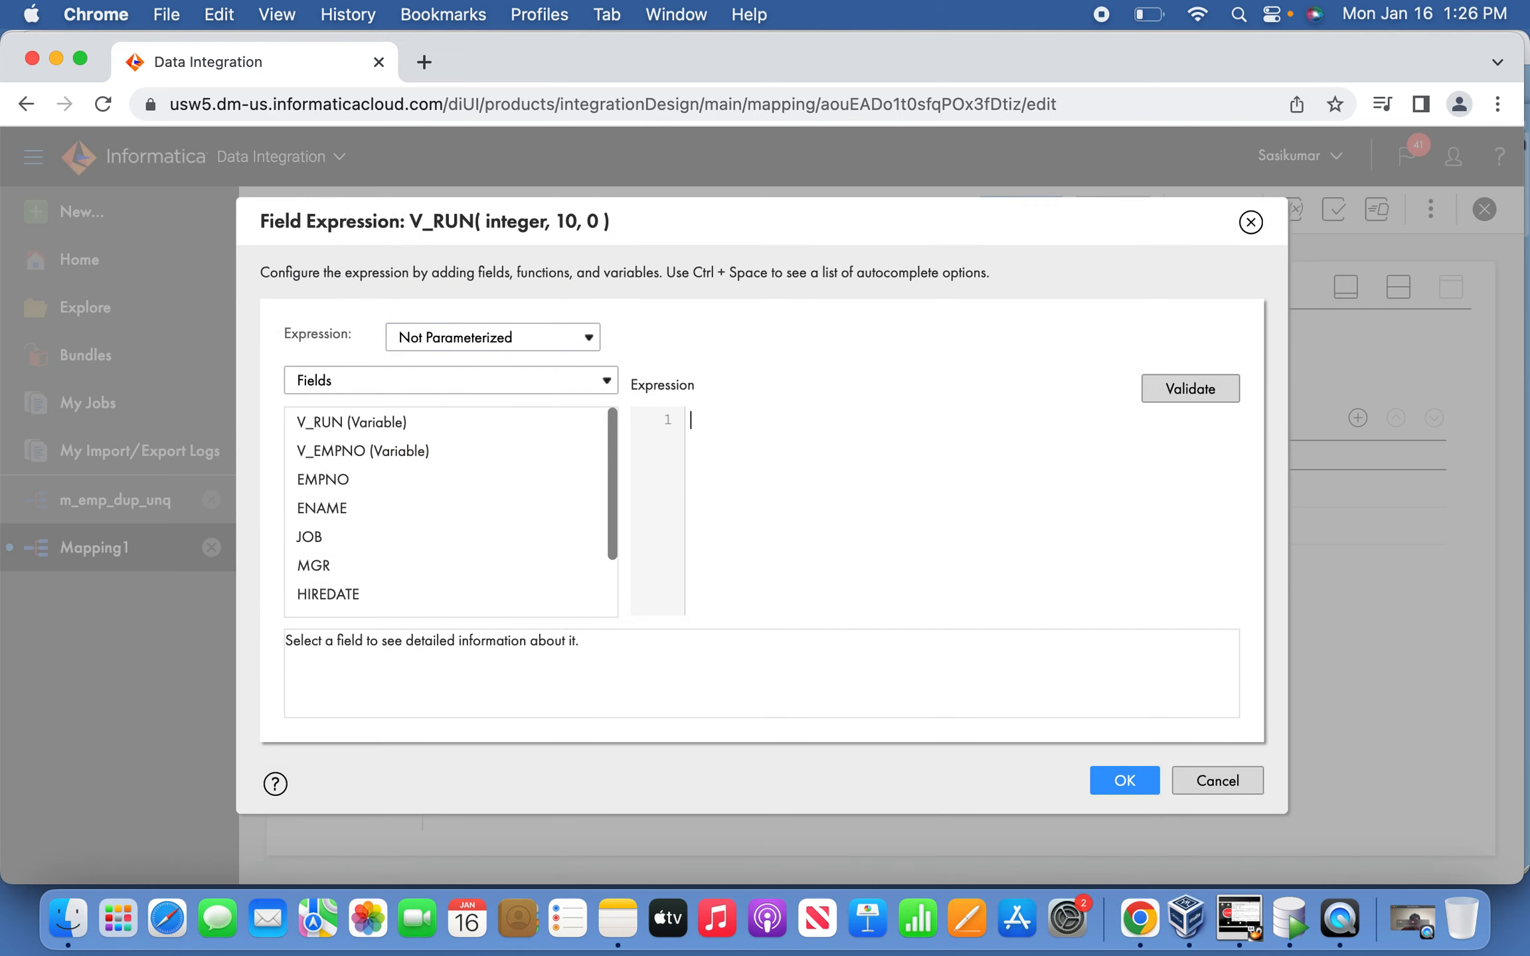
text(IIF(EMPNO)
text(=V_EMPNO,1,0)
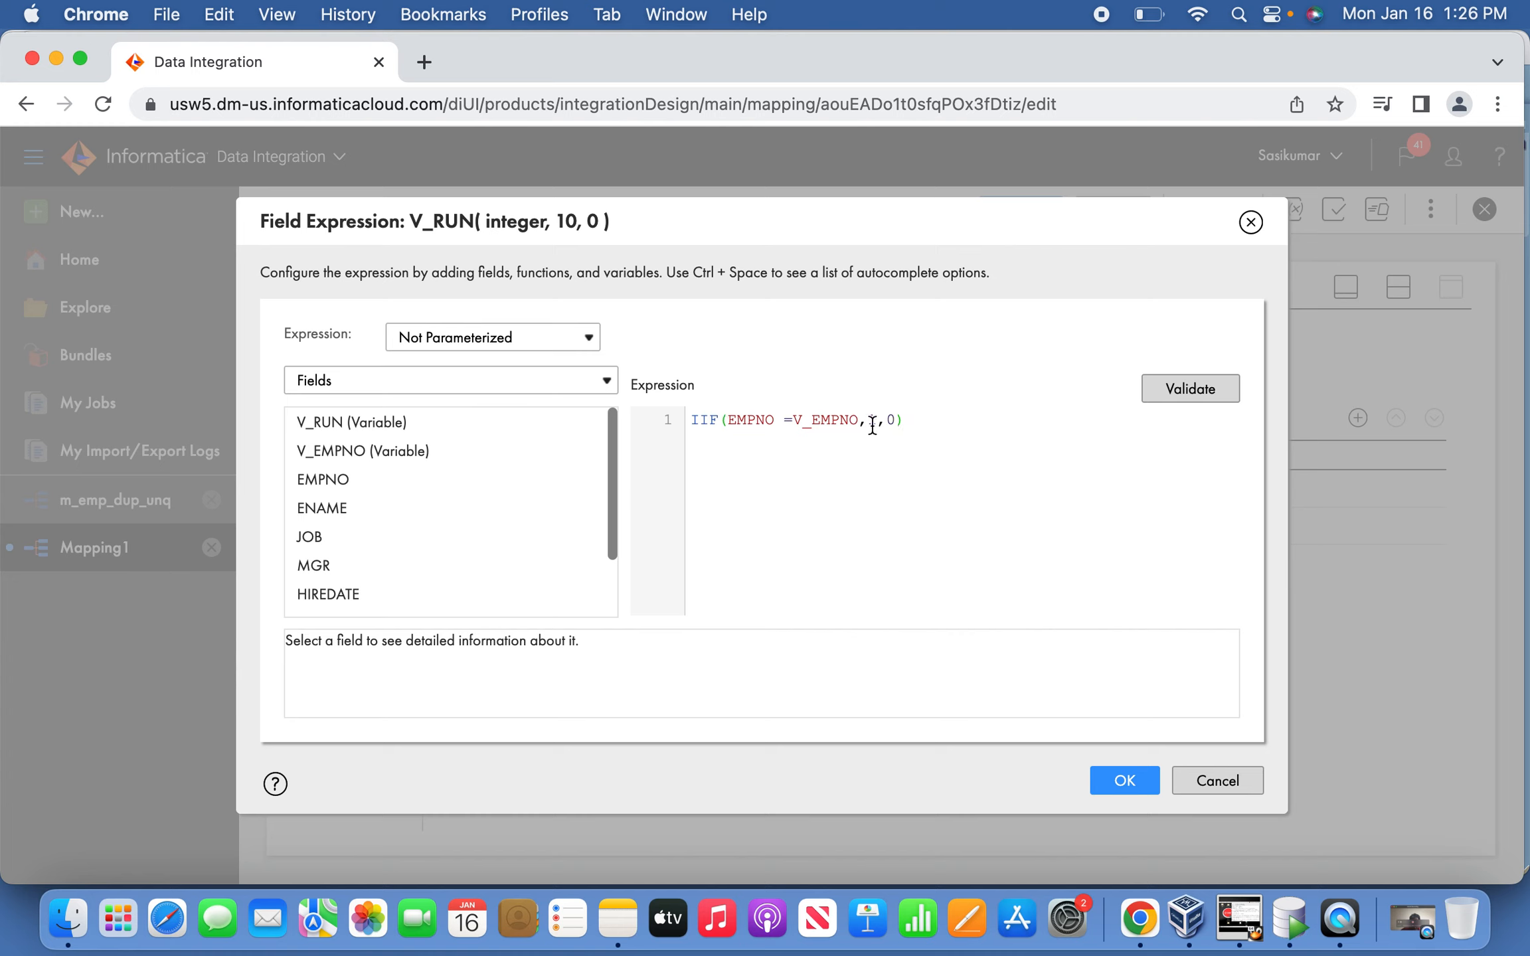
drag(861, 419, 795, 415)
click(866, 420)
drag(884, 423, 899, 423)
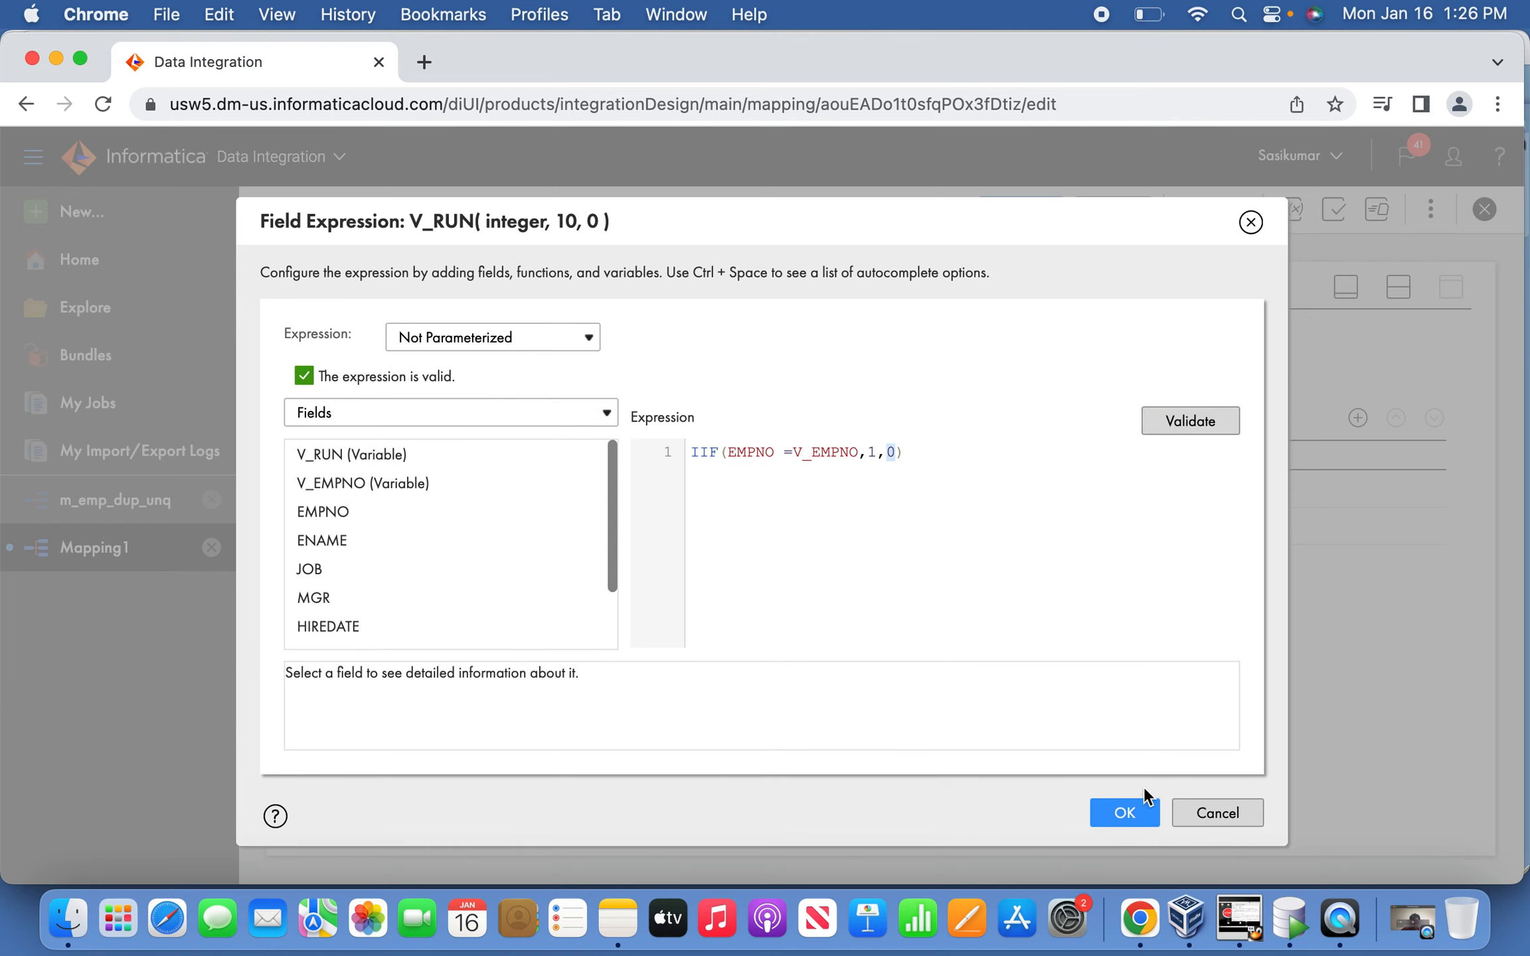
click(1128, 811)
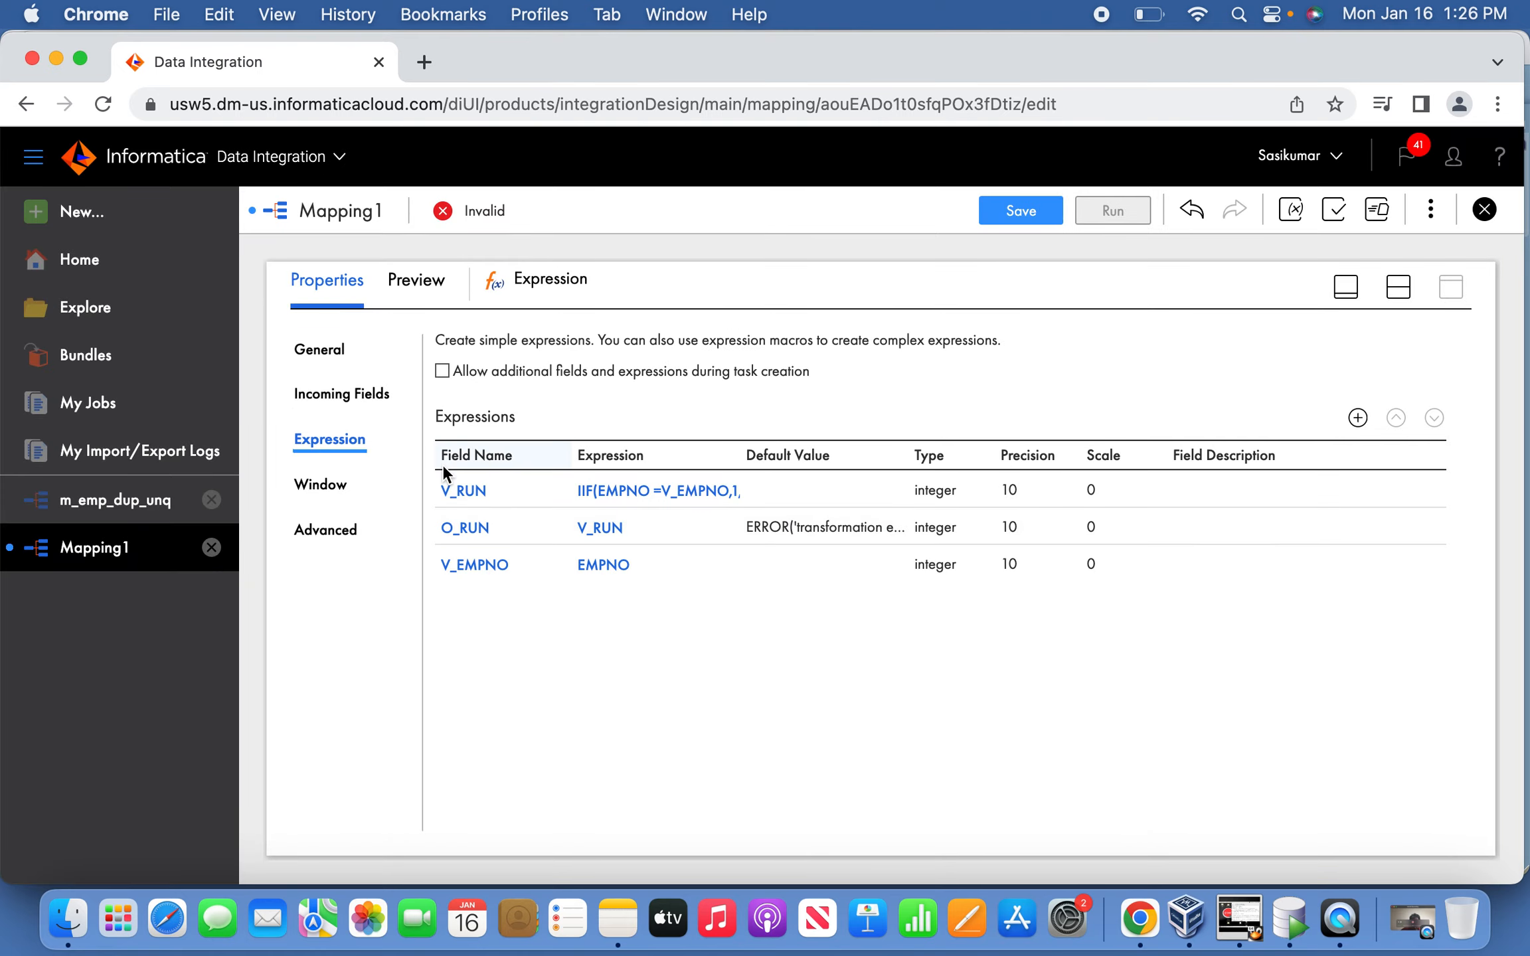
Save Mapping1 and move Target further right to make room.
click(1021, 210)
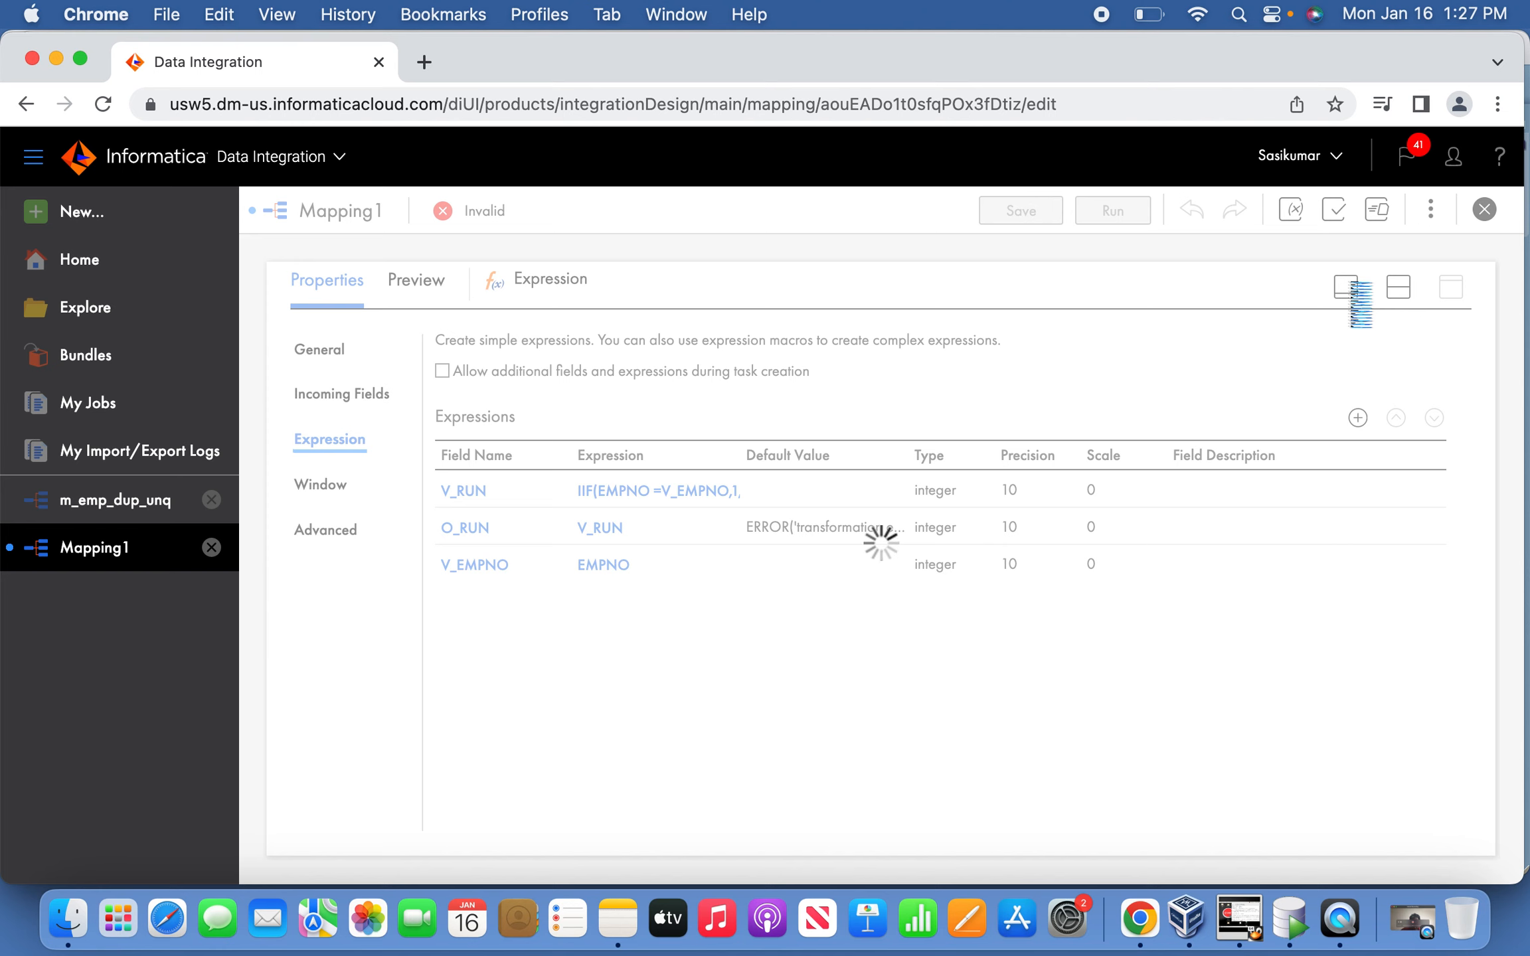
click(1348, 287)
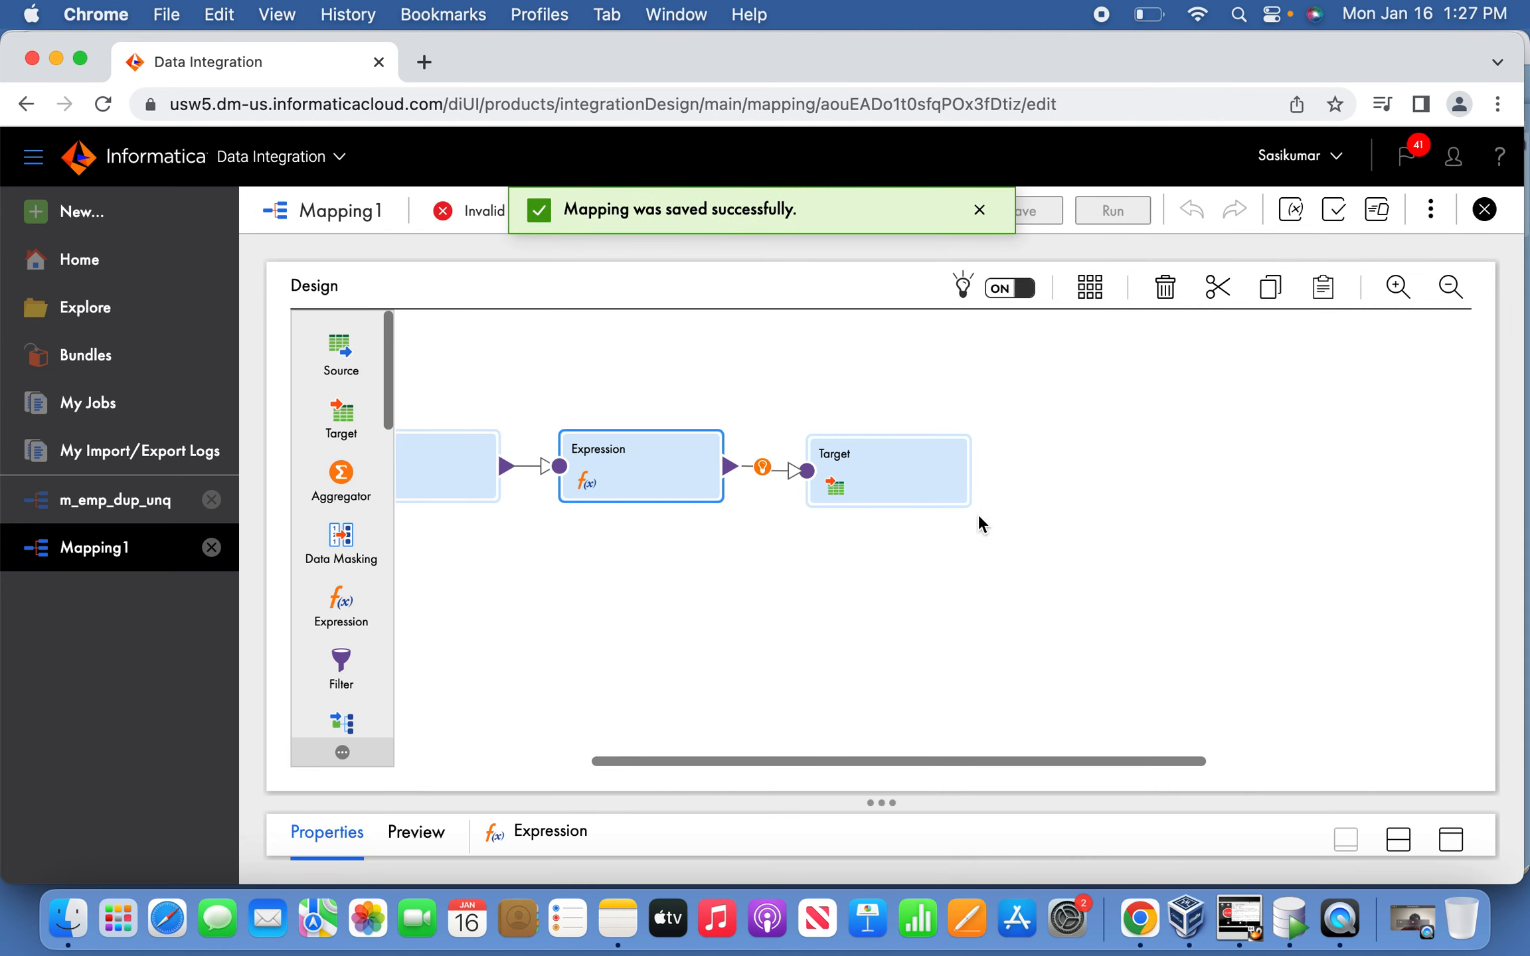
drag(901, 463, 1084, 467)
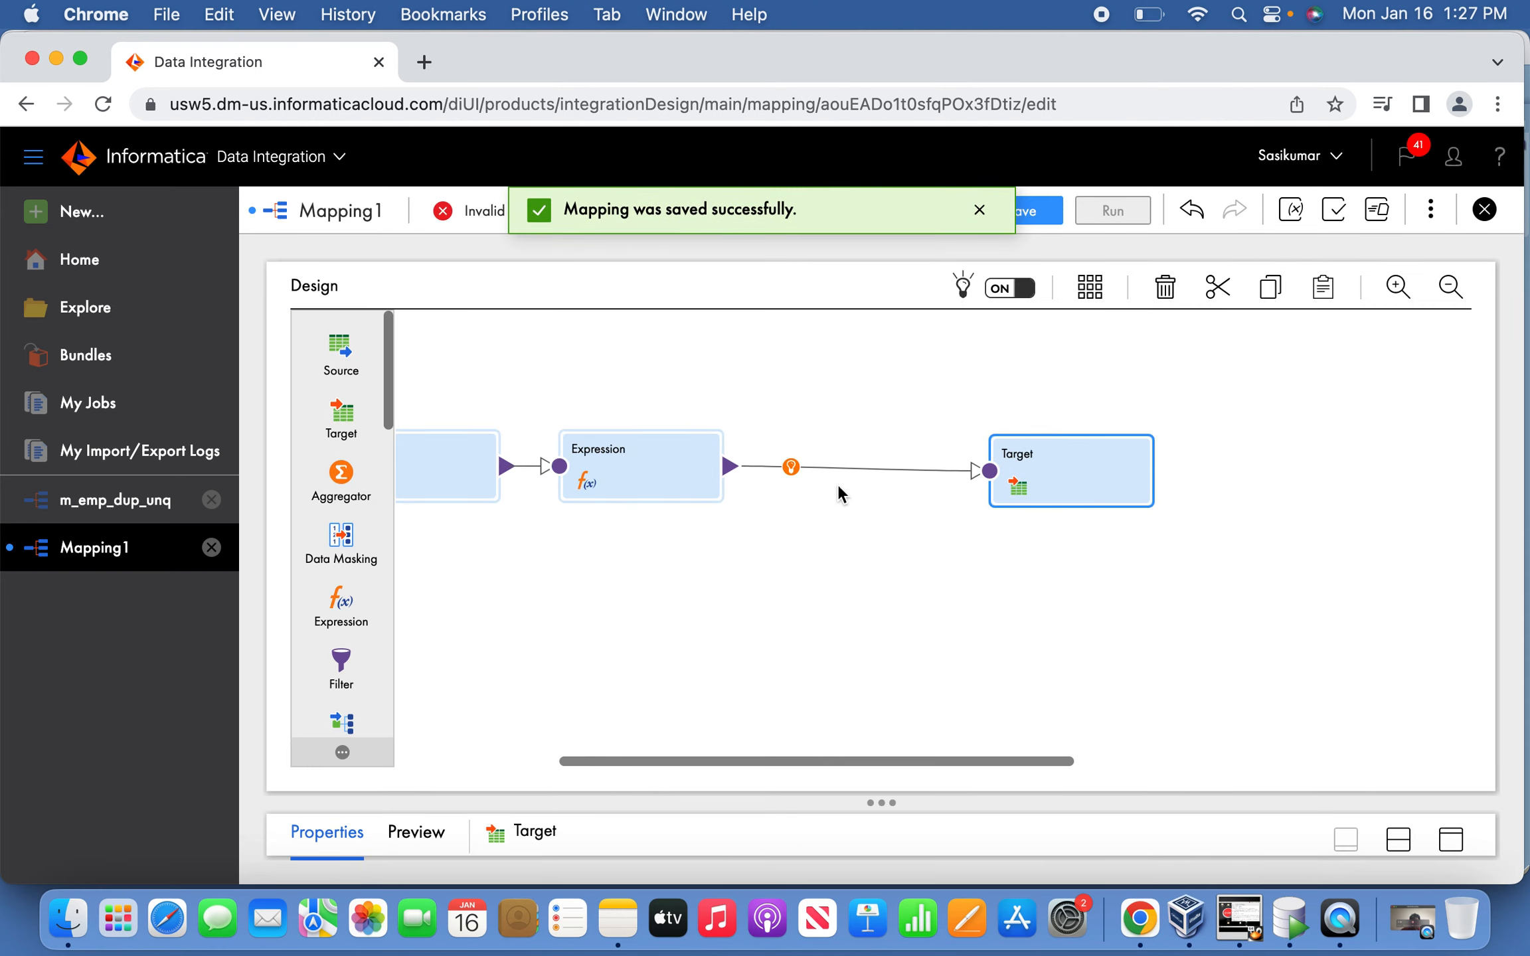
Insert a Router transformation on the Expression-to-Target link and select it.
click(790, 467)
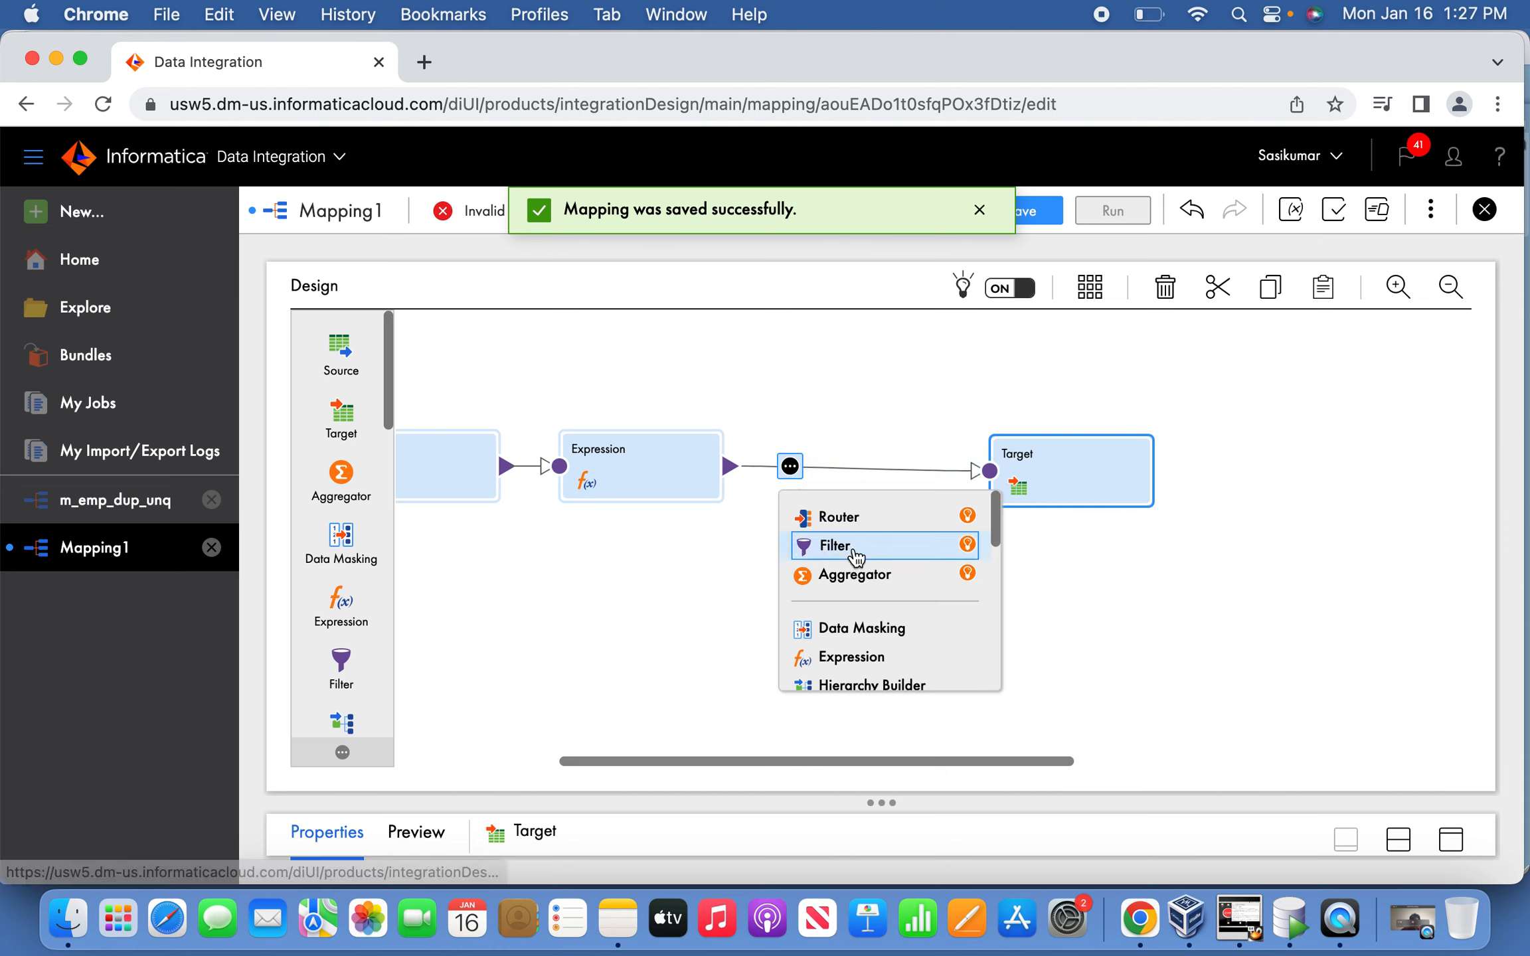
click(856, 517)
drag(909, 473, 1147, 472)
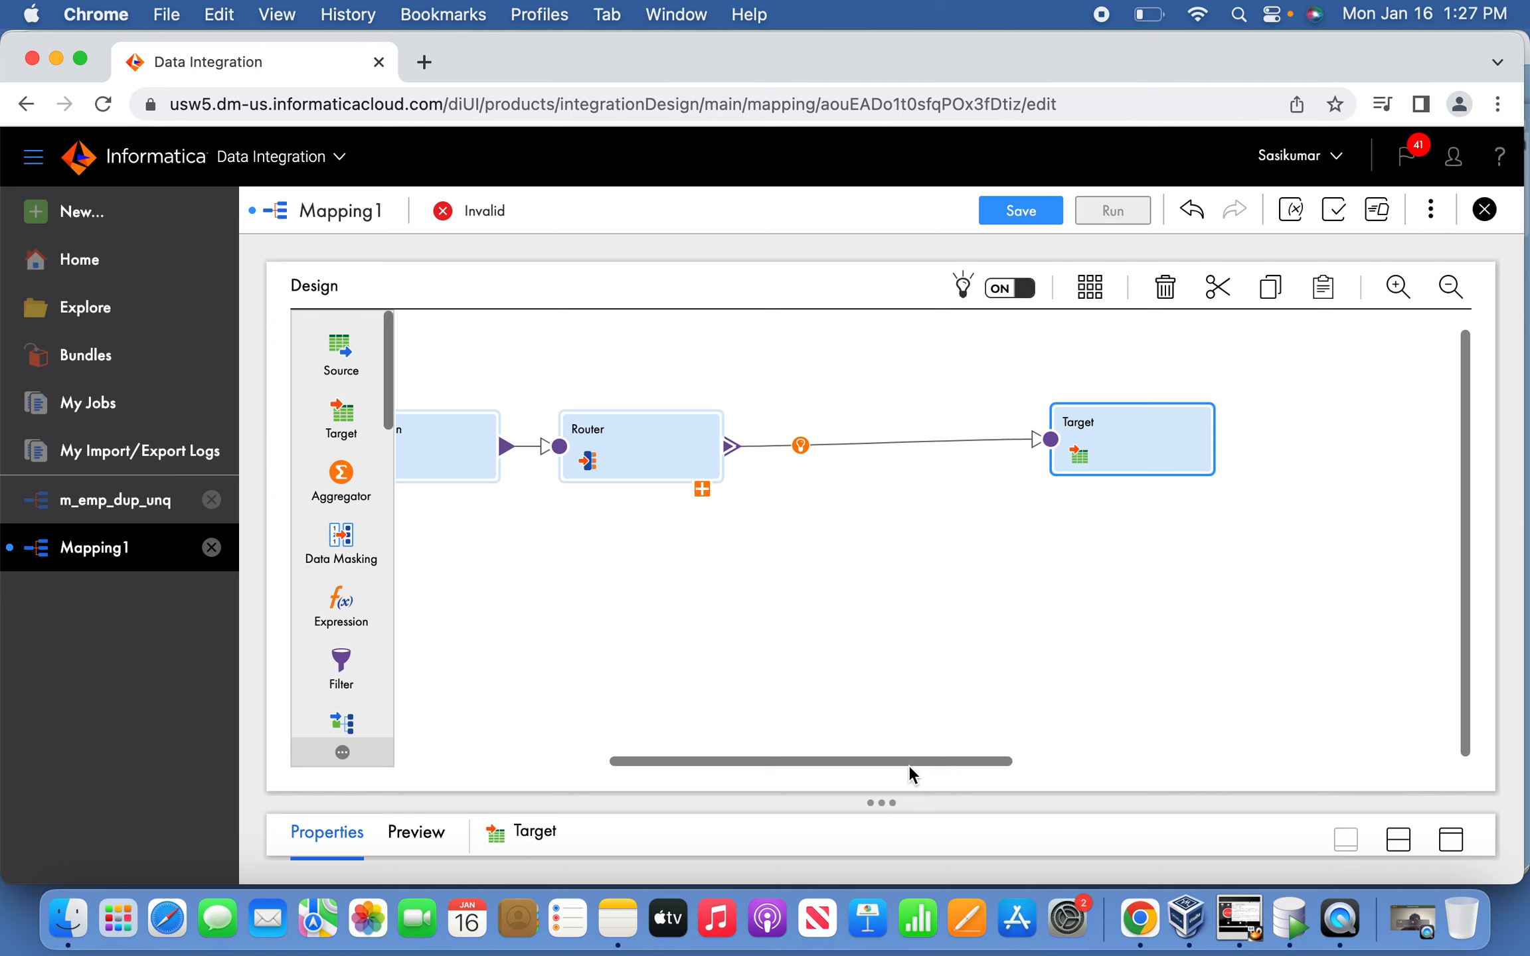
drag(821, 762, 657, 761)
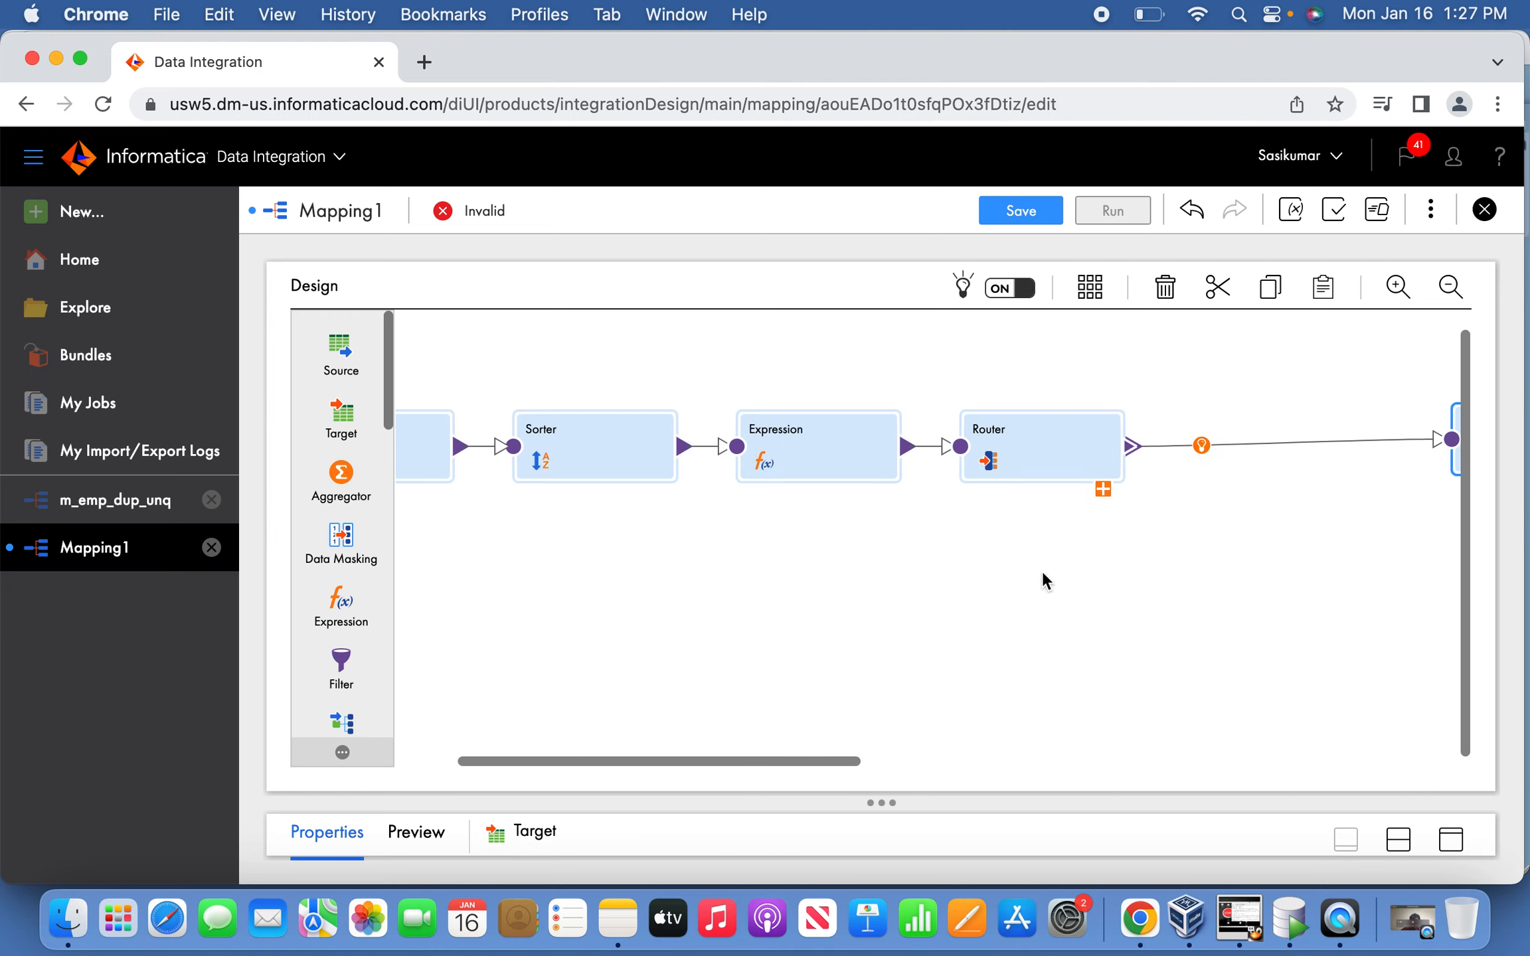
click(1050, 454)
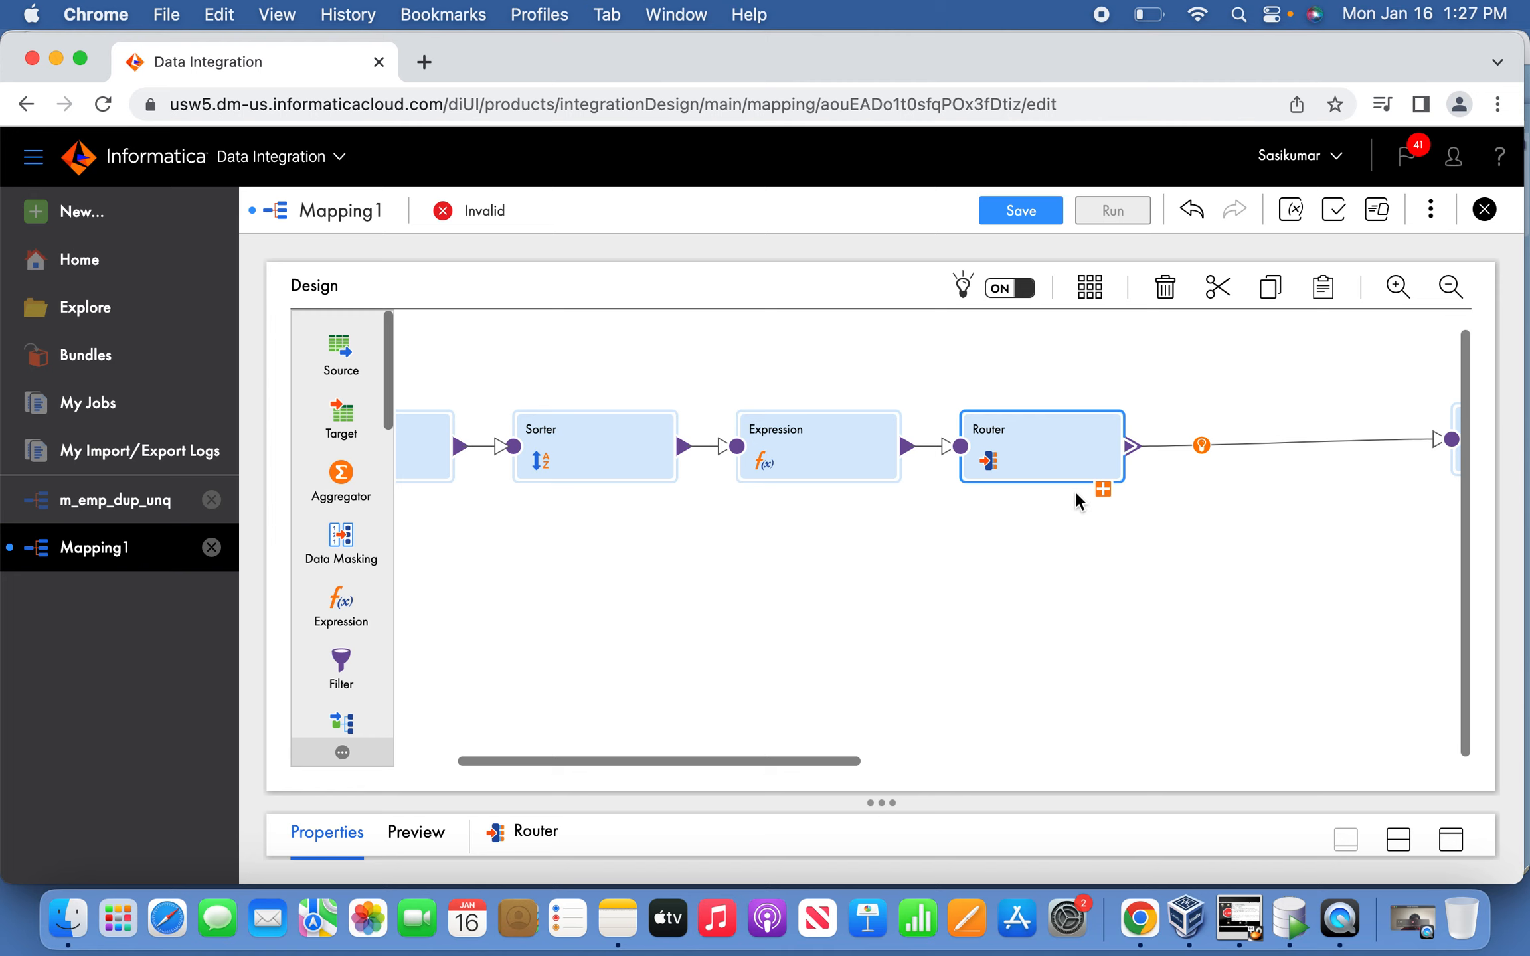
Add a Router output group named UNIQUE.
click(1442, 831)
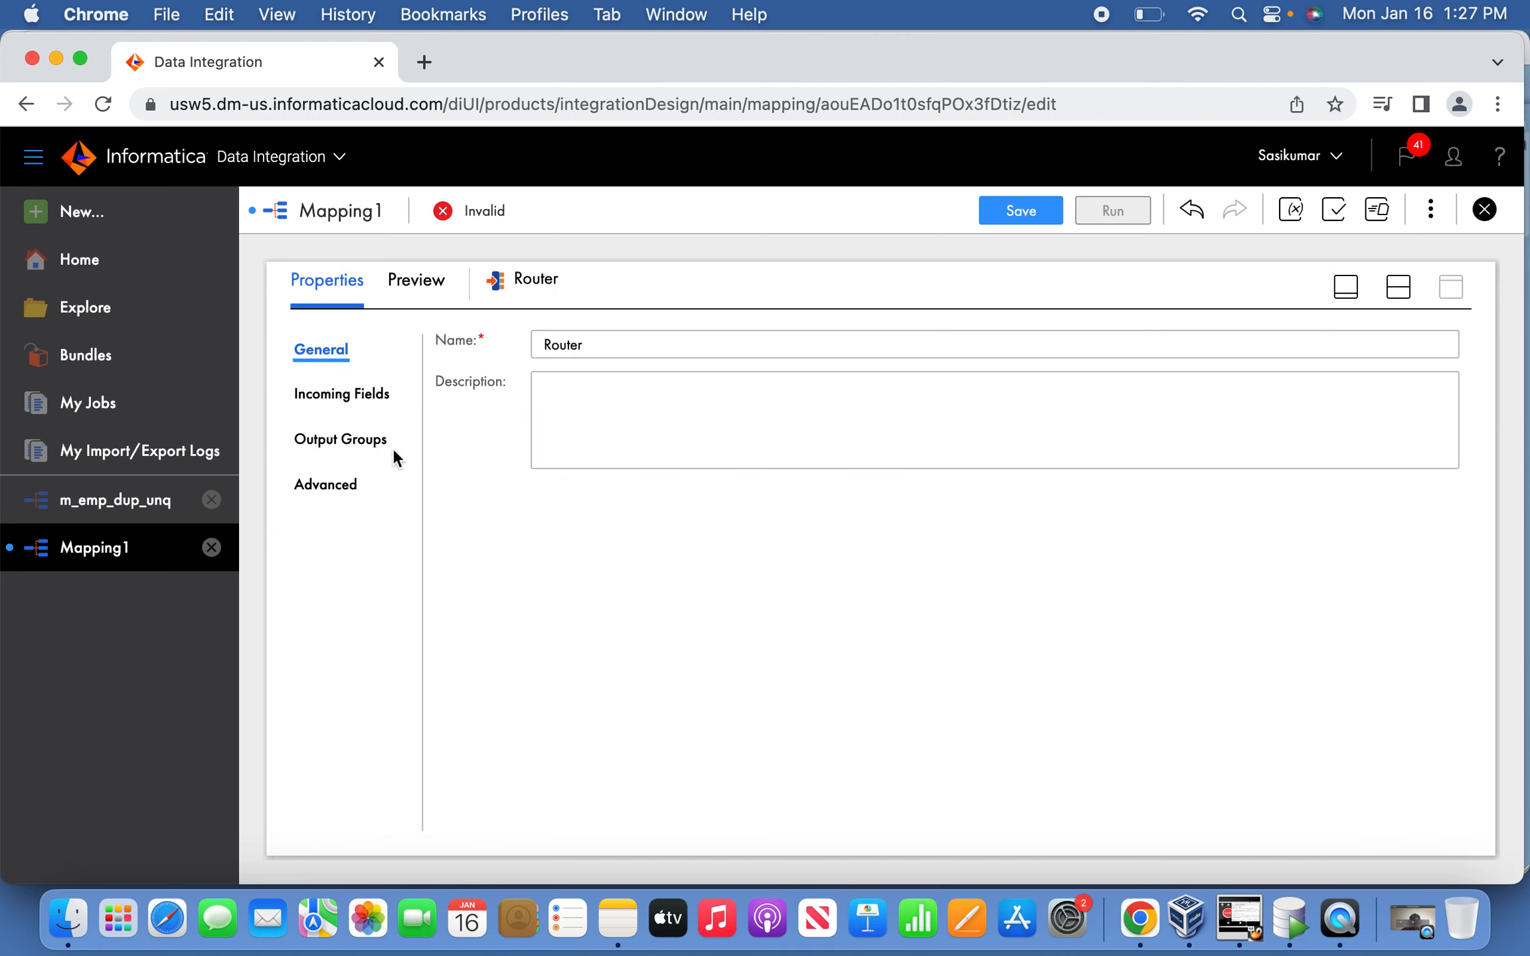
click(372, 441)
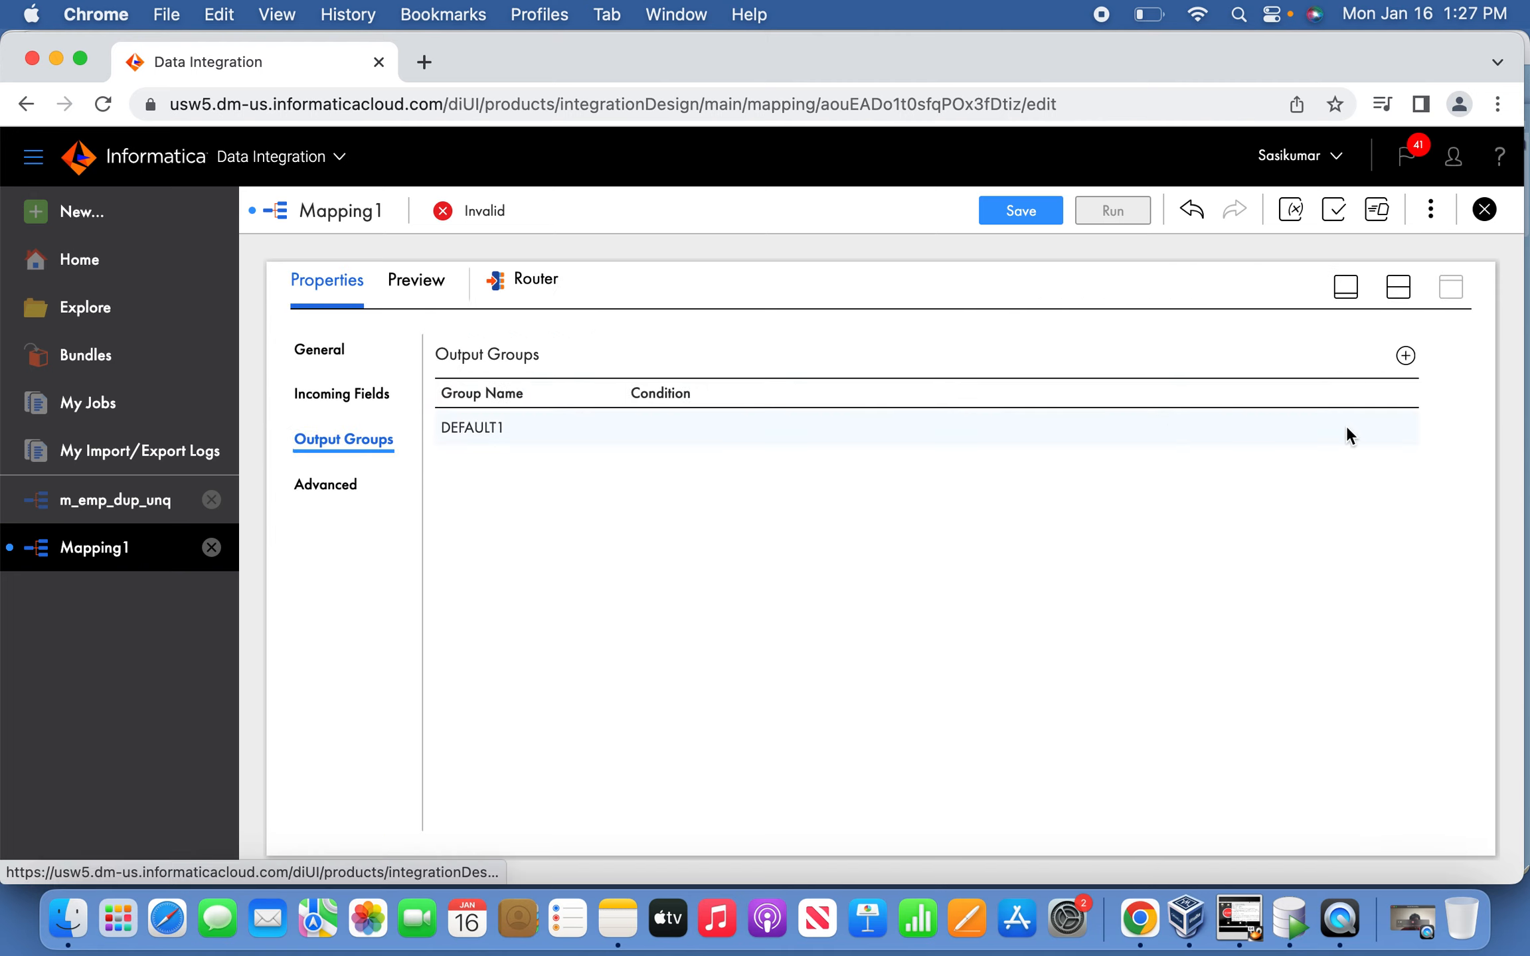
click(1405, 356)
click(508, 473)
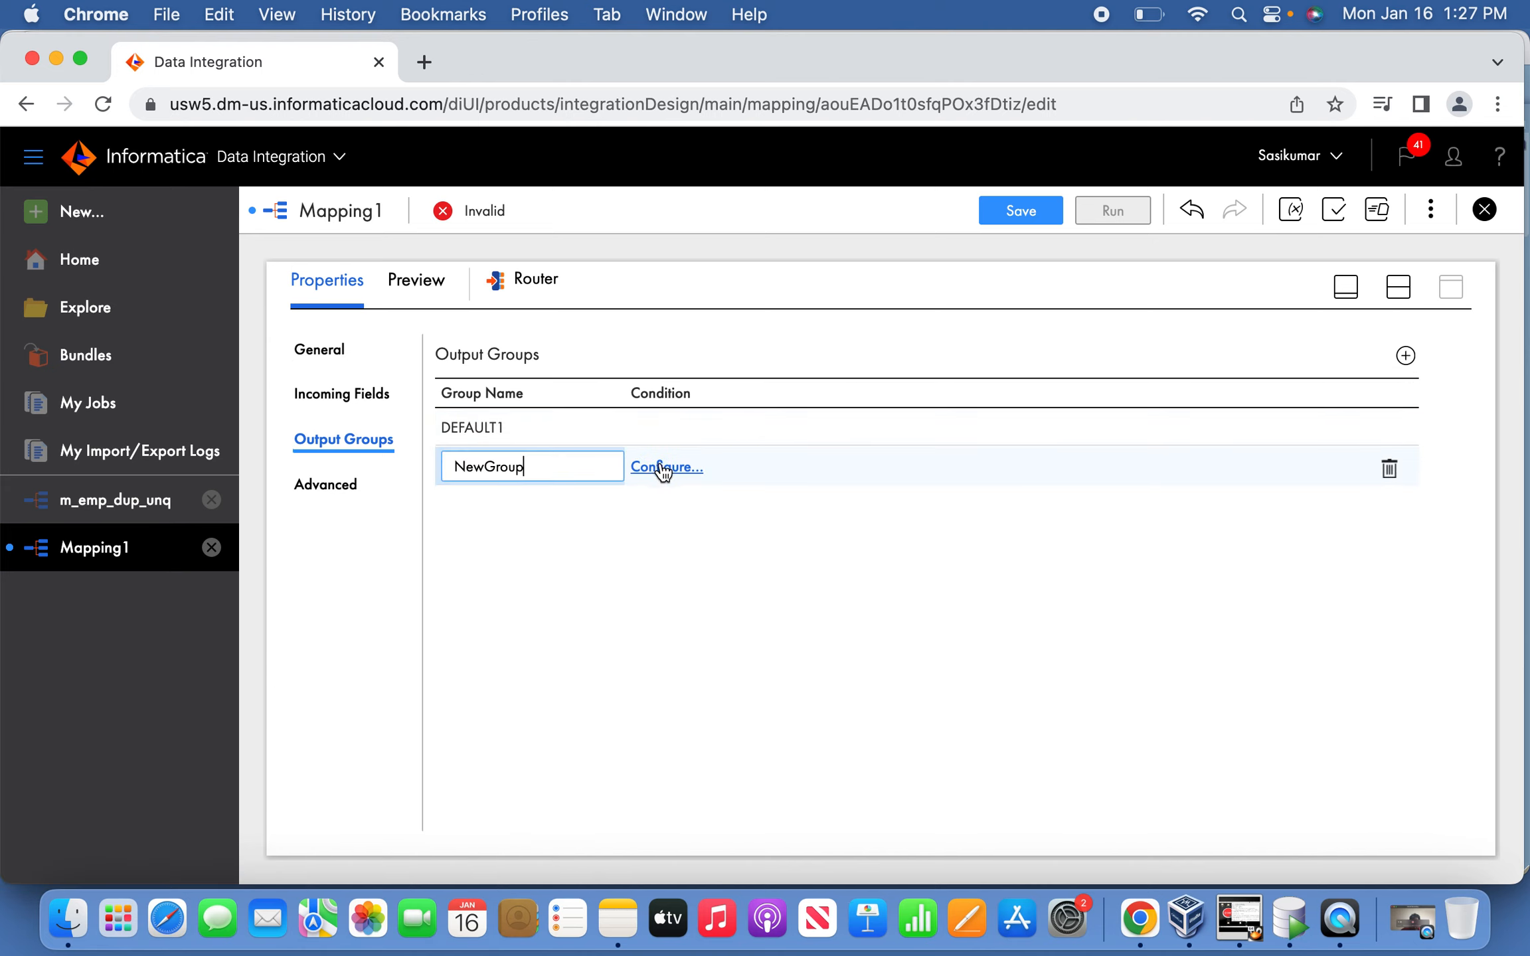
drag(570, 471, 407, 469)
text(UNIQUE)
Give the UNIQUE group the advanced filter condition O_RUN=0, validated.
click(666, 467)
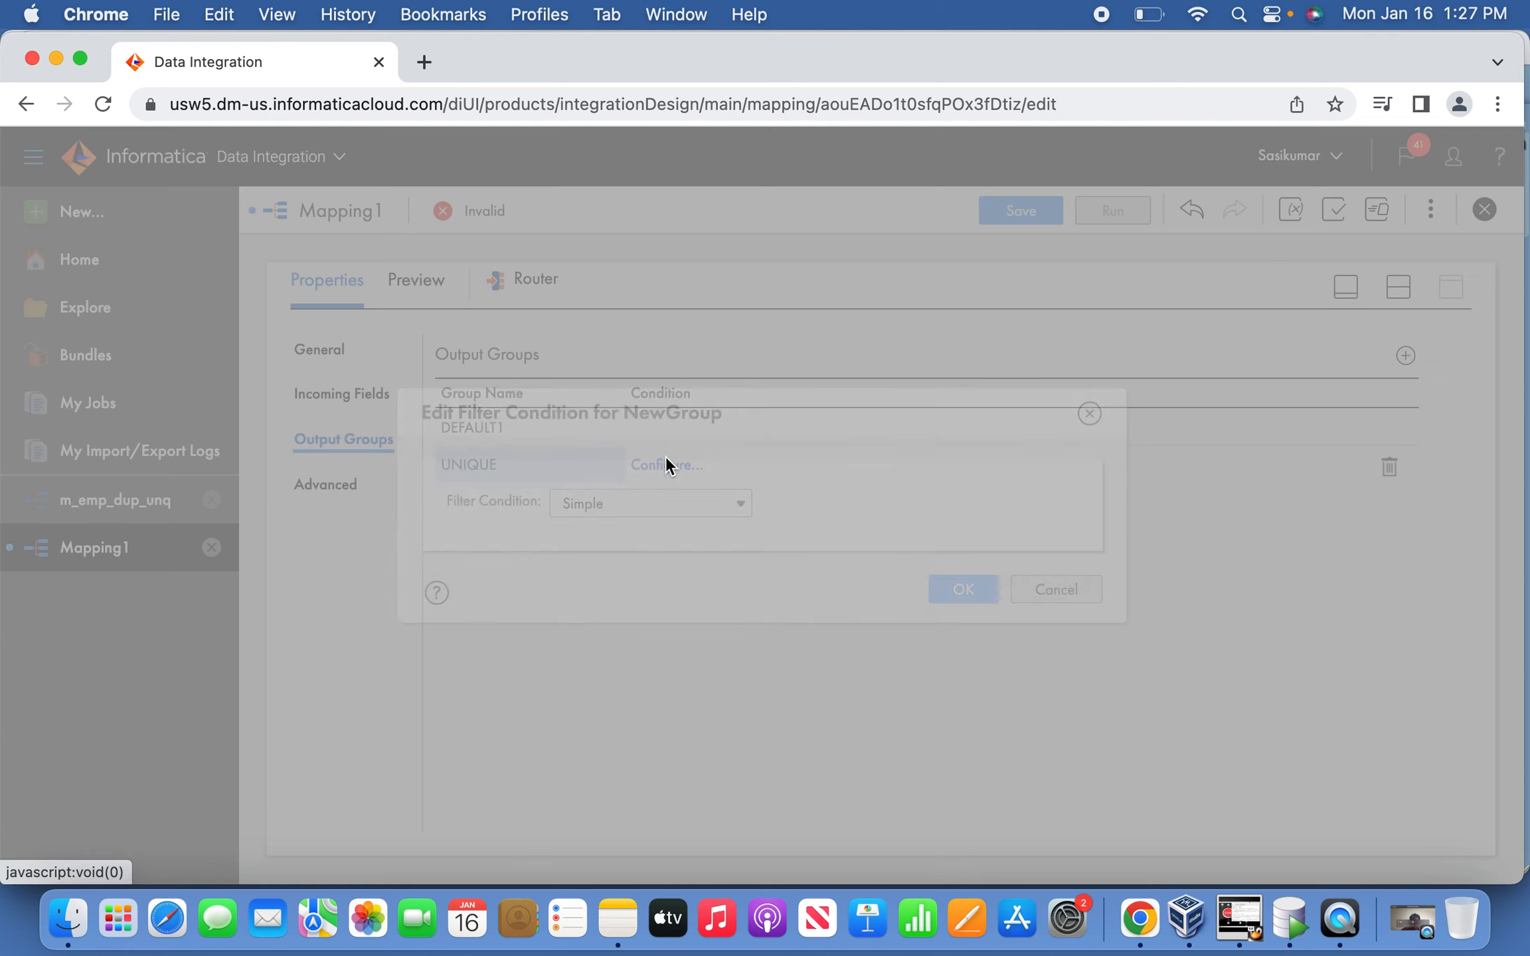
click(739, 503)
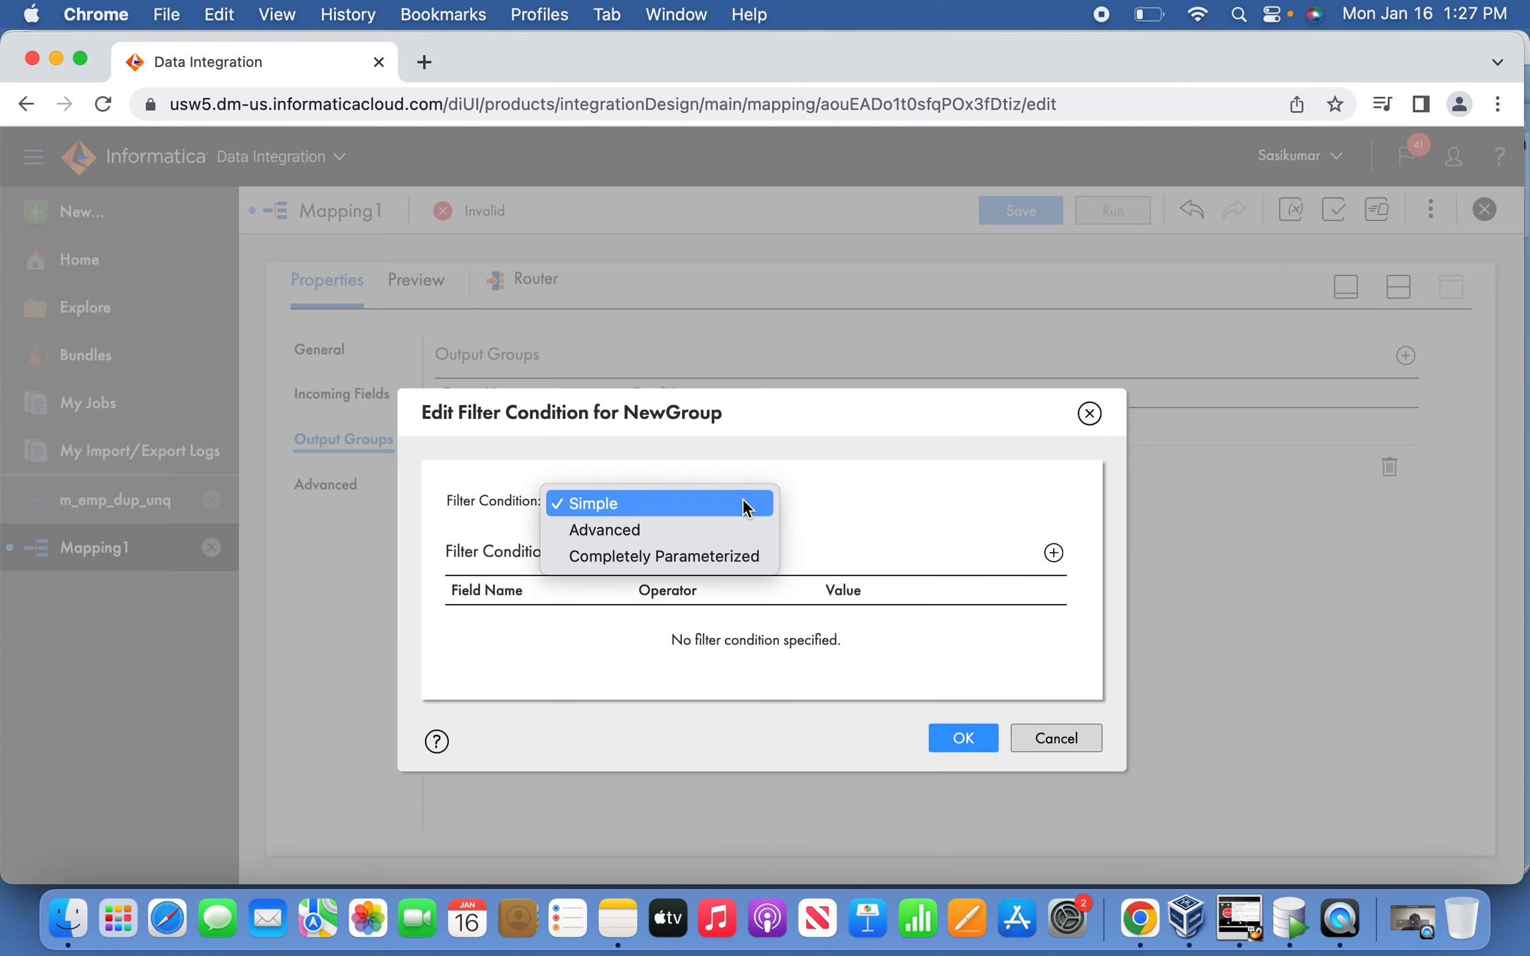
click(702, 527)
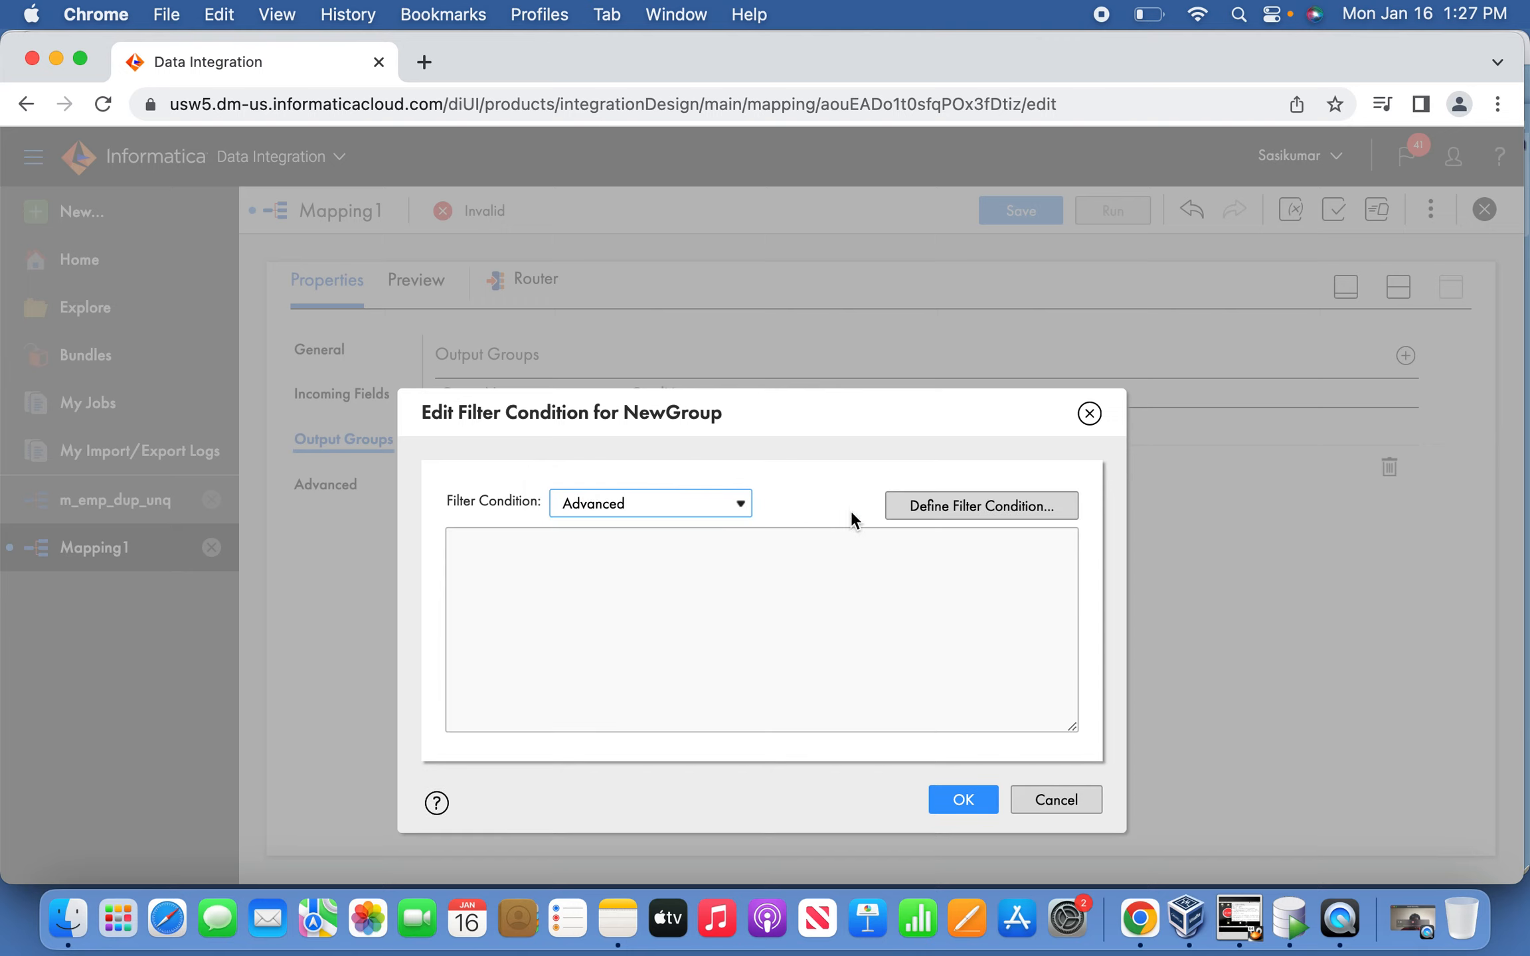
click(972, 504)
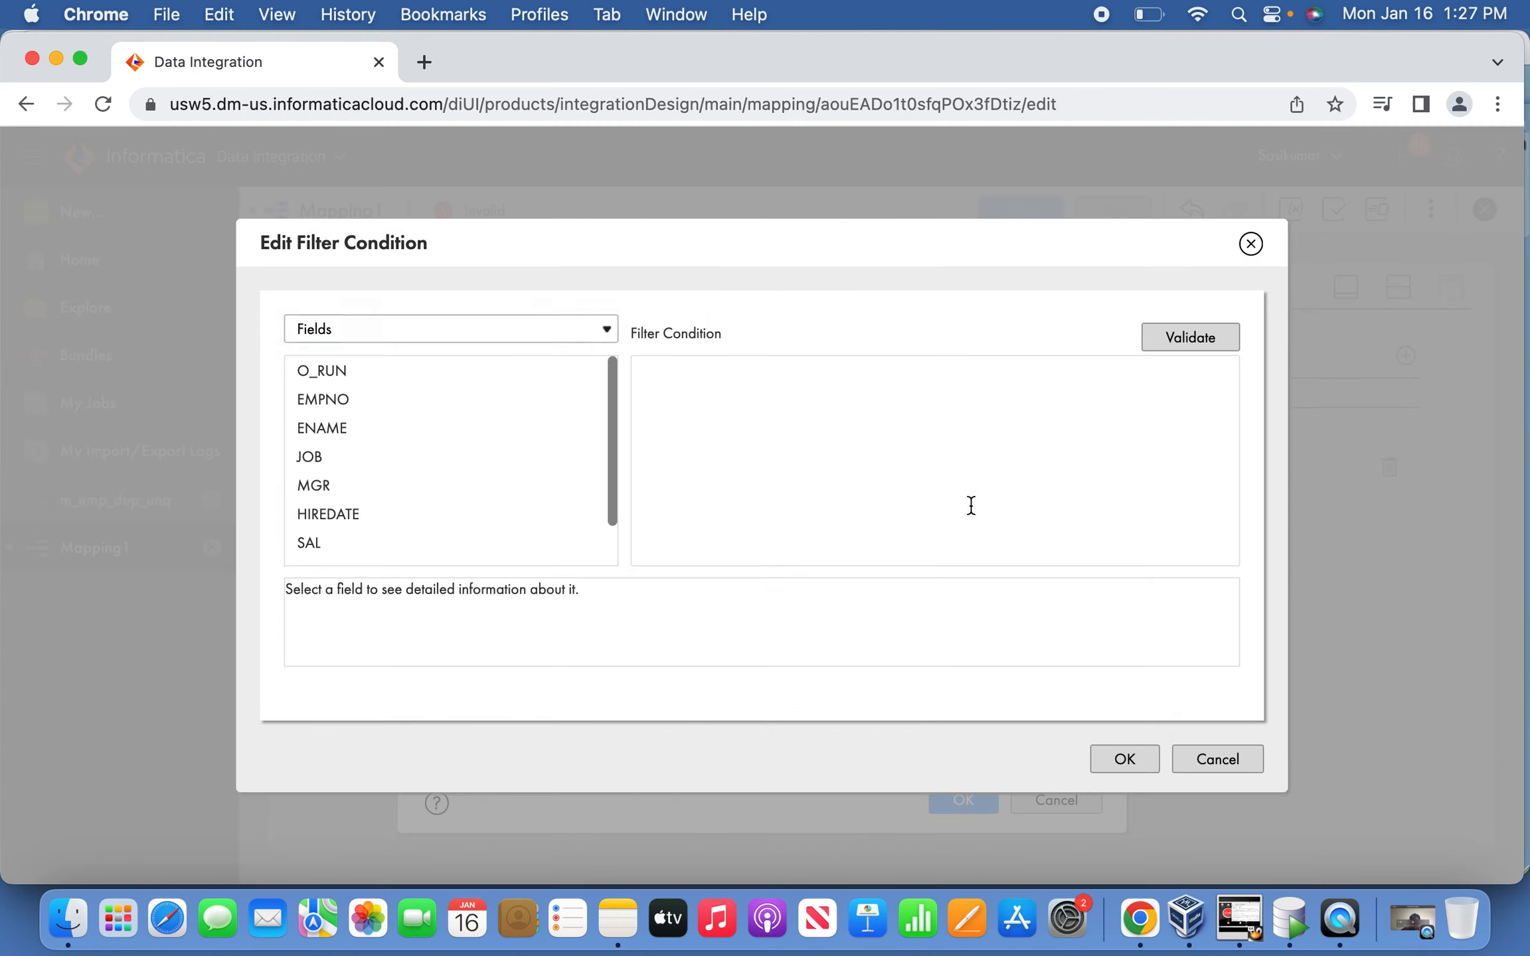
click(577, 372)
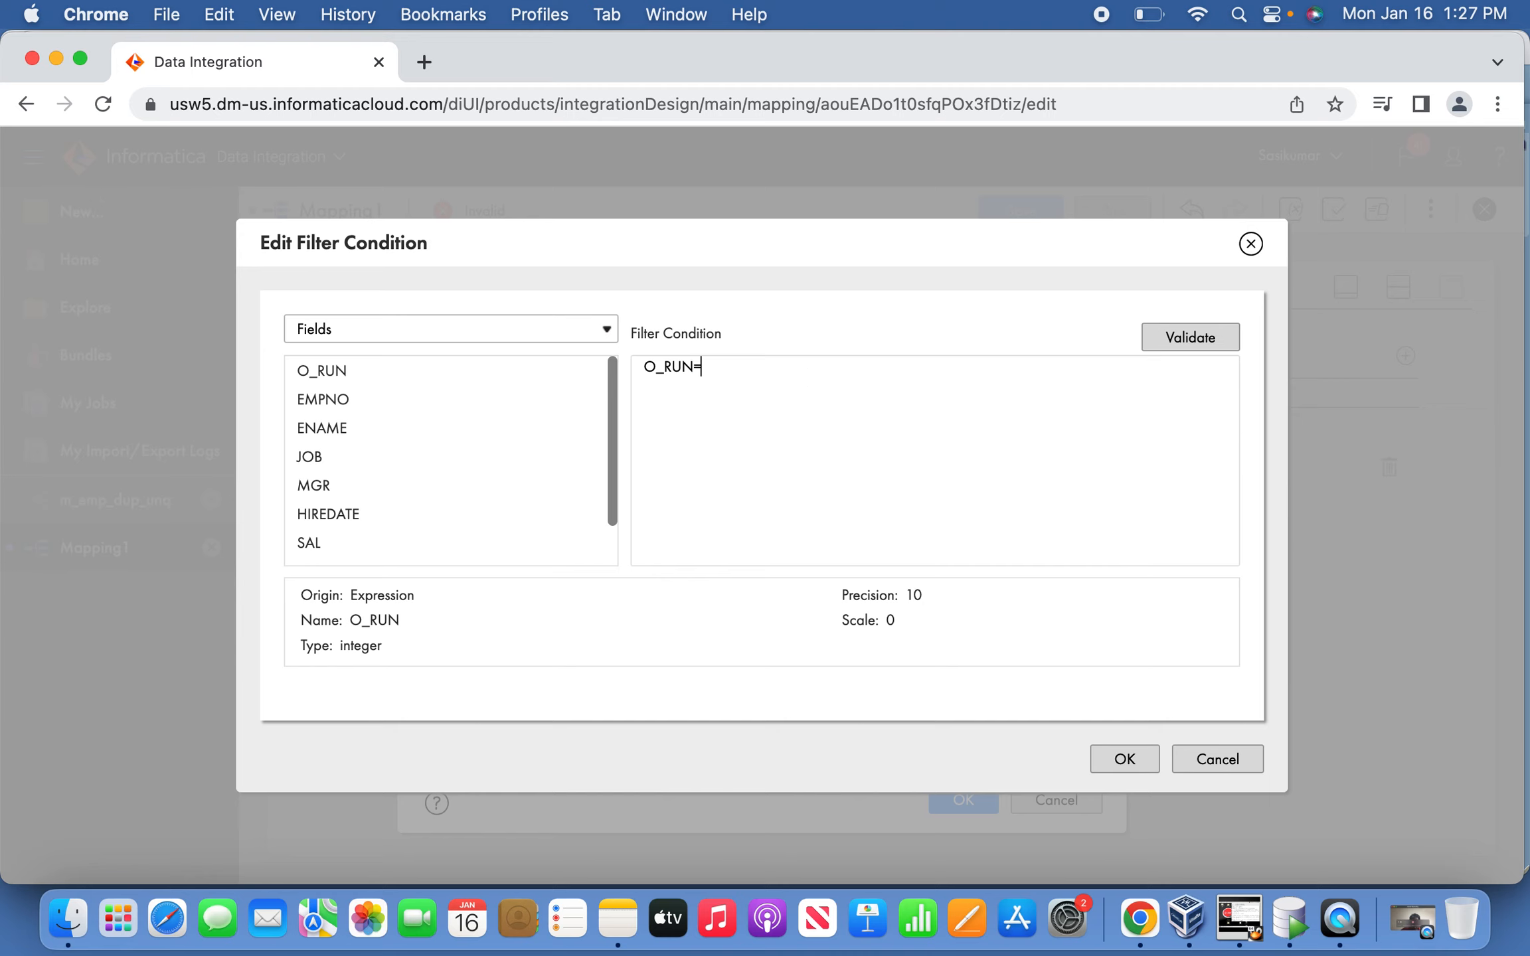
text(=0)
click(1198, 343)
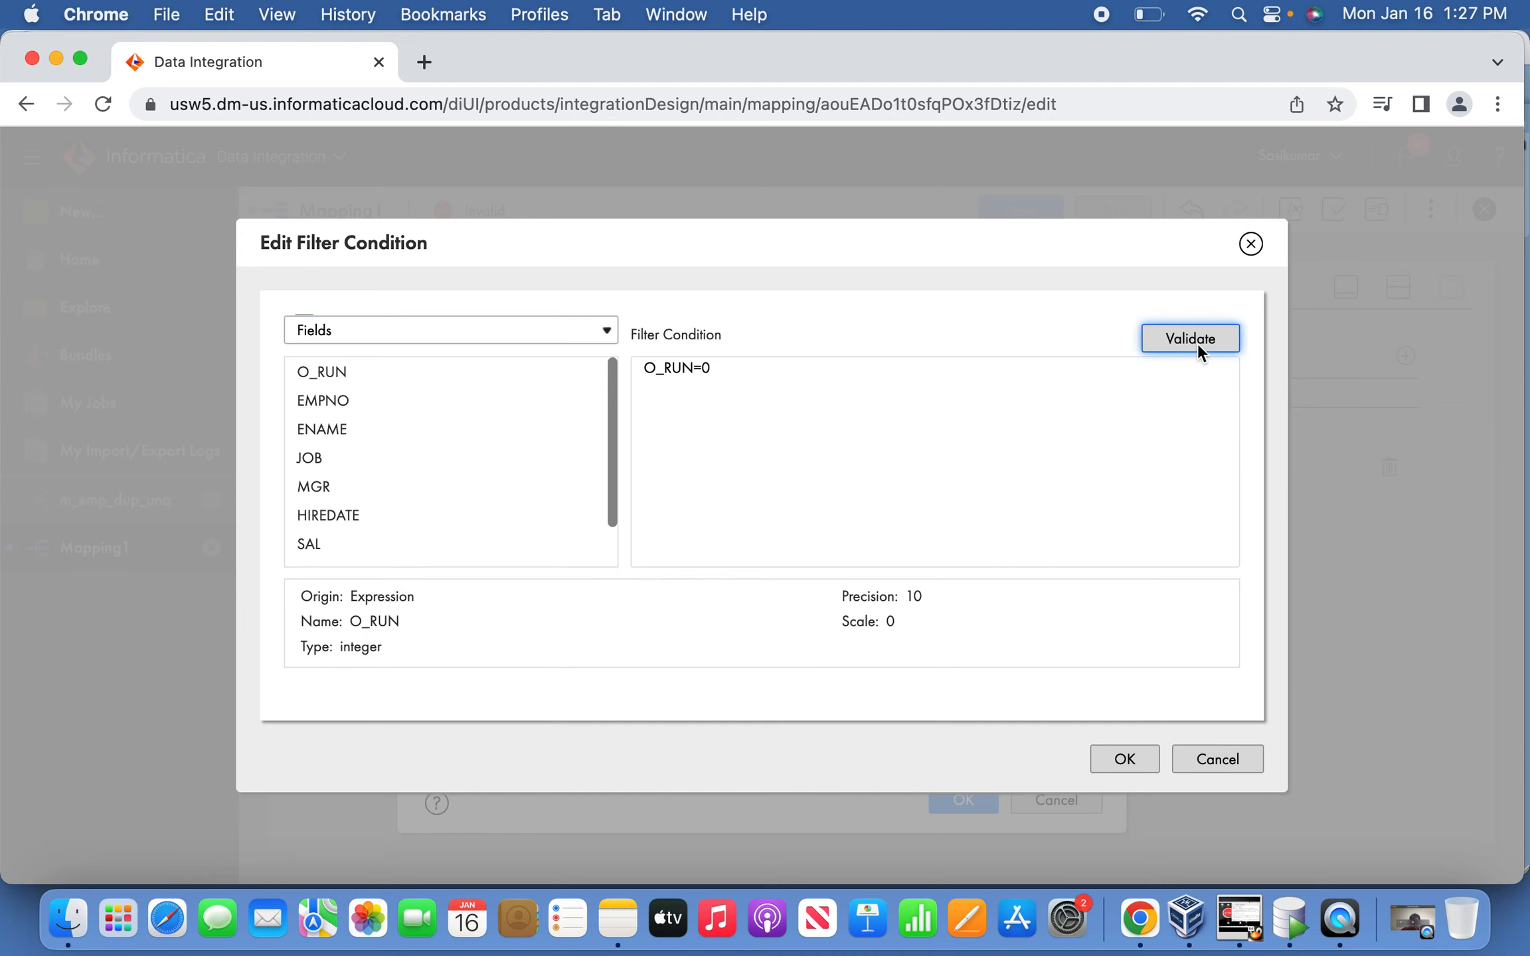
click(1127, 758)
click(964, 802)
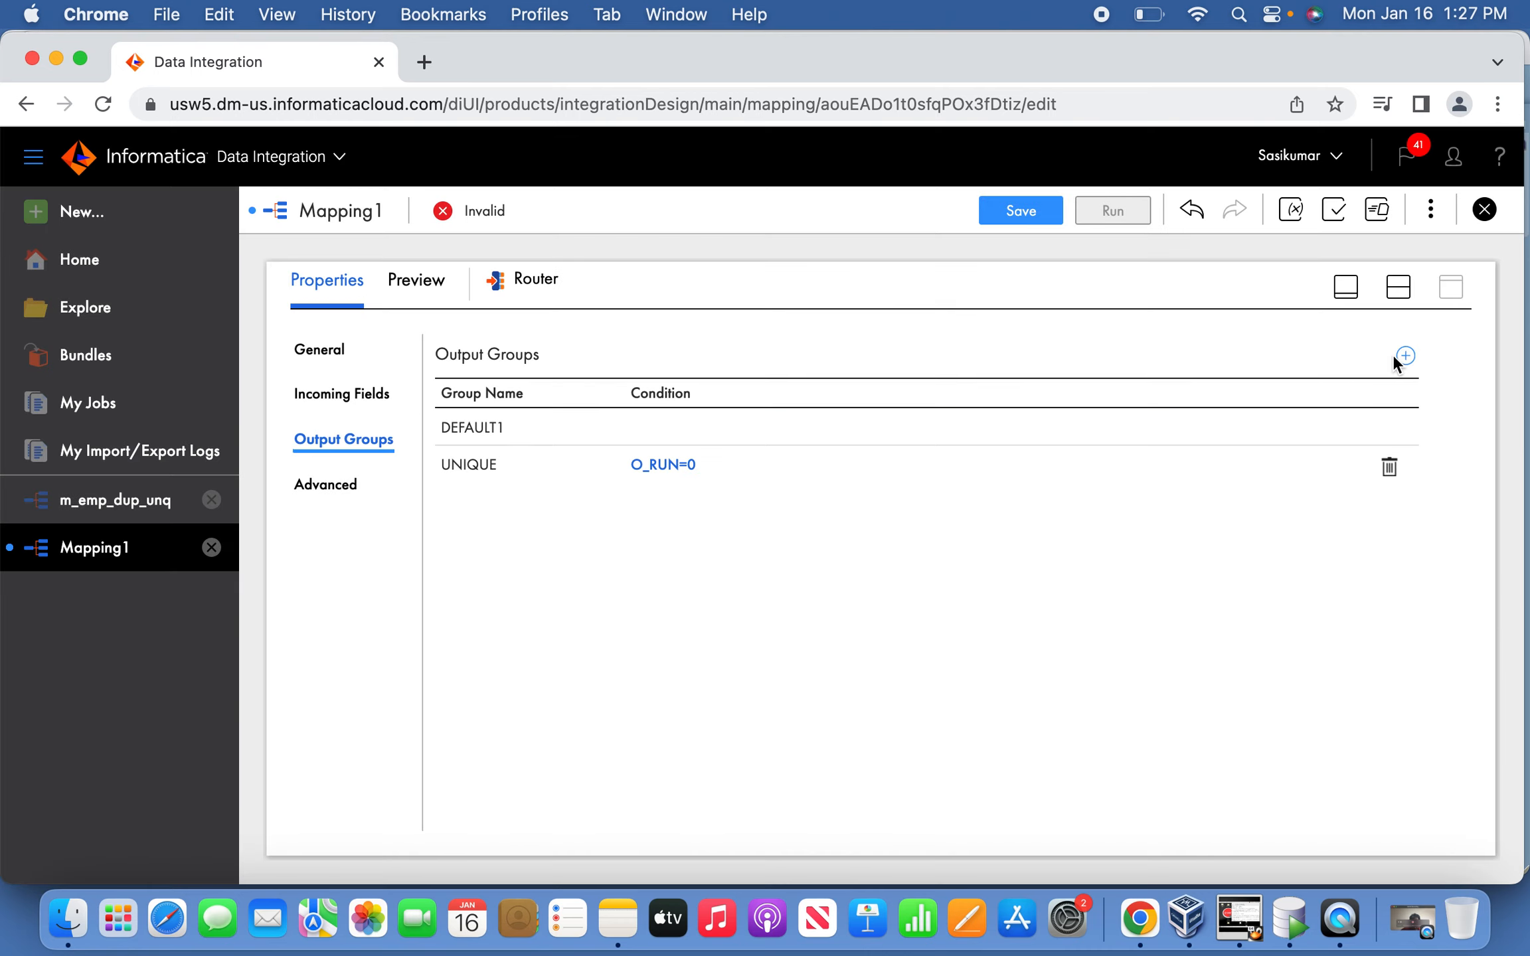
Add a DUPLICATE group with condition O_RUN=1 and save the mapping.
click(1405, 355)
click(486, 516)
drag(538, 502, 387, 501)
text(DUPLICATE)
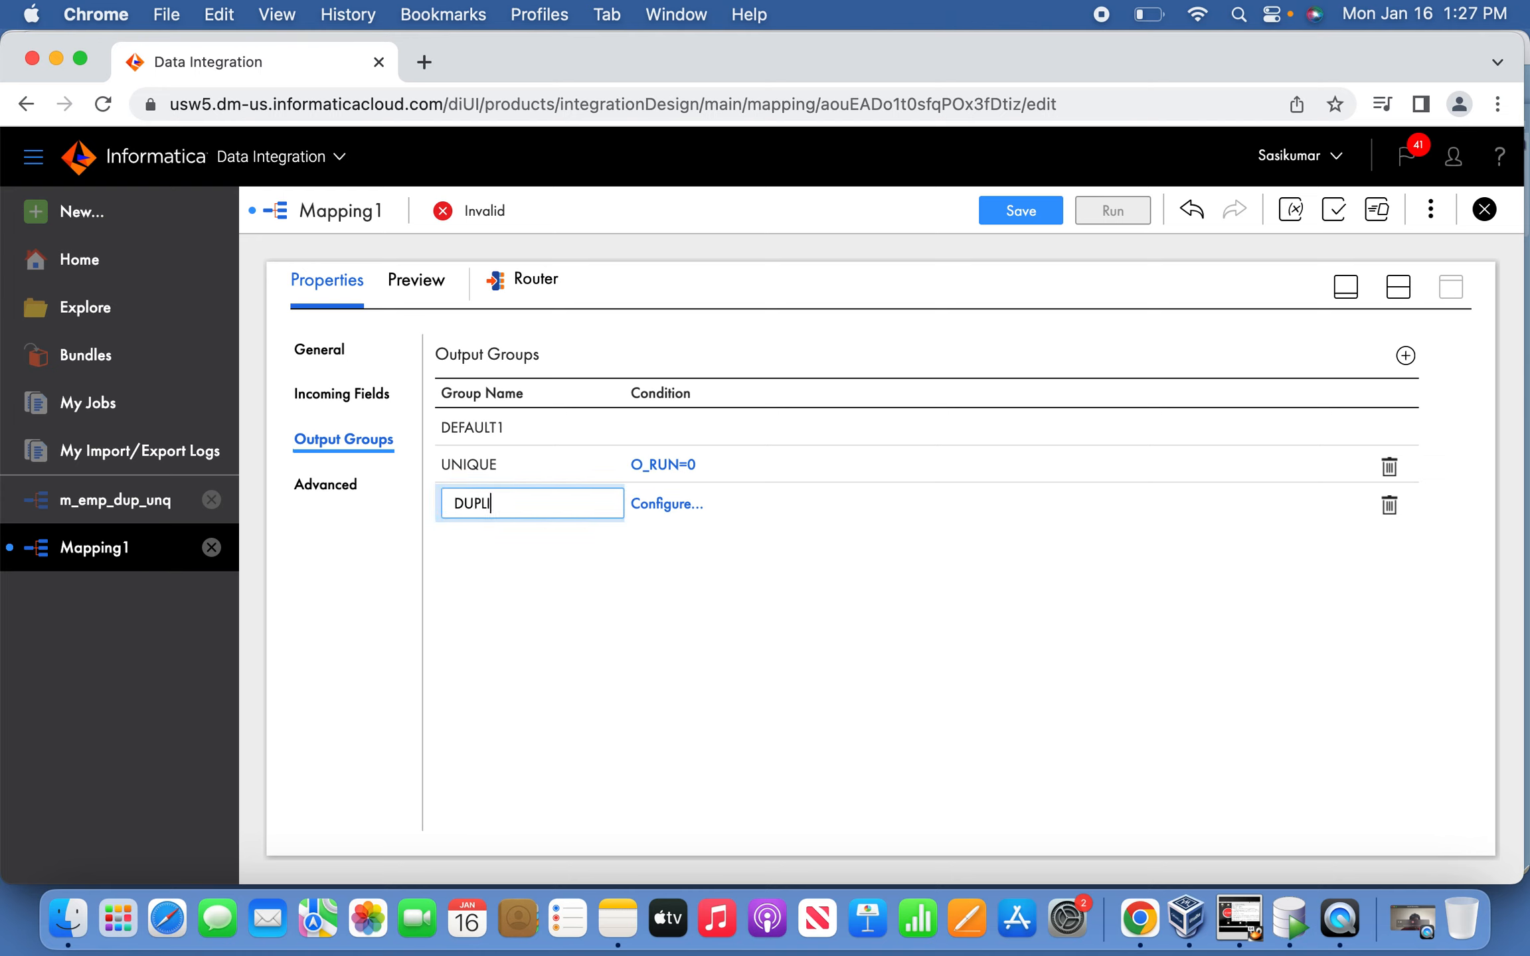
click(664, 503)
click(701, 514)
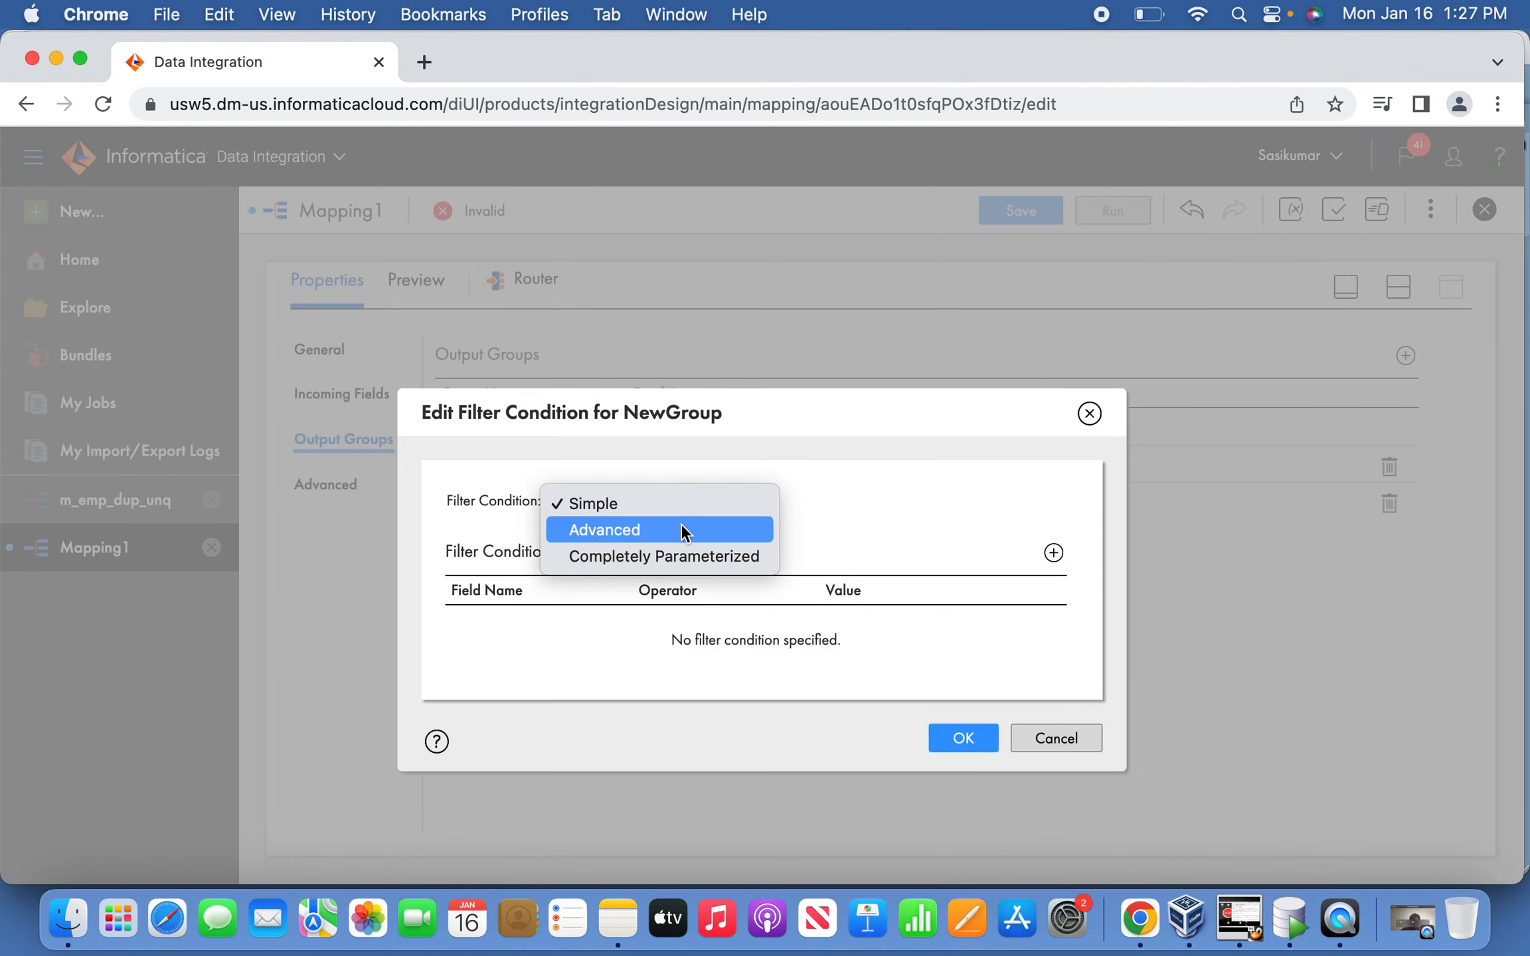
click(665, 532)
click(974, 506)
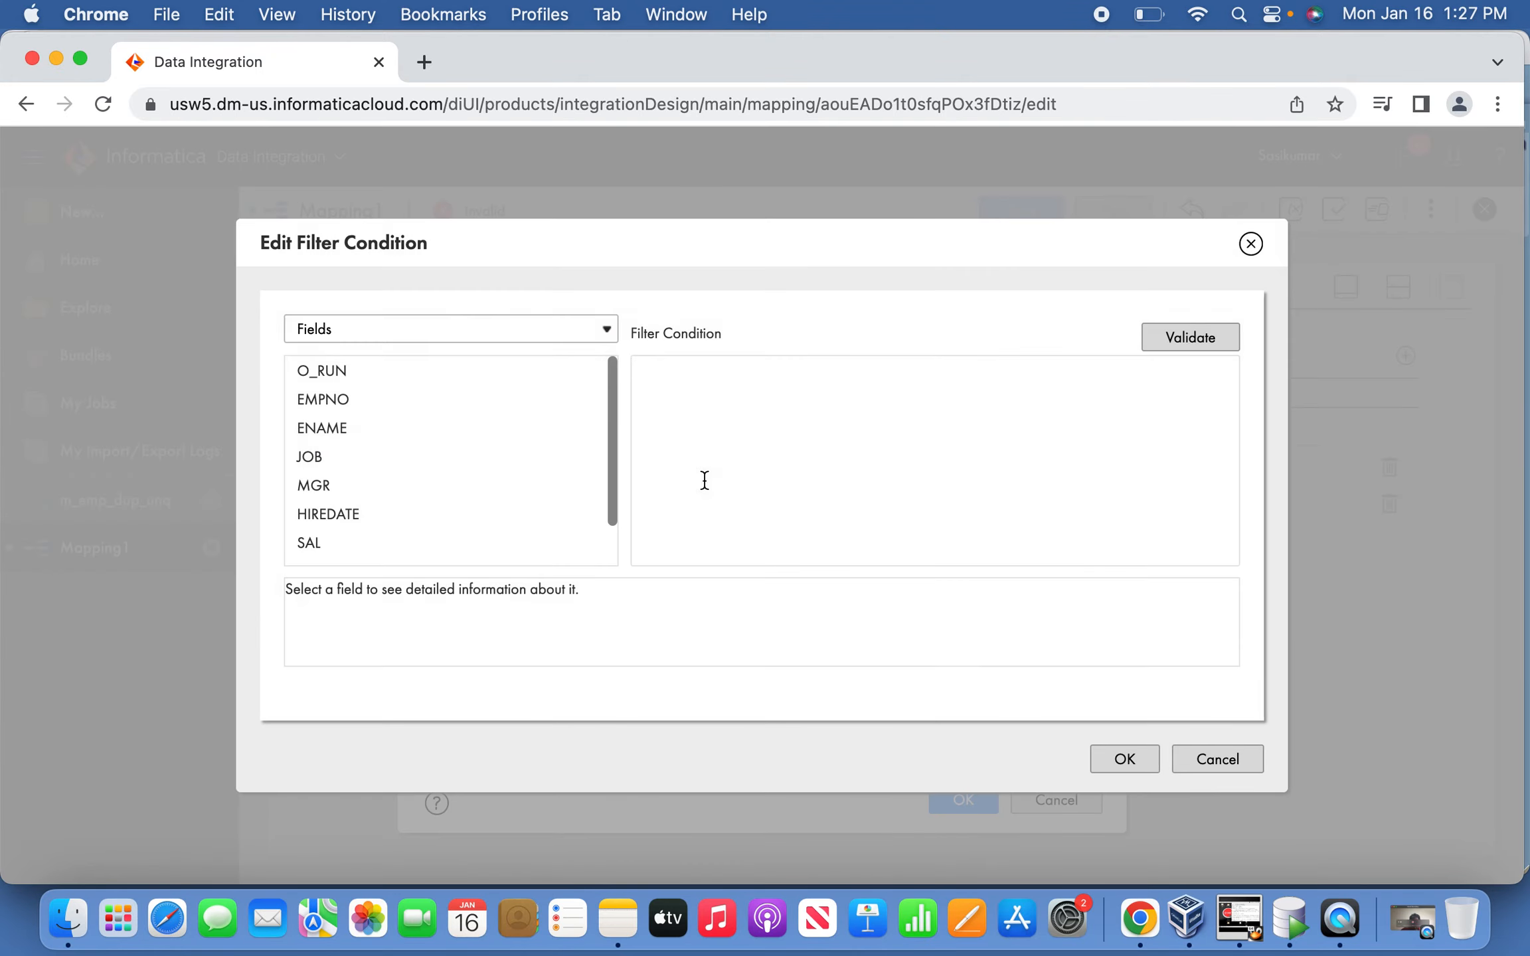
click(576, 370)
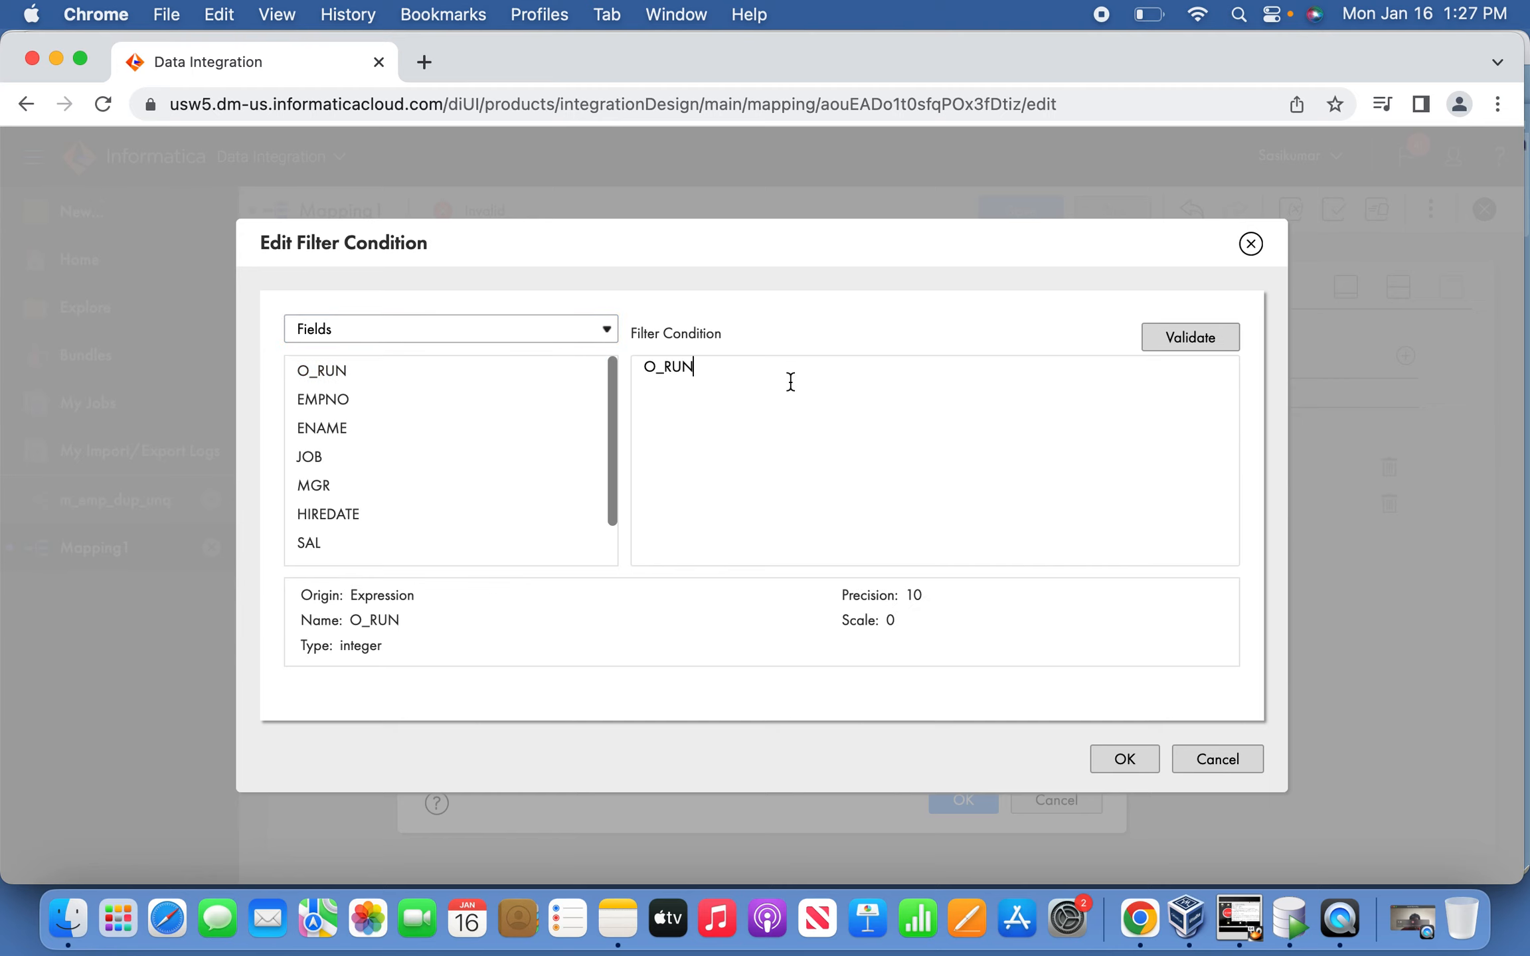
click(1110, 759)
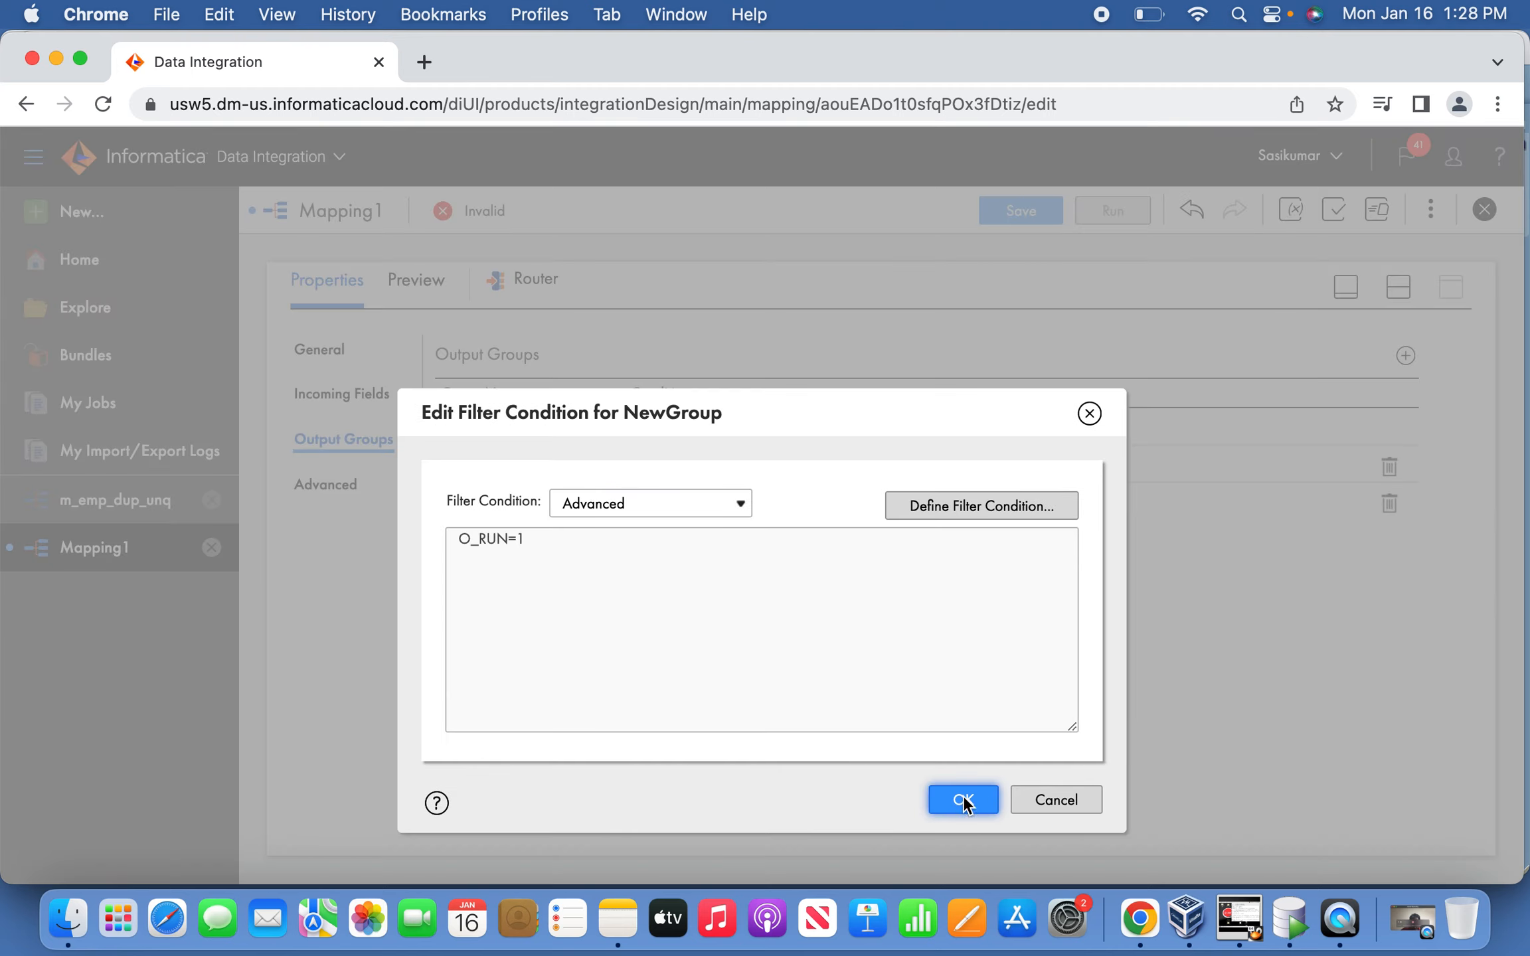
click(964, 799)
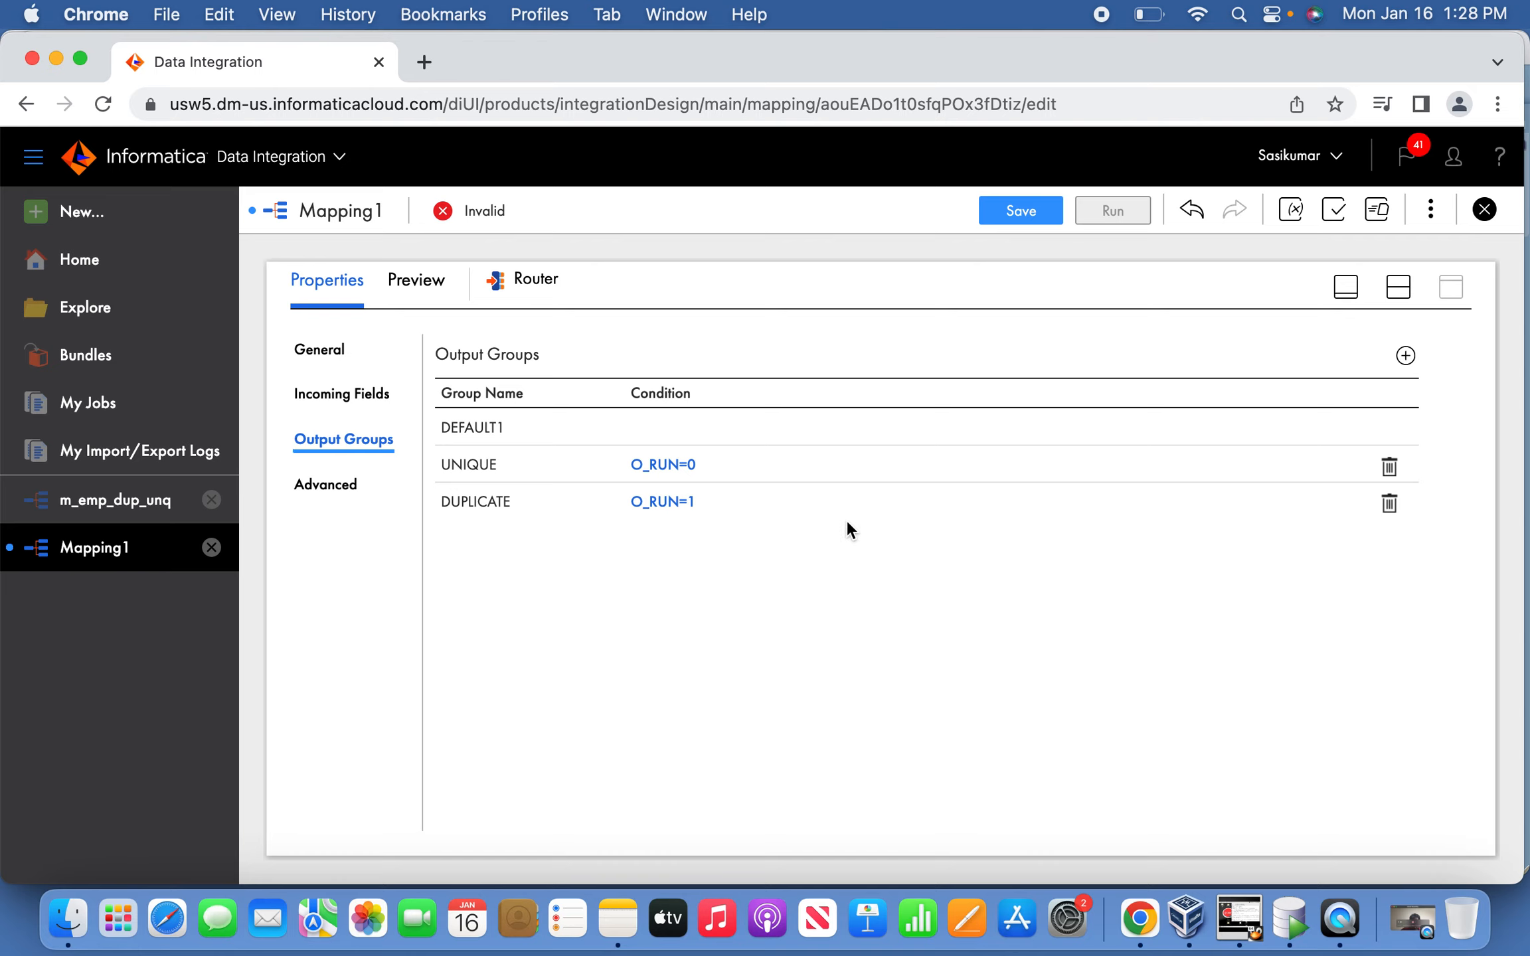
click(1029, 210)
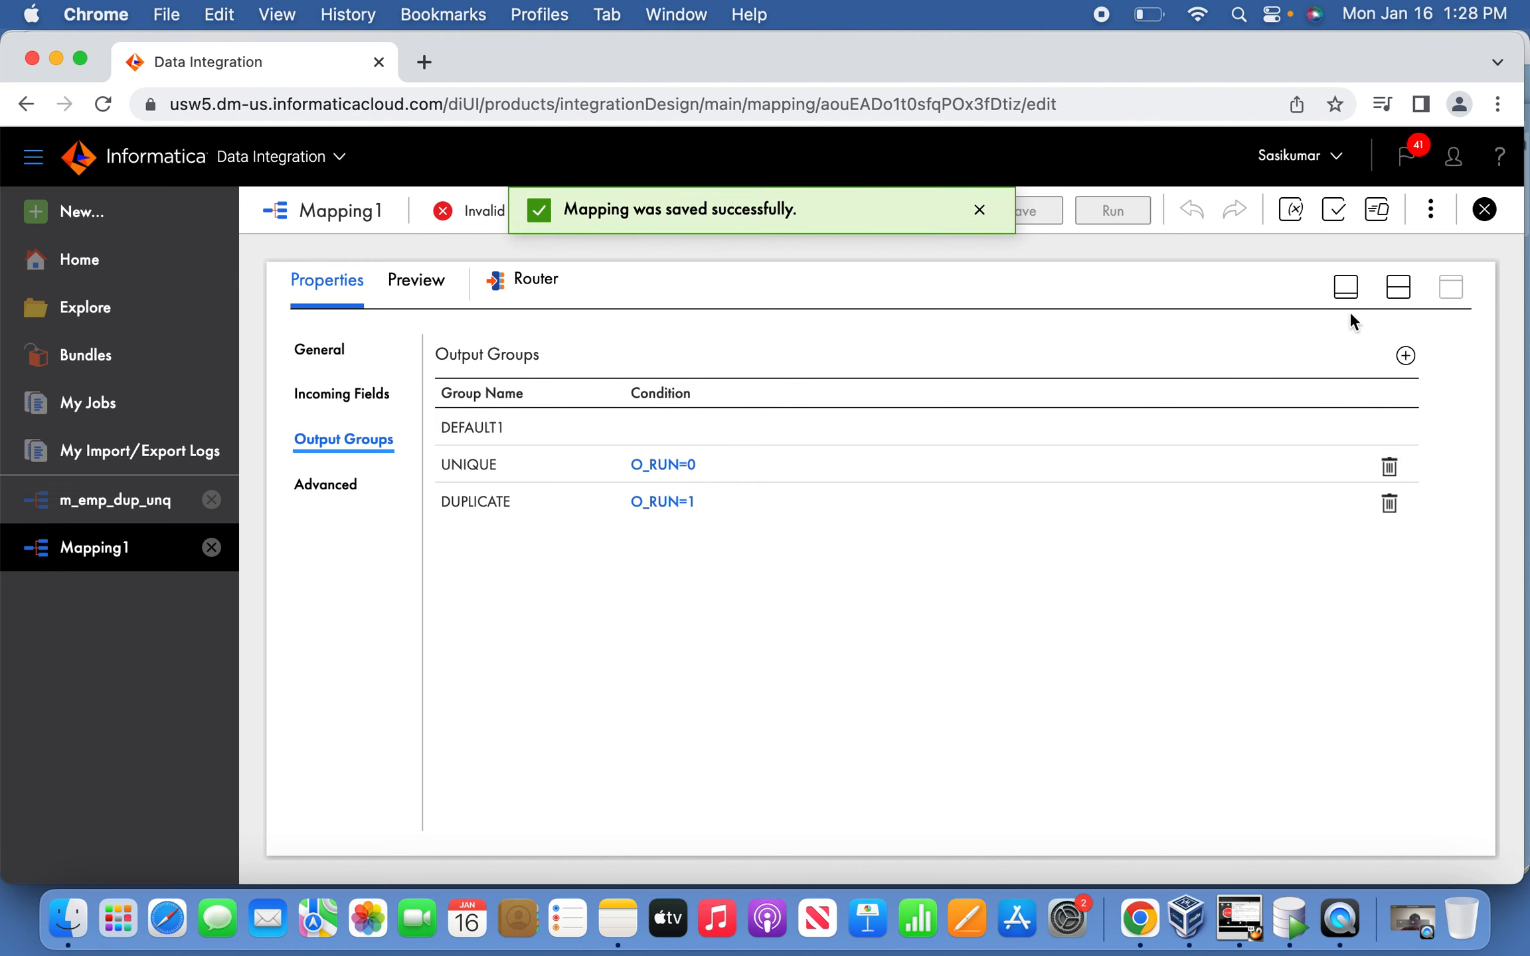
click(1346, 288)
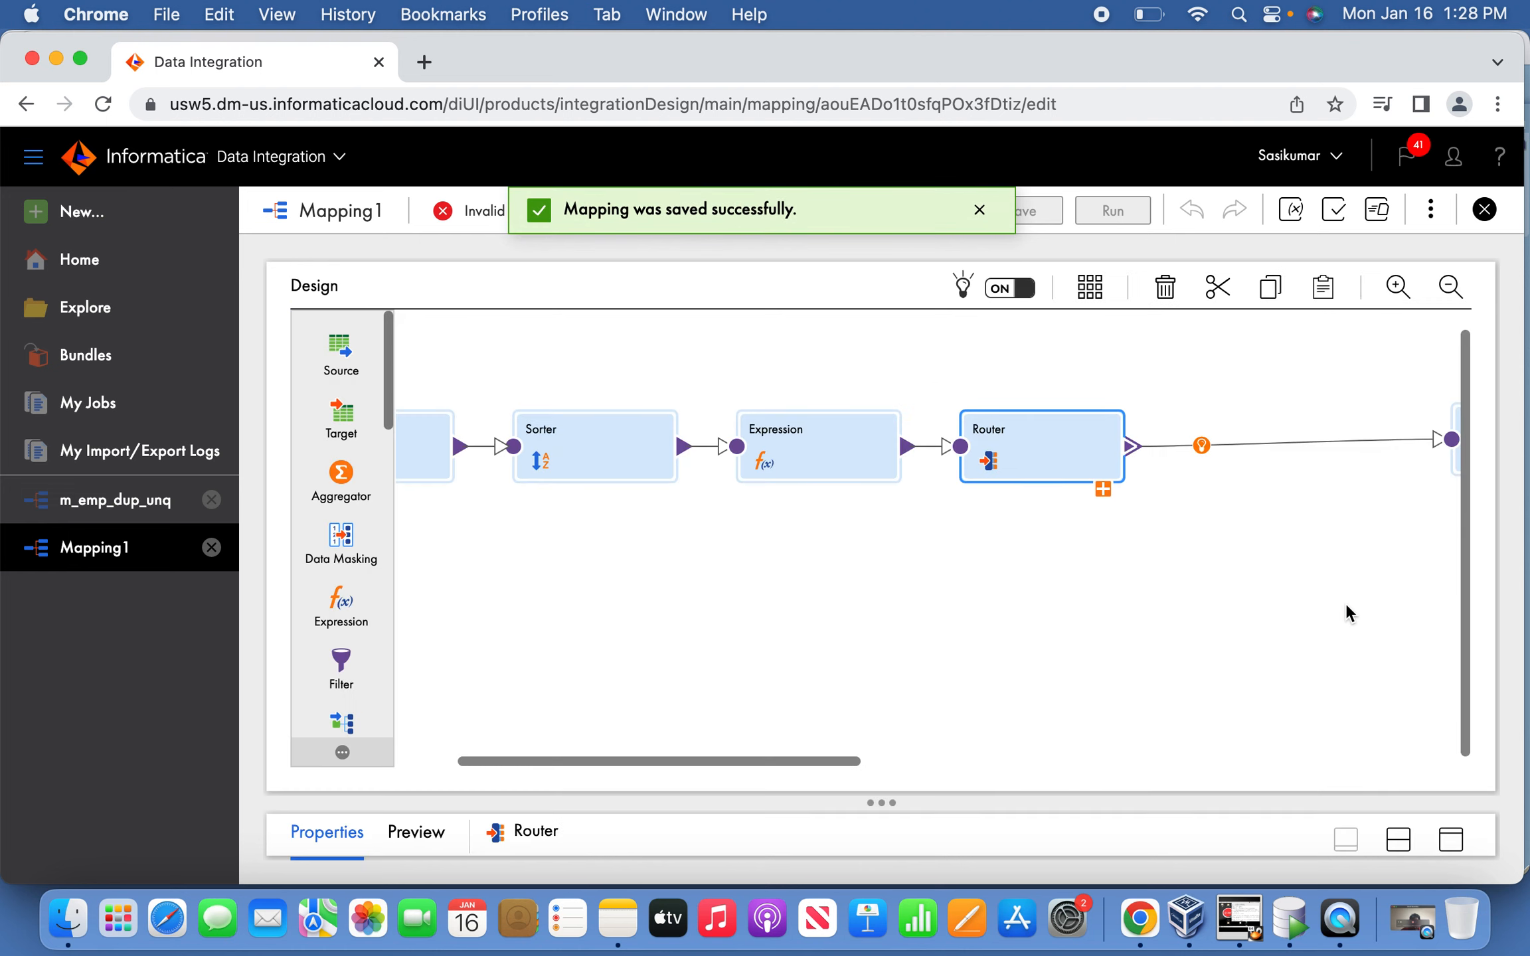
Delete the existing Router from the mapping.
click(1103, 490)
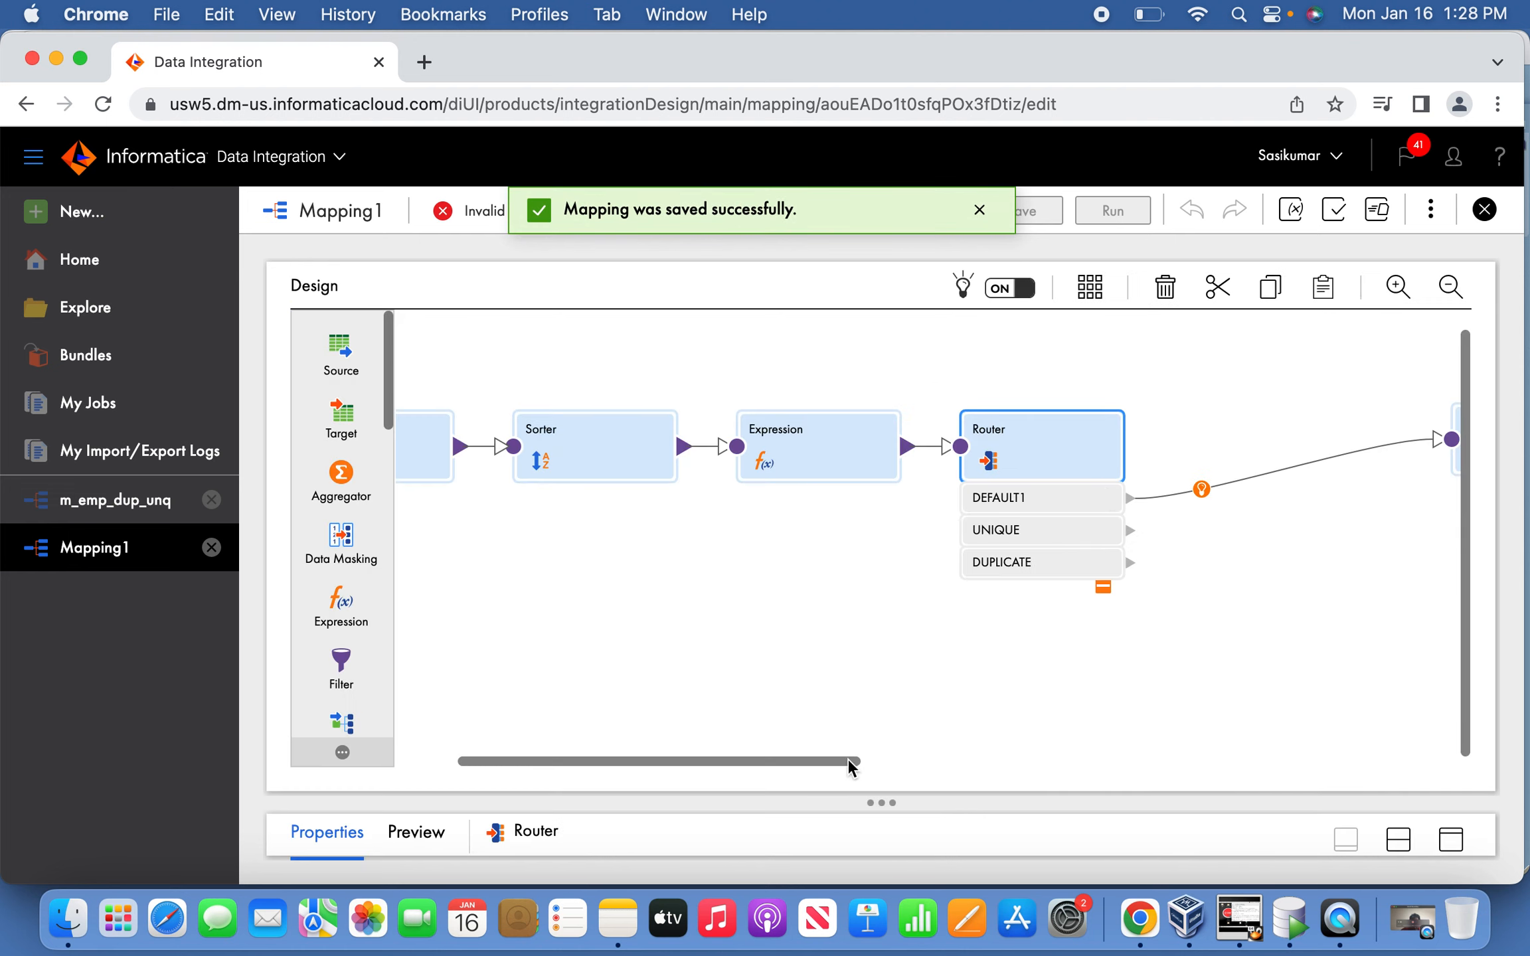
drag(830, 763, 1019, 762)
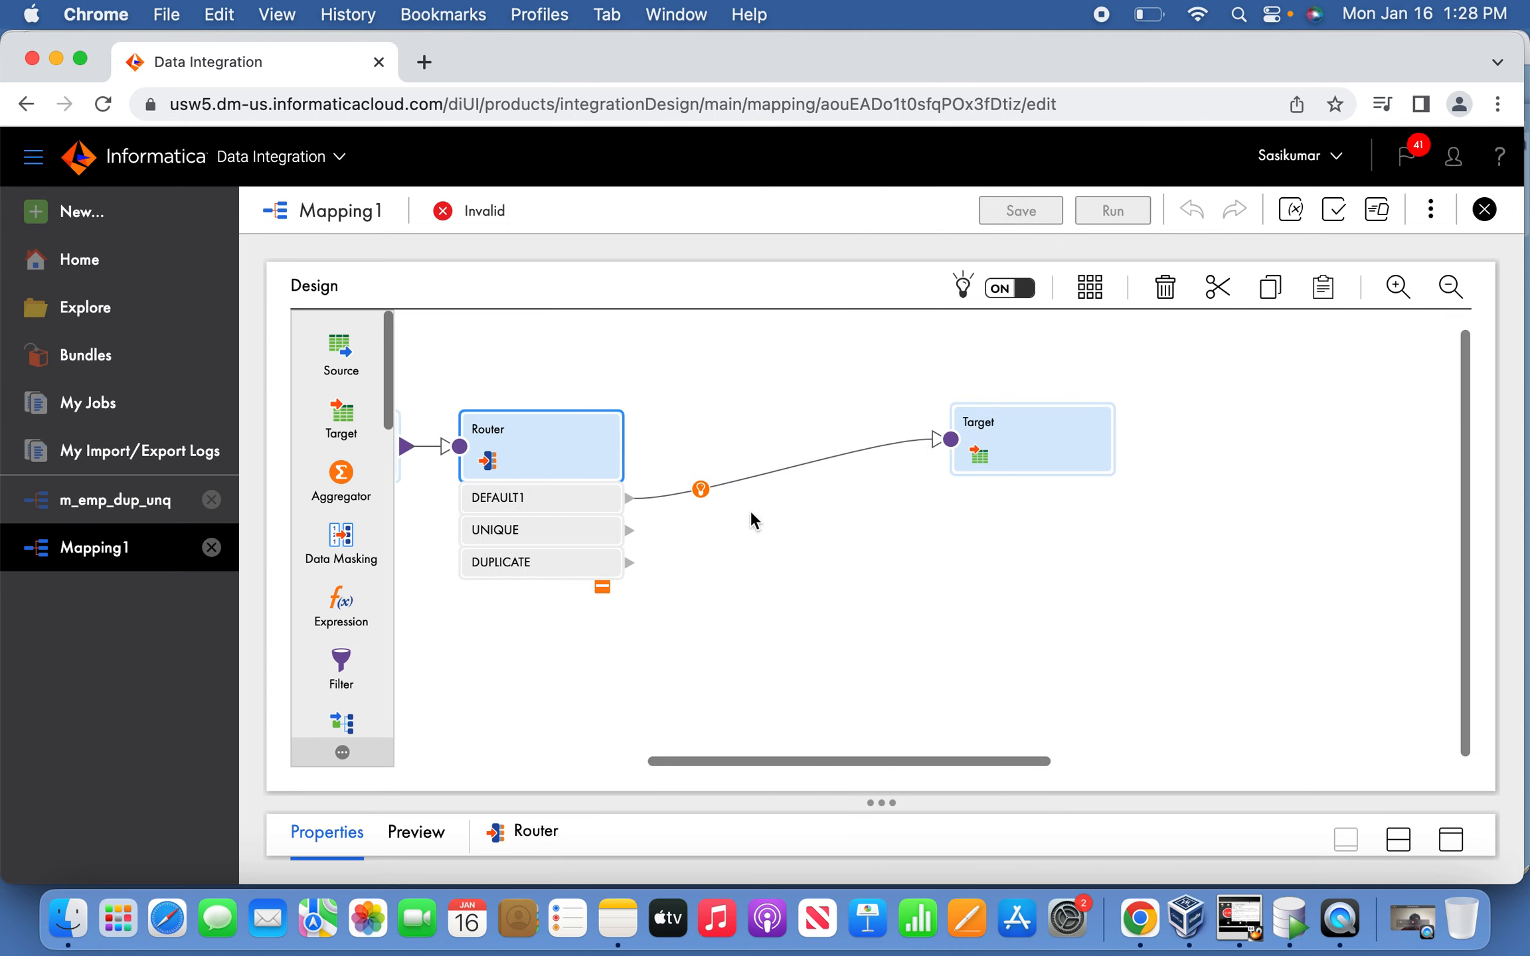
click(701, 490)
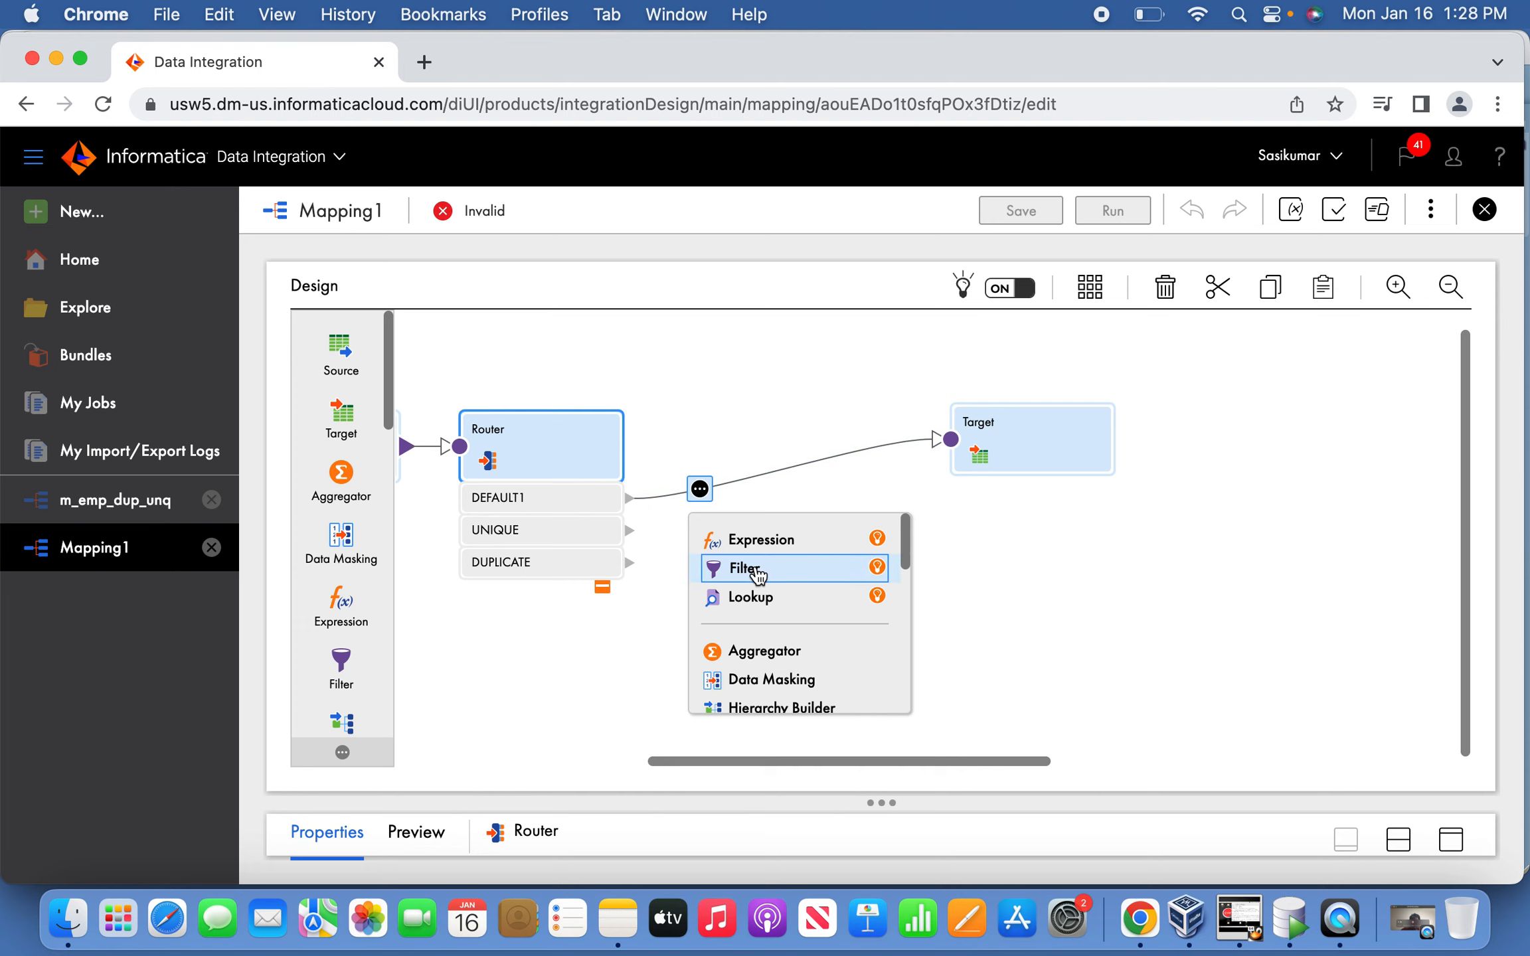
click(1163, 286)
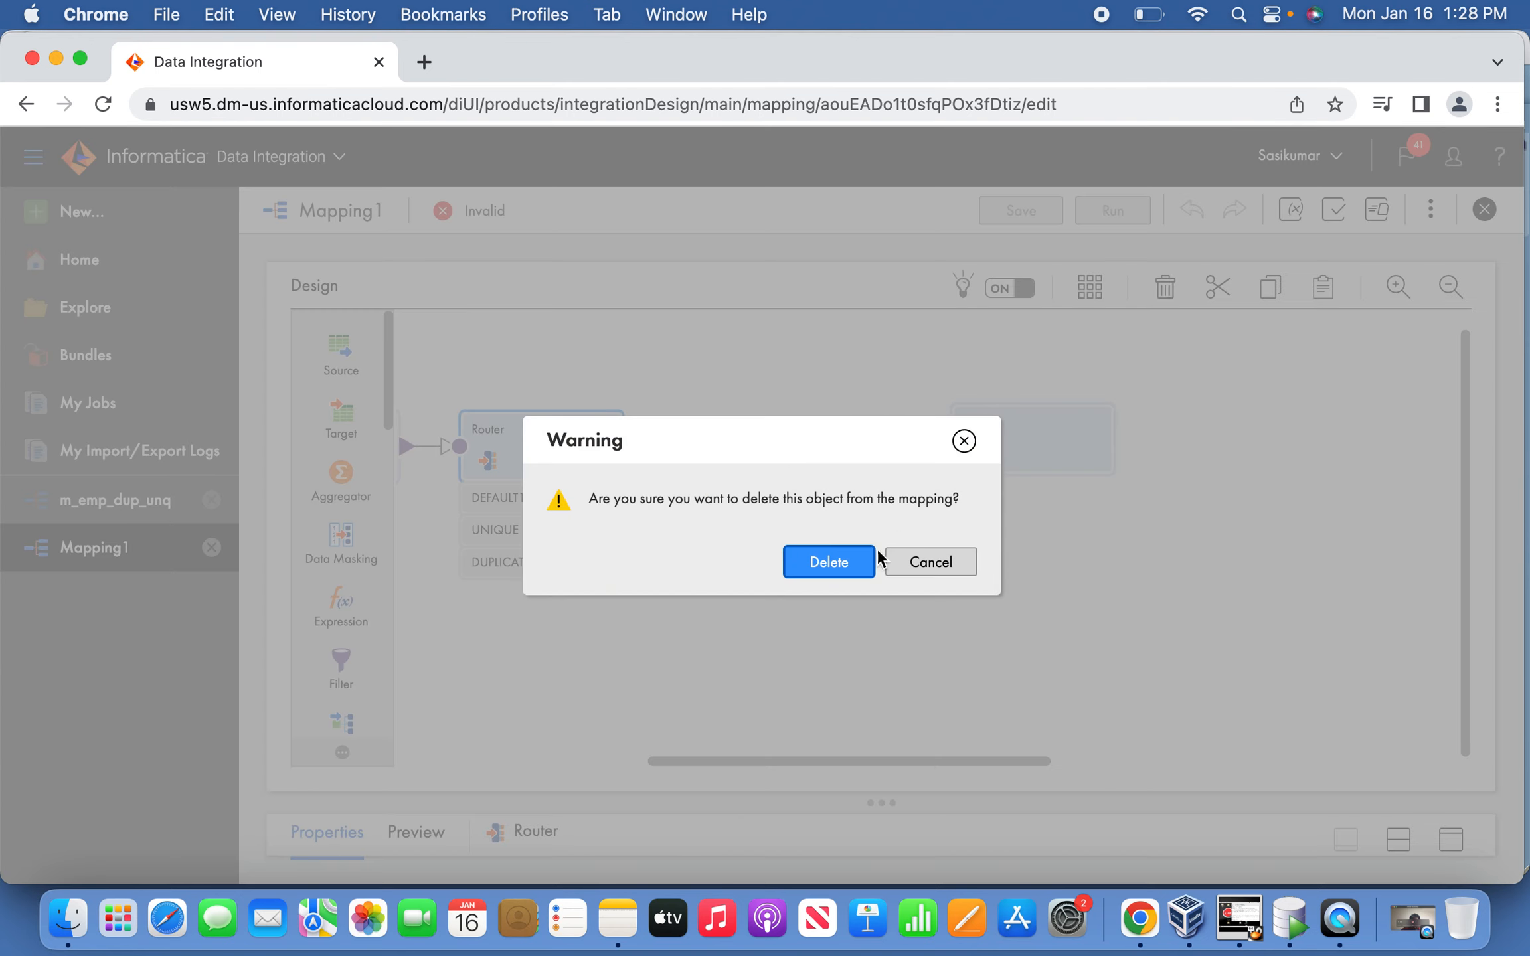
click(853, 561)
drag(709, 762, 528, 732)
Drag a second target, Target1, and a new Router onto the canvas.
drag(352, 424, 1179, 568)
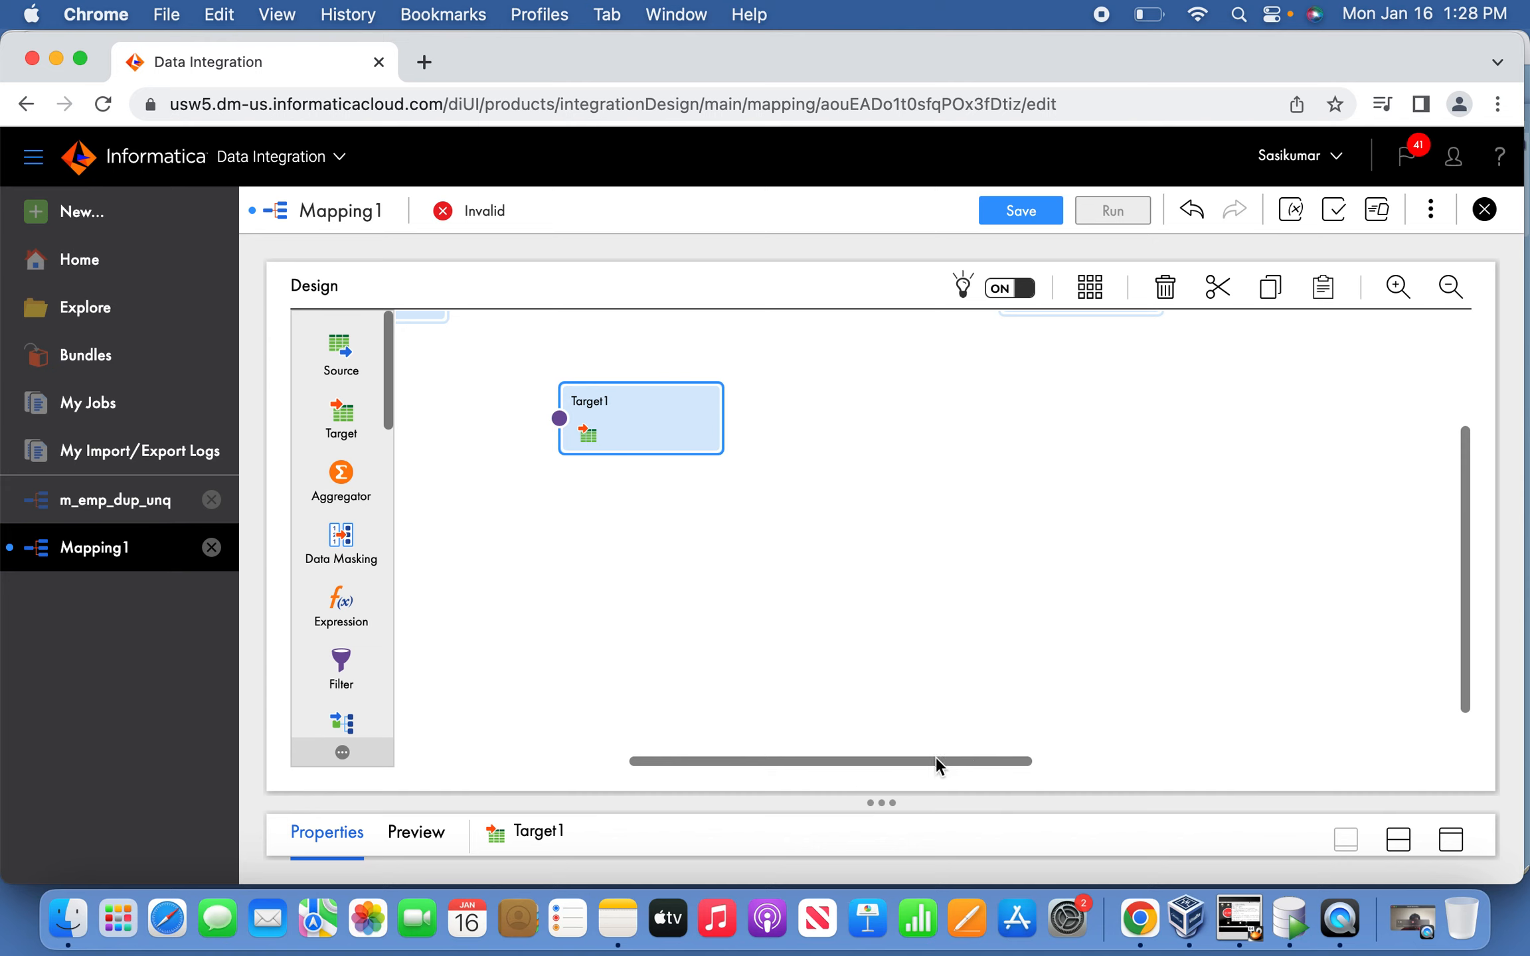
drag(919, 757, 811, 754)
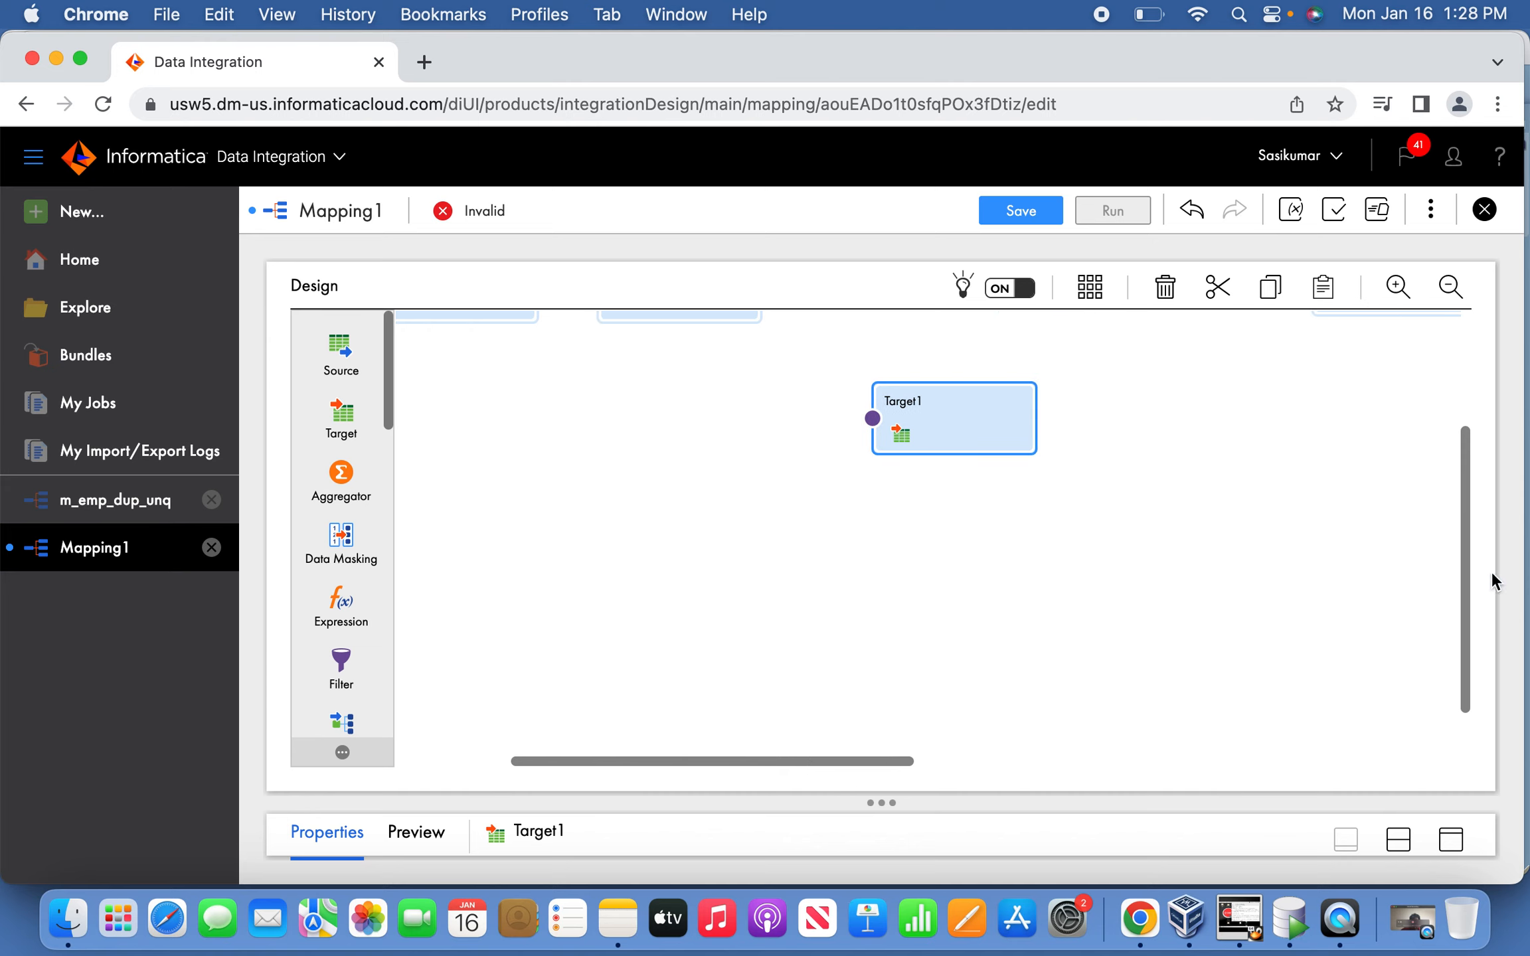
drag(1468, 600, 1468, 471)
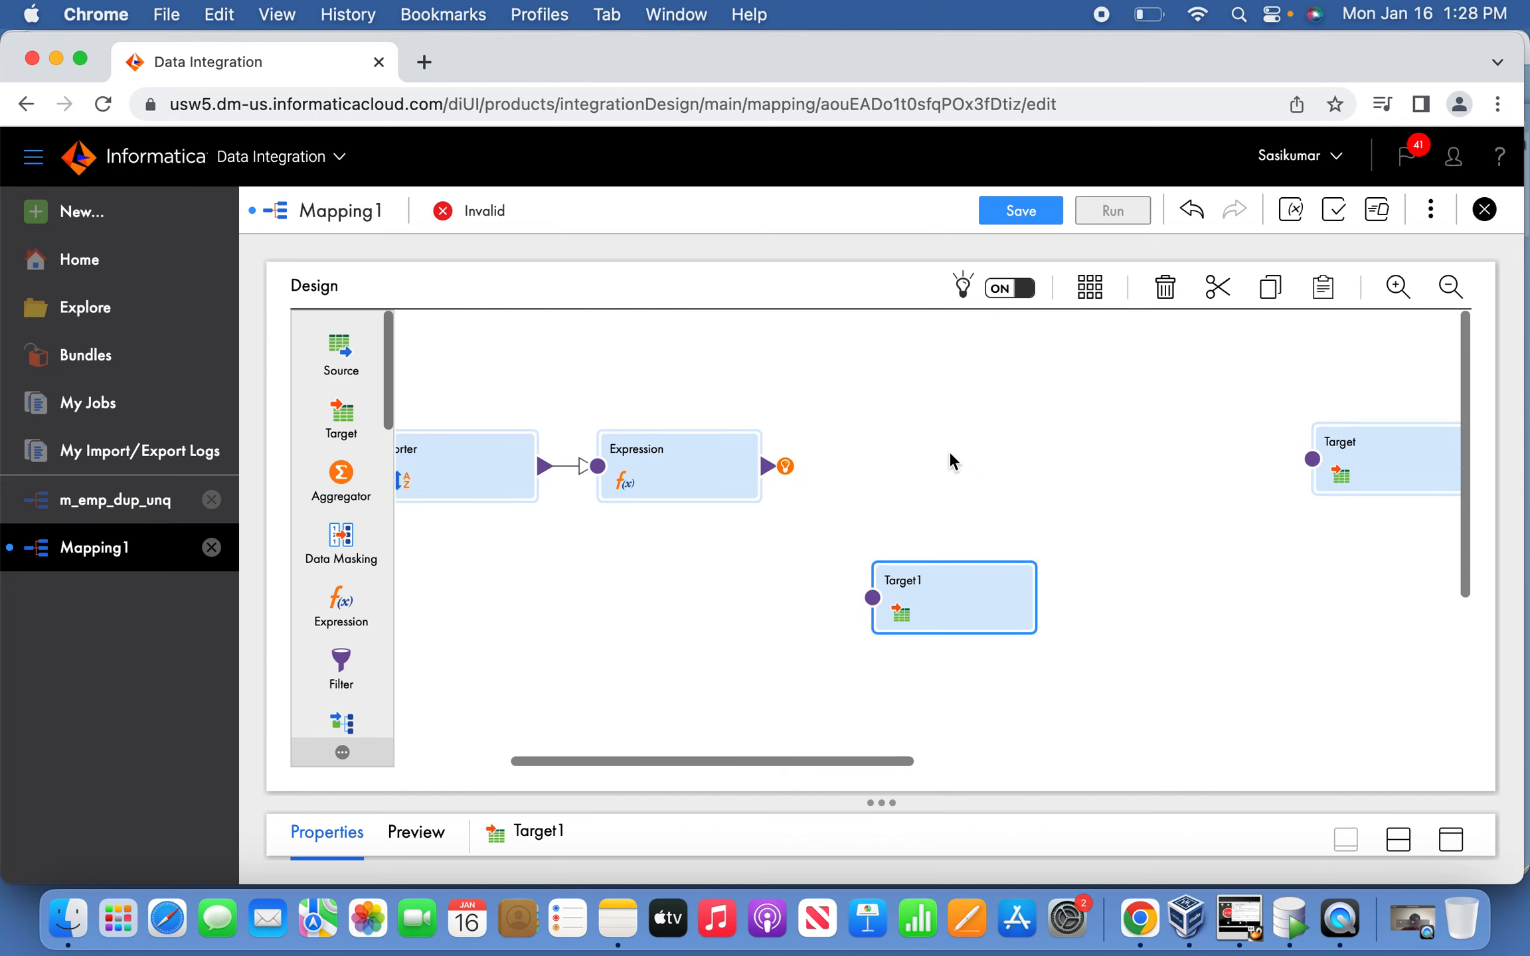
click(952, 492)
drag(749, 756, 798, 760)
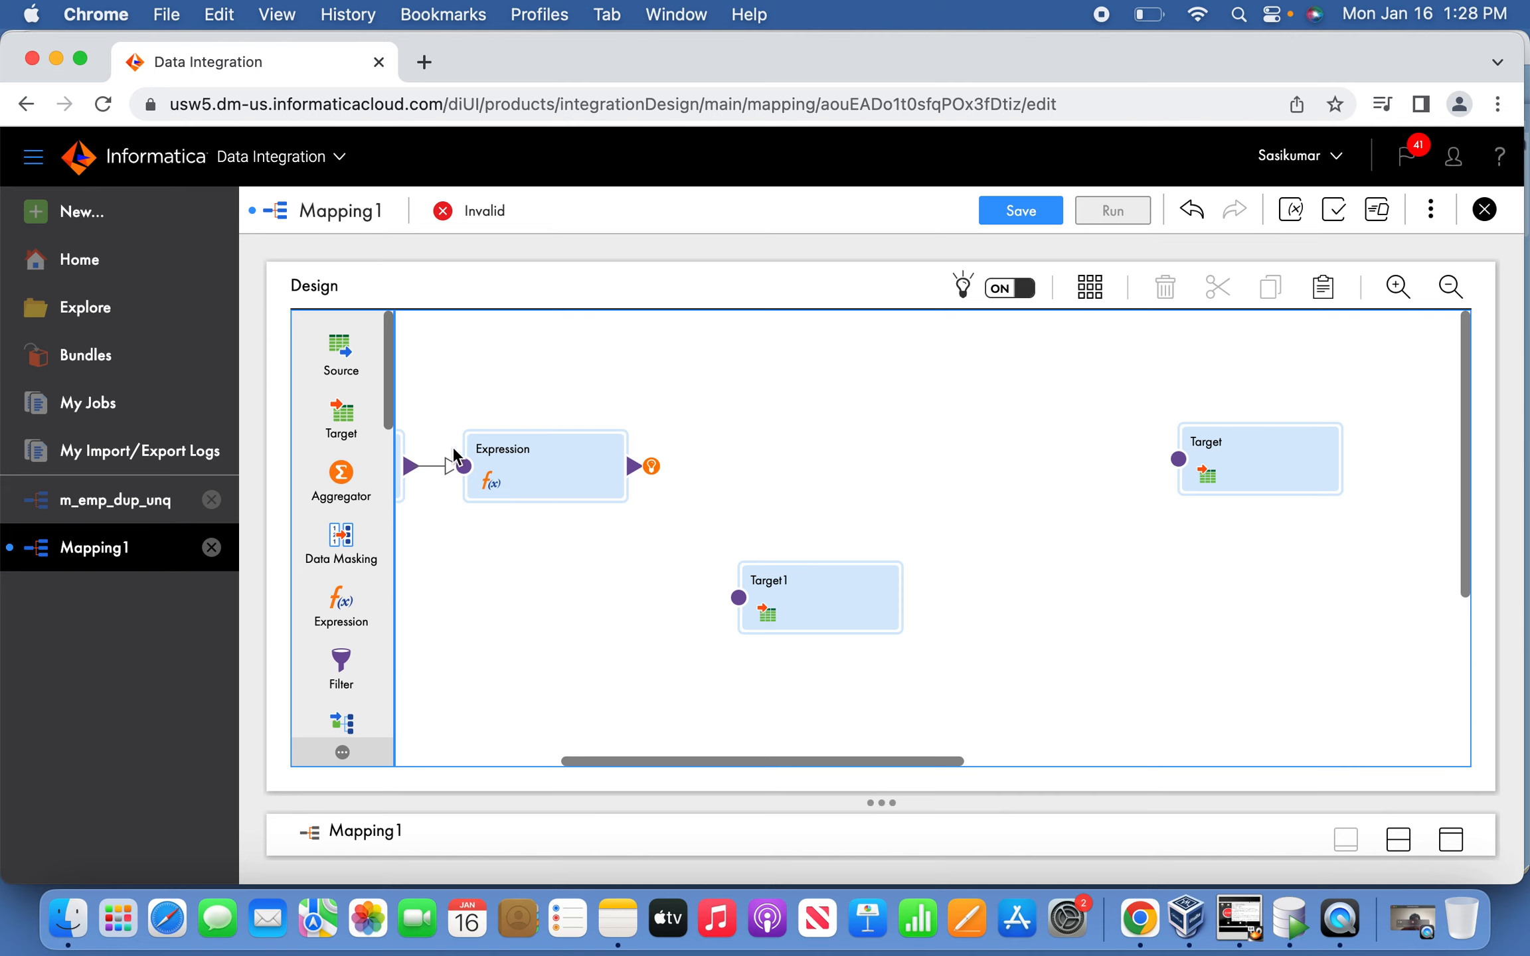
drag(396, 403, 400, 522)
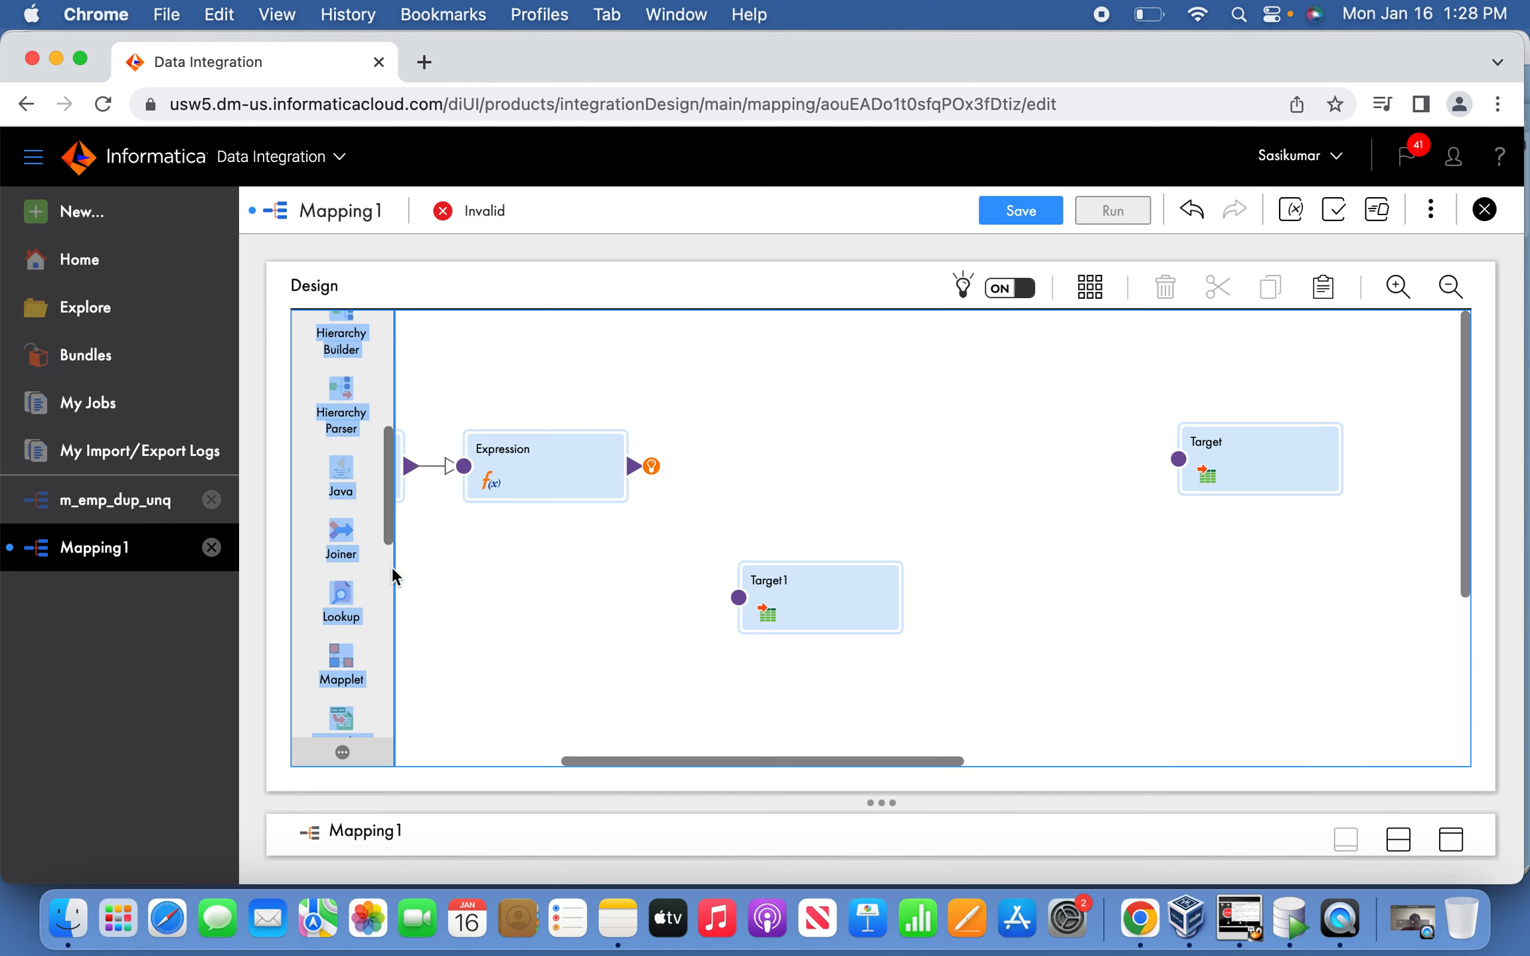
drag(385, 528, 836, 443)
Place the new Router right of the Expression and link the Expression to it.
click(870, 439)
drag(659, 433, 1017, 415)
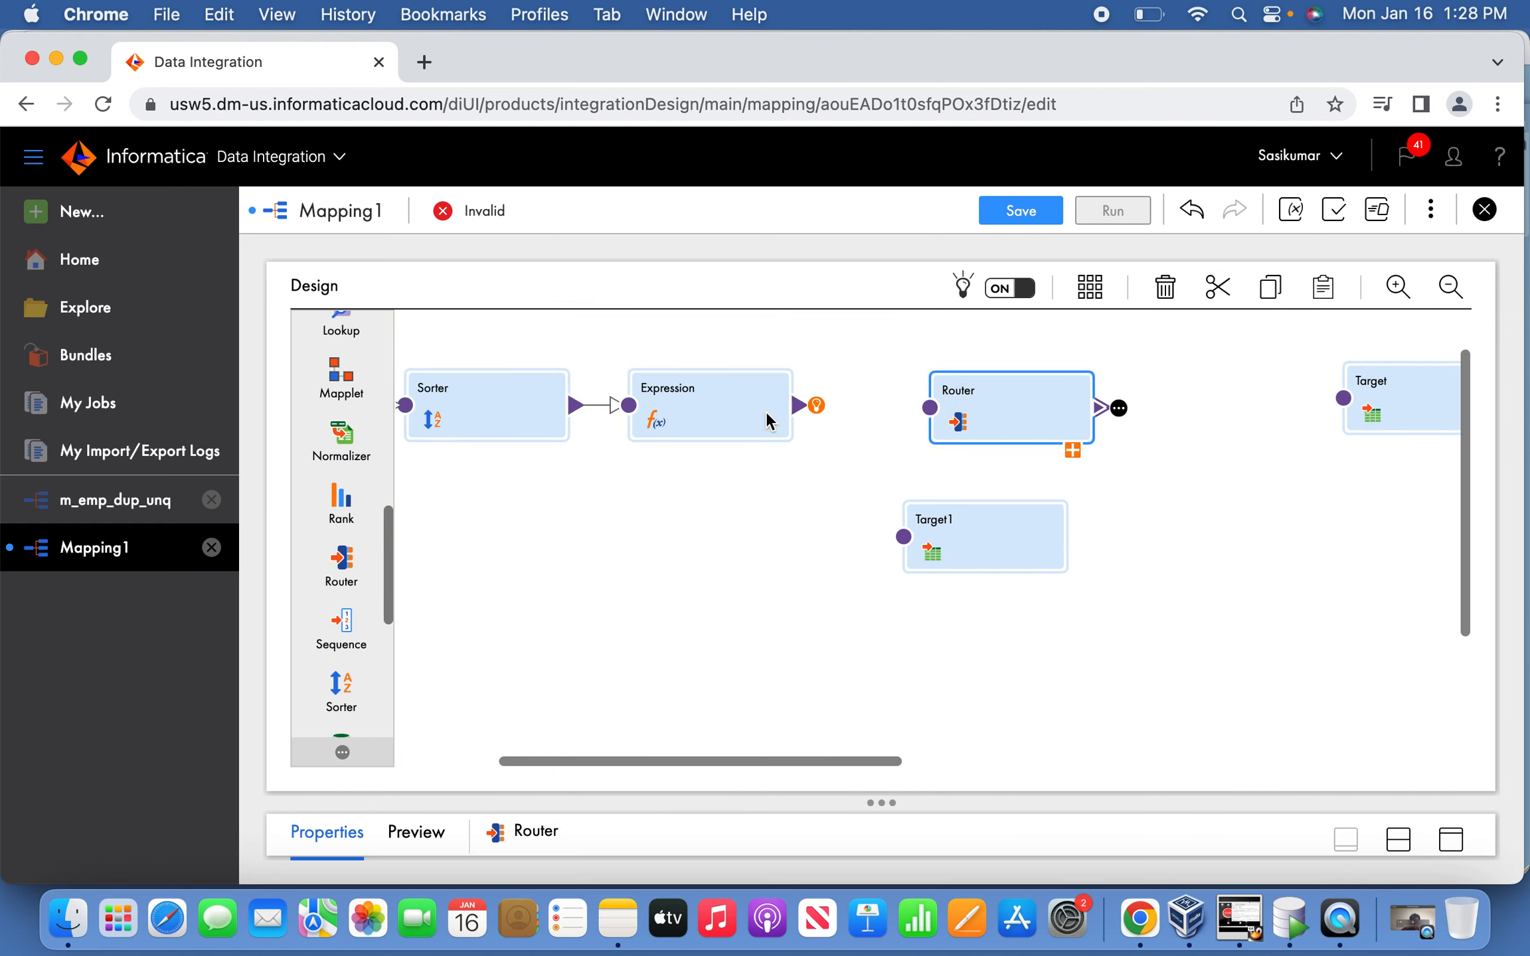
drag(802, 406, 930, 407)
click(1450, 839)
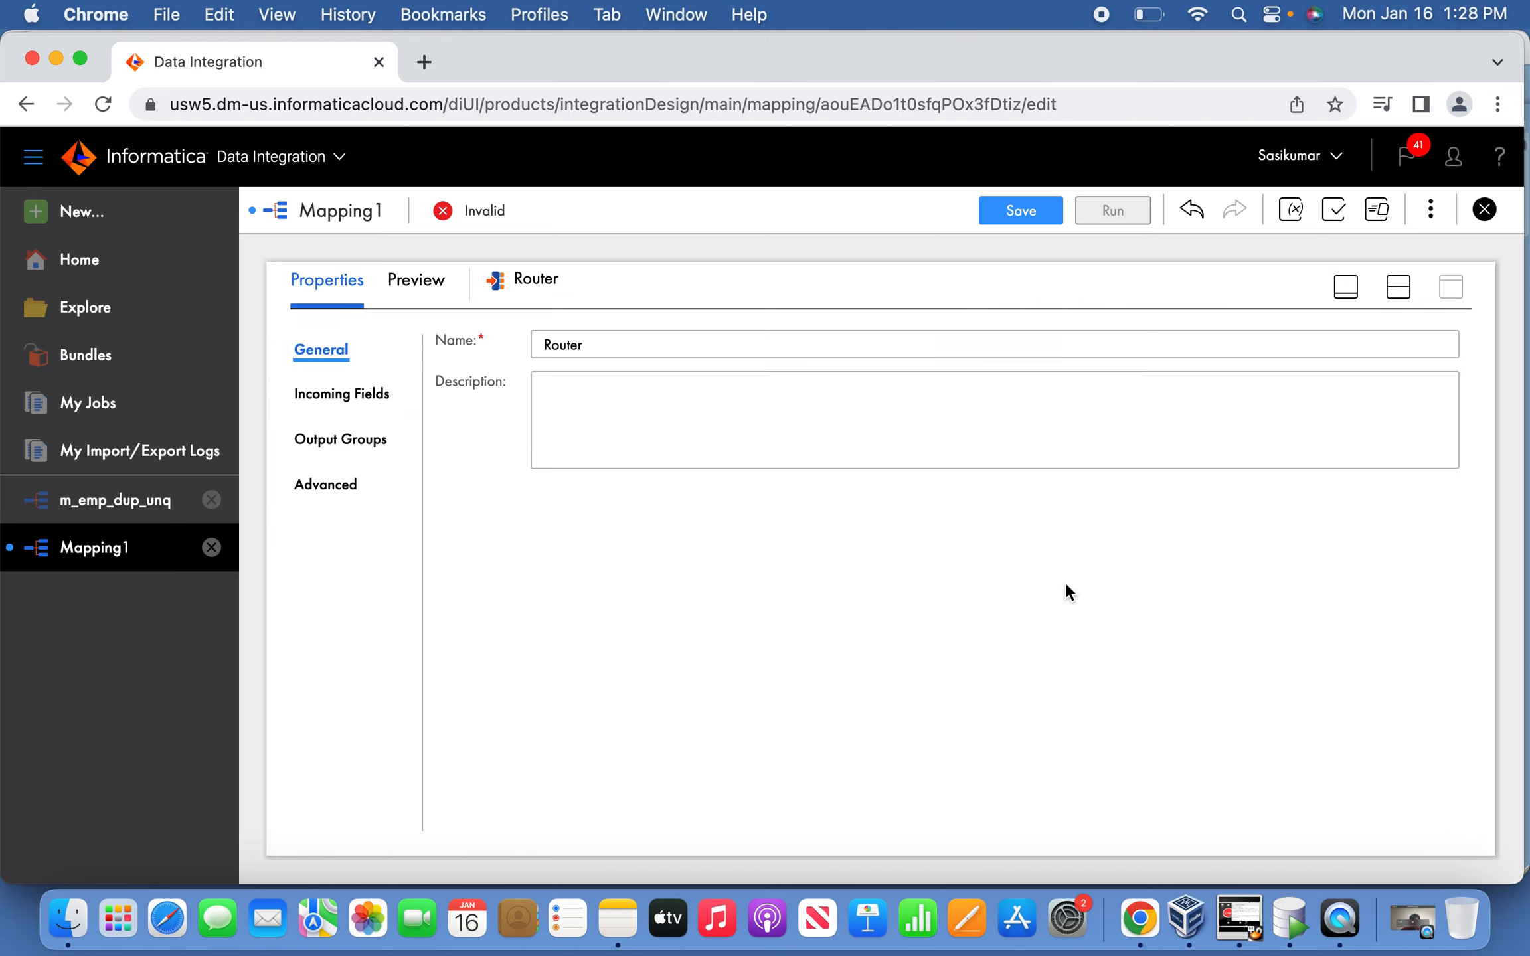
click(365, 442)
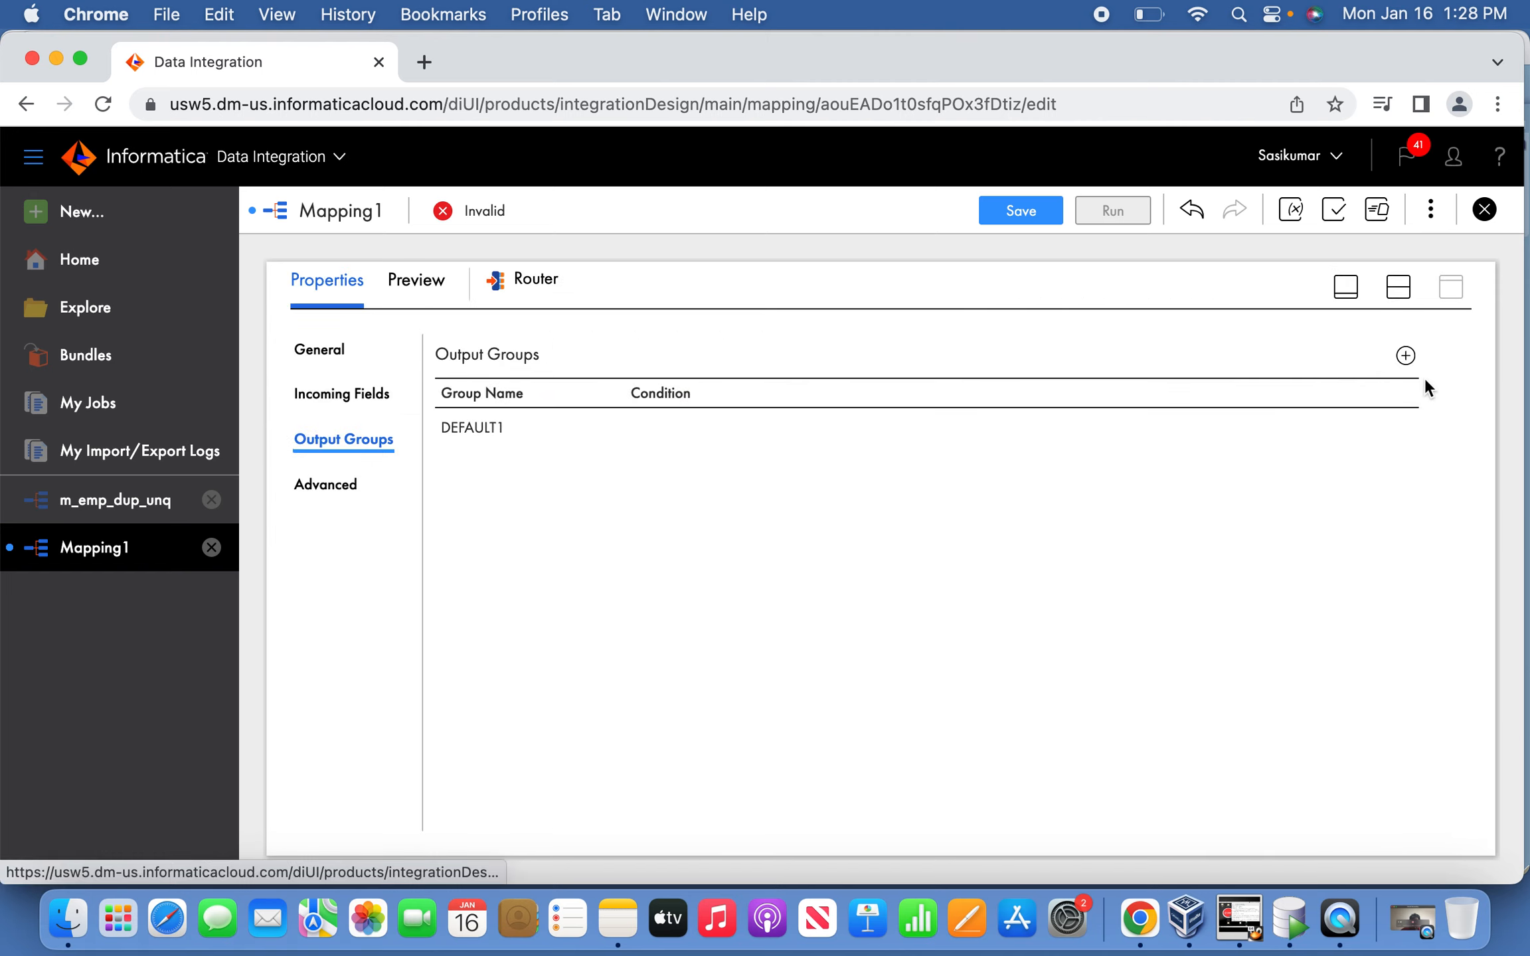
Add a Router output group named UNIQUE.
click(1405, 356)
click(515, 466)
drag(536, 465, 362, 461)
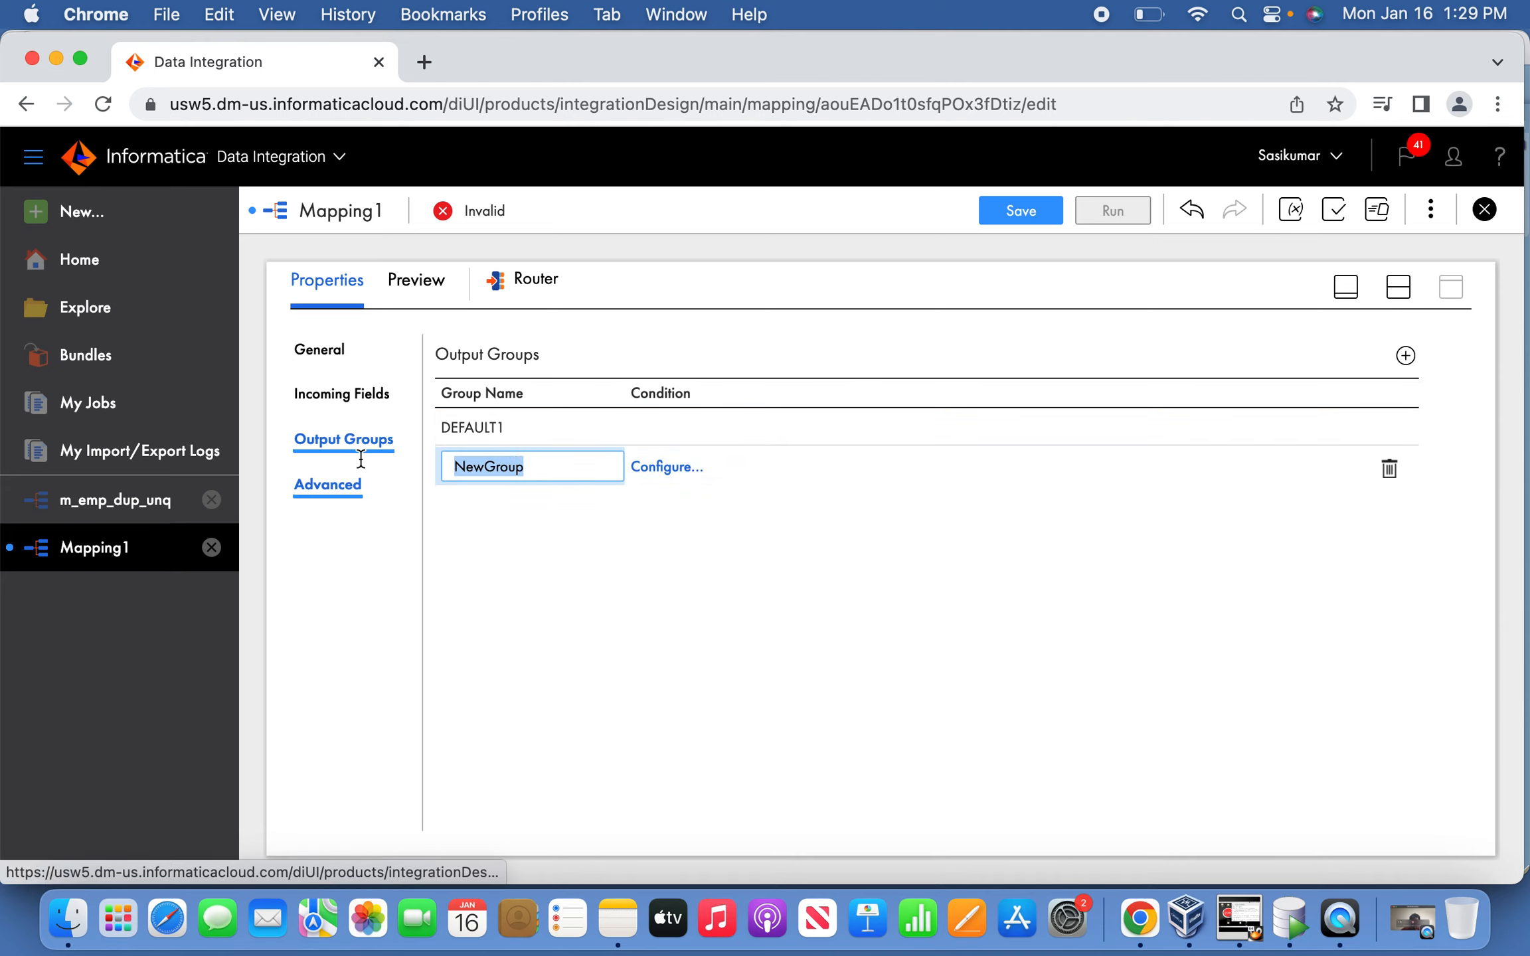
text(is)
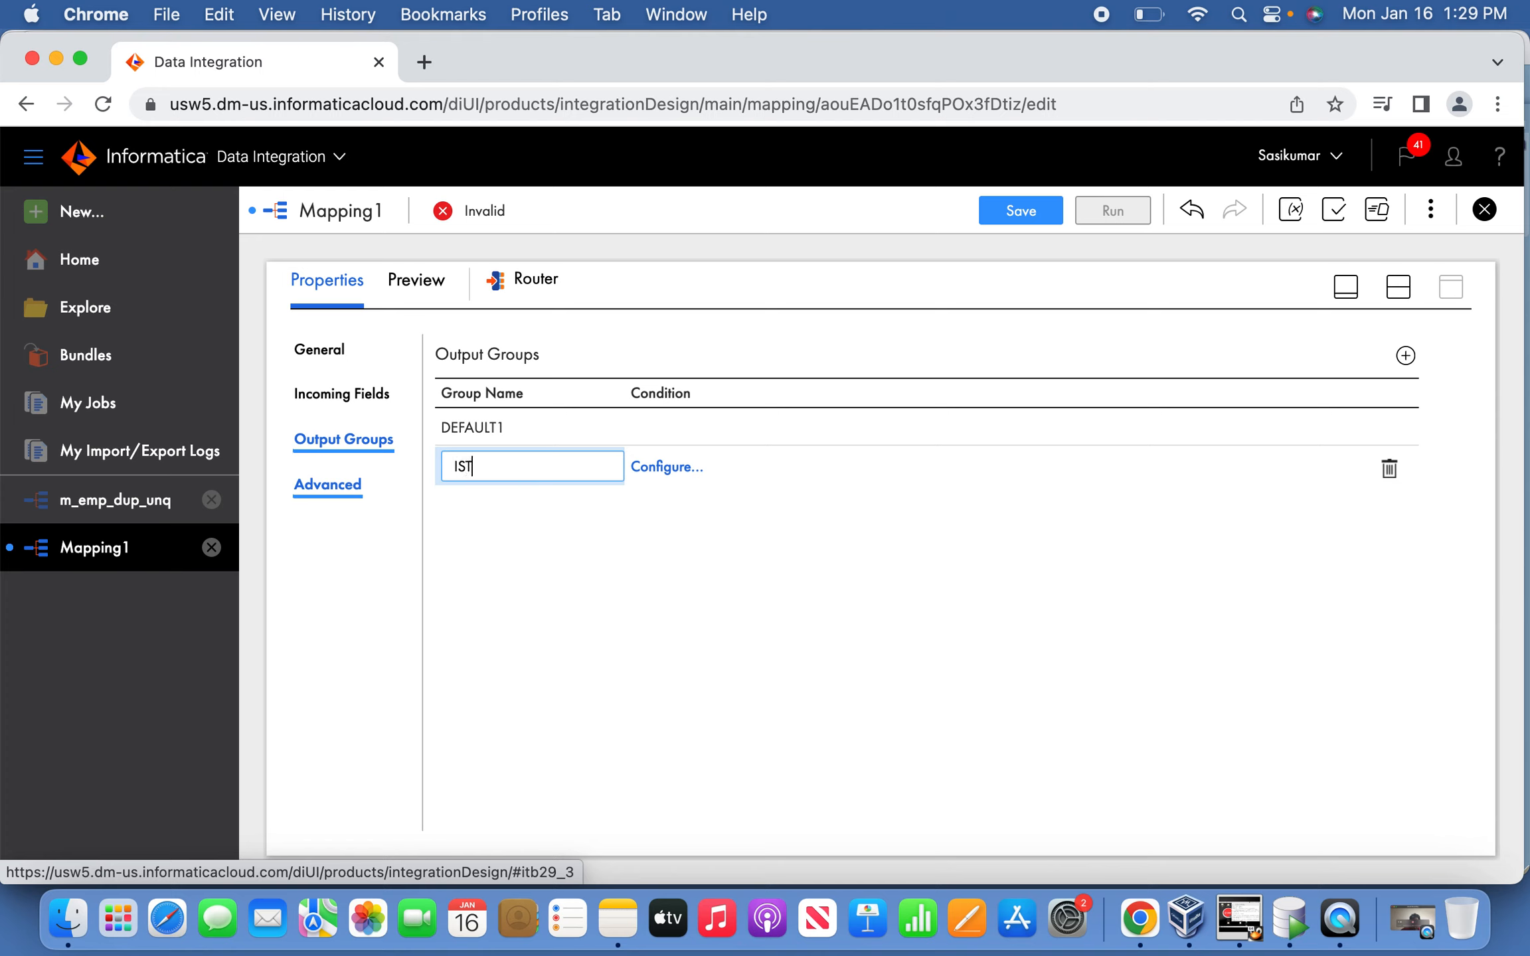
text(DISTINCT)
drag(577, 465, 321, 454)
text(UNIQ)
key(BackSpace)
key(BackSpace)
text(IQUE)
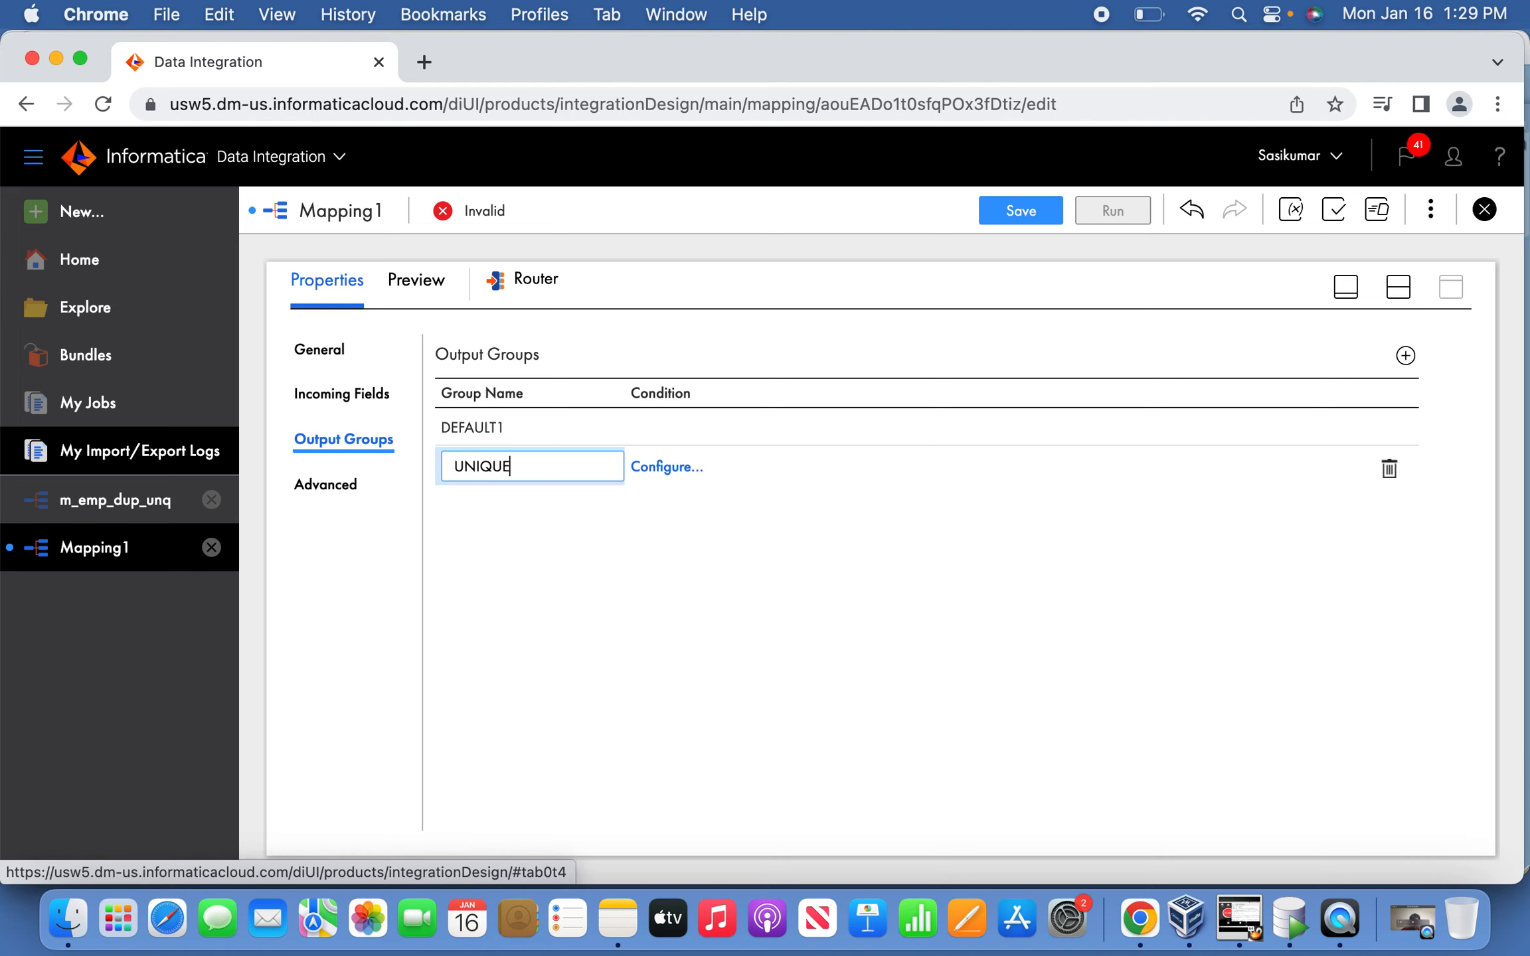
Set the UNIQUE group's advanced filter to O_RUN=0 and validate it.
click(660, 468)
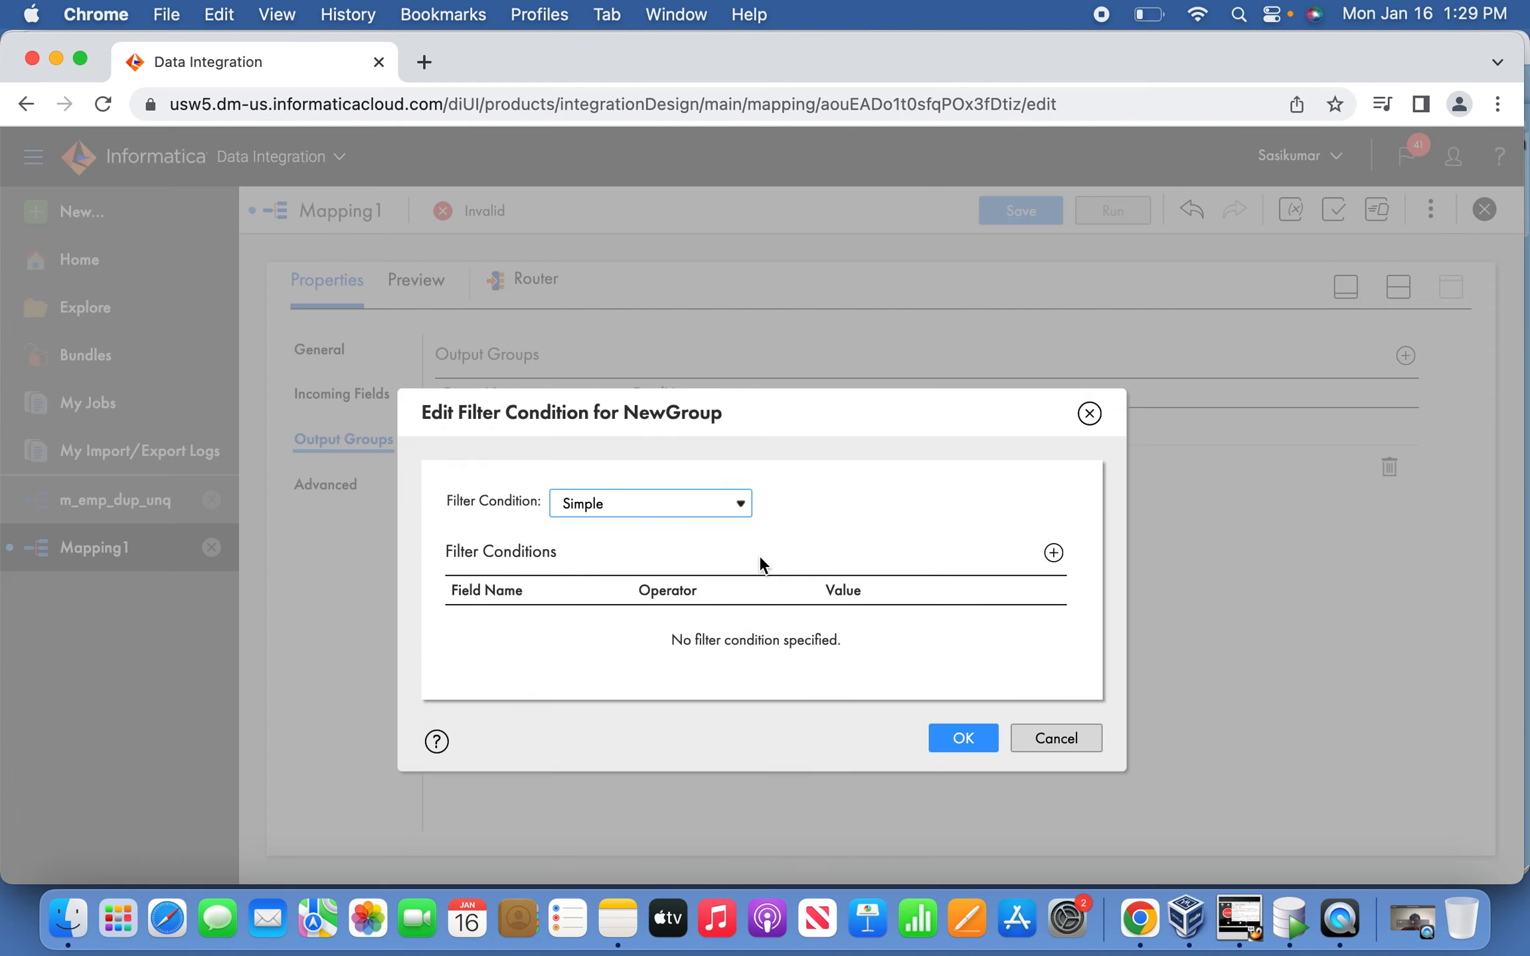
click(725, 507)
click(707, 531)
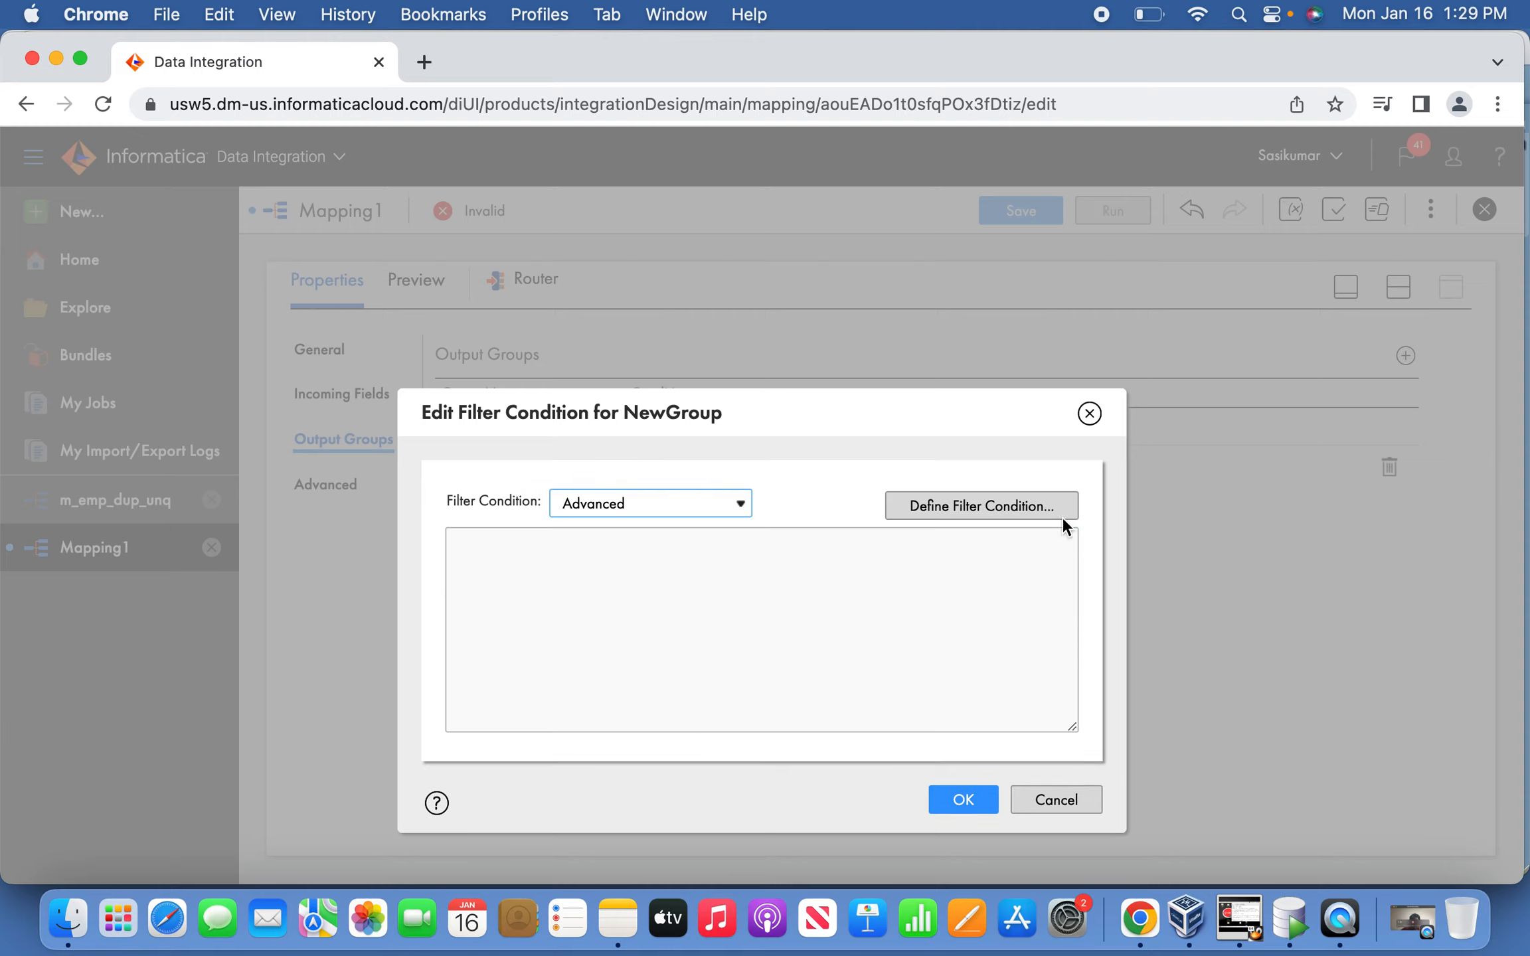
click(1037, 509)
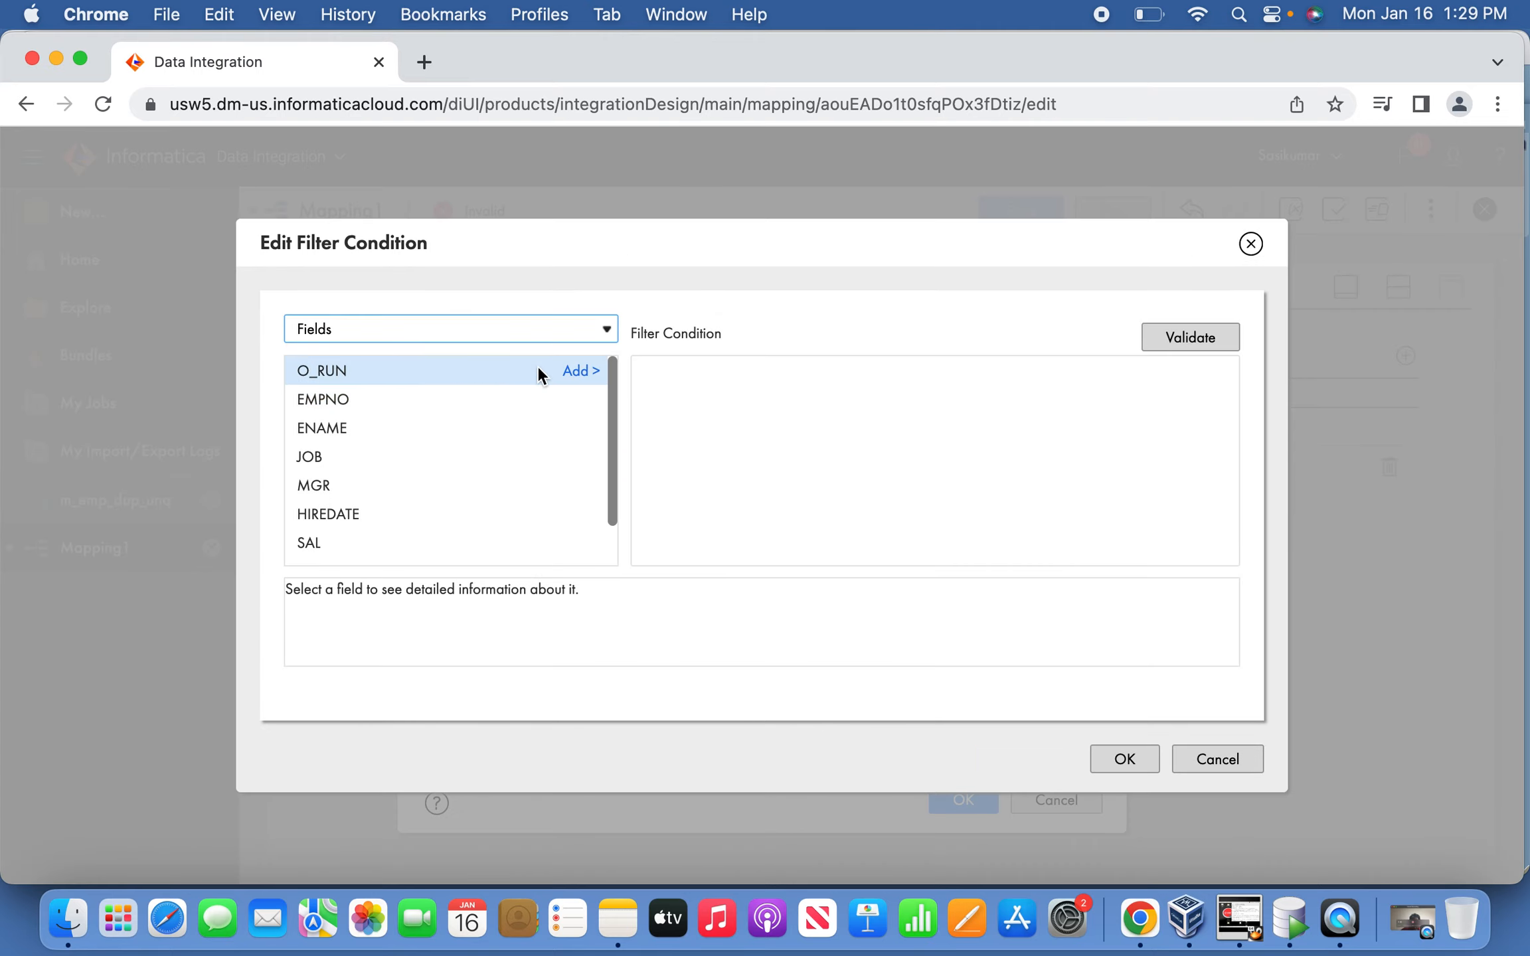
click(575, 370)
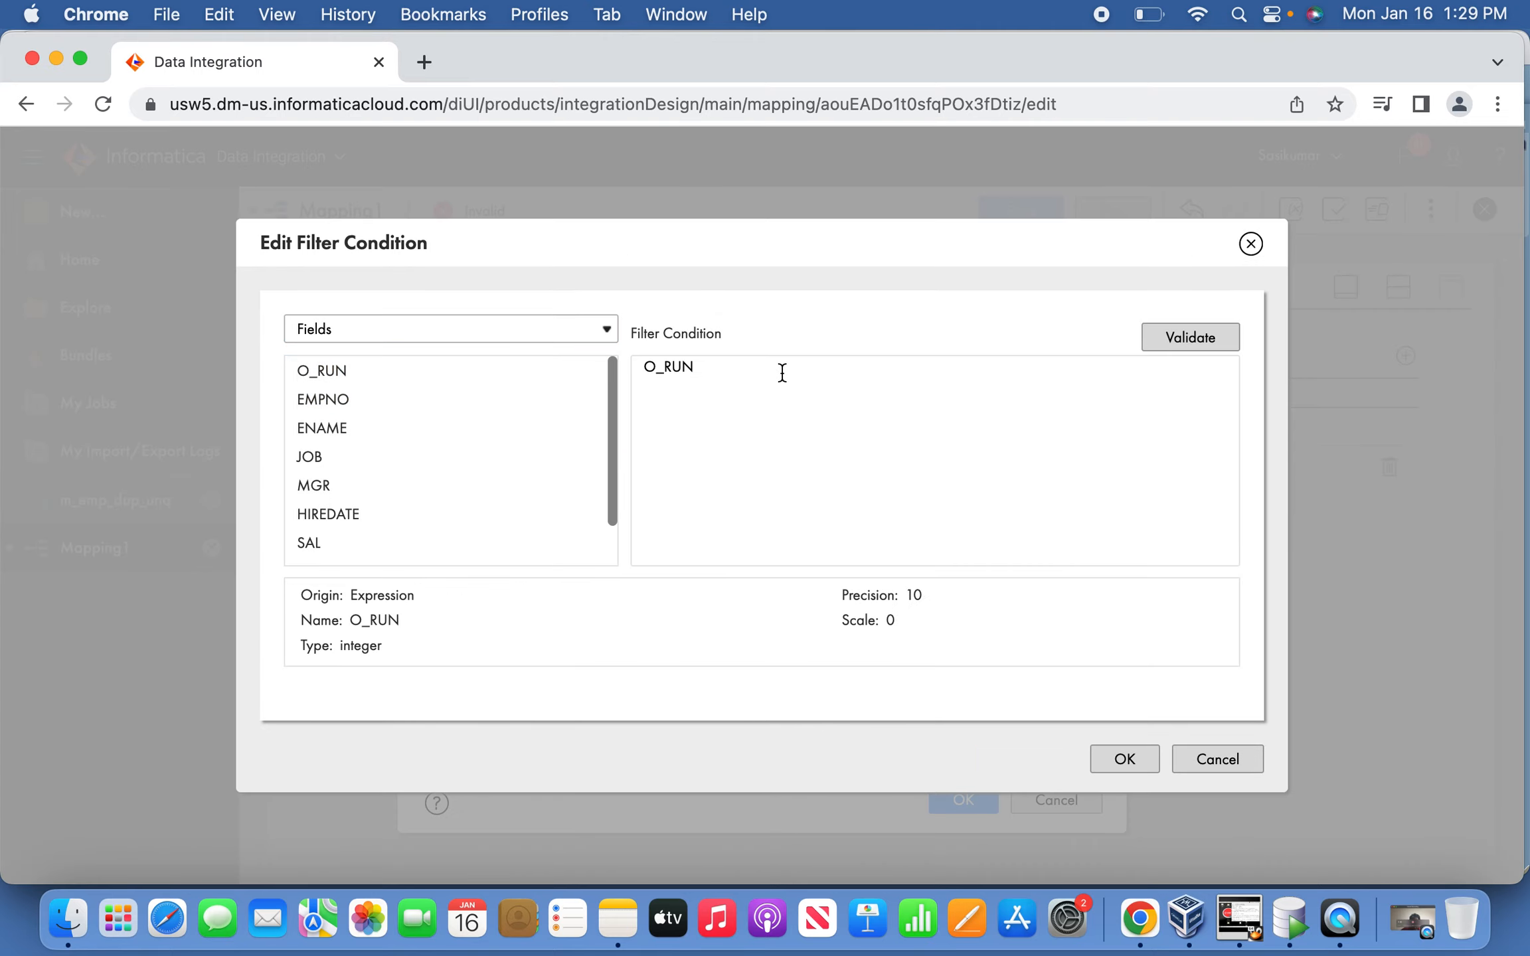
text(=0)
click(1228, 336)
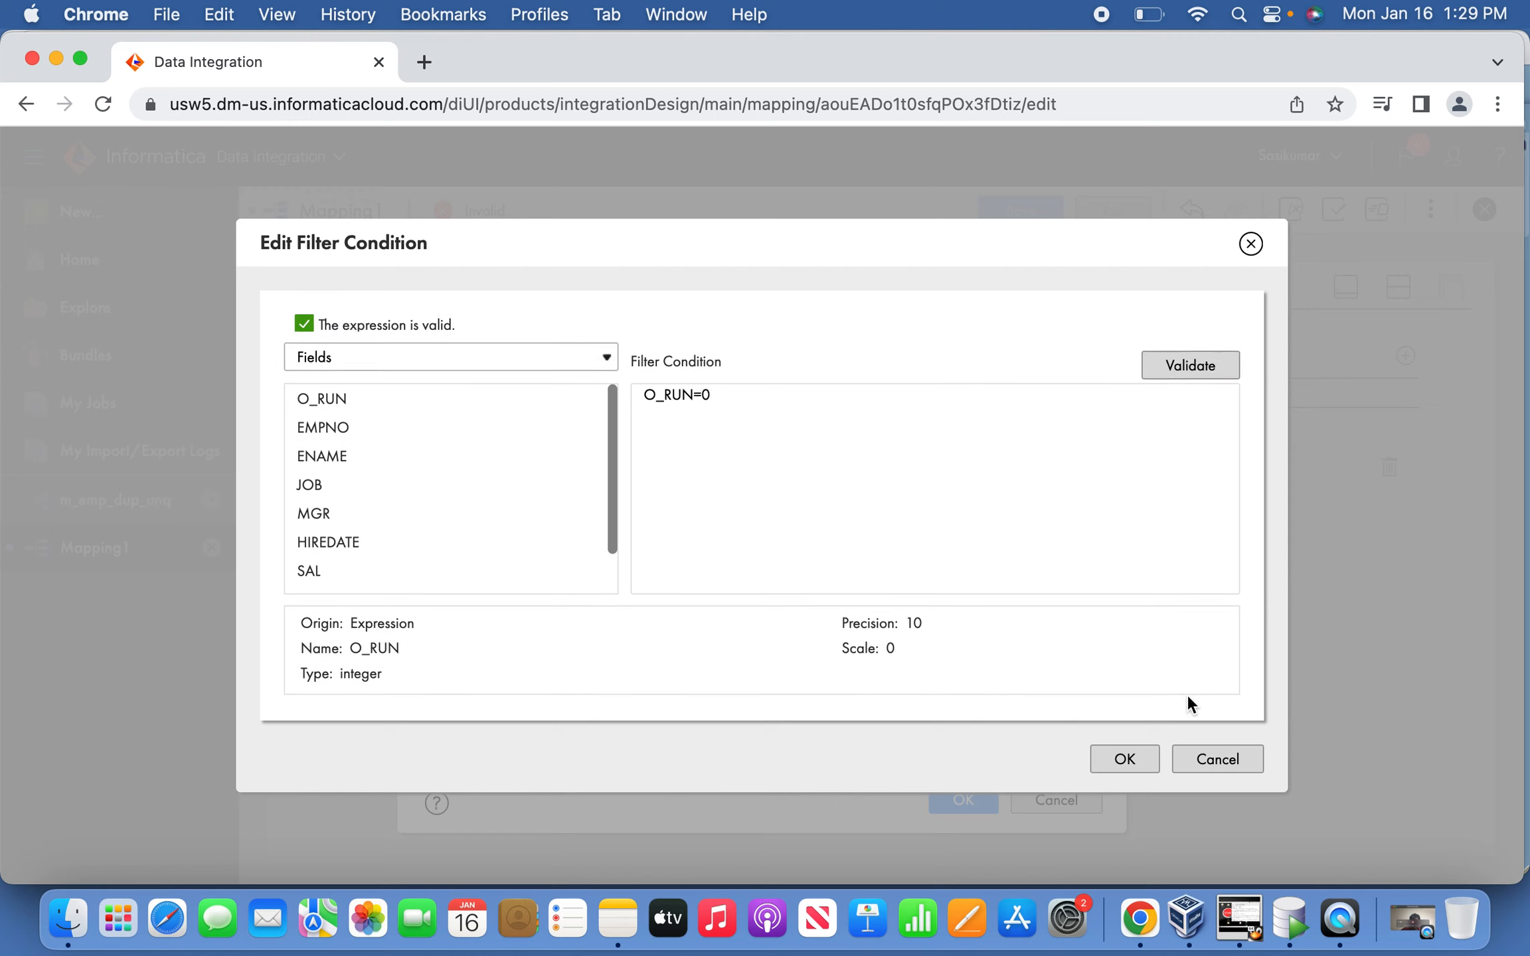
click(1128, 761)
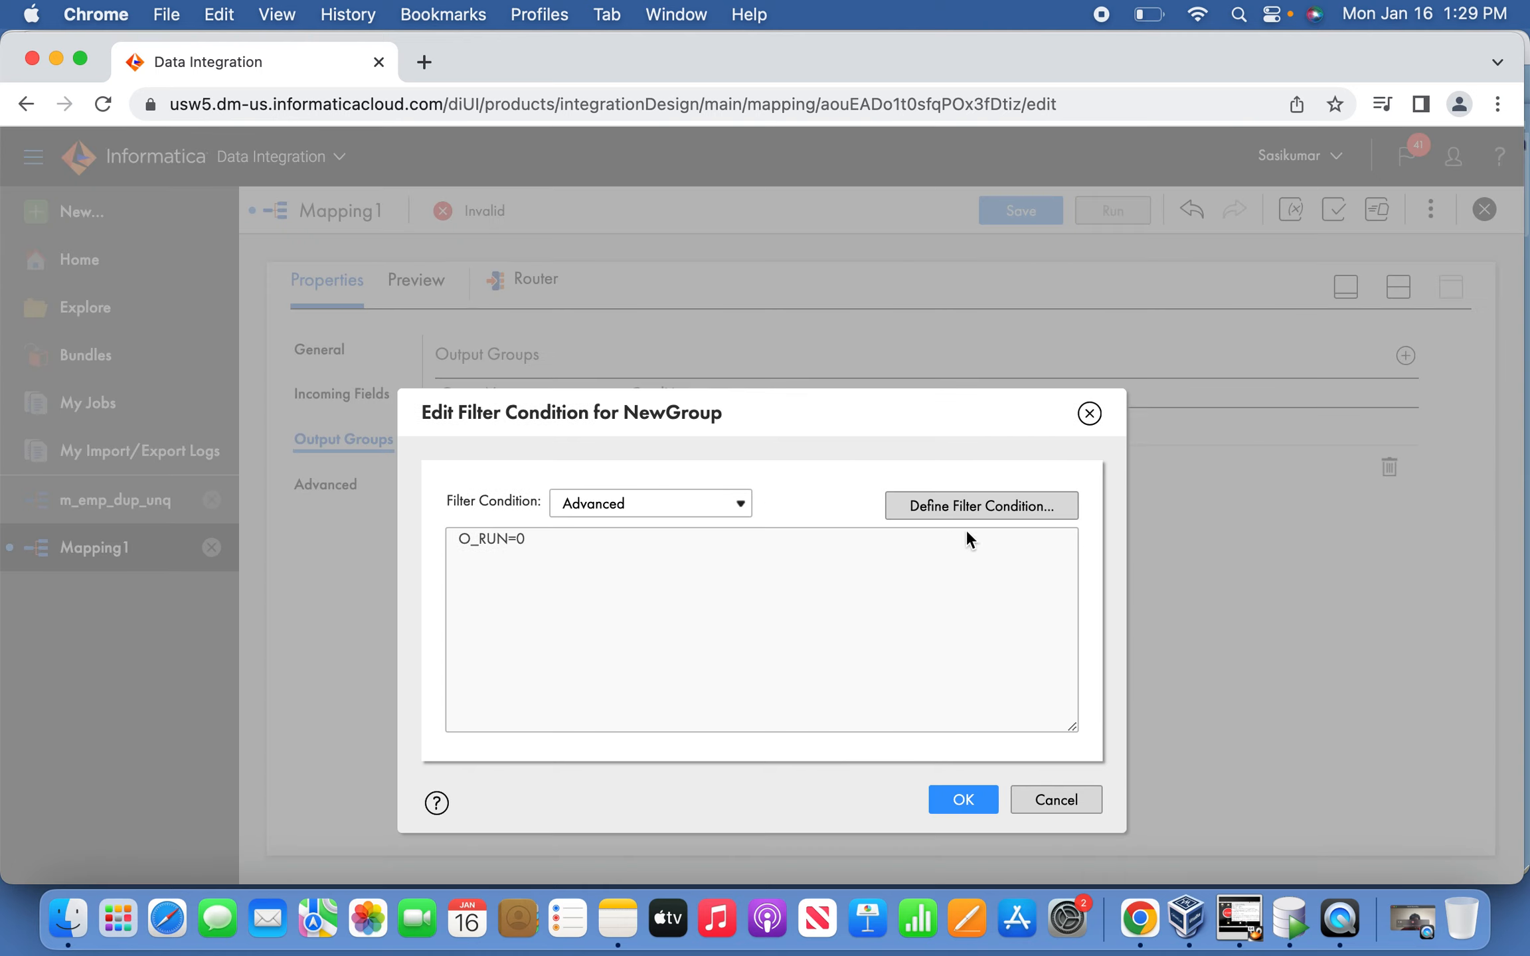
click(967, 797)
Add a second output group named DUPLICATE.
click(1403, 357)
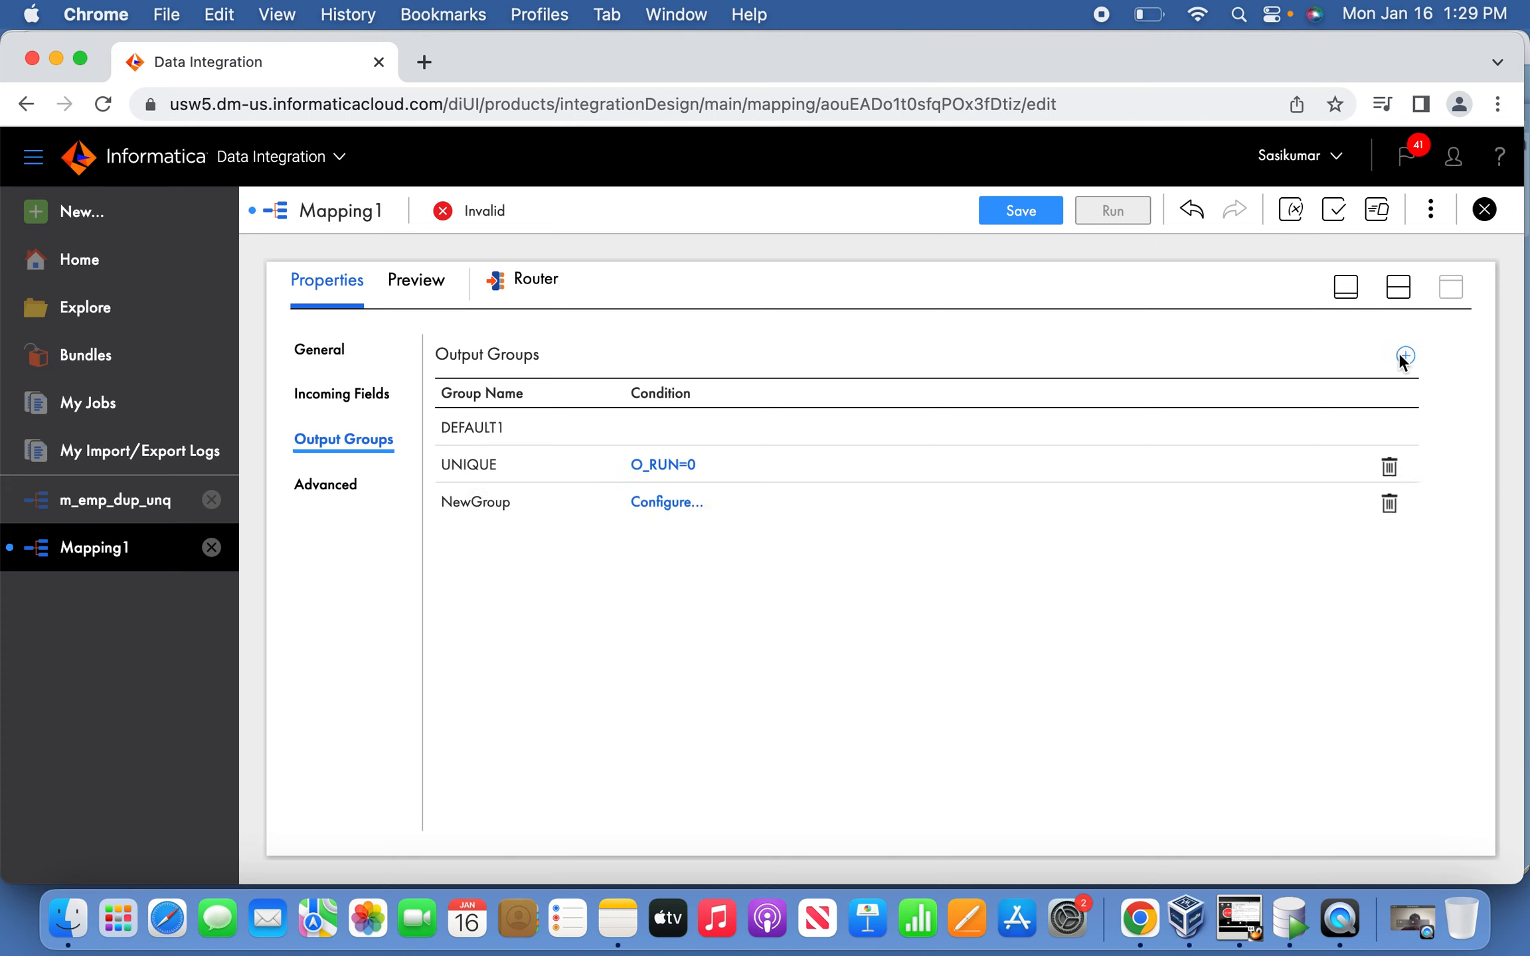
click(491, 502)
drag(556, 502, 300, 495)
text(DUPLICATE)
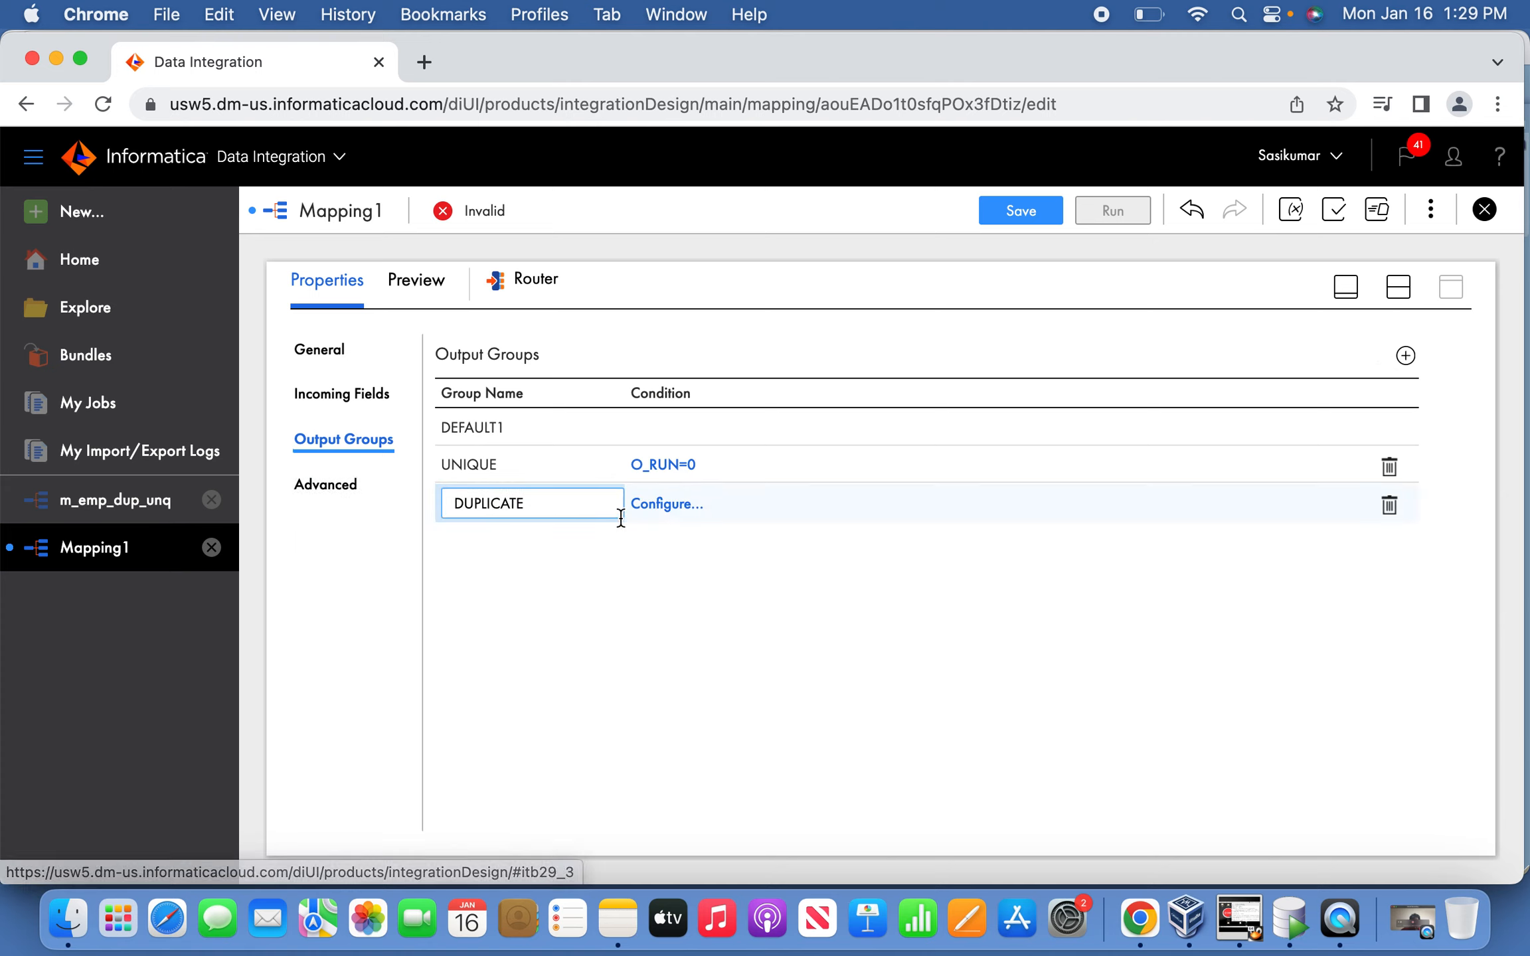
key(Return)
Set the DUPLICATE group's advanced filter to O_RUN=1 and validate it.
click(674, 508)
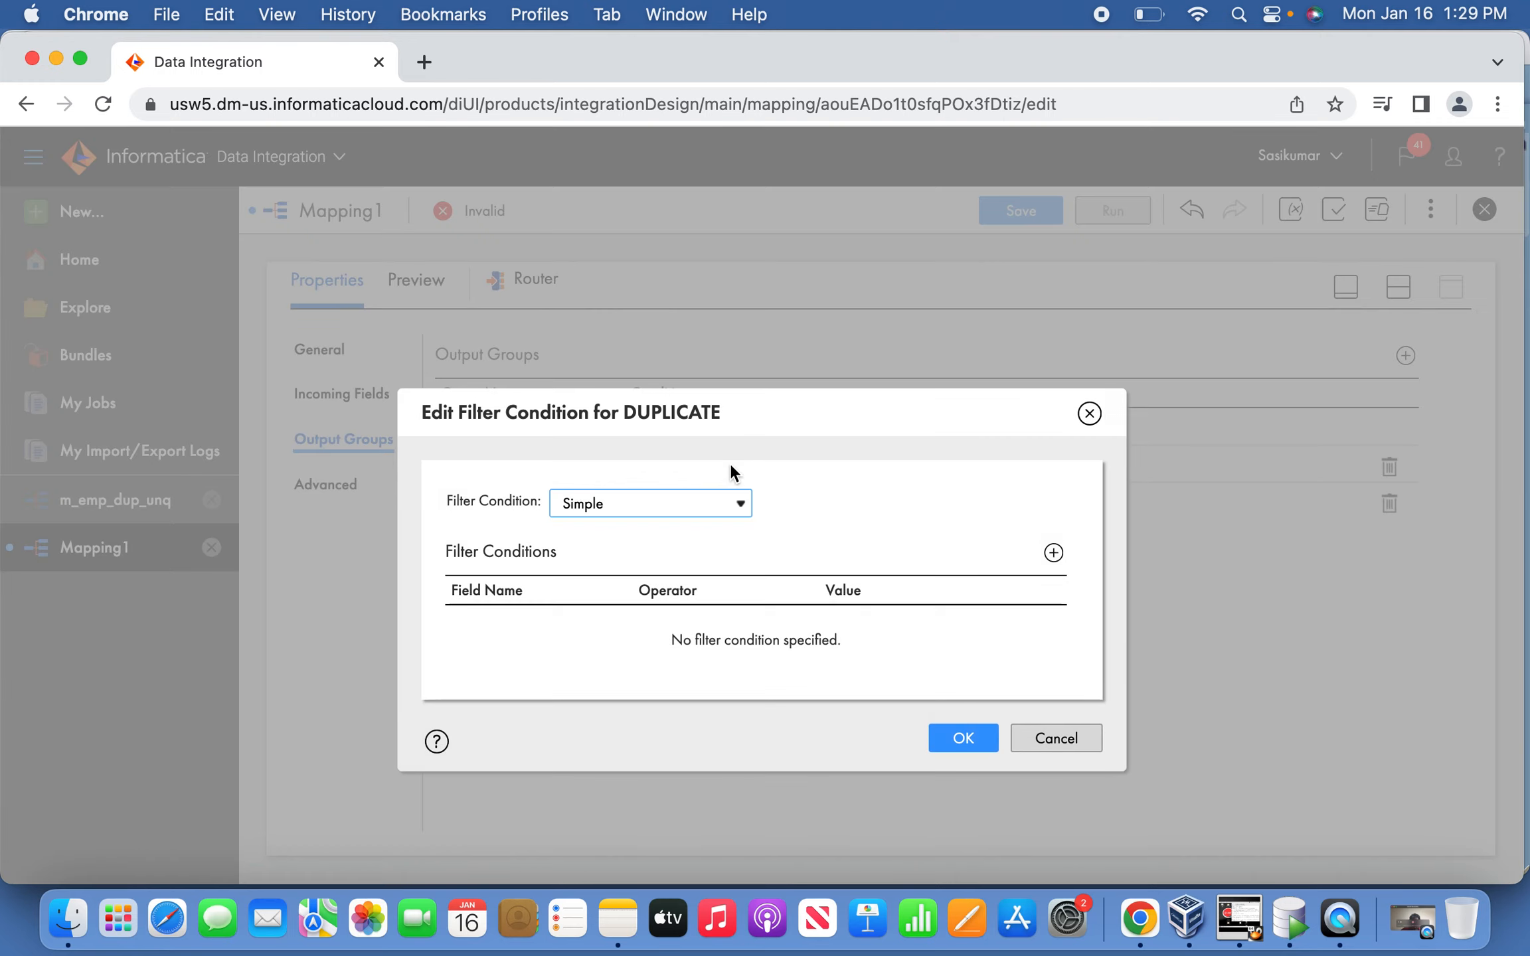
click(720, 503)
click(684, 528)
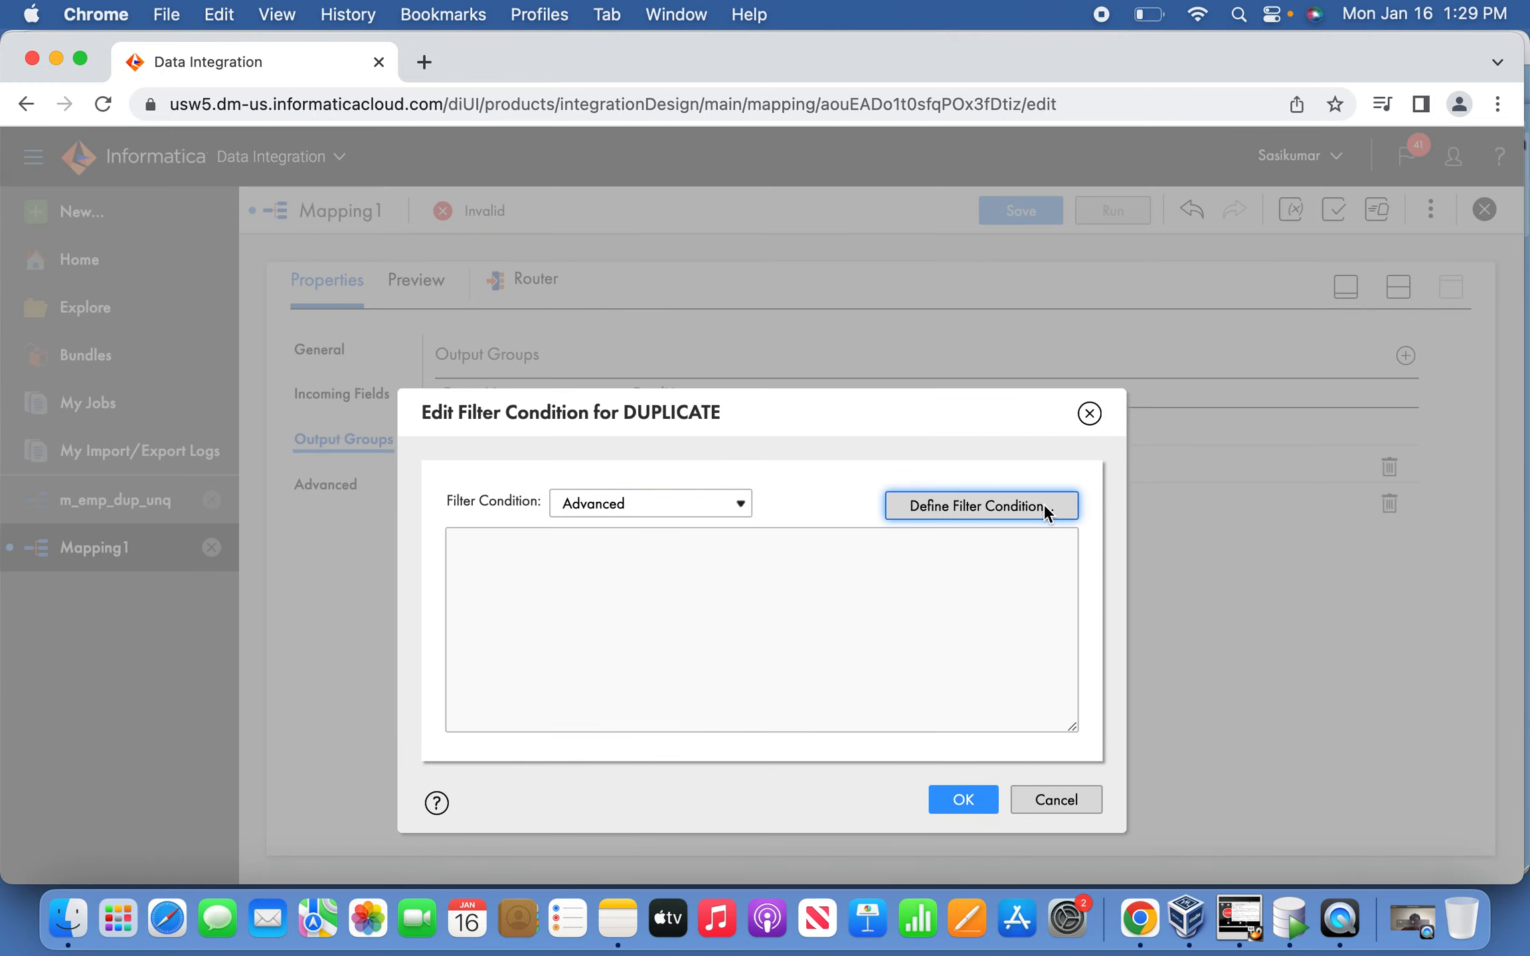
click(1041, 505)
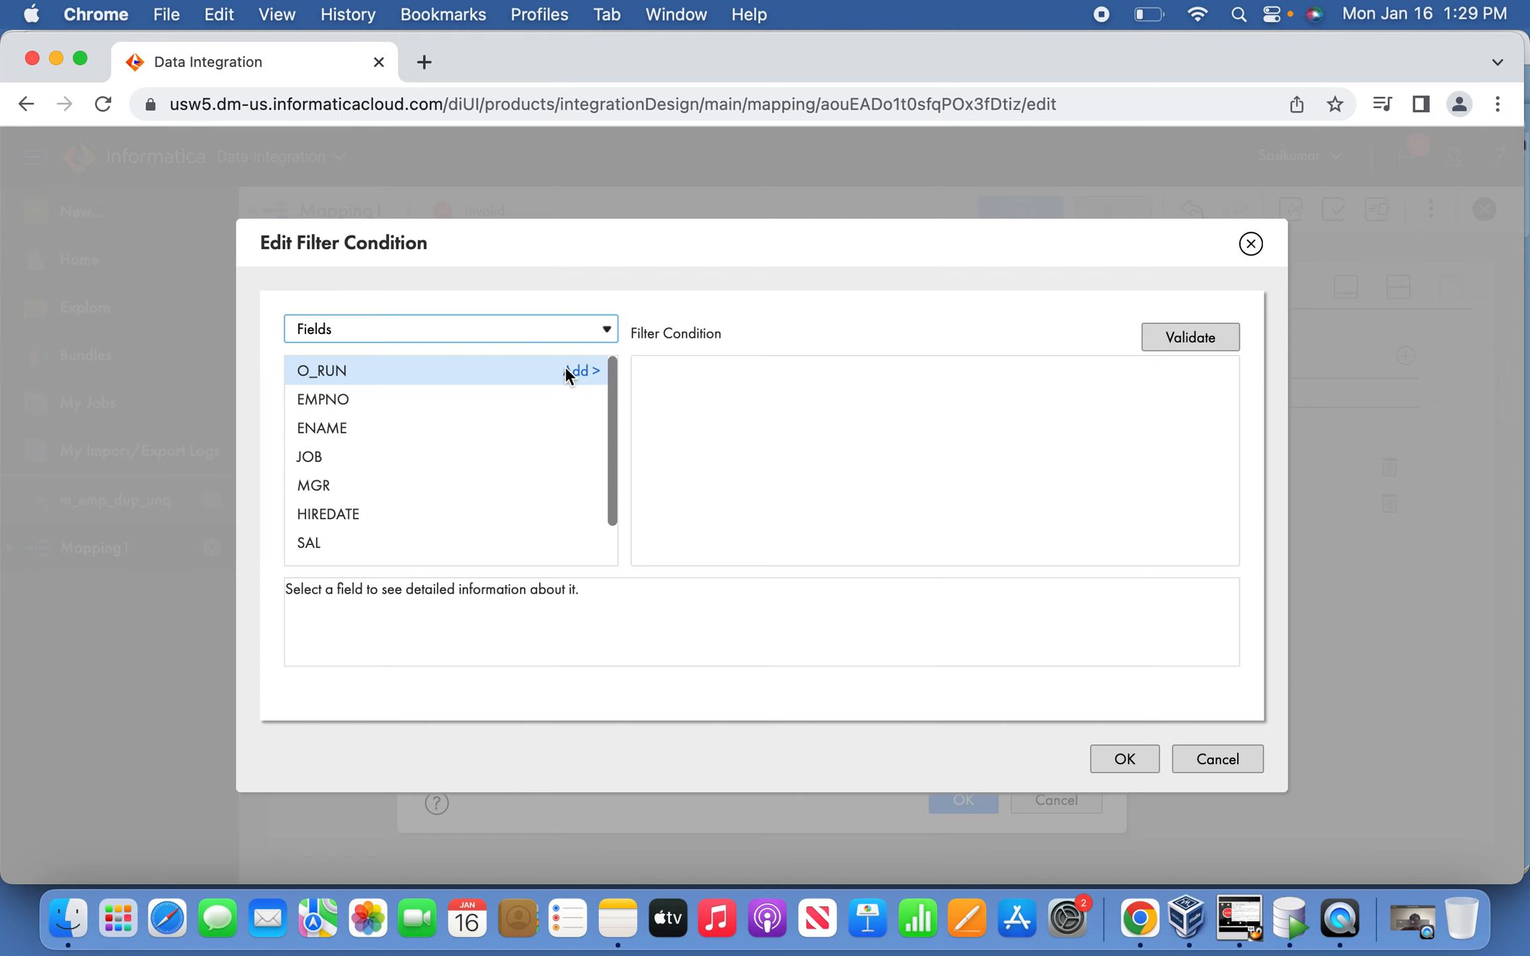
click(566, 369)
text(=1)
click(1159, 333)
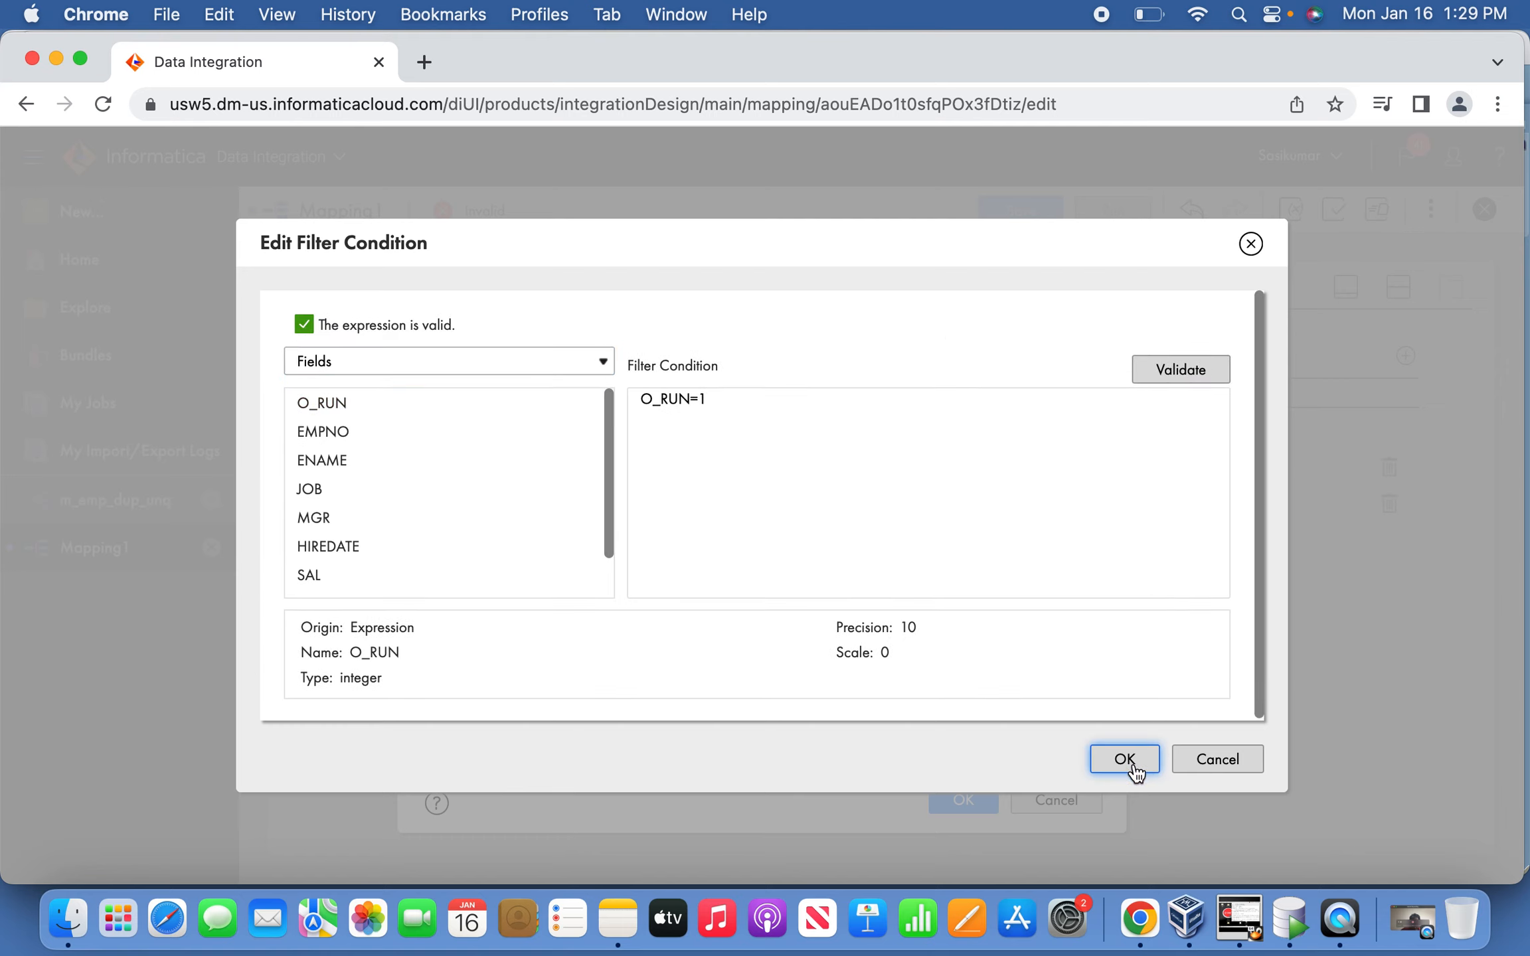
click(1124, 758)
click(983, 801)
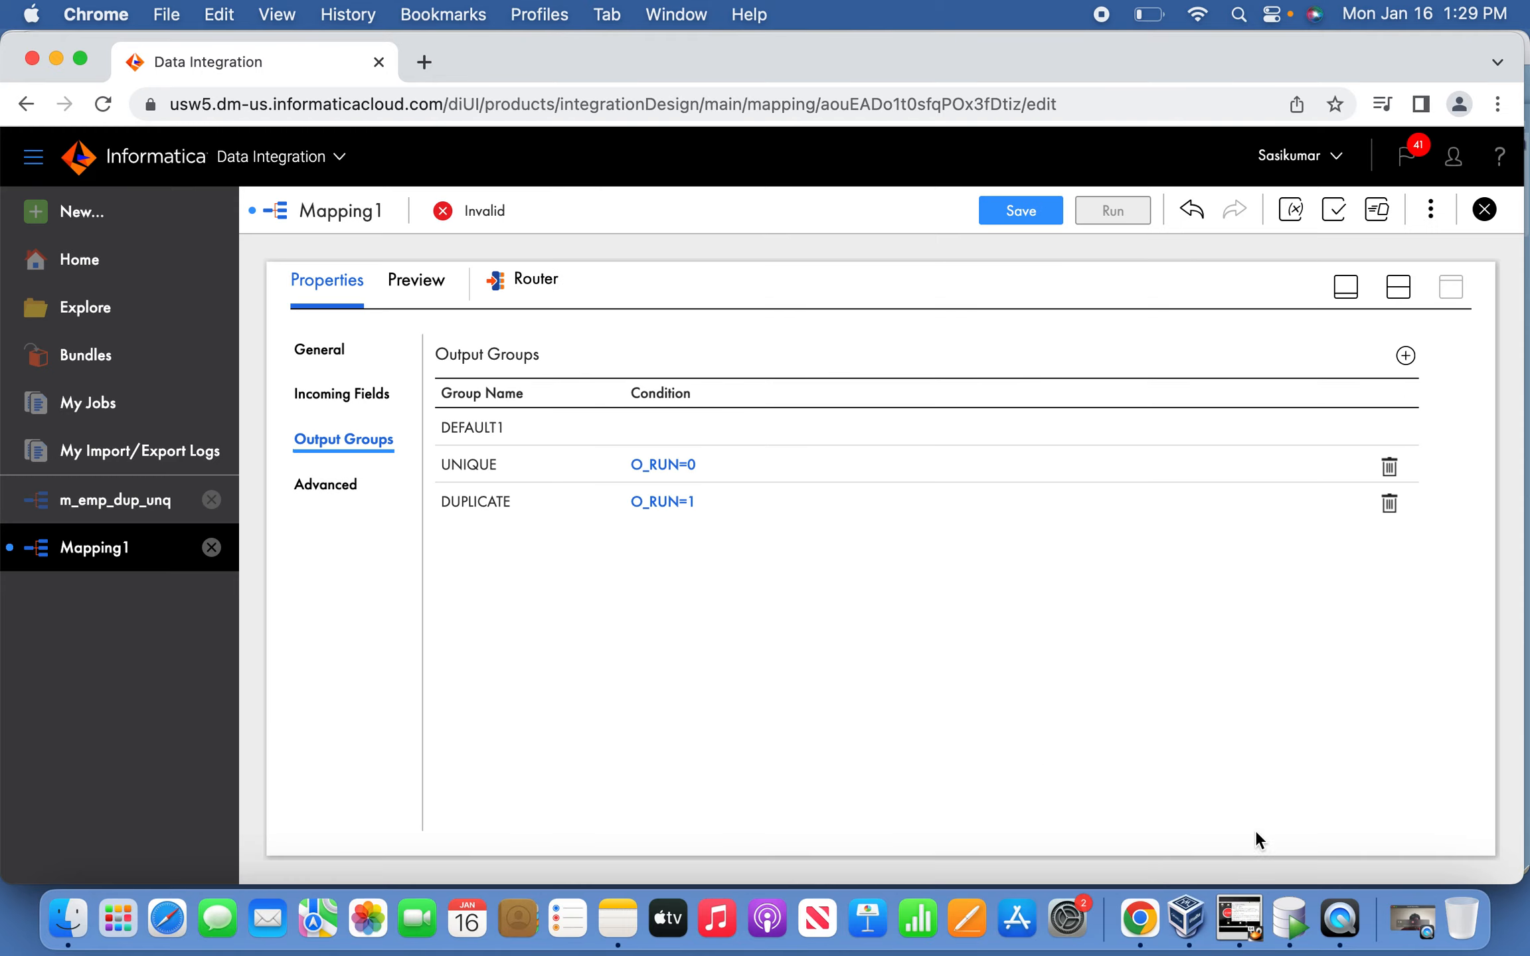
Move Target1 just below Target on the design canvas.
click(1344, 287)
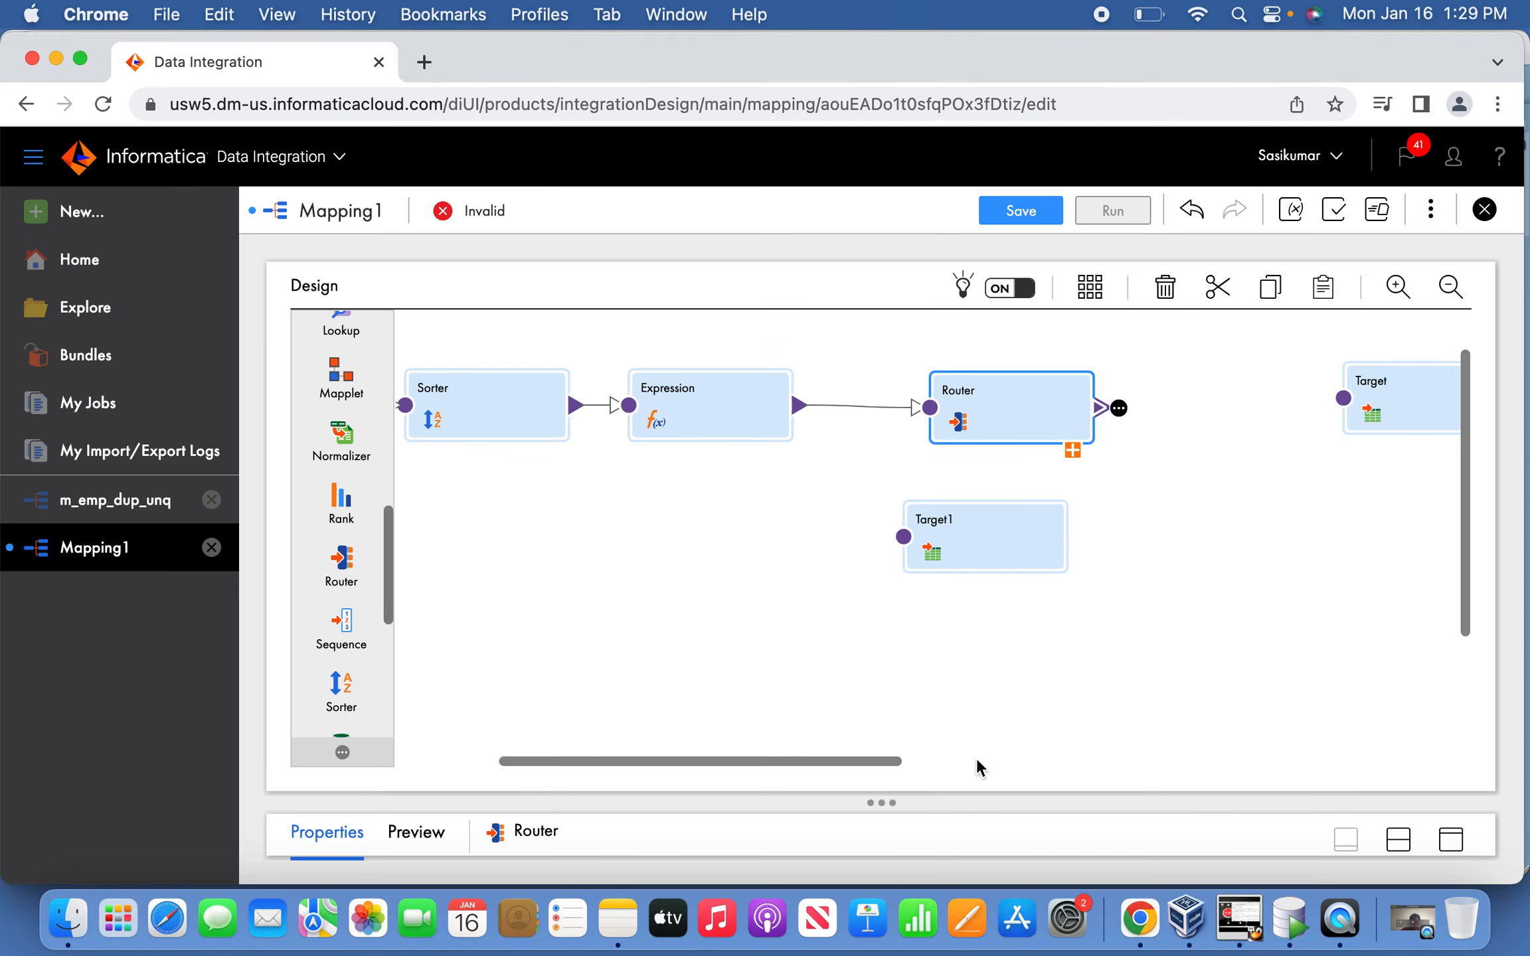
drag(861, 760, 1053, 760)
click(515, 550)
drag(514, 549, 935, 572)
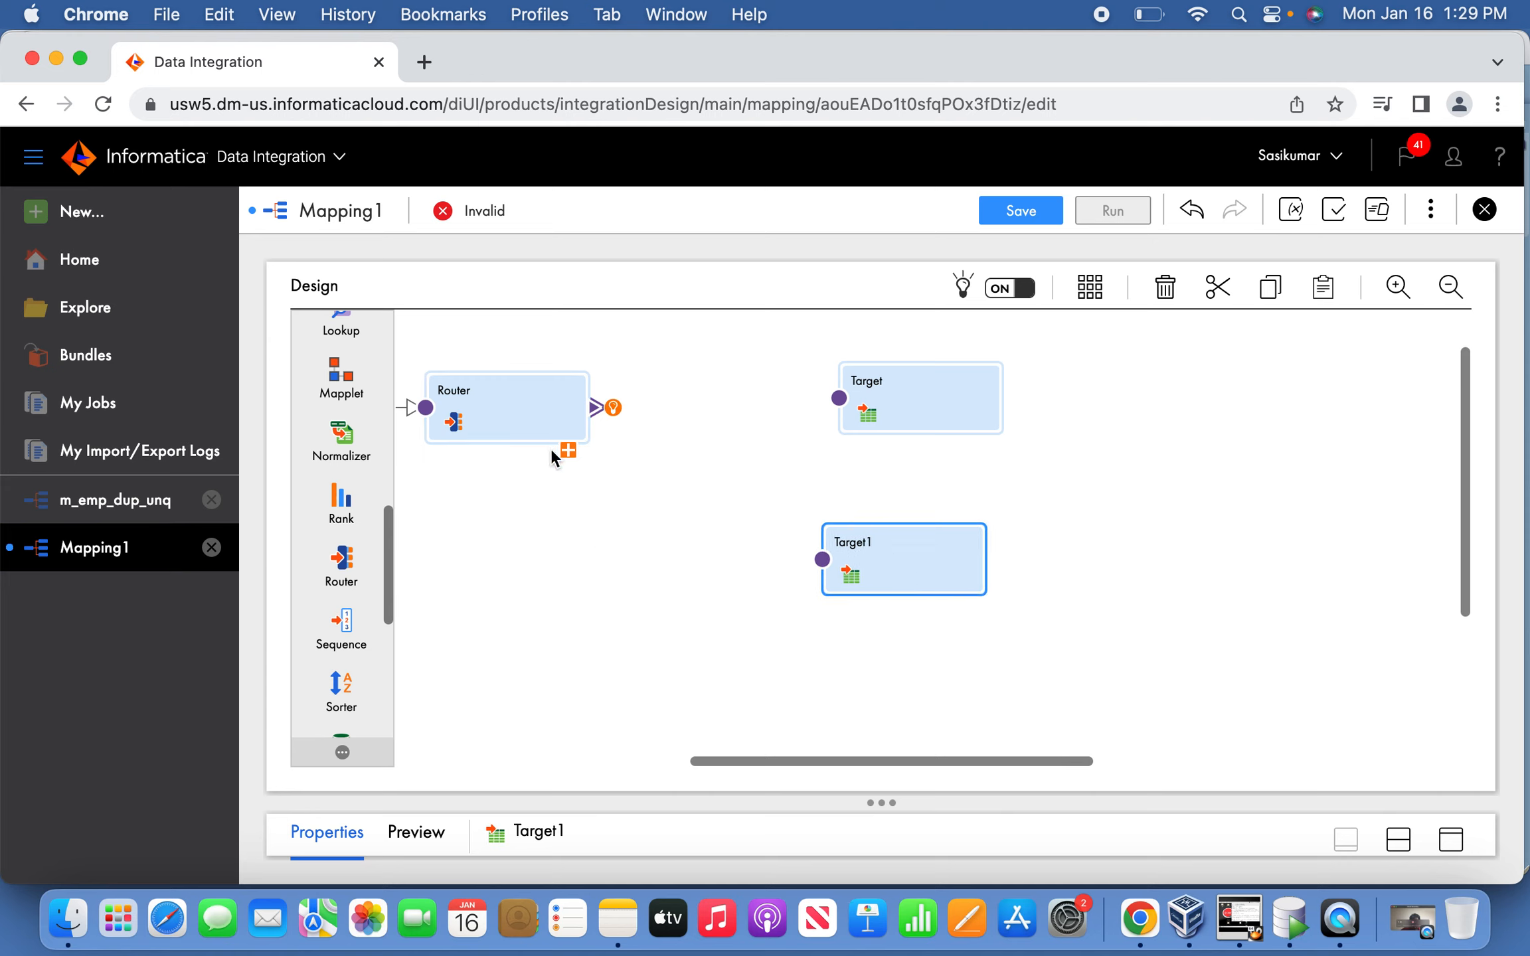
Draw links from the Router's UNIQUE group to Target and DUPLICATE group to Target1.
click(569, 452)
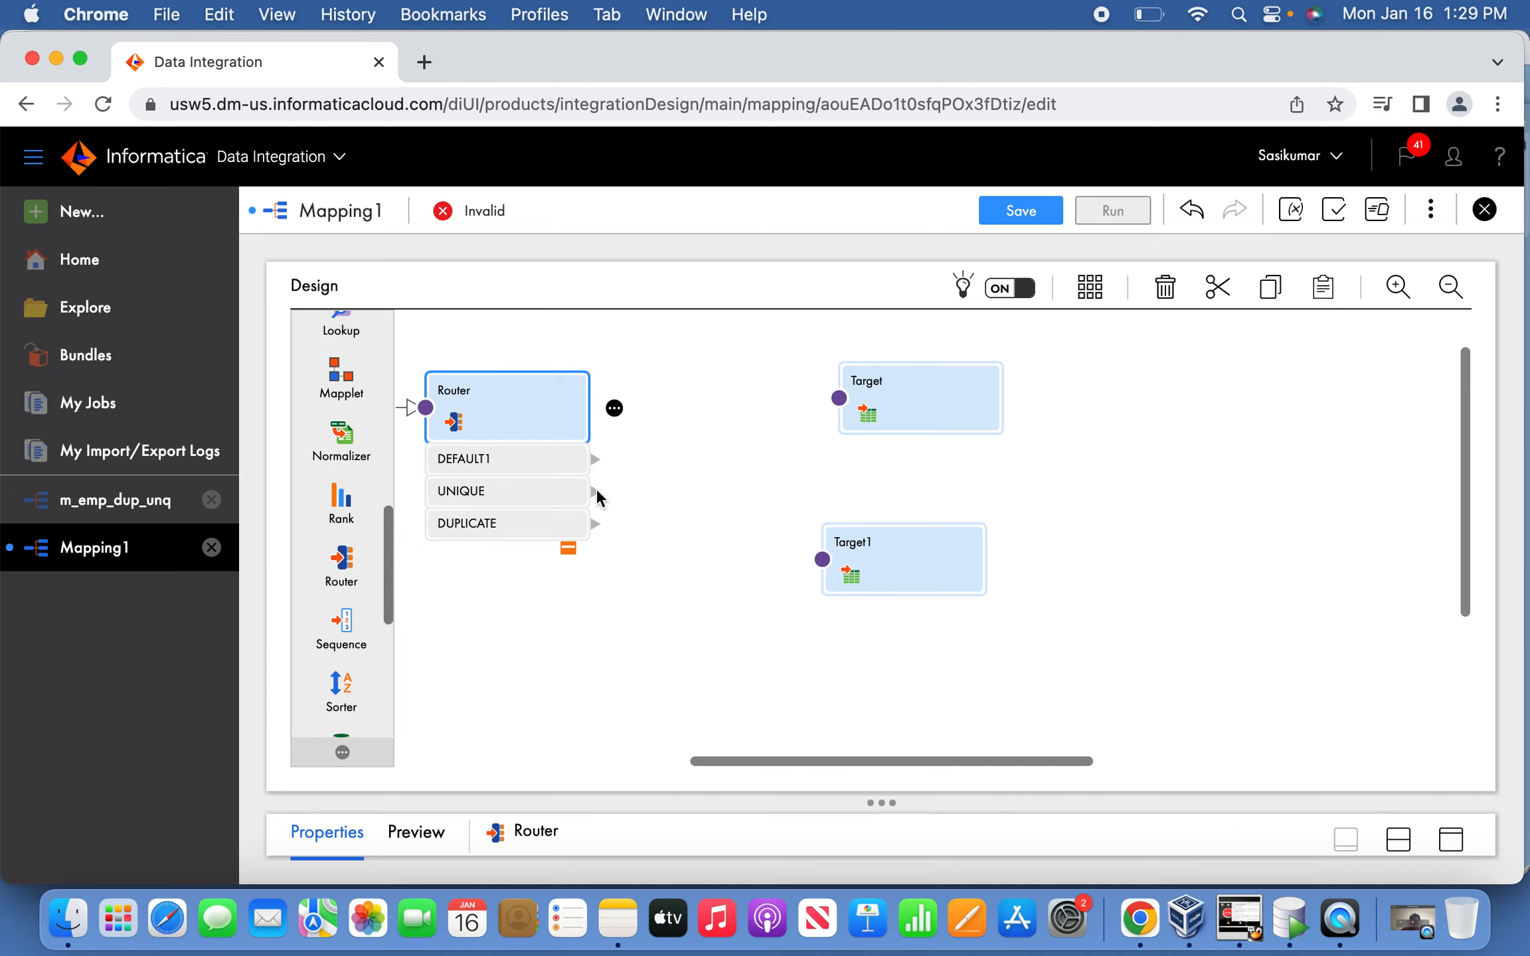
drag(598, 494, 797, 428)
click(798, 429)
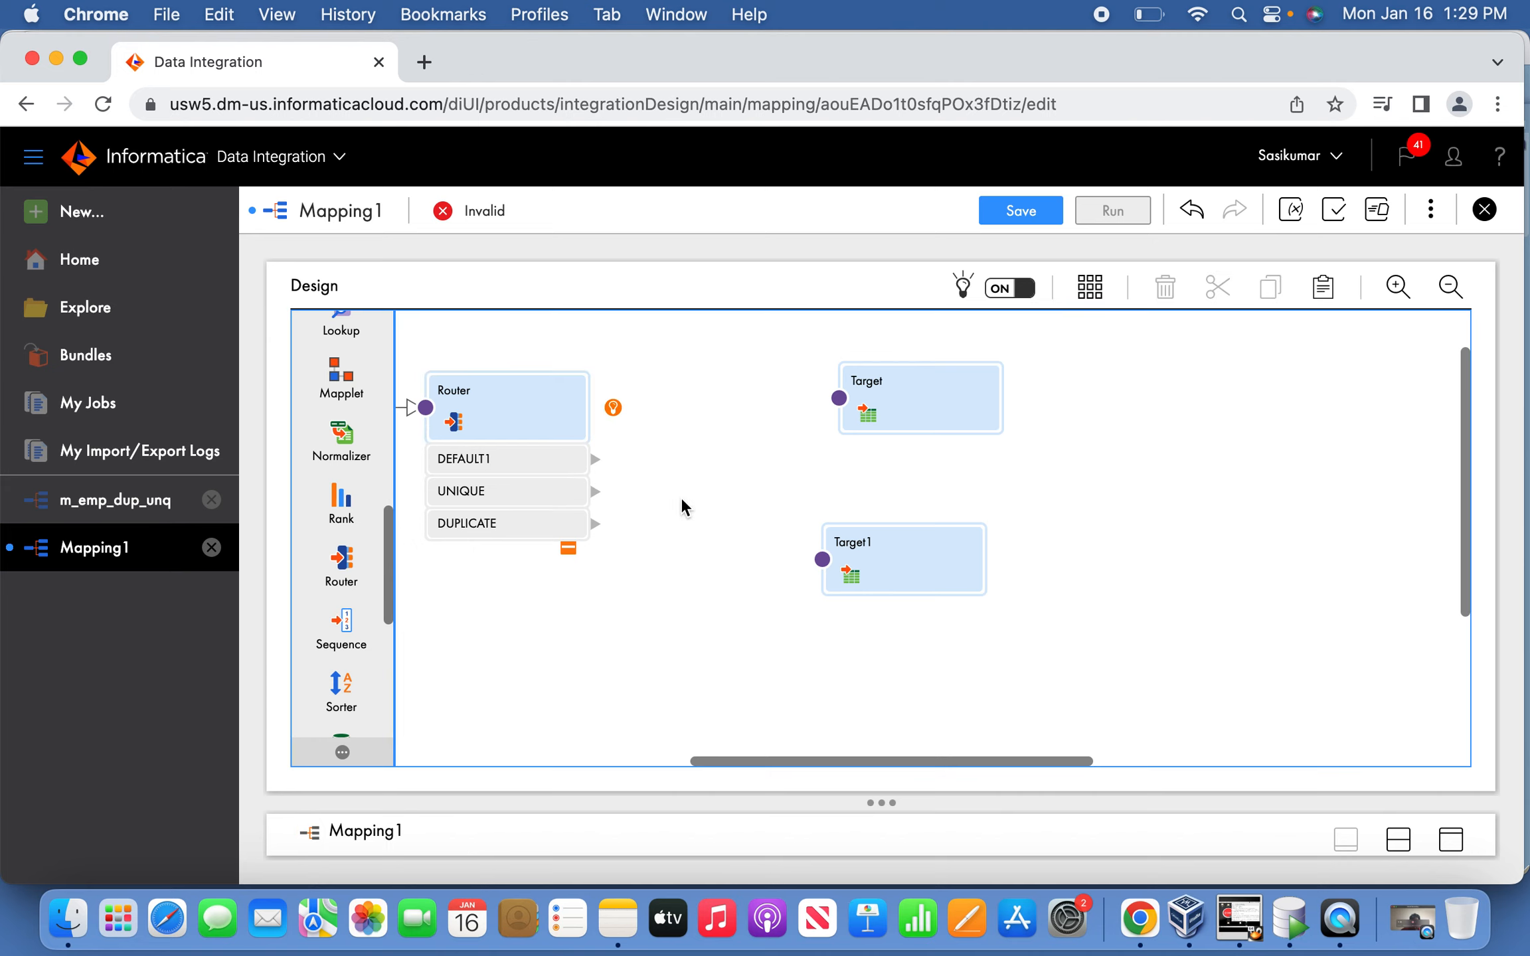
drag(660, 471, 838, 397)
drag(594, 523, 823, 561)
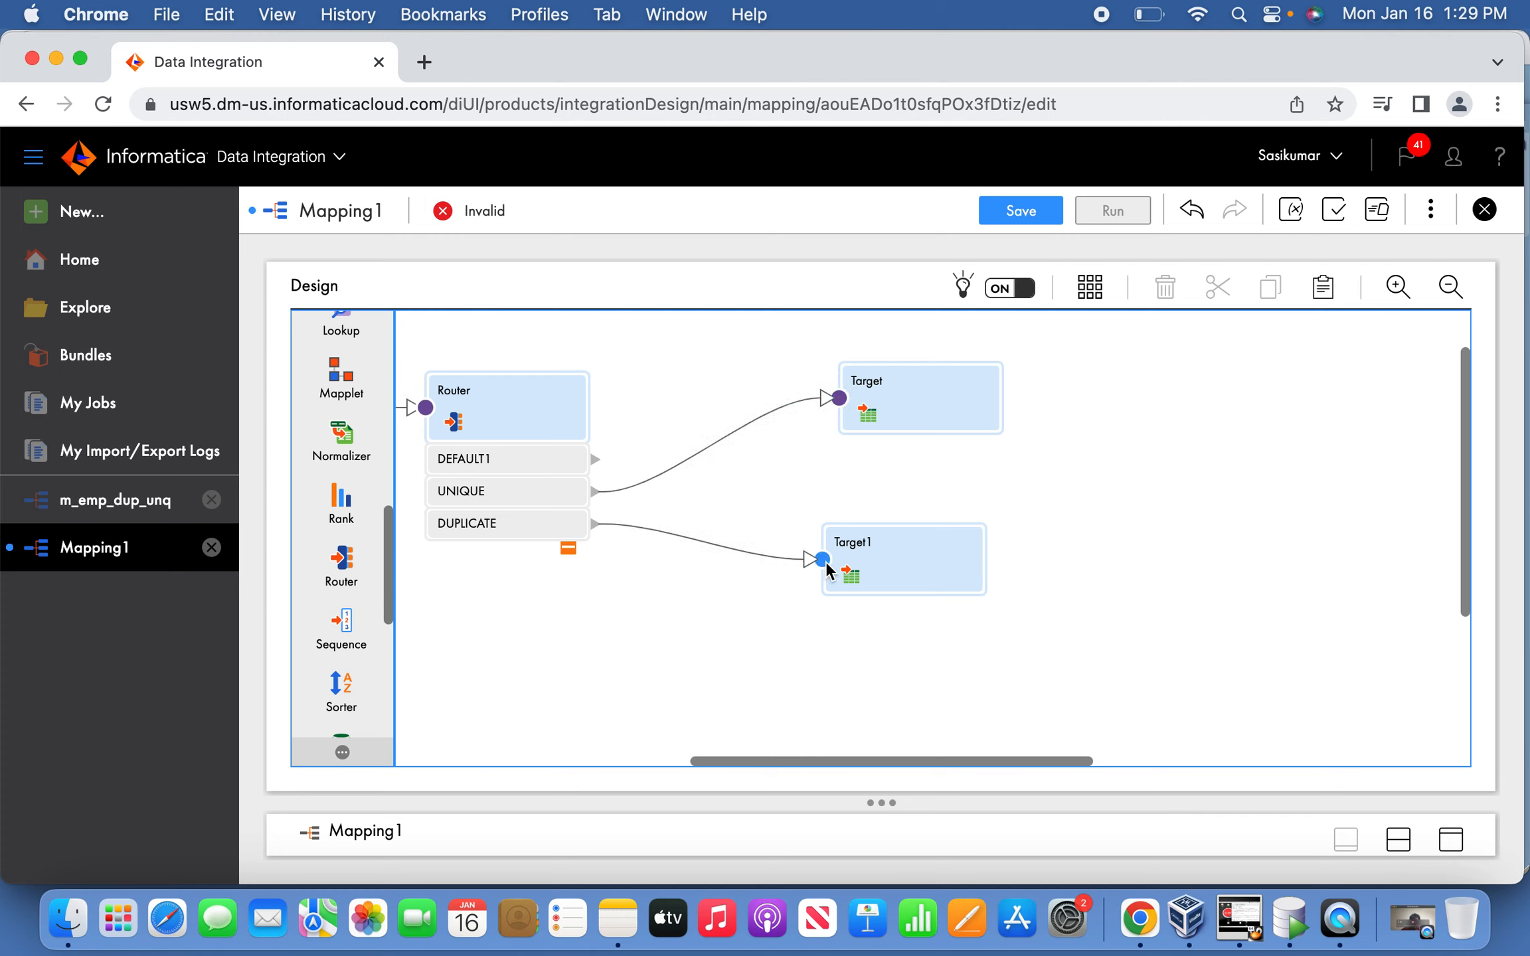
click(946, 408)
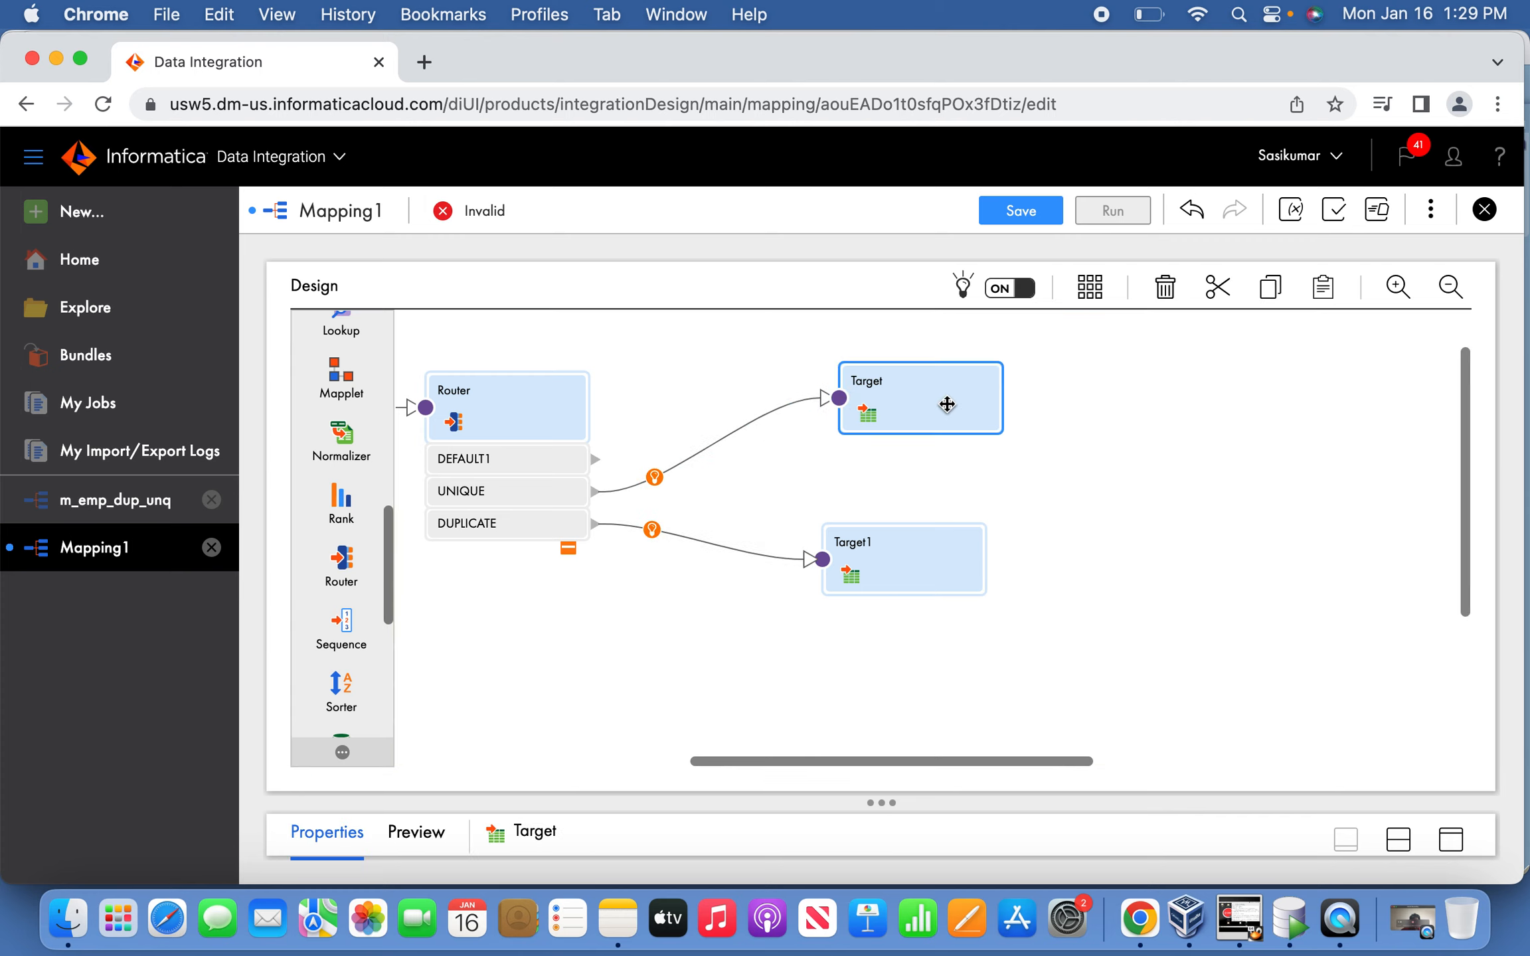
Set Target's connection to OracleScott in its full-size properties.
click(1450, 838)
click(326, 438)
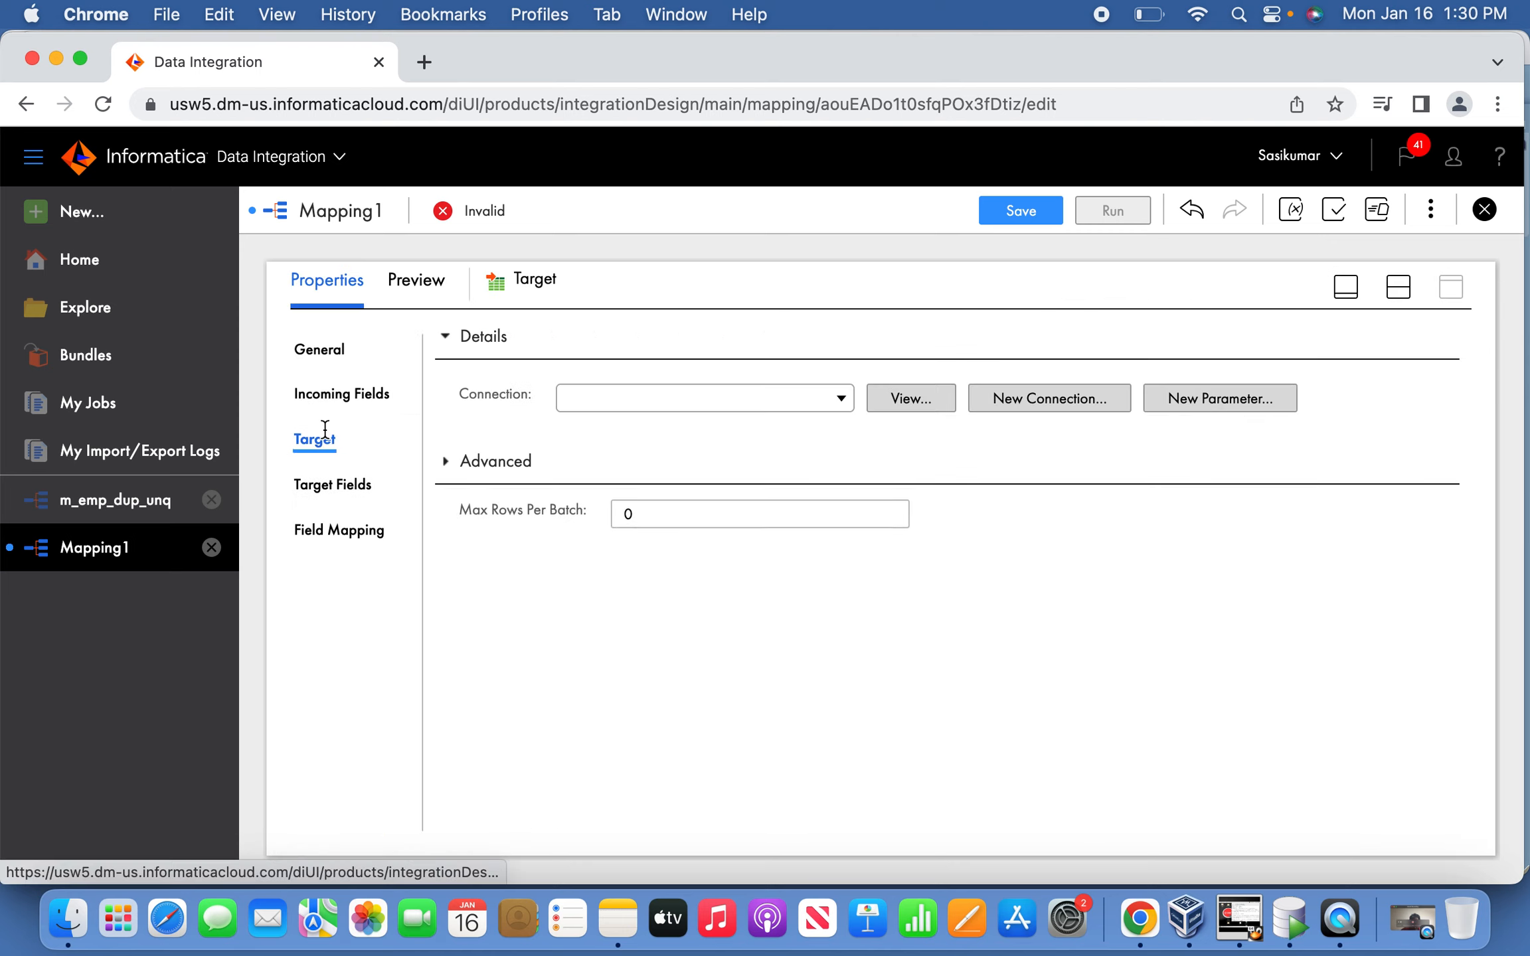
click(840, 398)
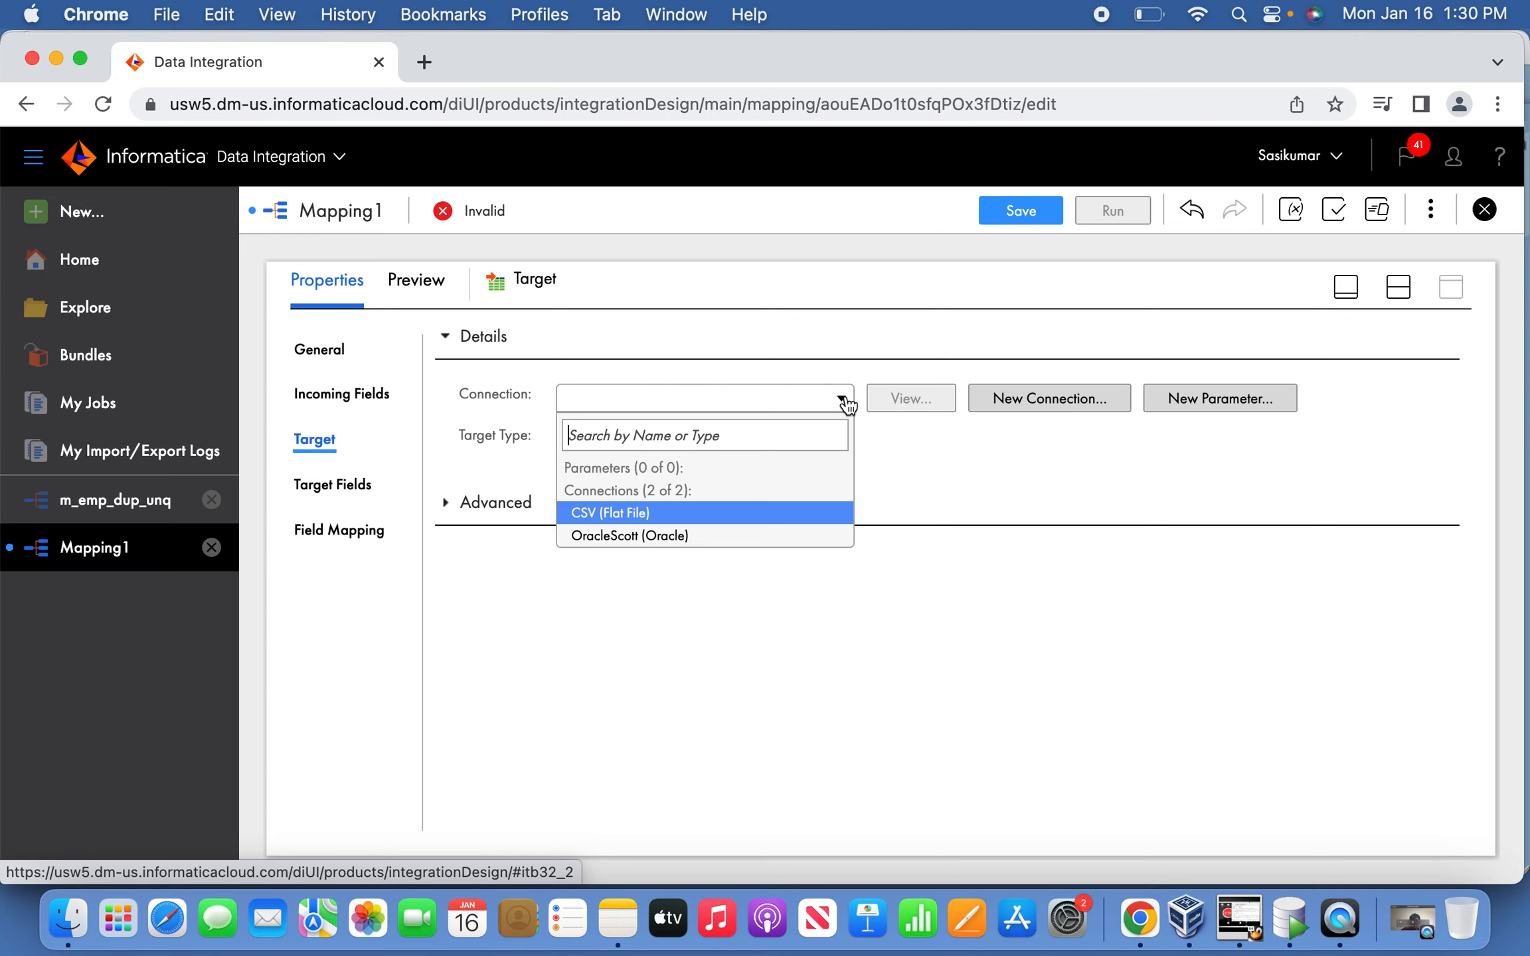
click(697, 529)
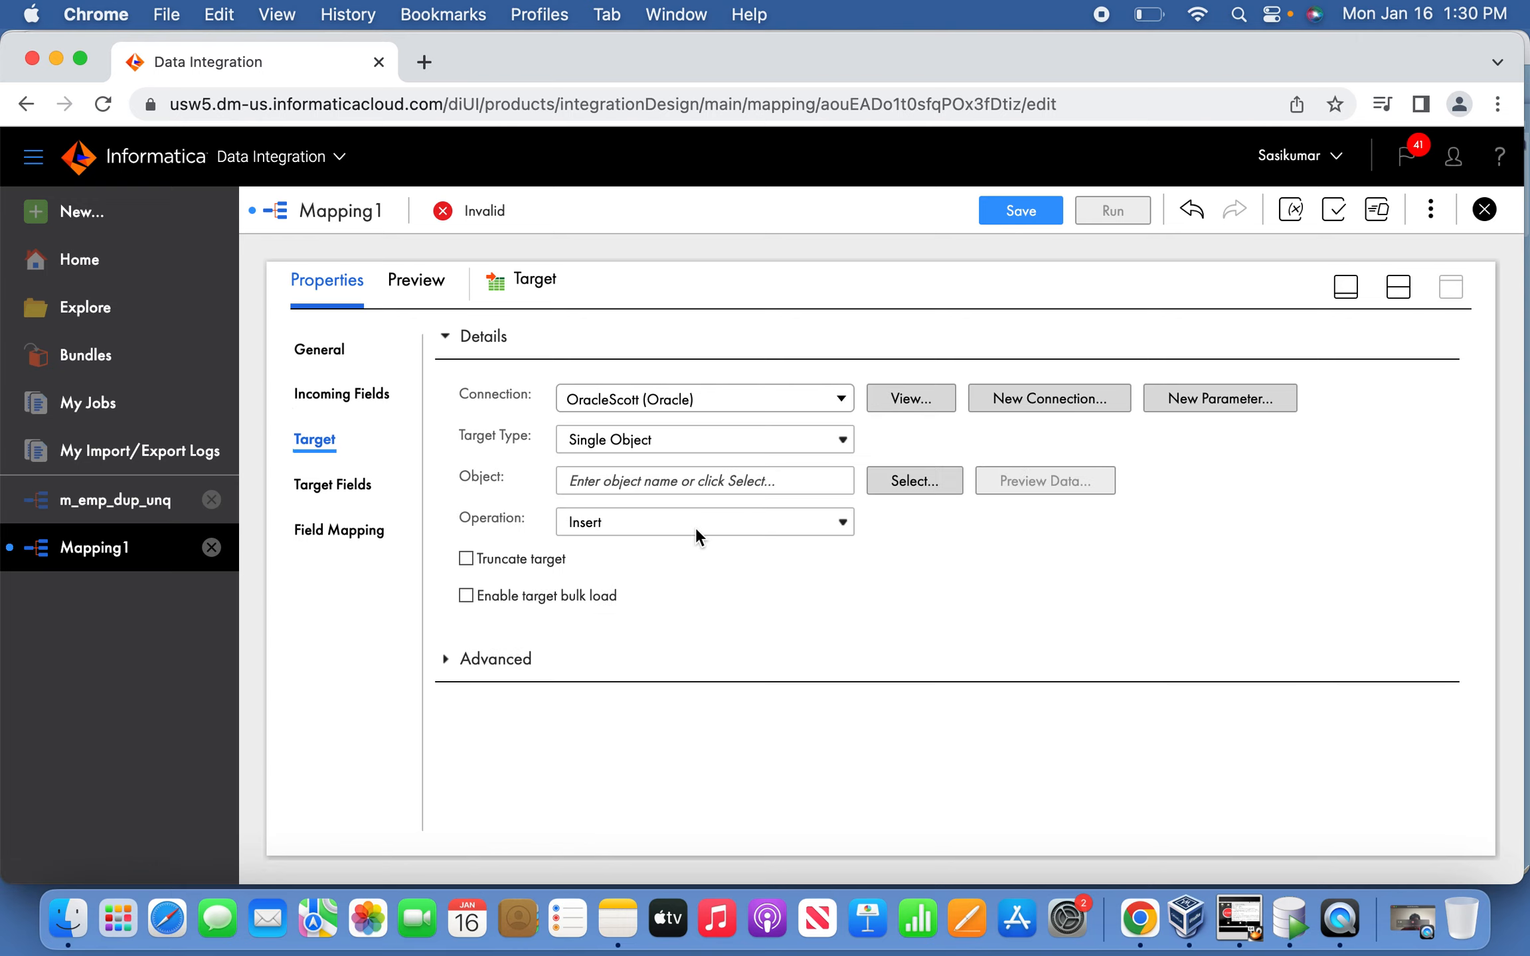
click(841, 439)
click(910, 430)
Choose the EMP_UNQ_T1 table as Target's object and return to the canvas.
click(914, 481)
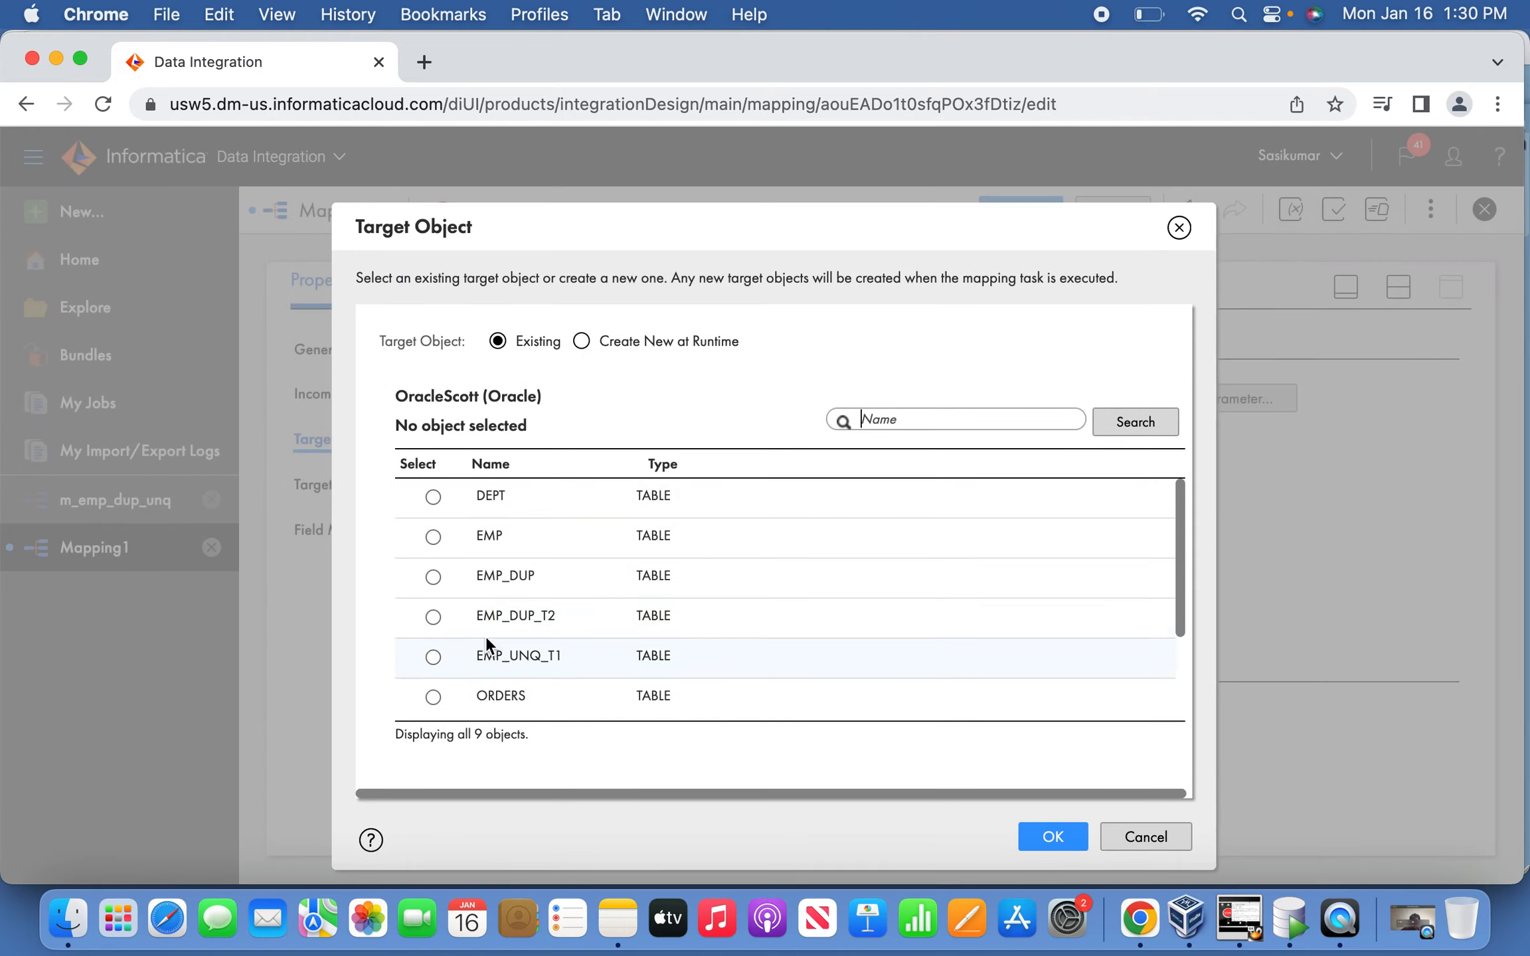
click(432, 657)
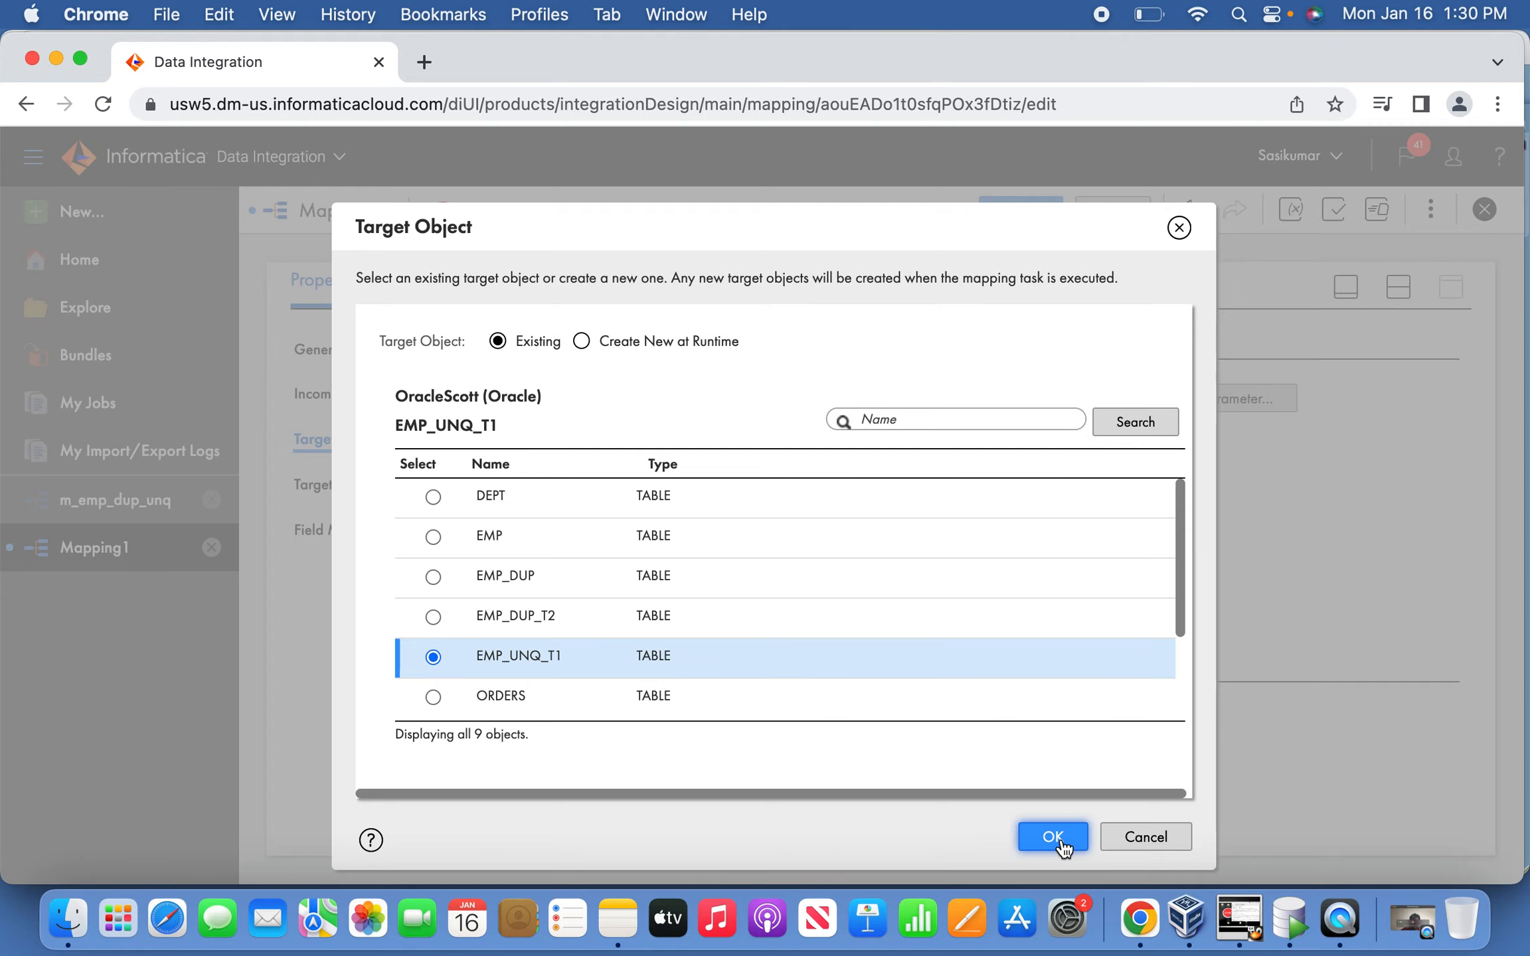
click(1038, 841)
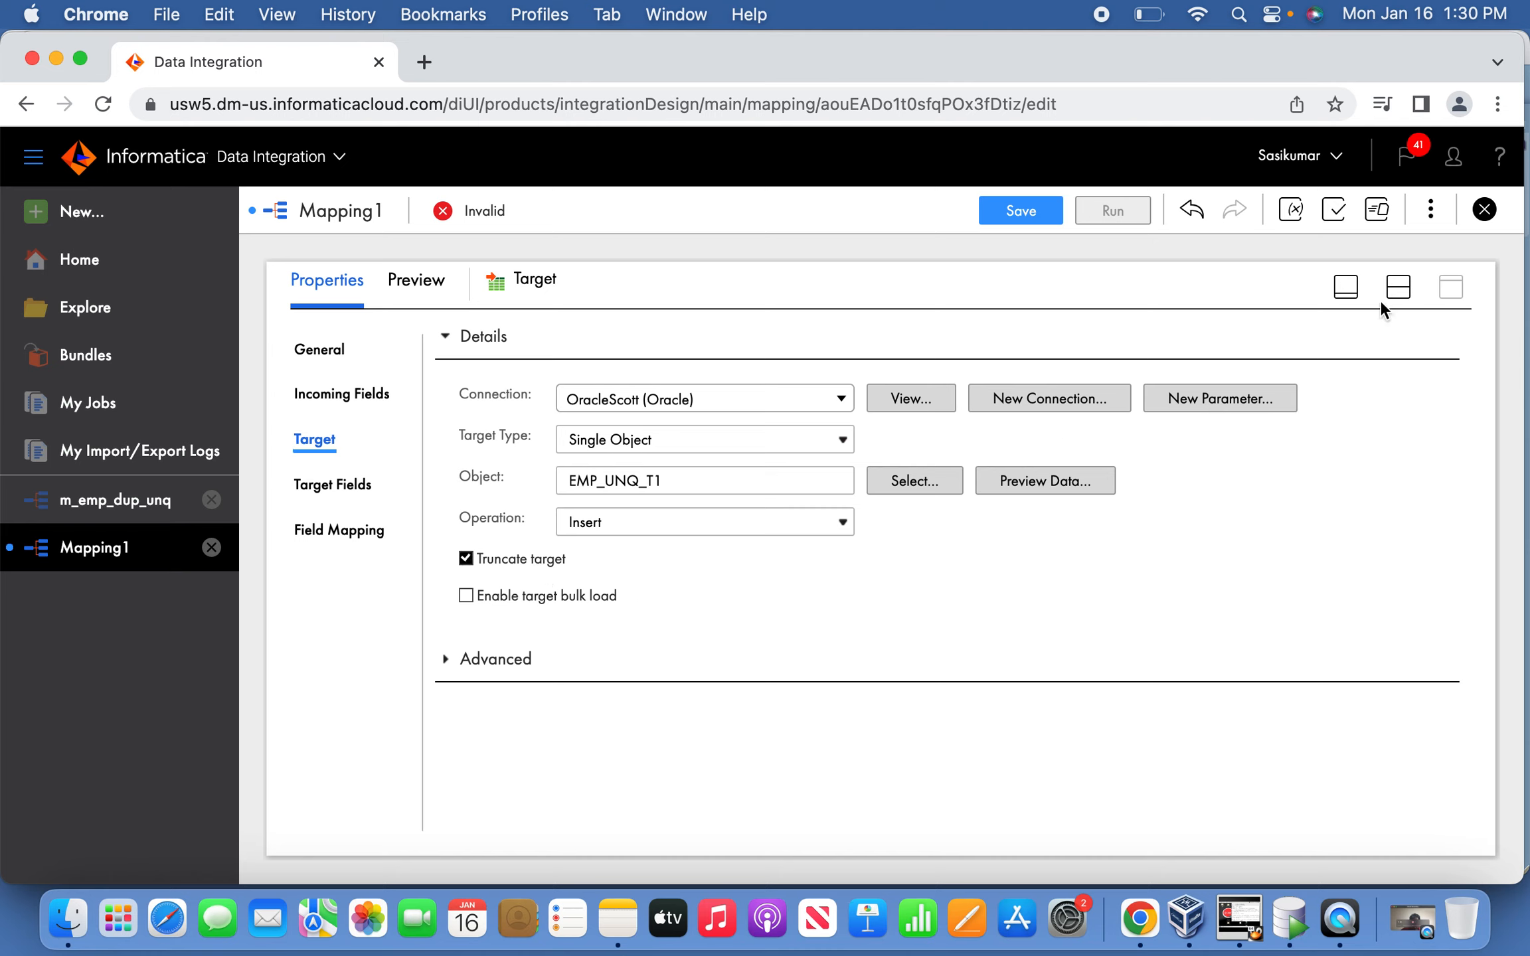
click(1346, 287)
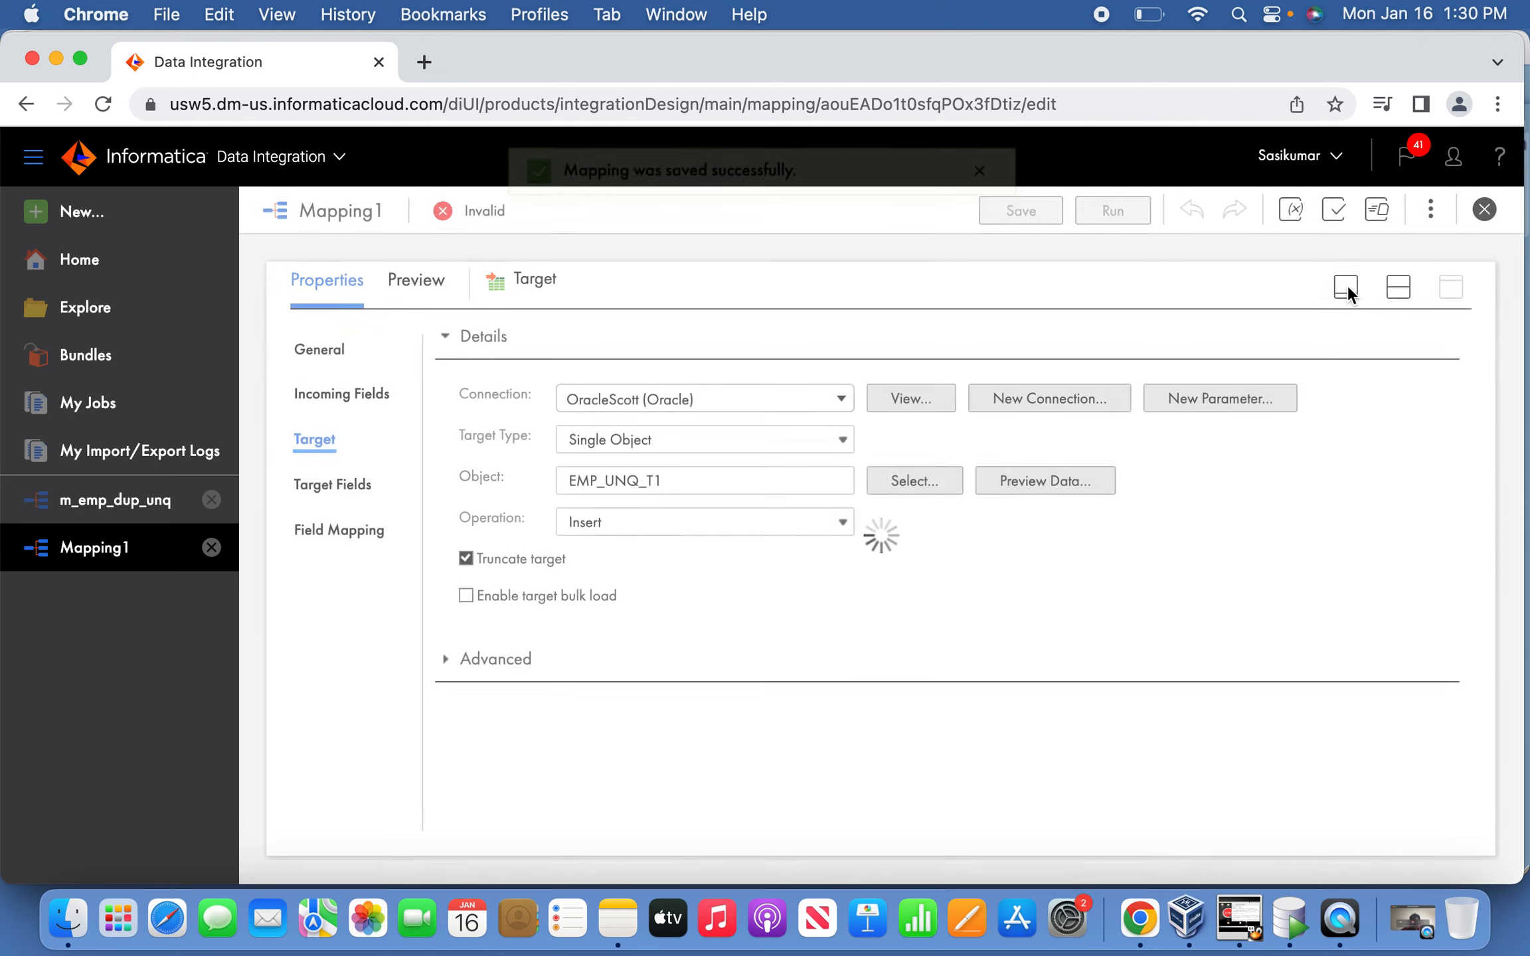
click(869, 579)
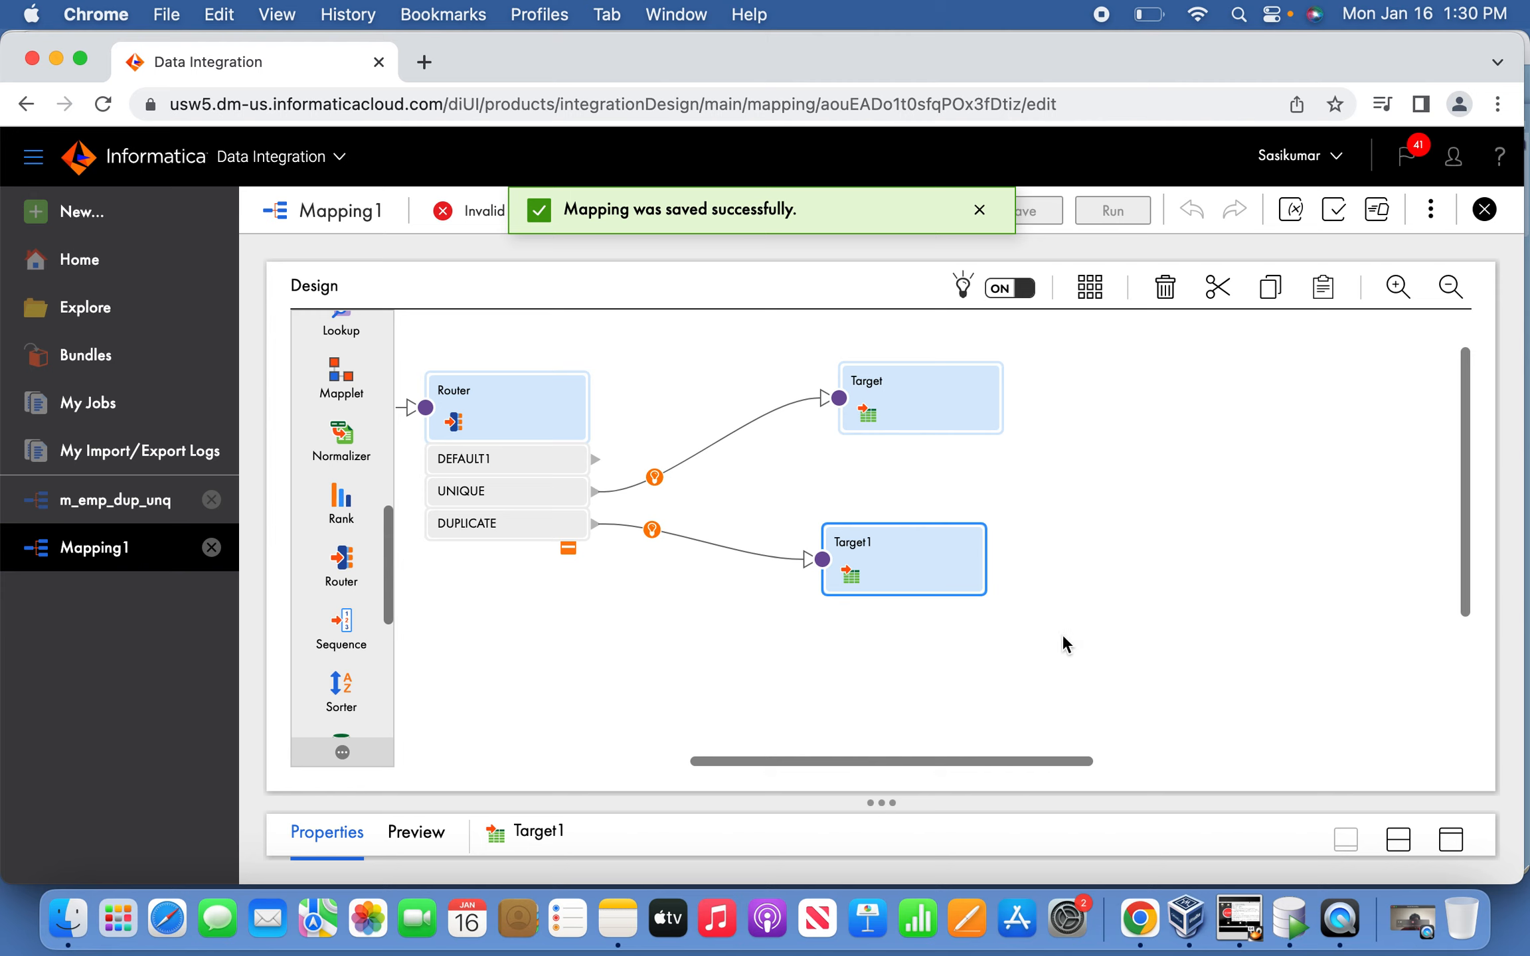
Point Target1 at the EMP_DUP_T2 table over the OracleScott connection.
click(1453, 842)
click(322, 447)
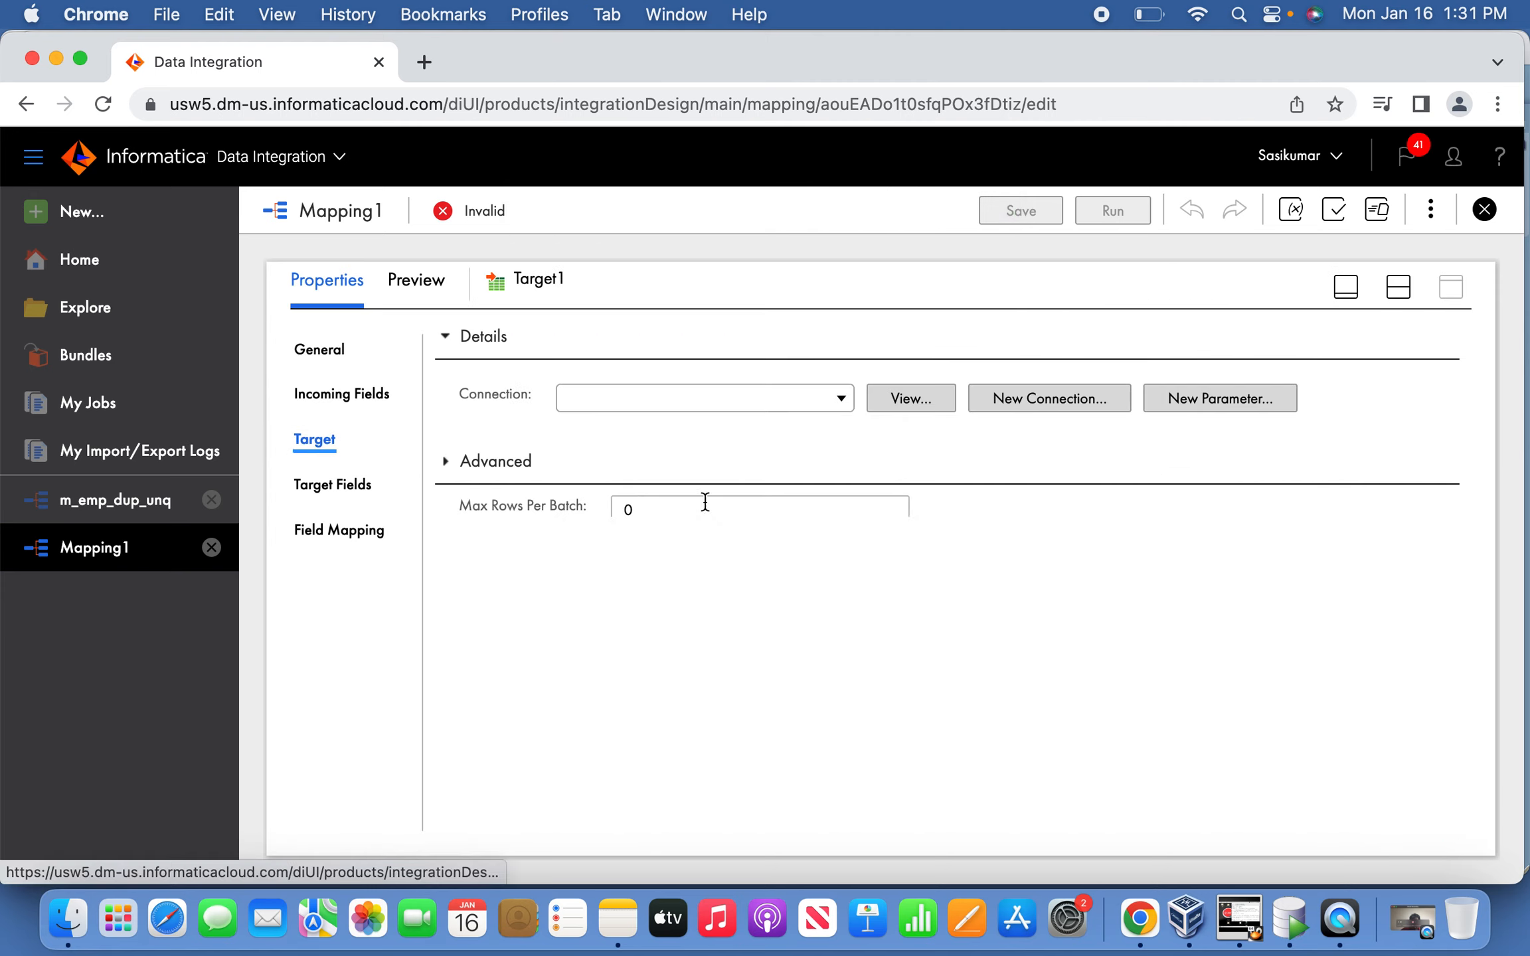
click(841, 398)
click(714, 533)
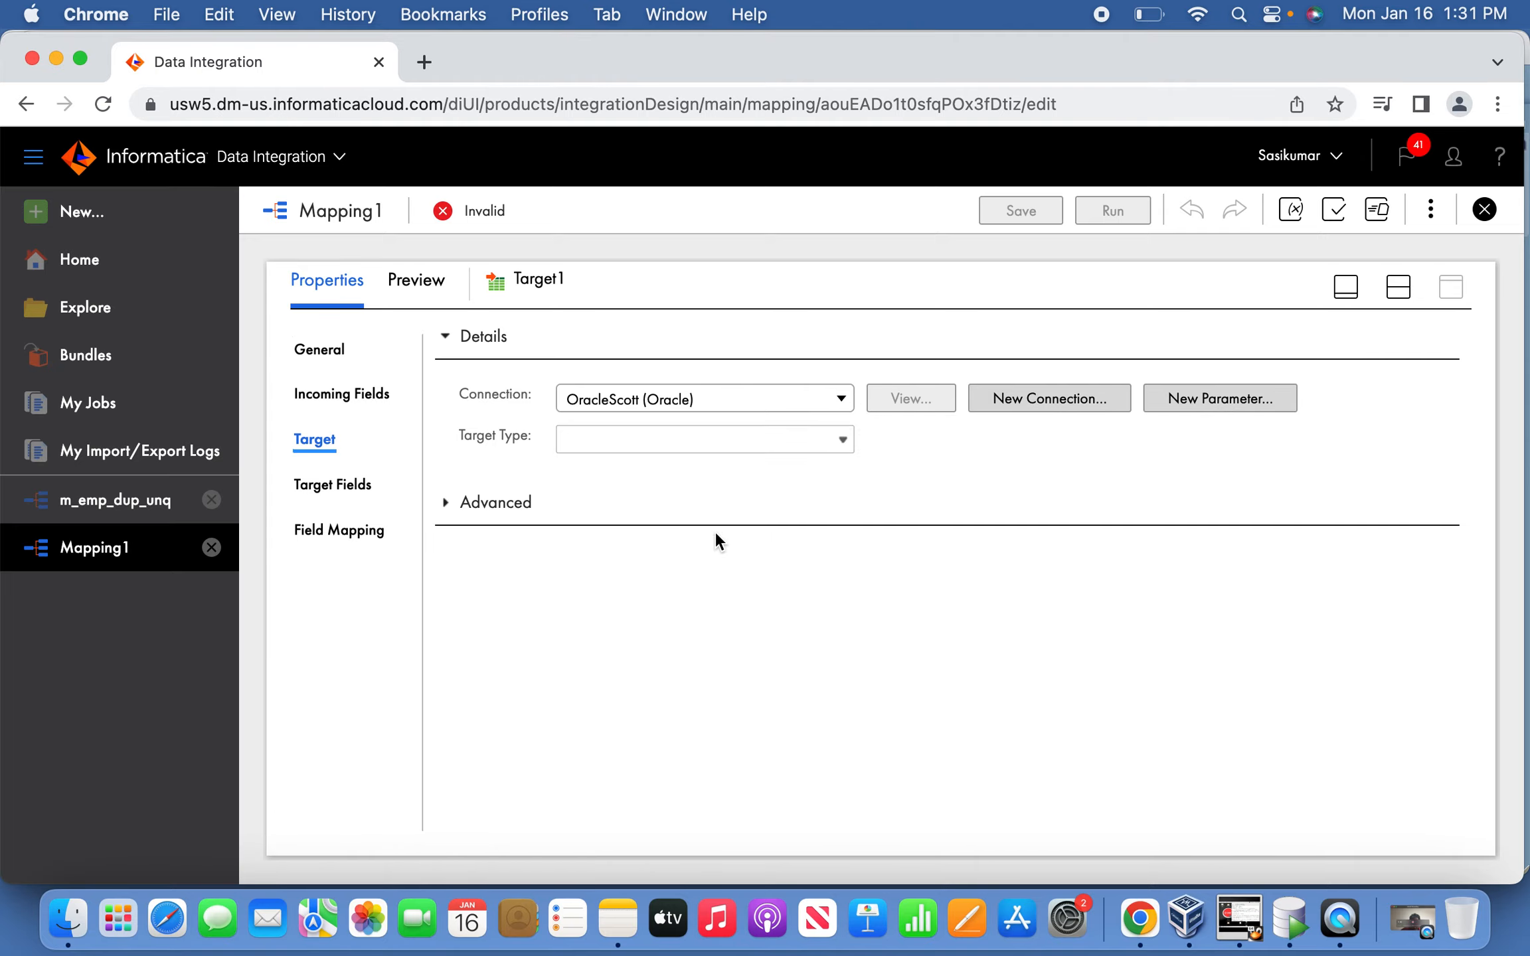
click(912, 481)
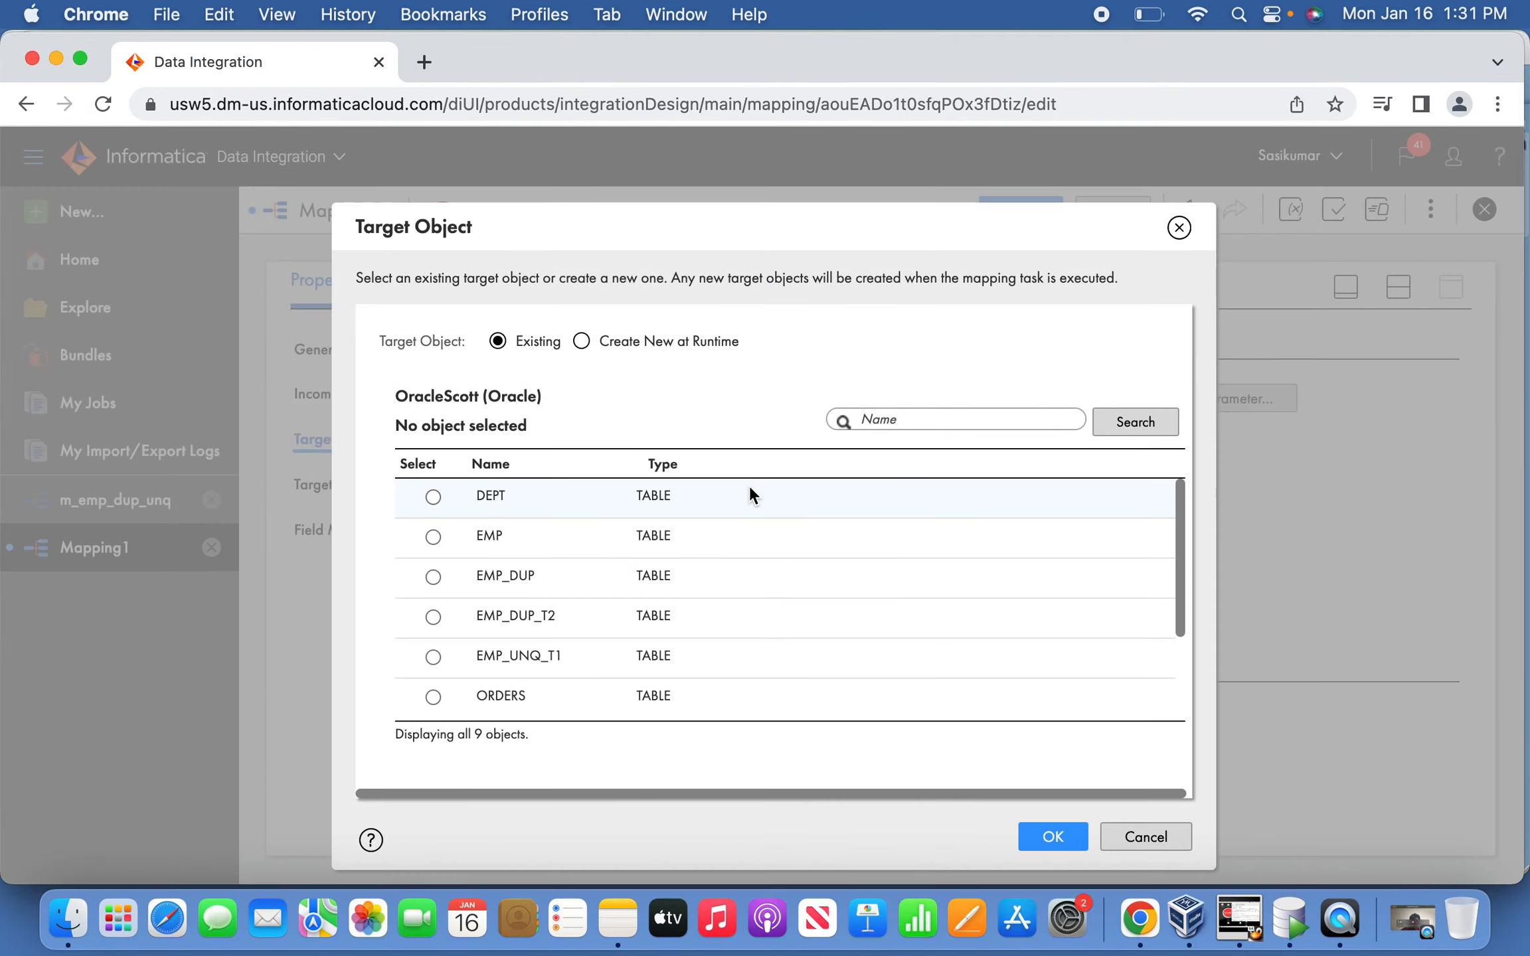
click(465, 622)
click(1052, 835)
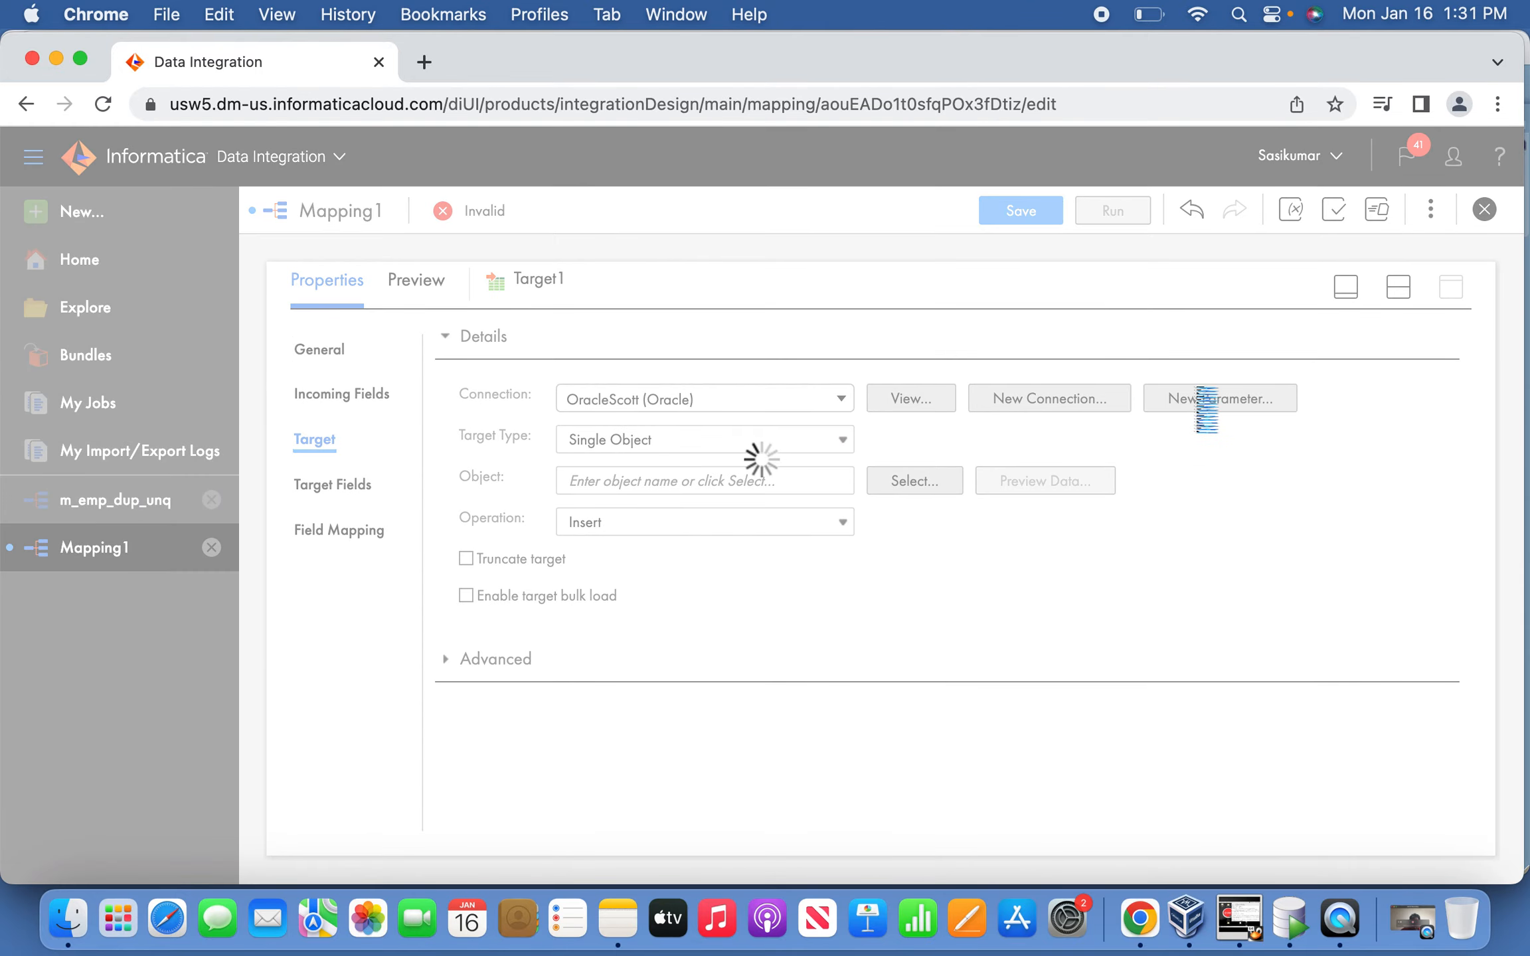
Enable Truncate target for Target1 and save the mapping.
click(496, 560)
click(1344, 289)
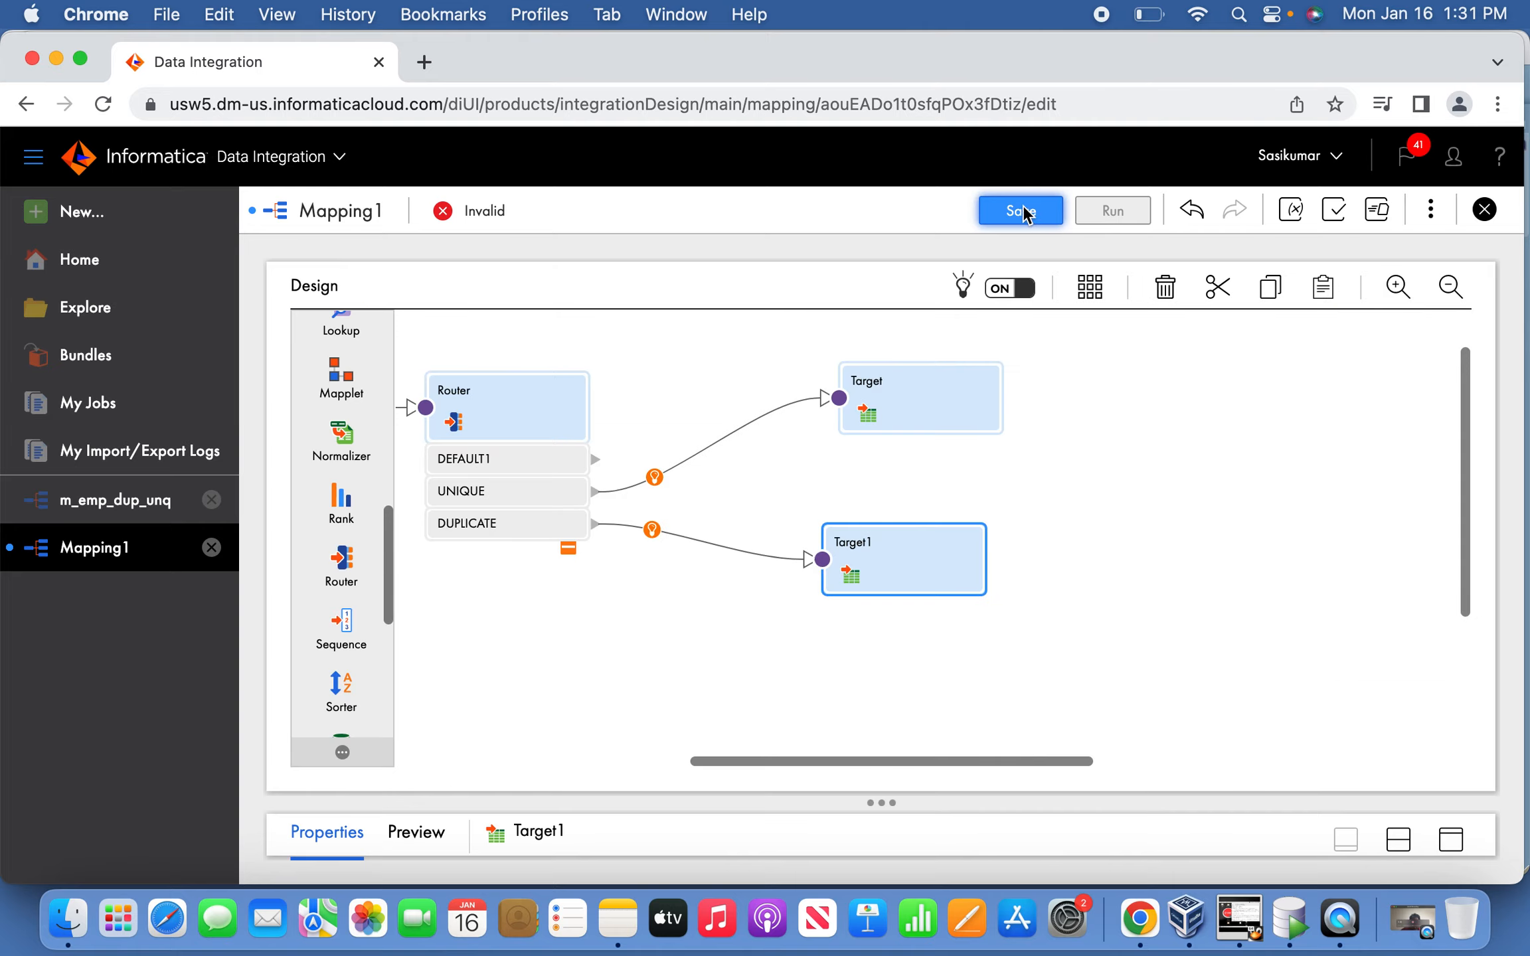
click(1015, 210)
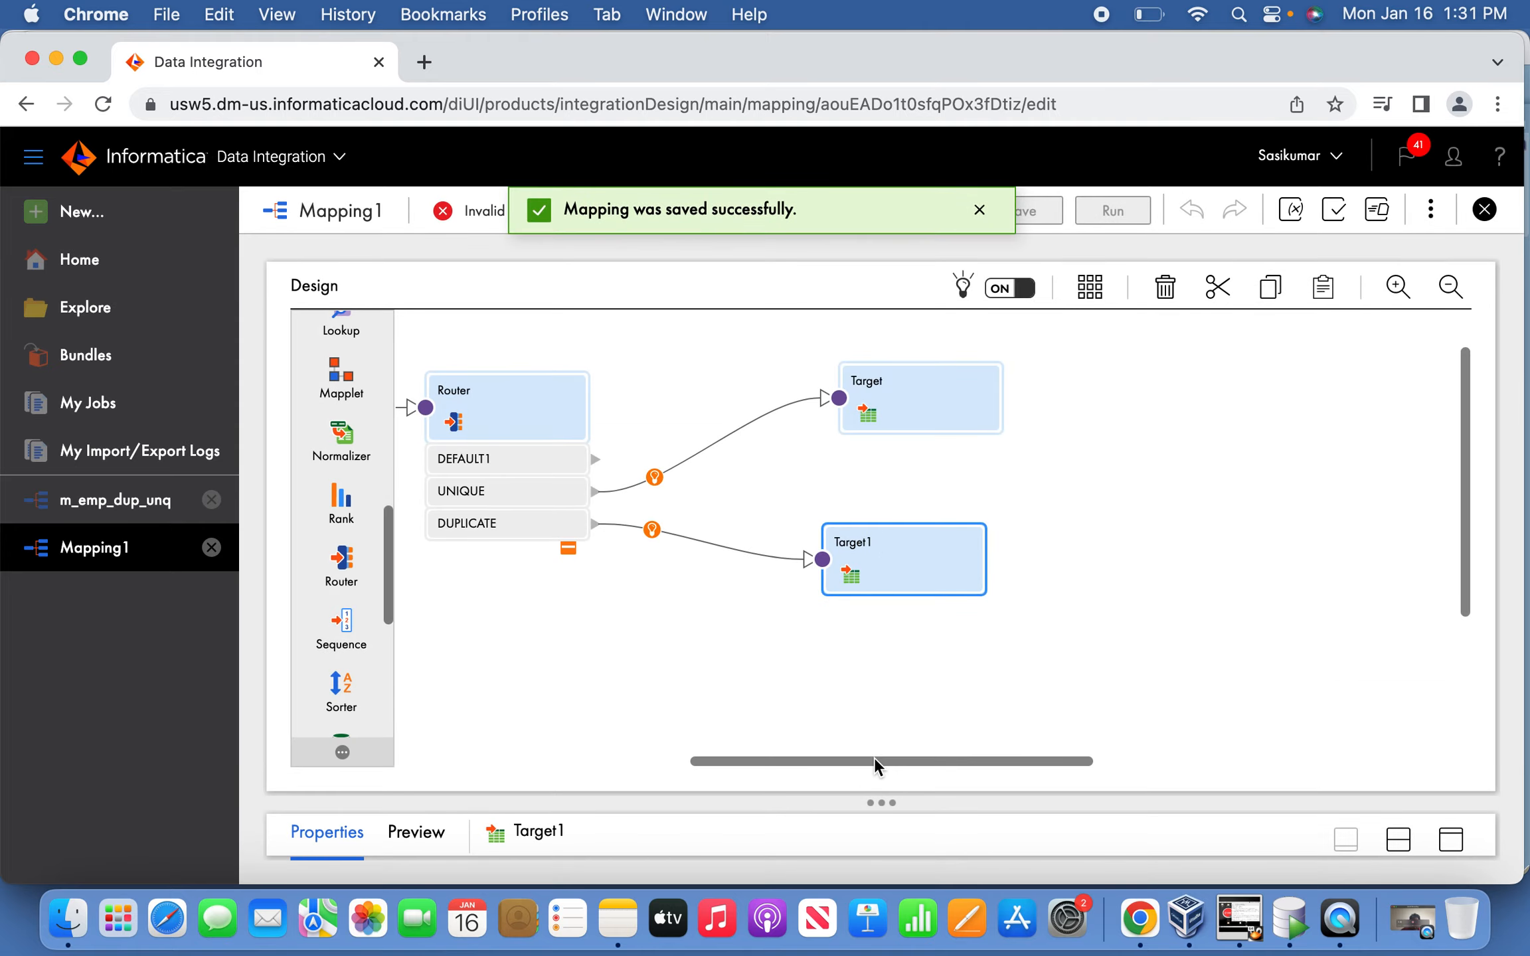
drag(876, 759, 765, 759)
Review the validation errors reported for Target and Target1.
click(1430, 210)
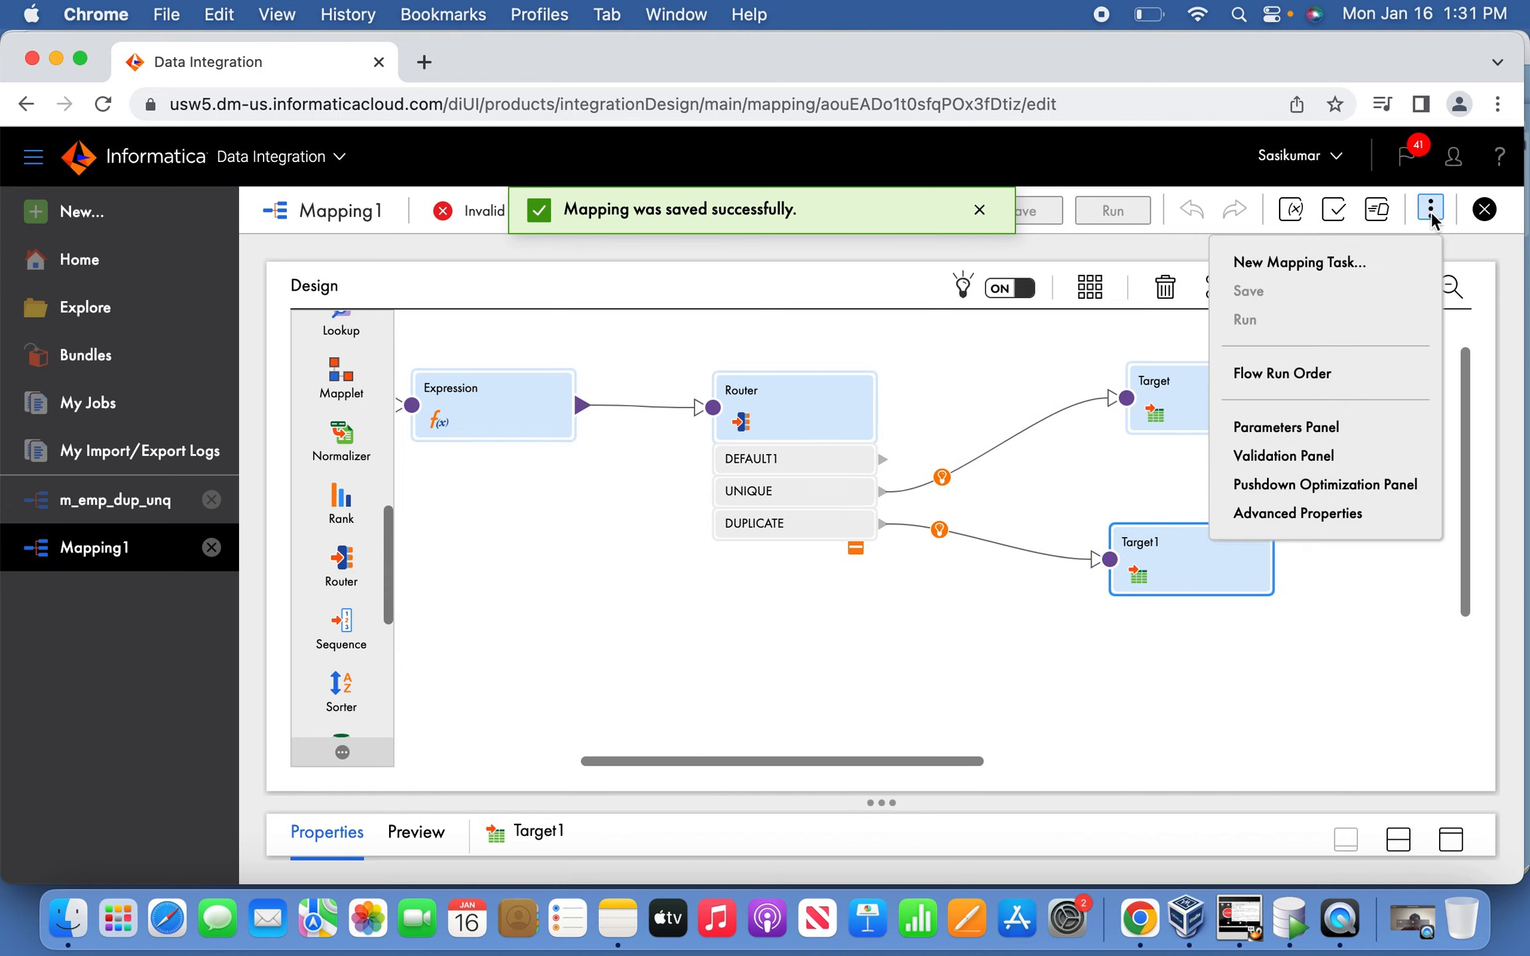
click(1320, 455)
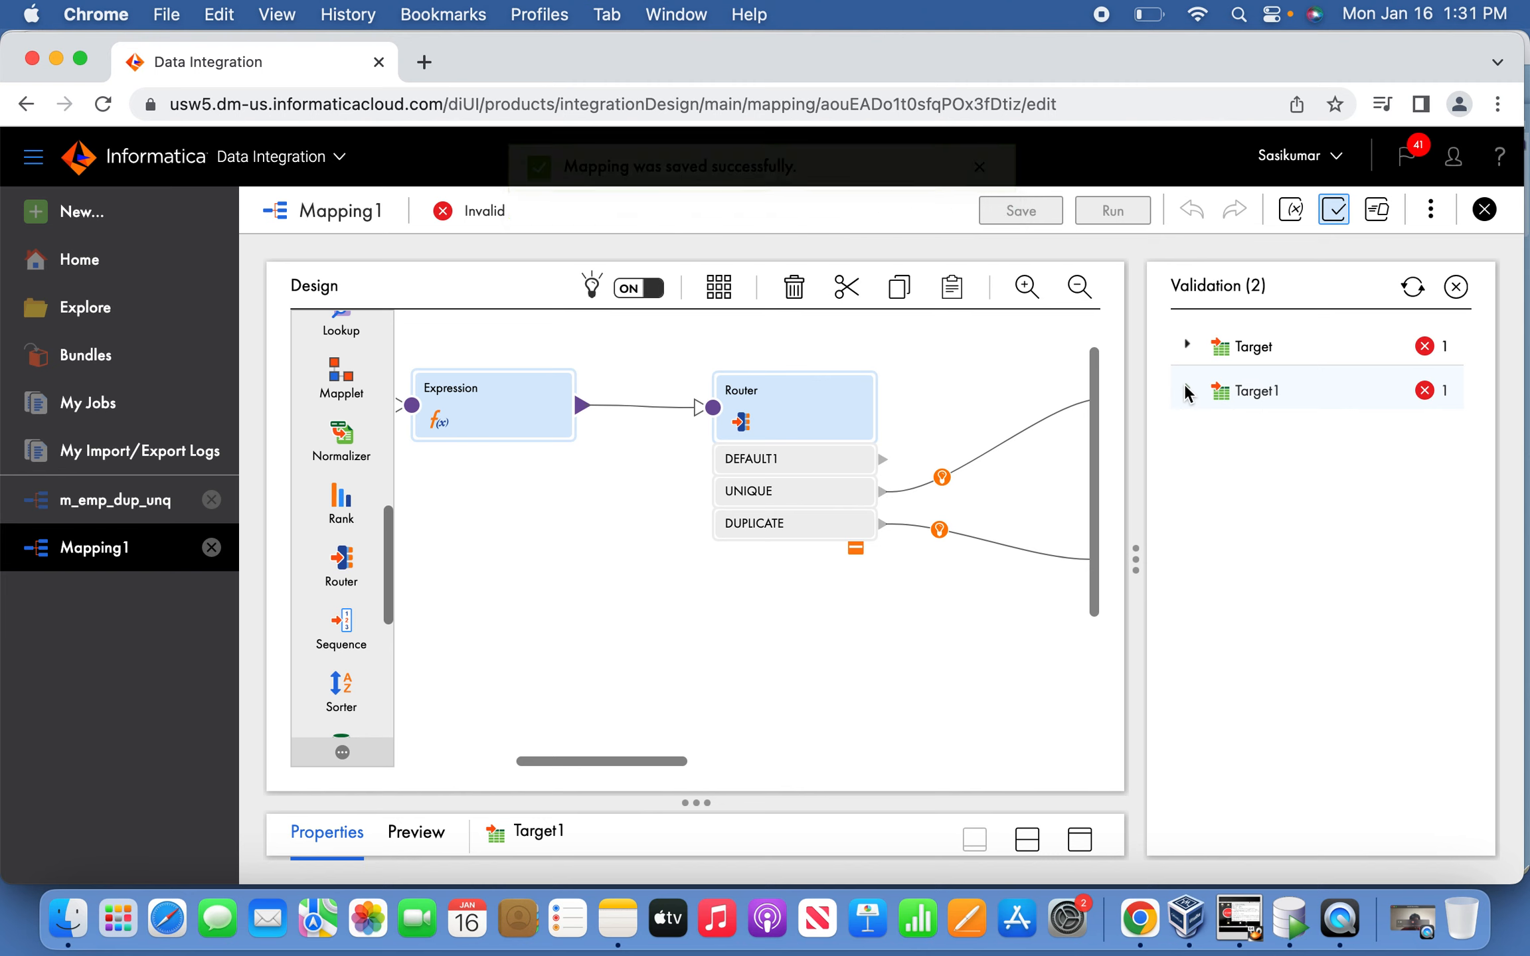
click(1185, 388)
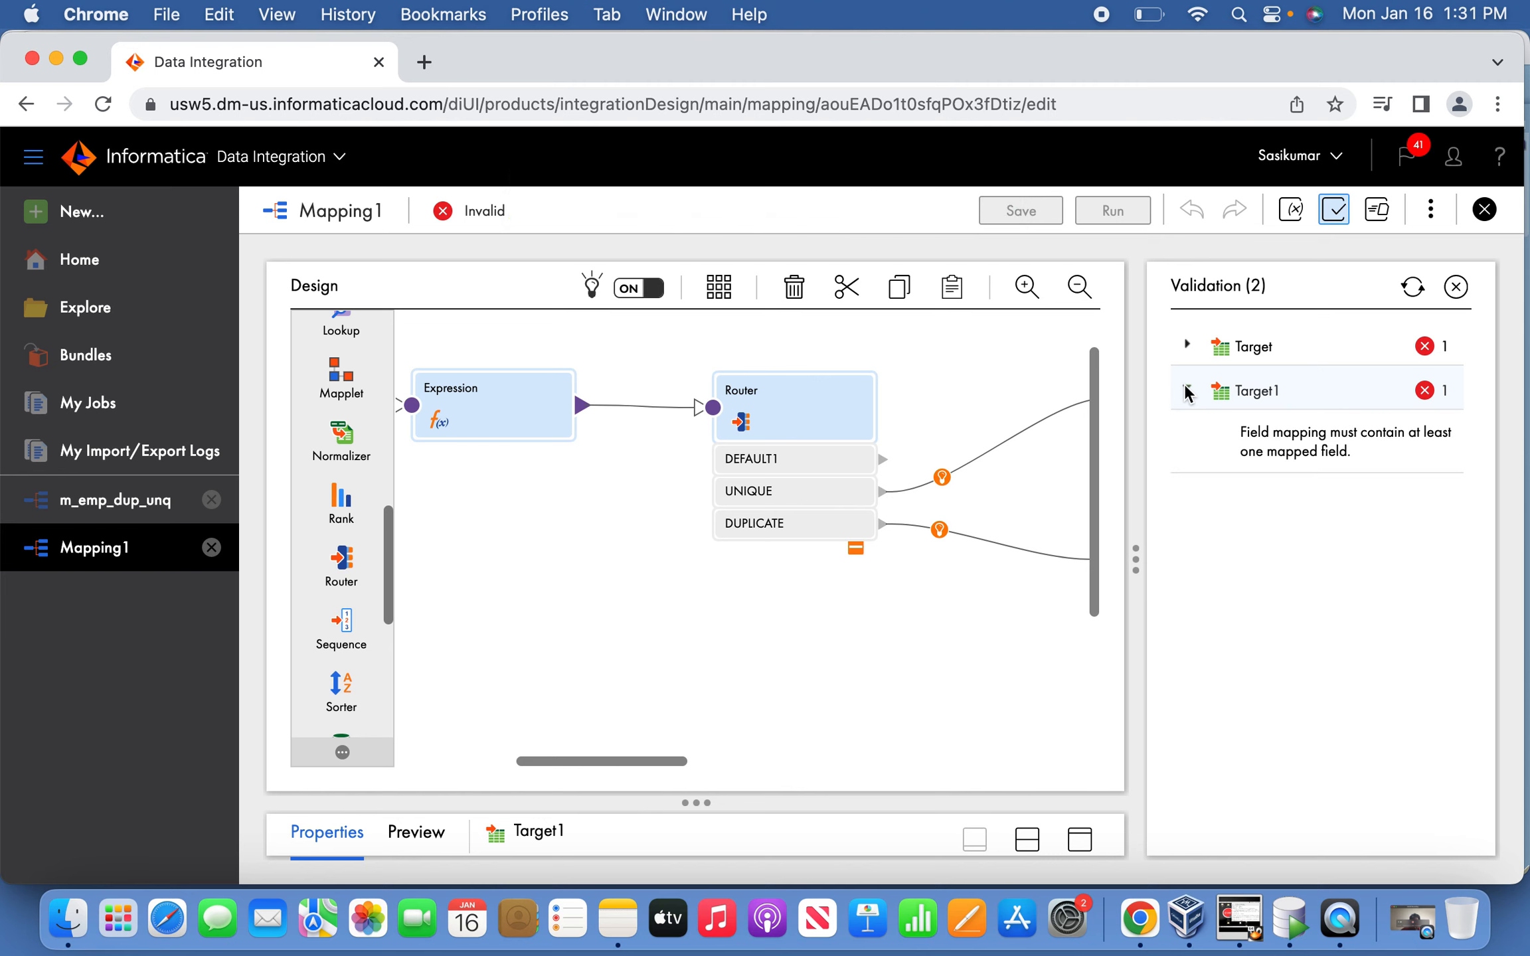
click(1187, 344)
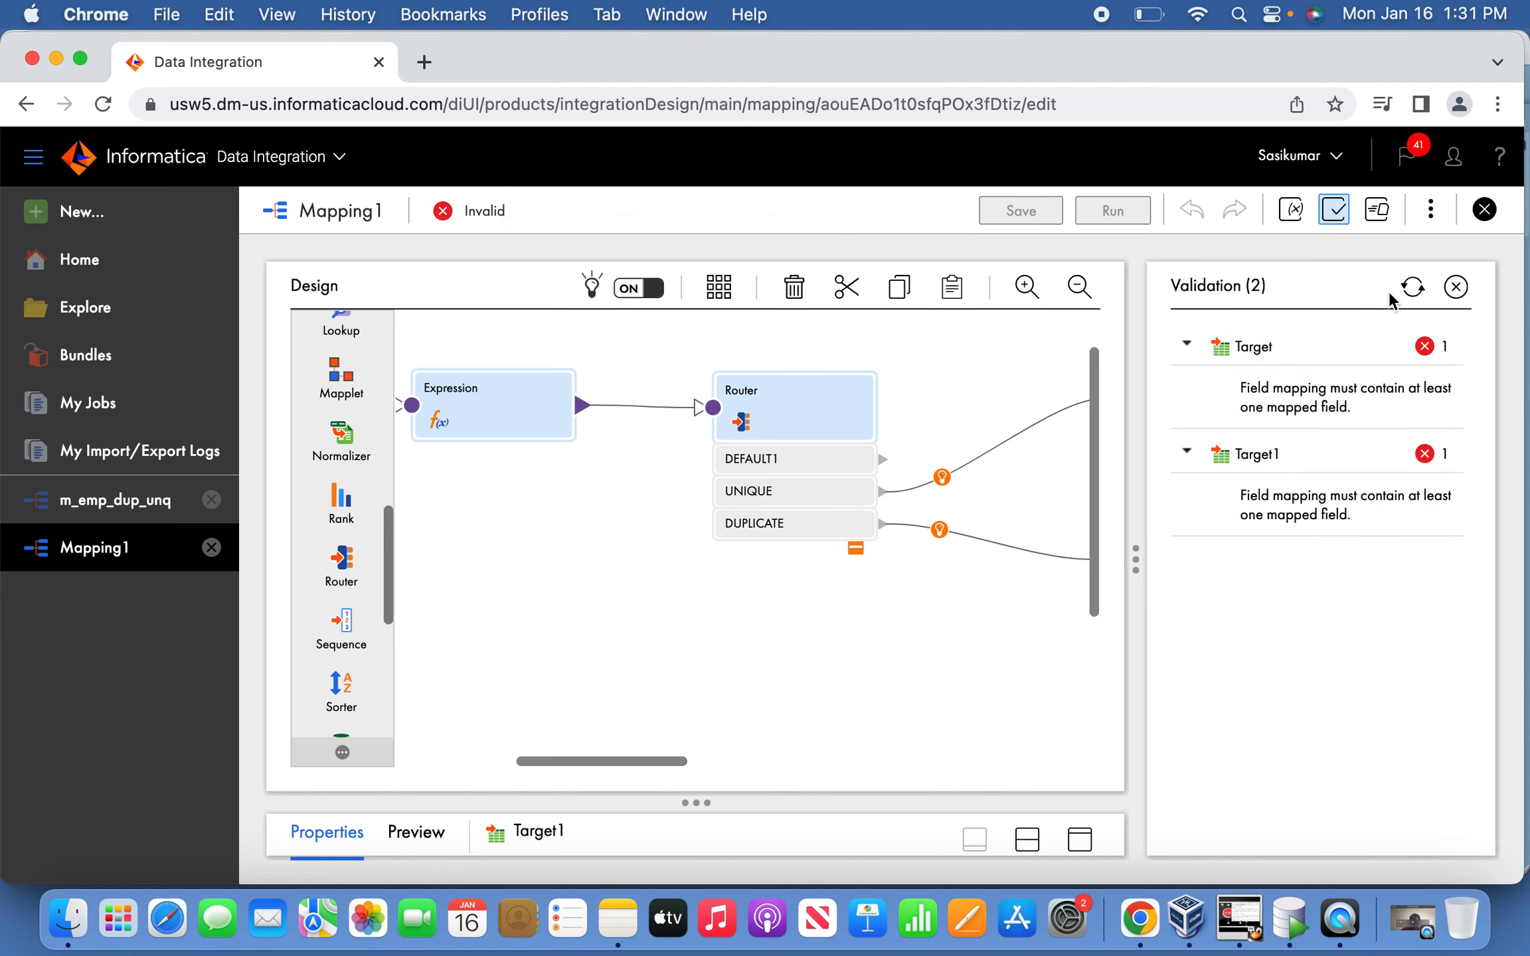
click(1455, 287)
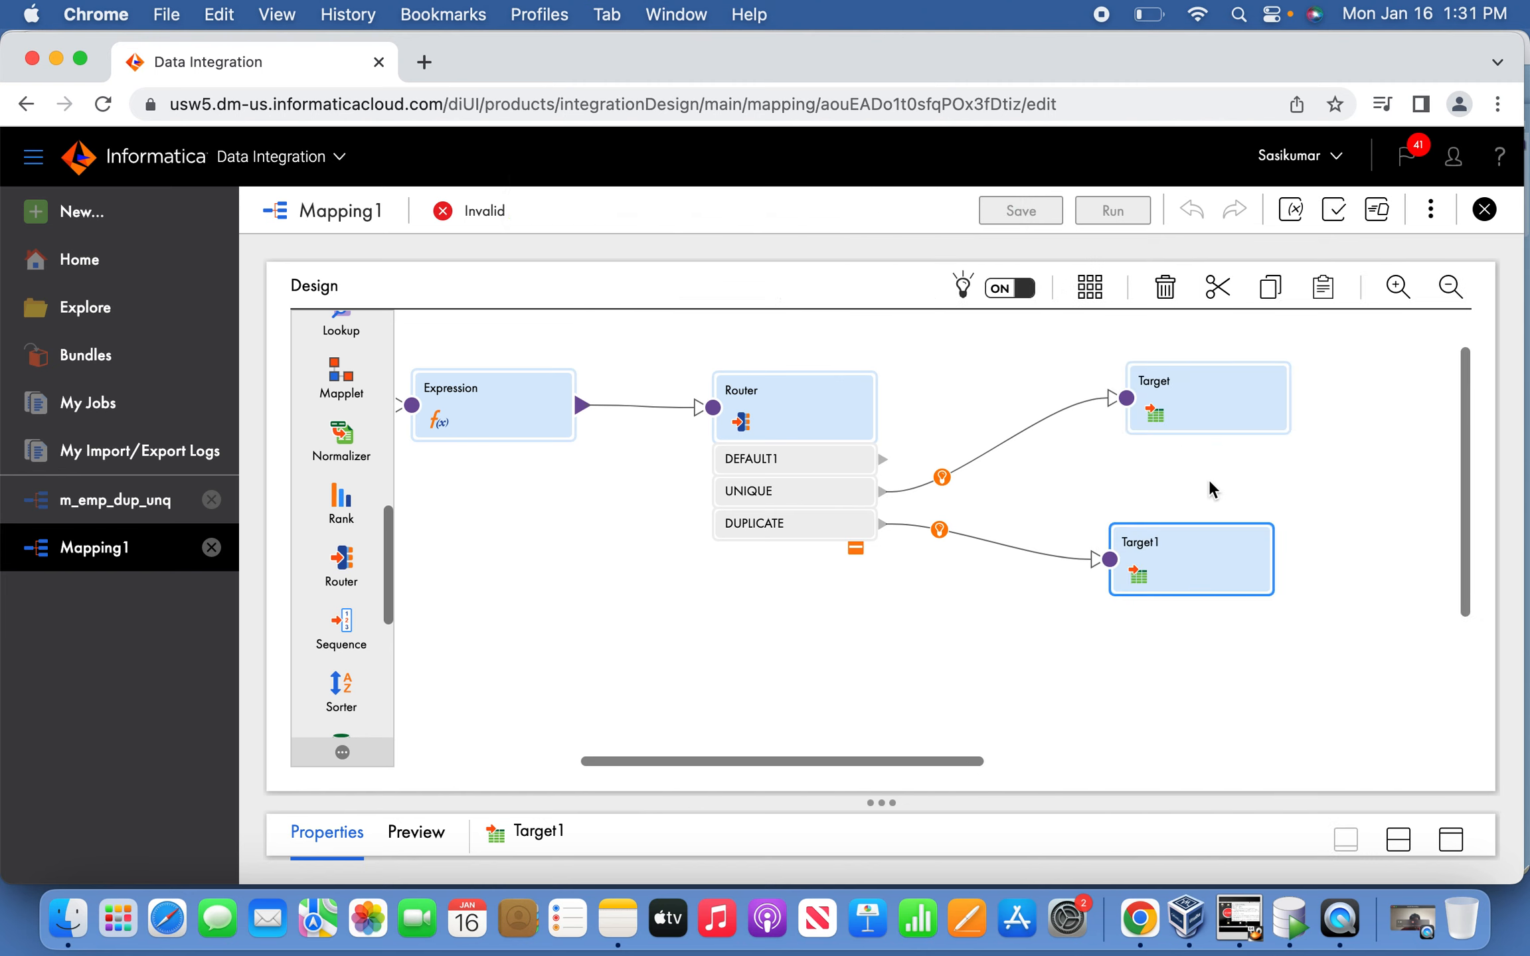
Map all of Target's fields with Automap Smart Map.
click(1201, 409)
click(1453, 839)
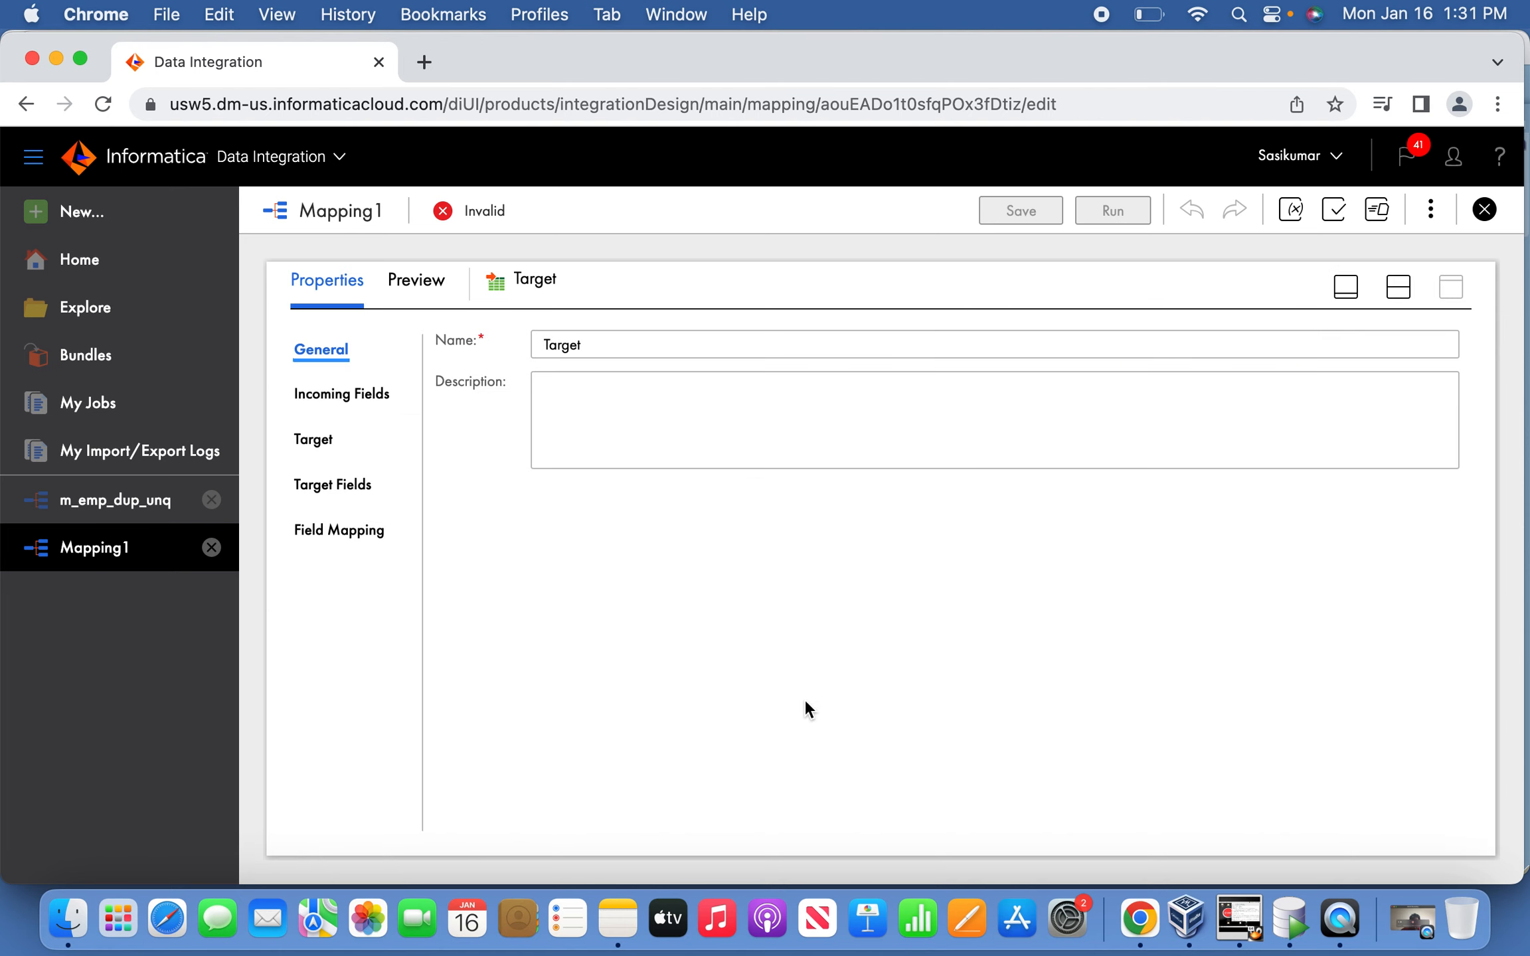
click(352, 530)
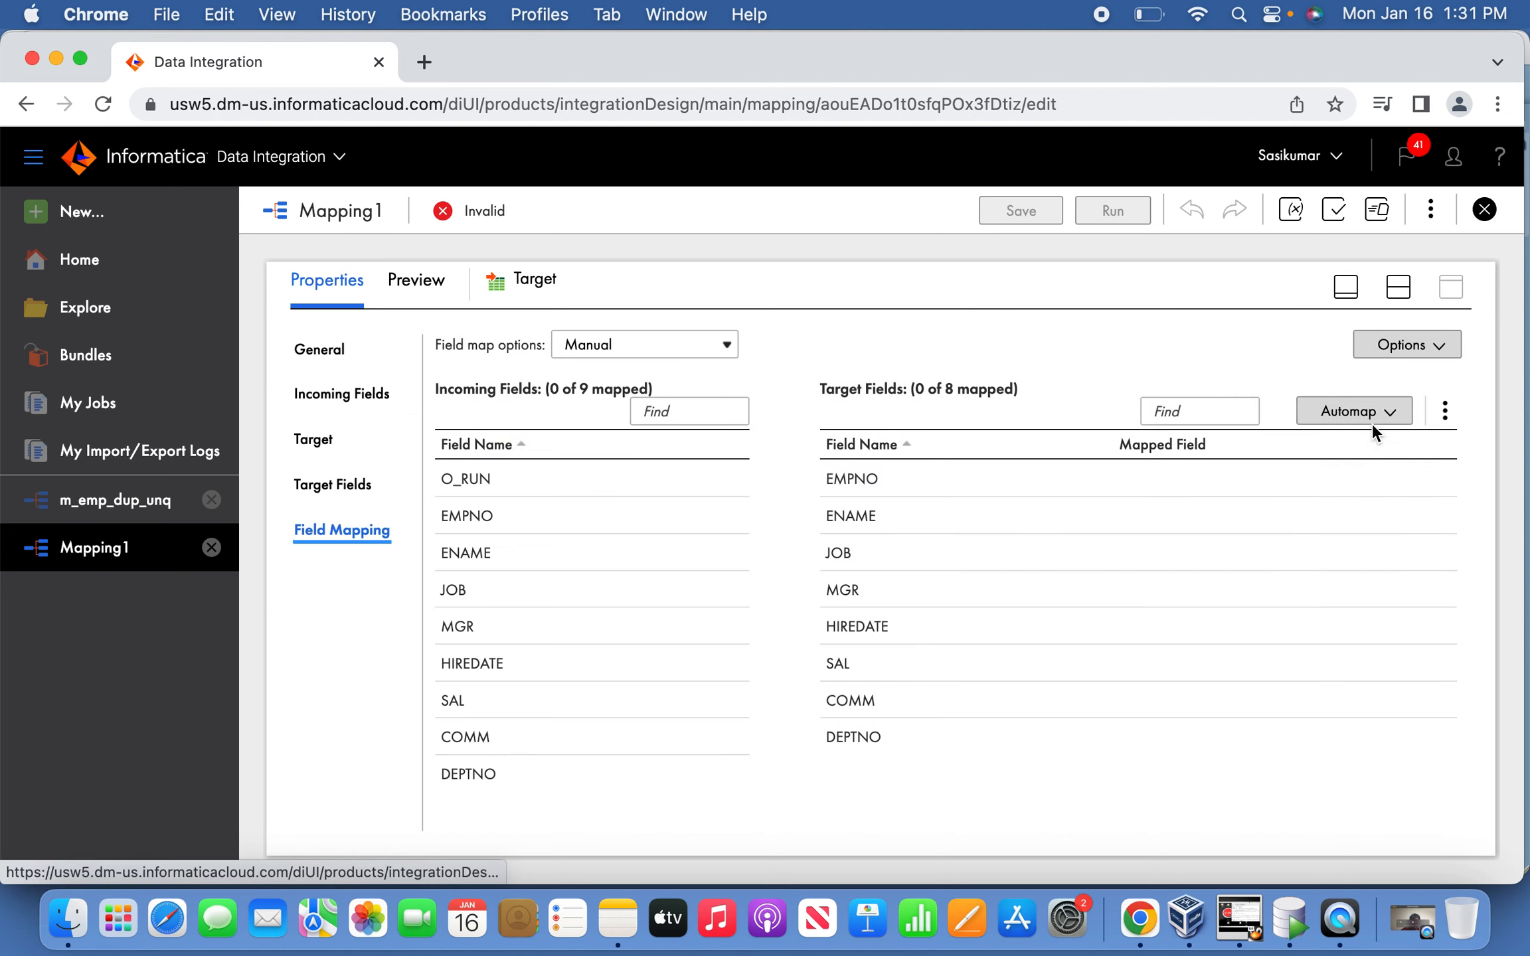
click(1392, 408)
click(1313, 490)
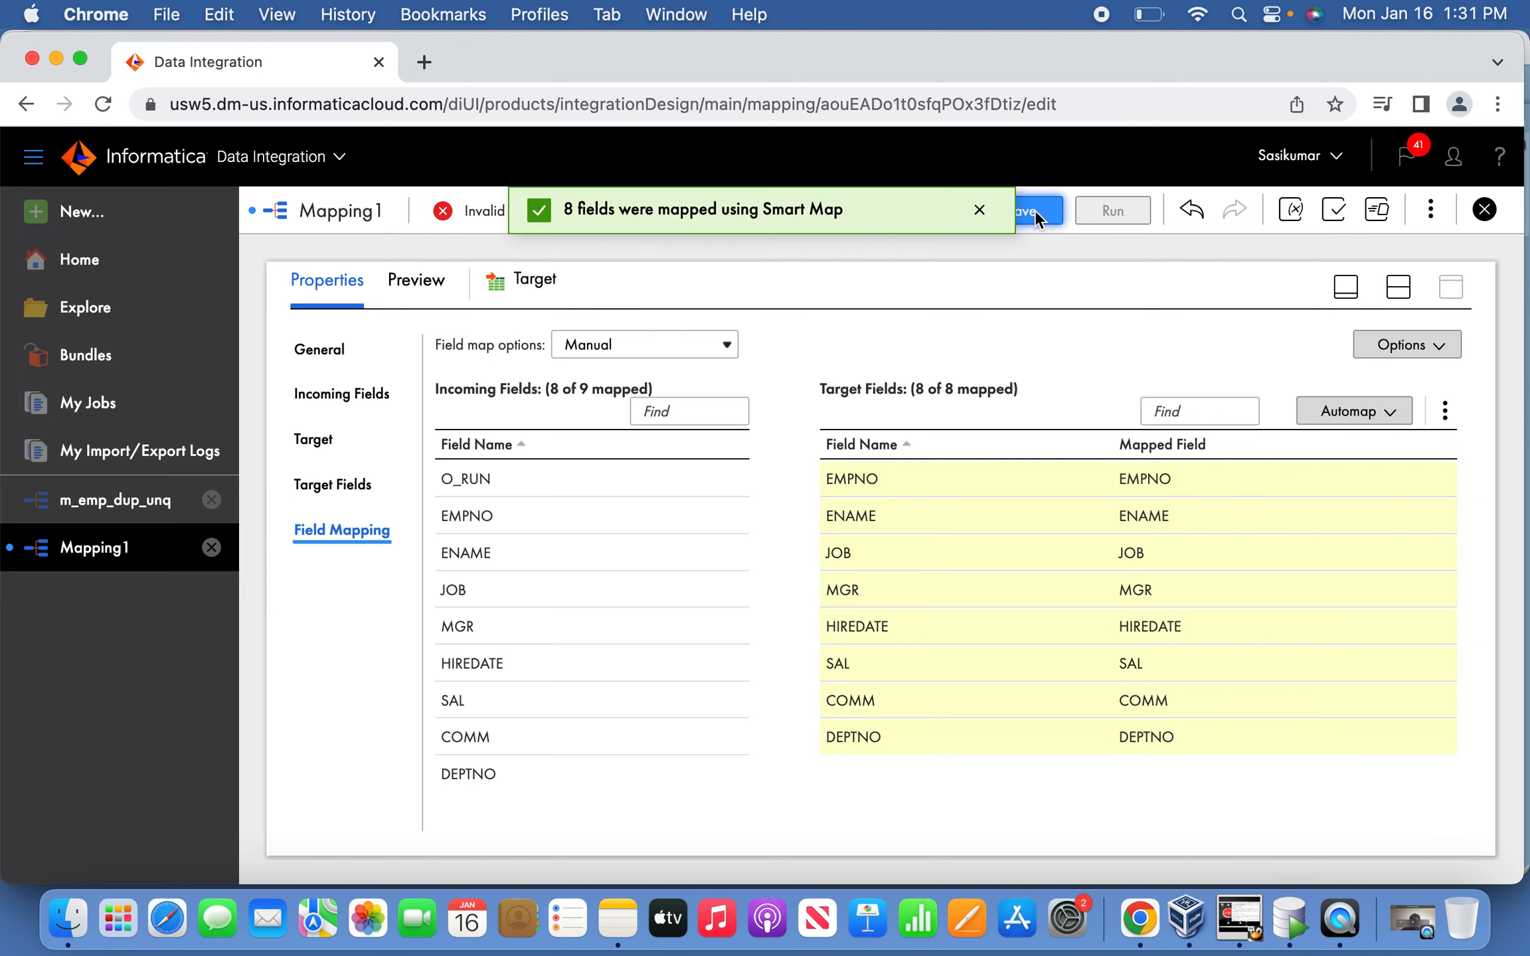
click(1346, 286)
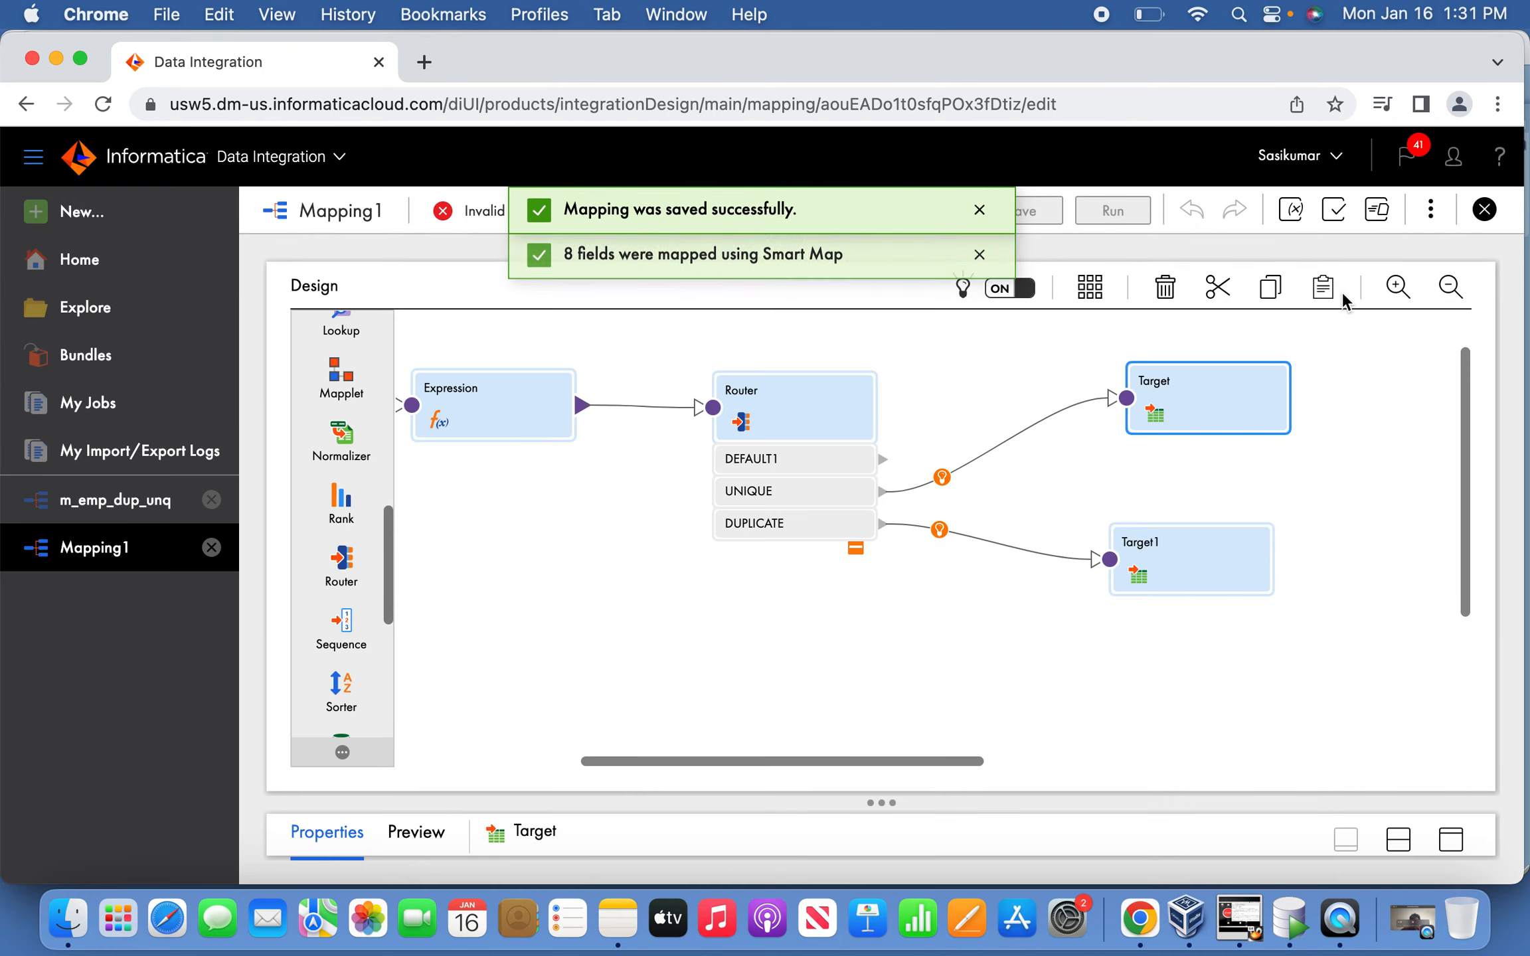
Smart Map all 8 of Target1's fields and save the now-valid mapping.
click(1213, 580)
click(1451, 838)
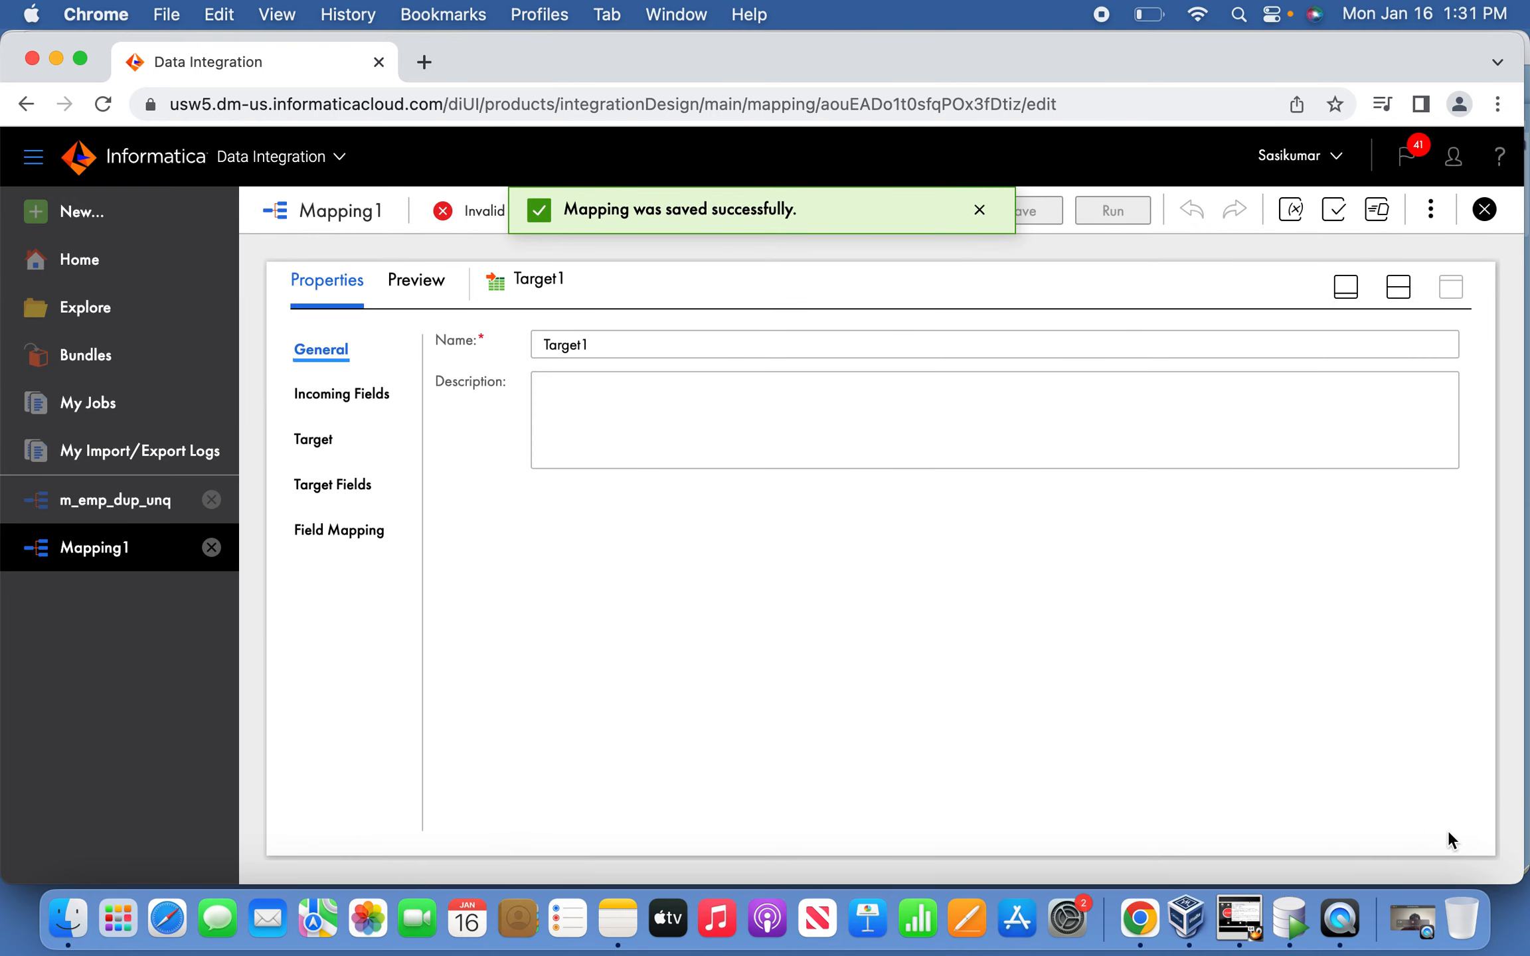
click(313, 488)
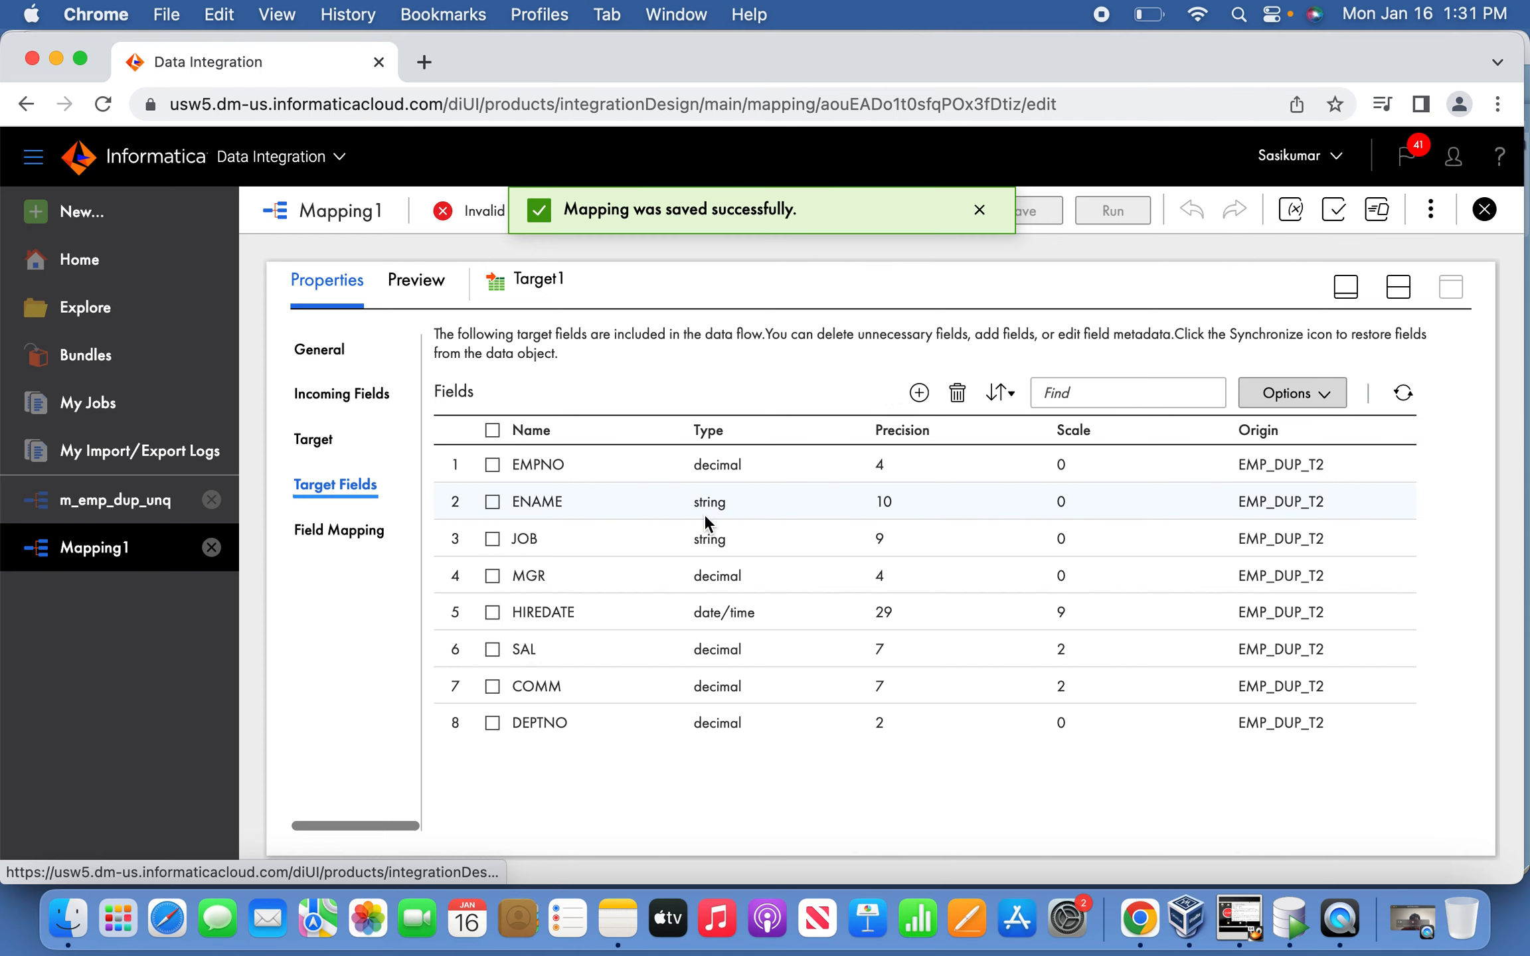
click(369, 531)
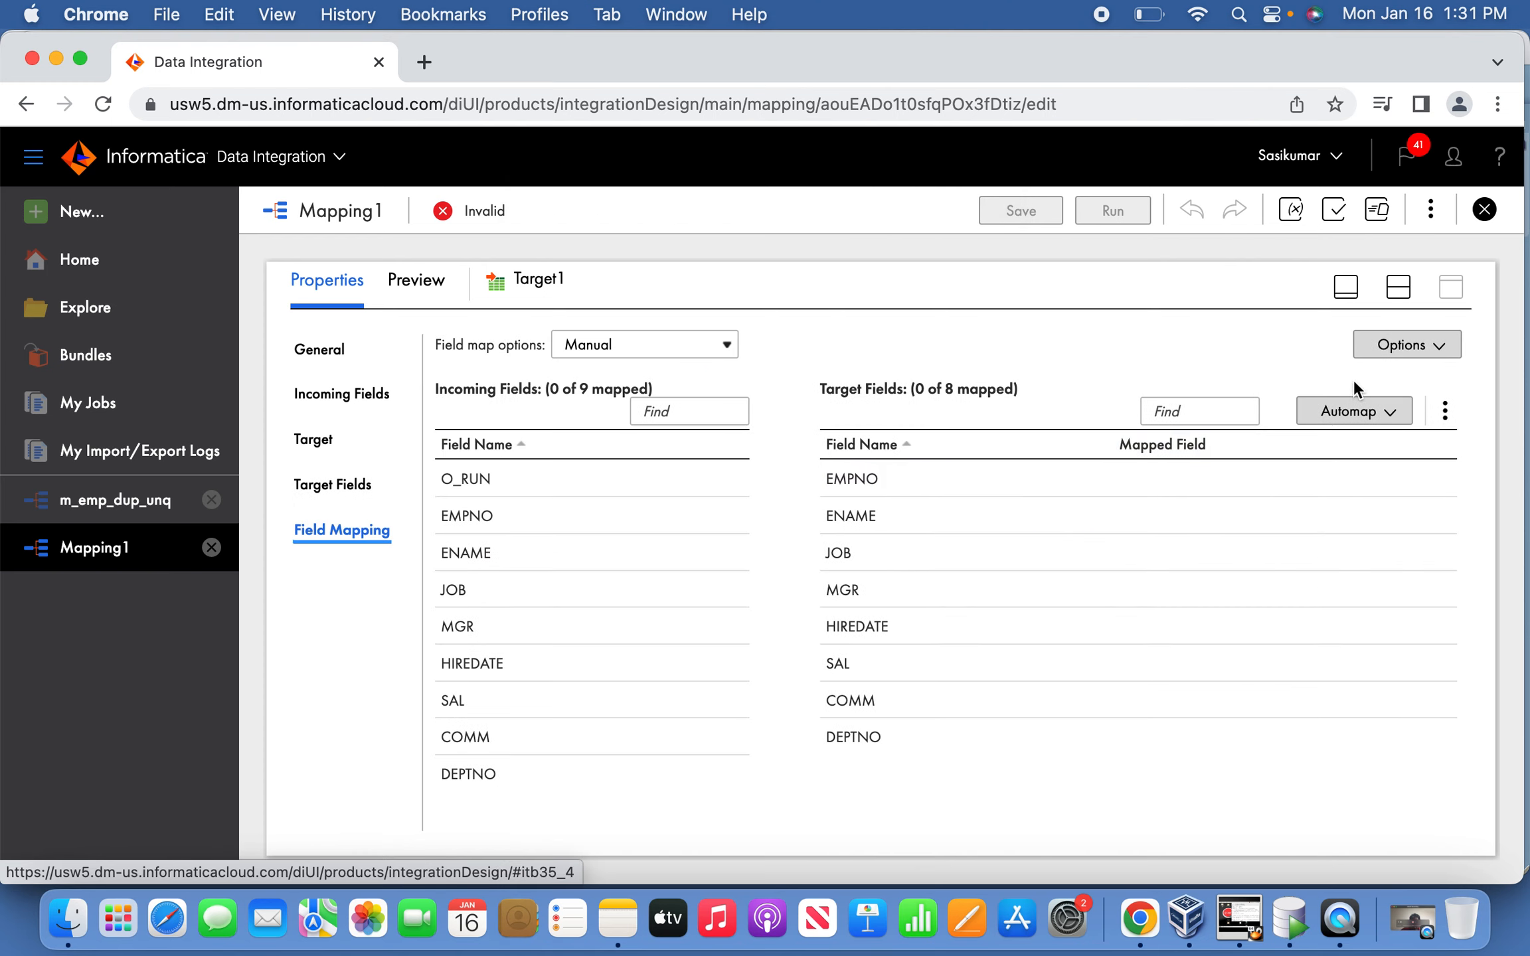
click(1389, 412)
click(1290, 494)
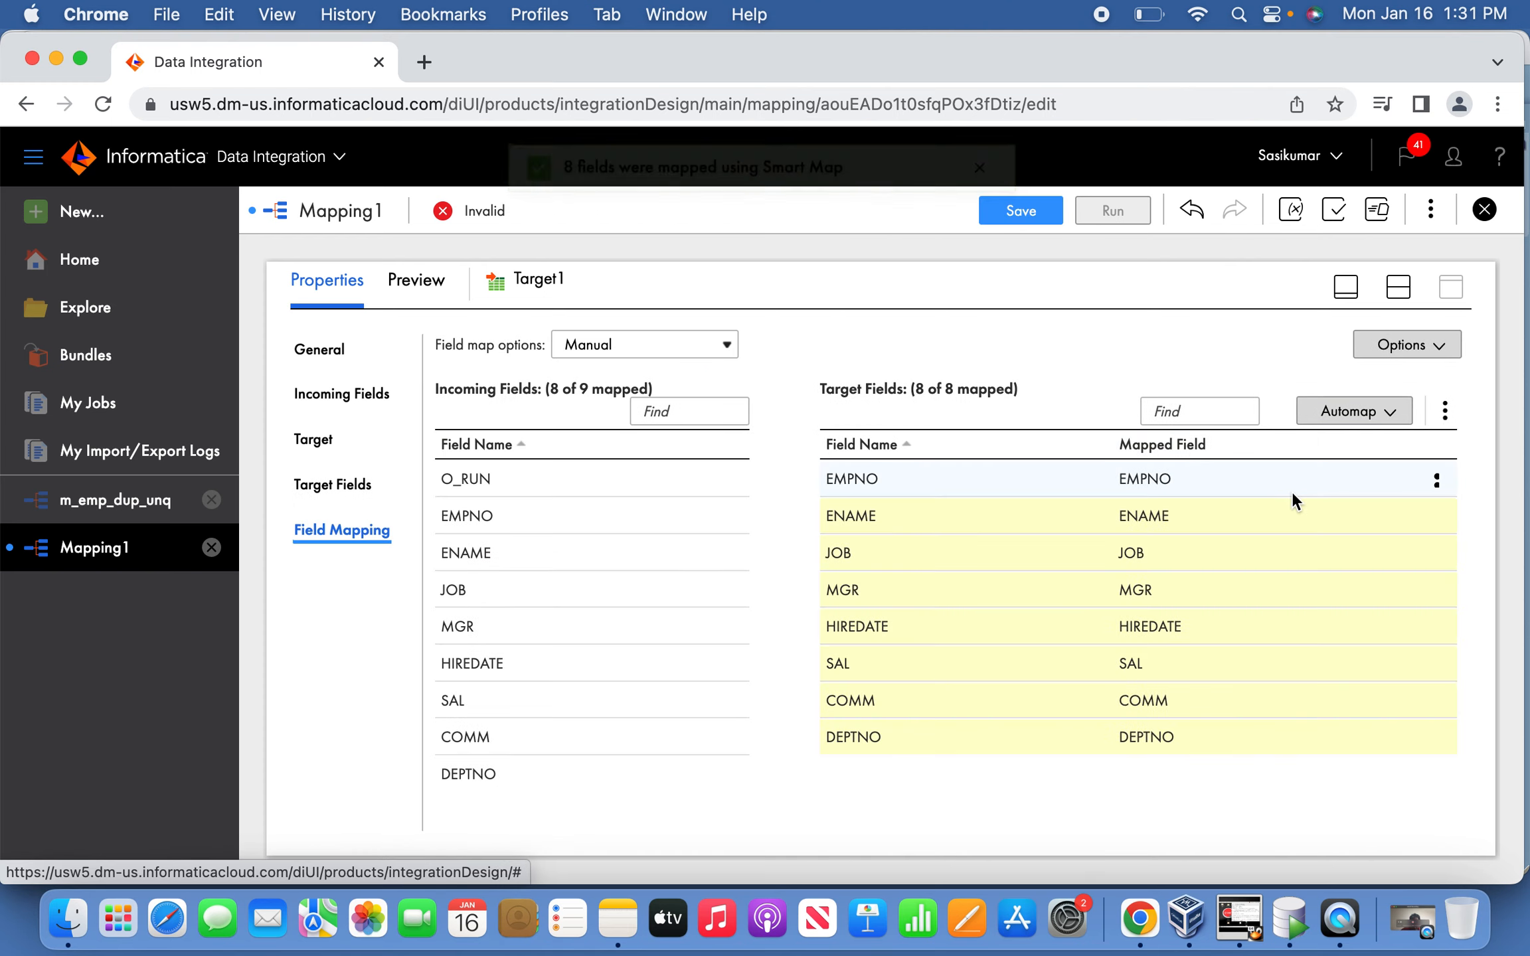
click(1048, 215)
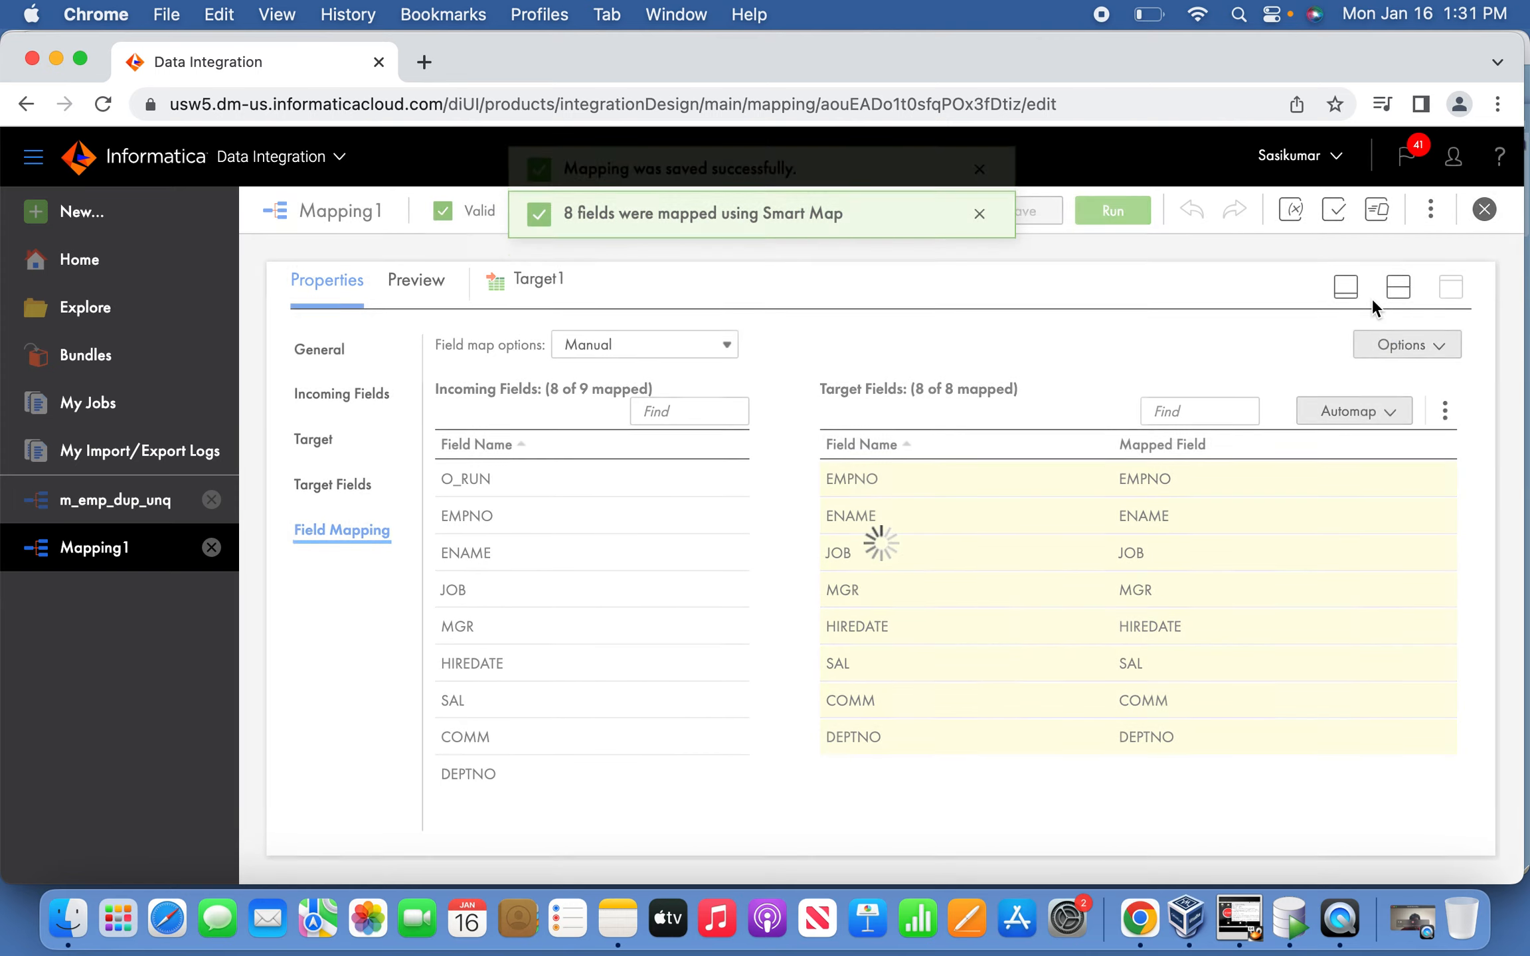
click(1349, 291)
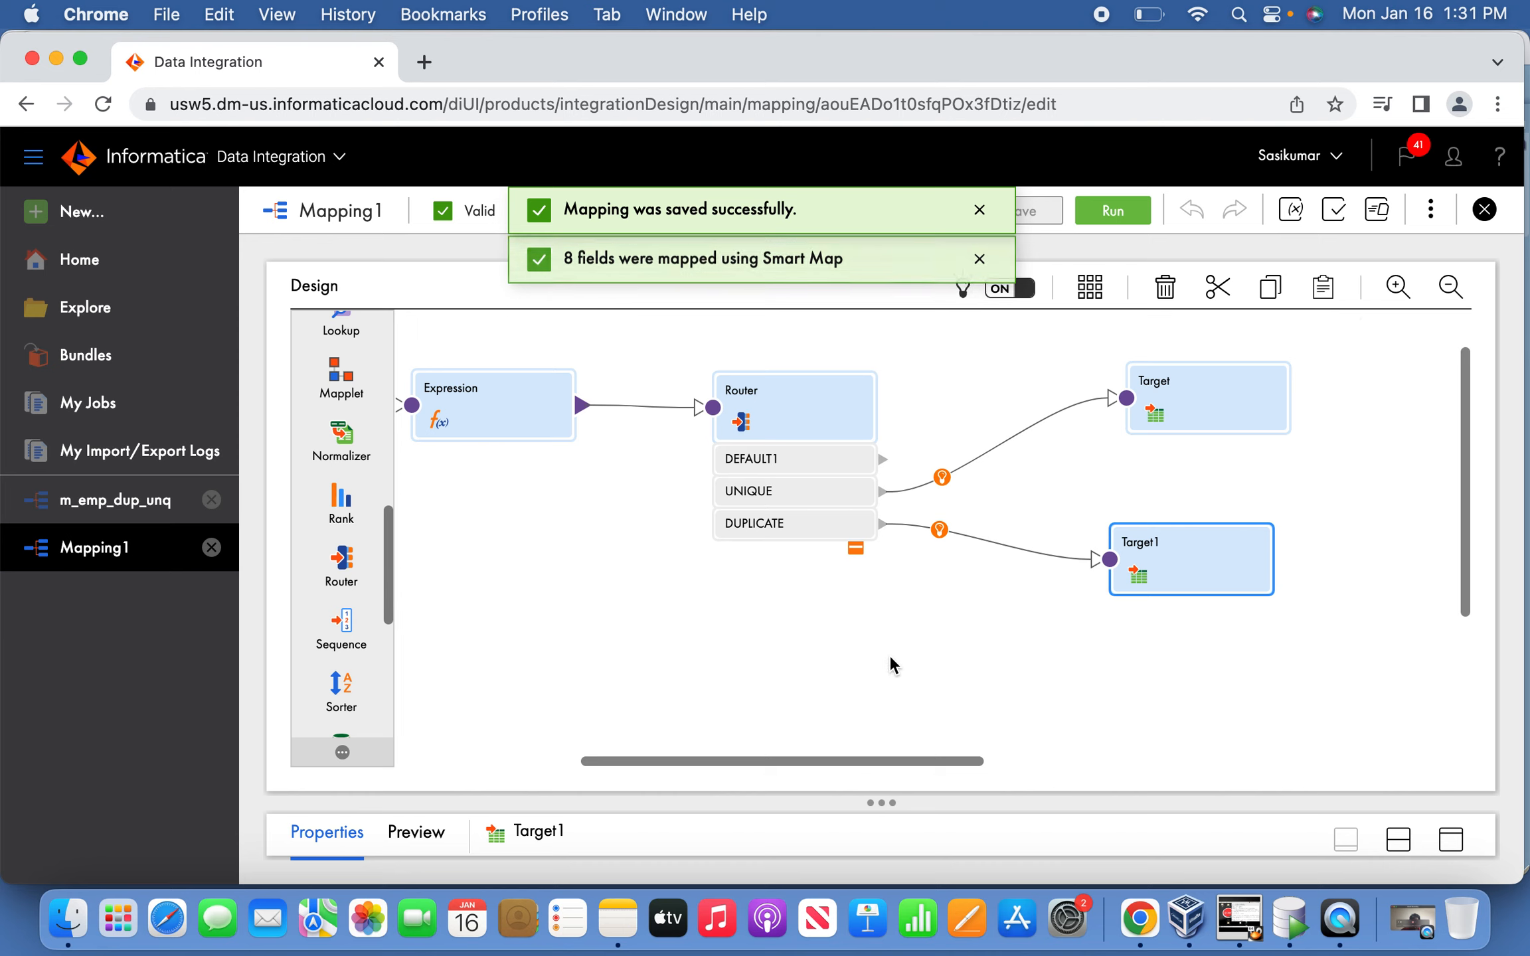
Move Expression below Sorter, Router beside it, and both targets nearer the Router; enlarge the canvas.
drag(795, 761, 680, 755)
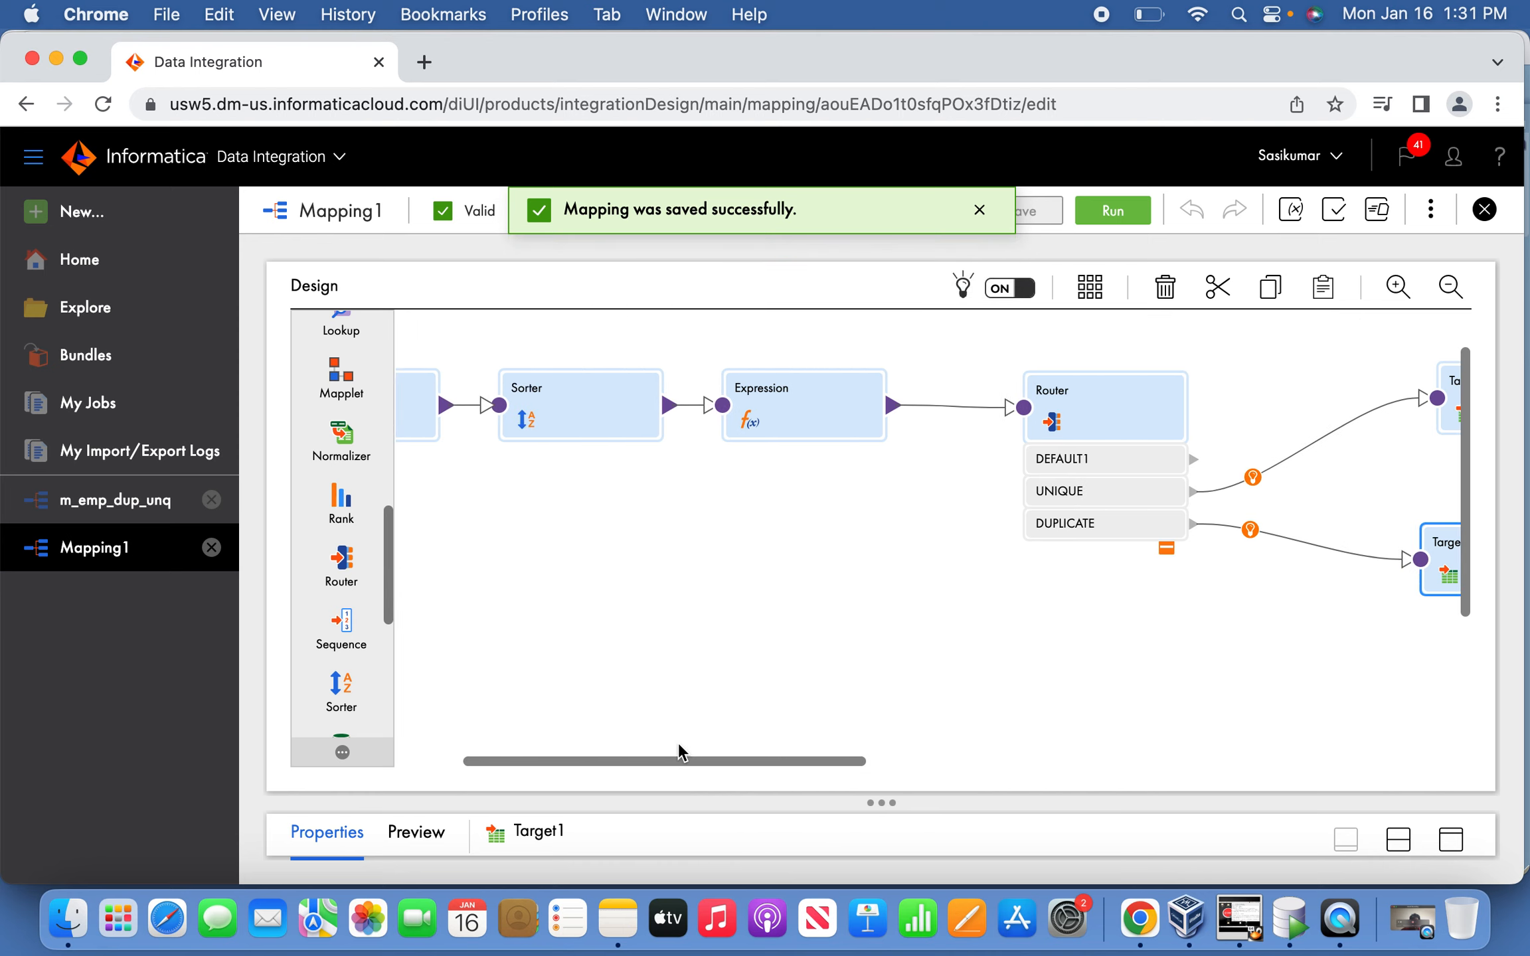
drag(762, 418, 487, 602)
drag(1051, 399, 813, 403)
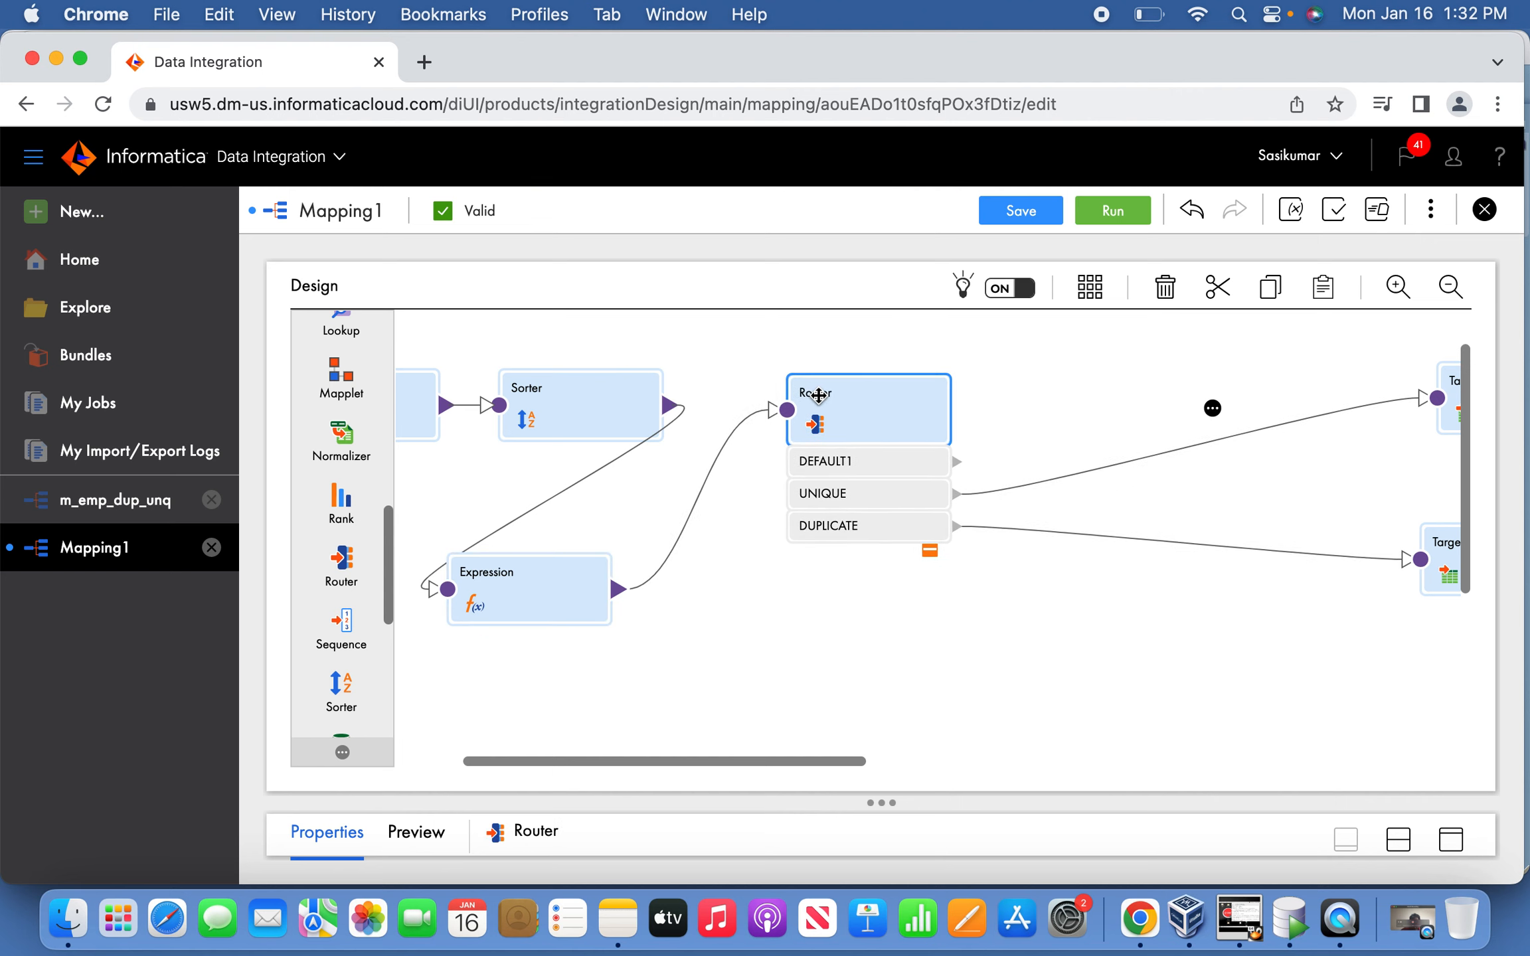
drag(821, 587, 960, 588)
click(1049, 404)
drag(1049, 403, 768, 406)
drag(1086, 546, 742, 530)
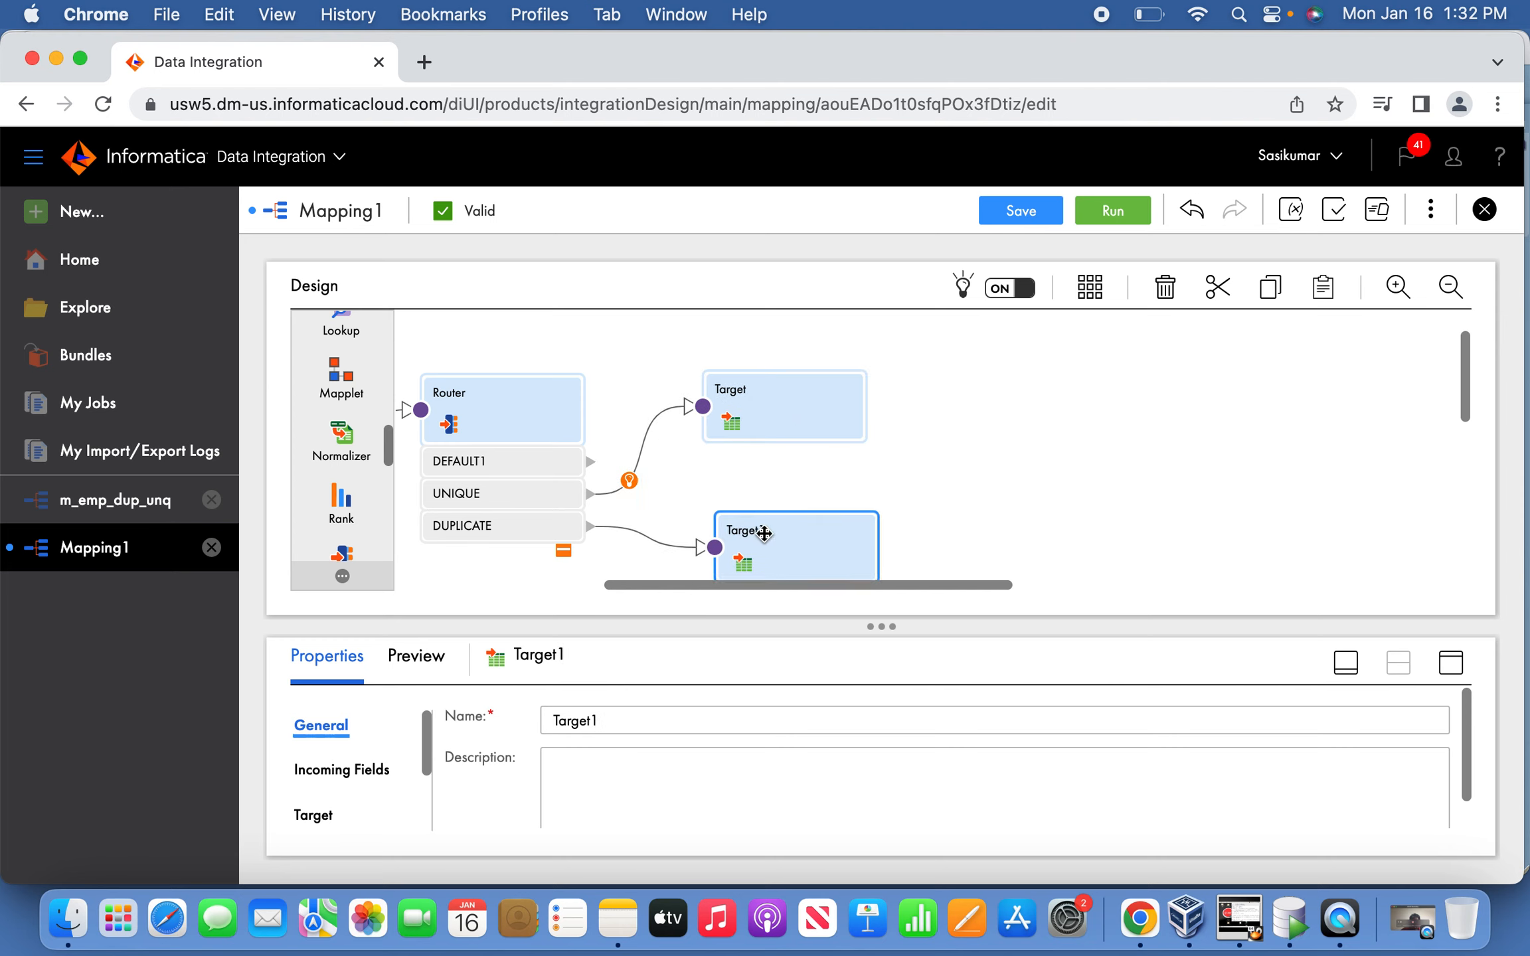
drag(786, 582, 580, 618)
drag(680, 619, 681, 678)
click(430, 583)
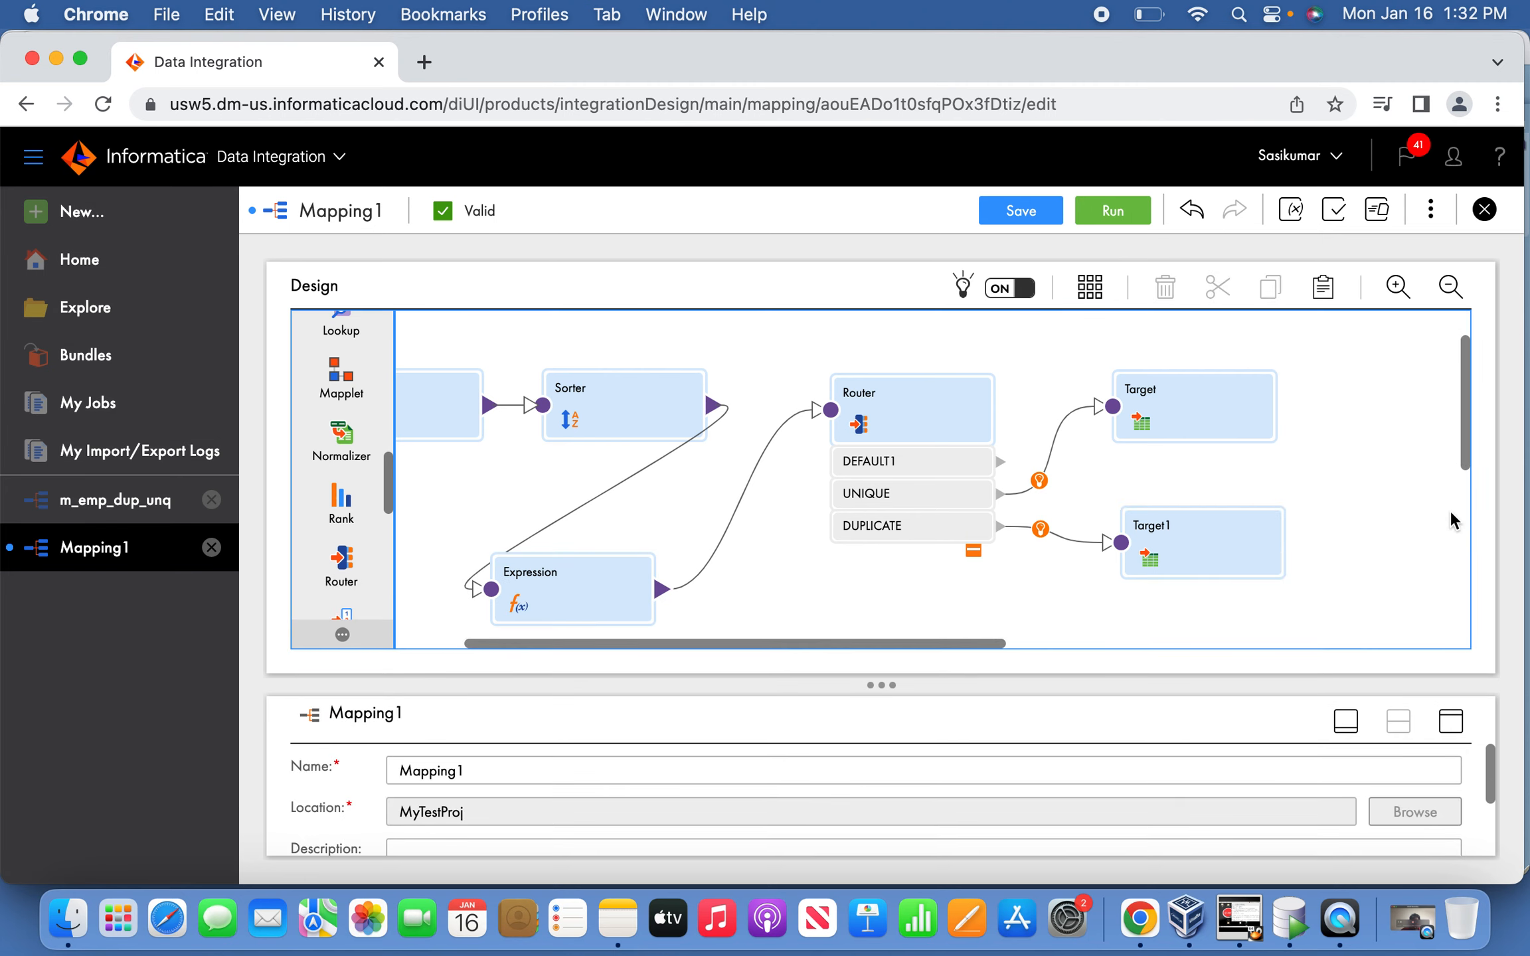
Rename the mapping to m_emp_unqDup_load, save it, and open its Run dialog.
click(525, 770)
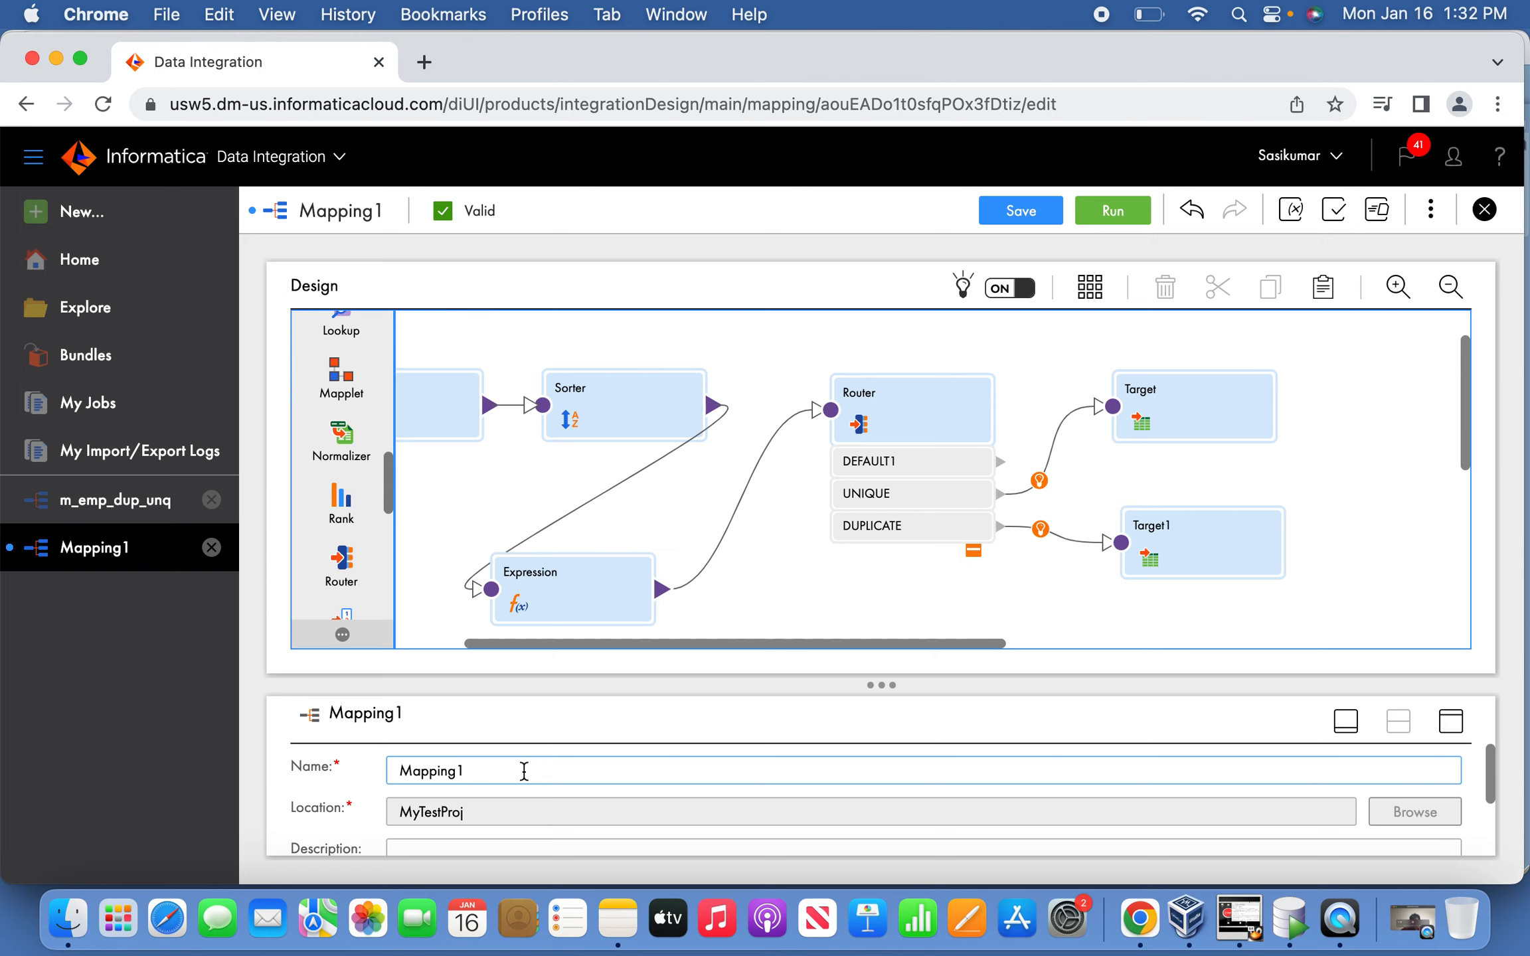
double_click(524, 771)
text(M_emp_unqDupl)
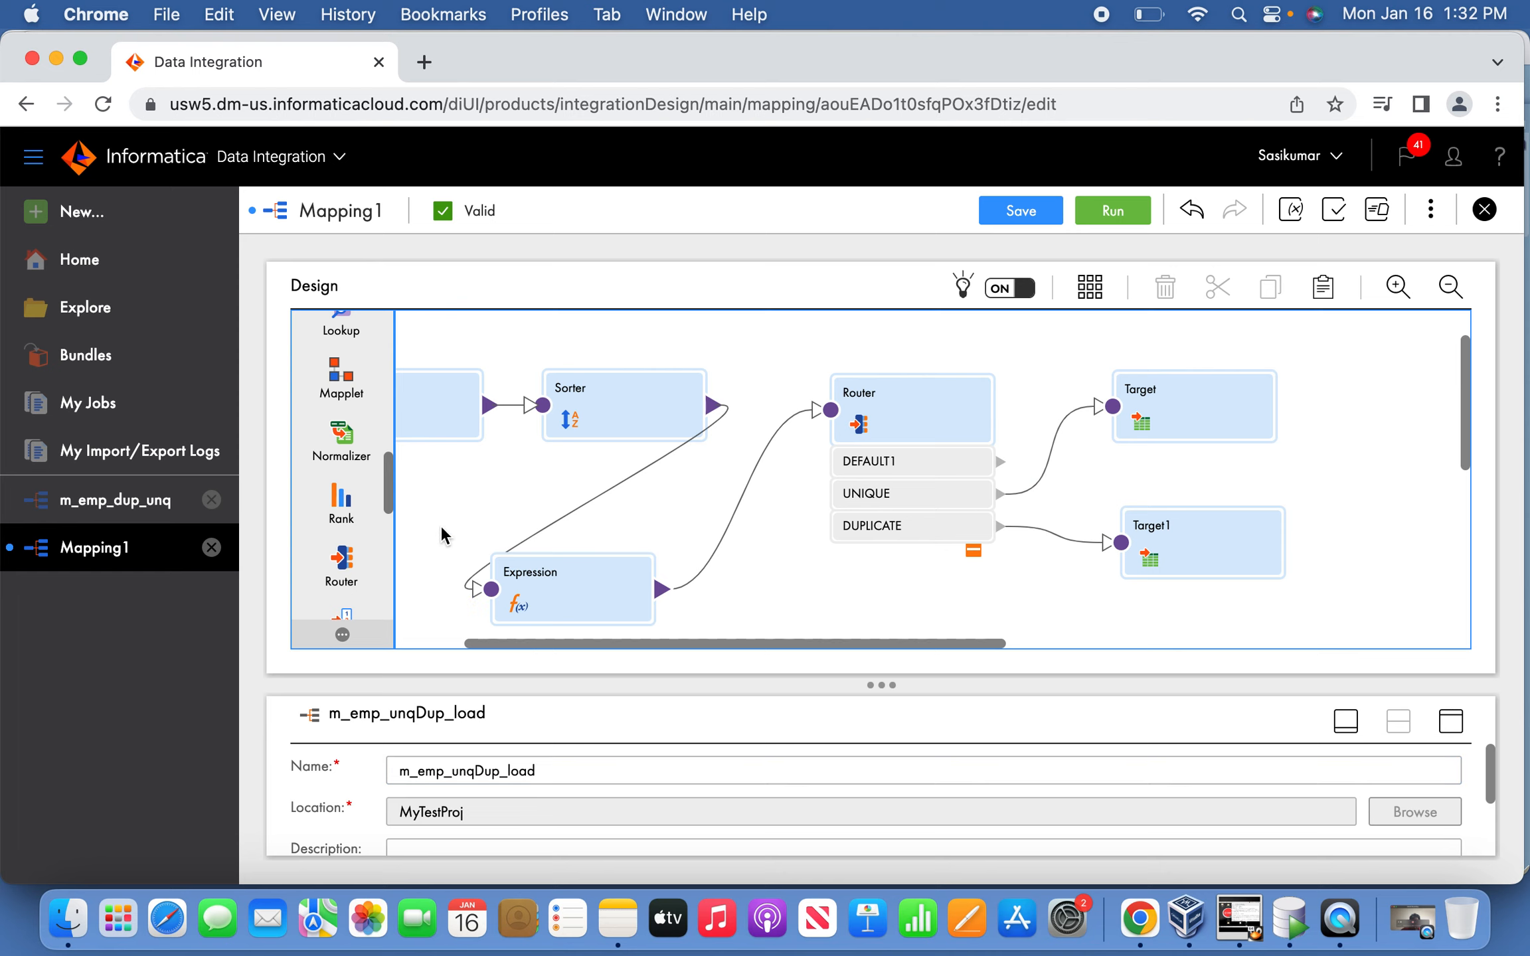
click(1022, 213)
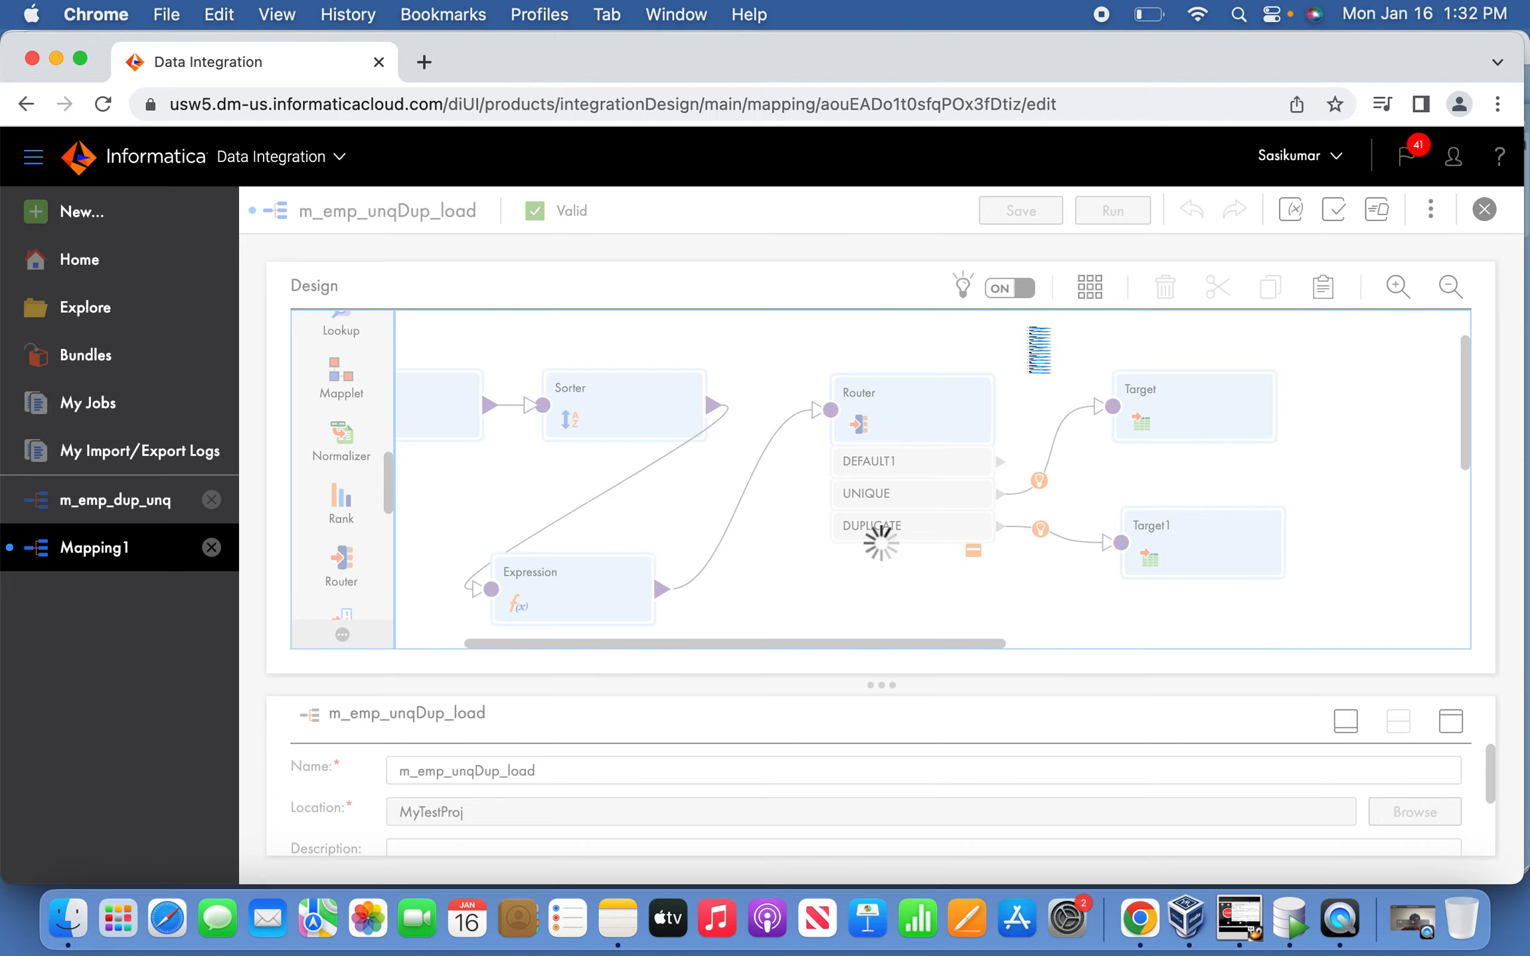
click(1110, 211)
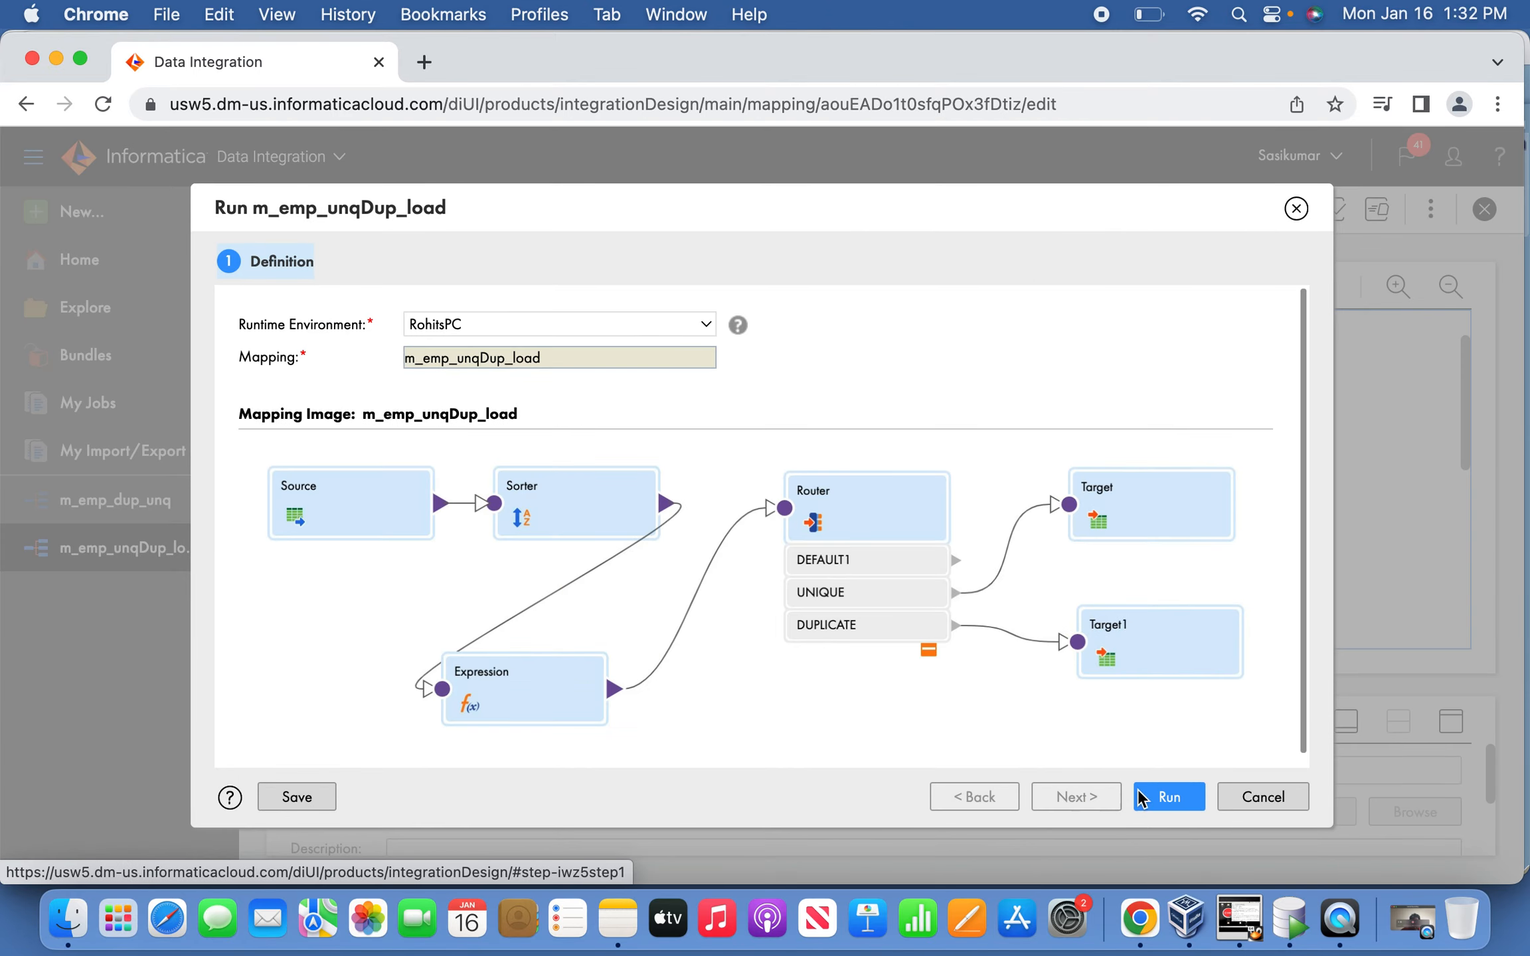
Run the mapping and refresh My Jobs until m_emp_unqDup_load-1 shows Success with 24 rows.
click(1160, 798)
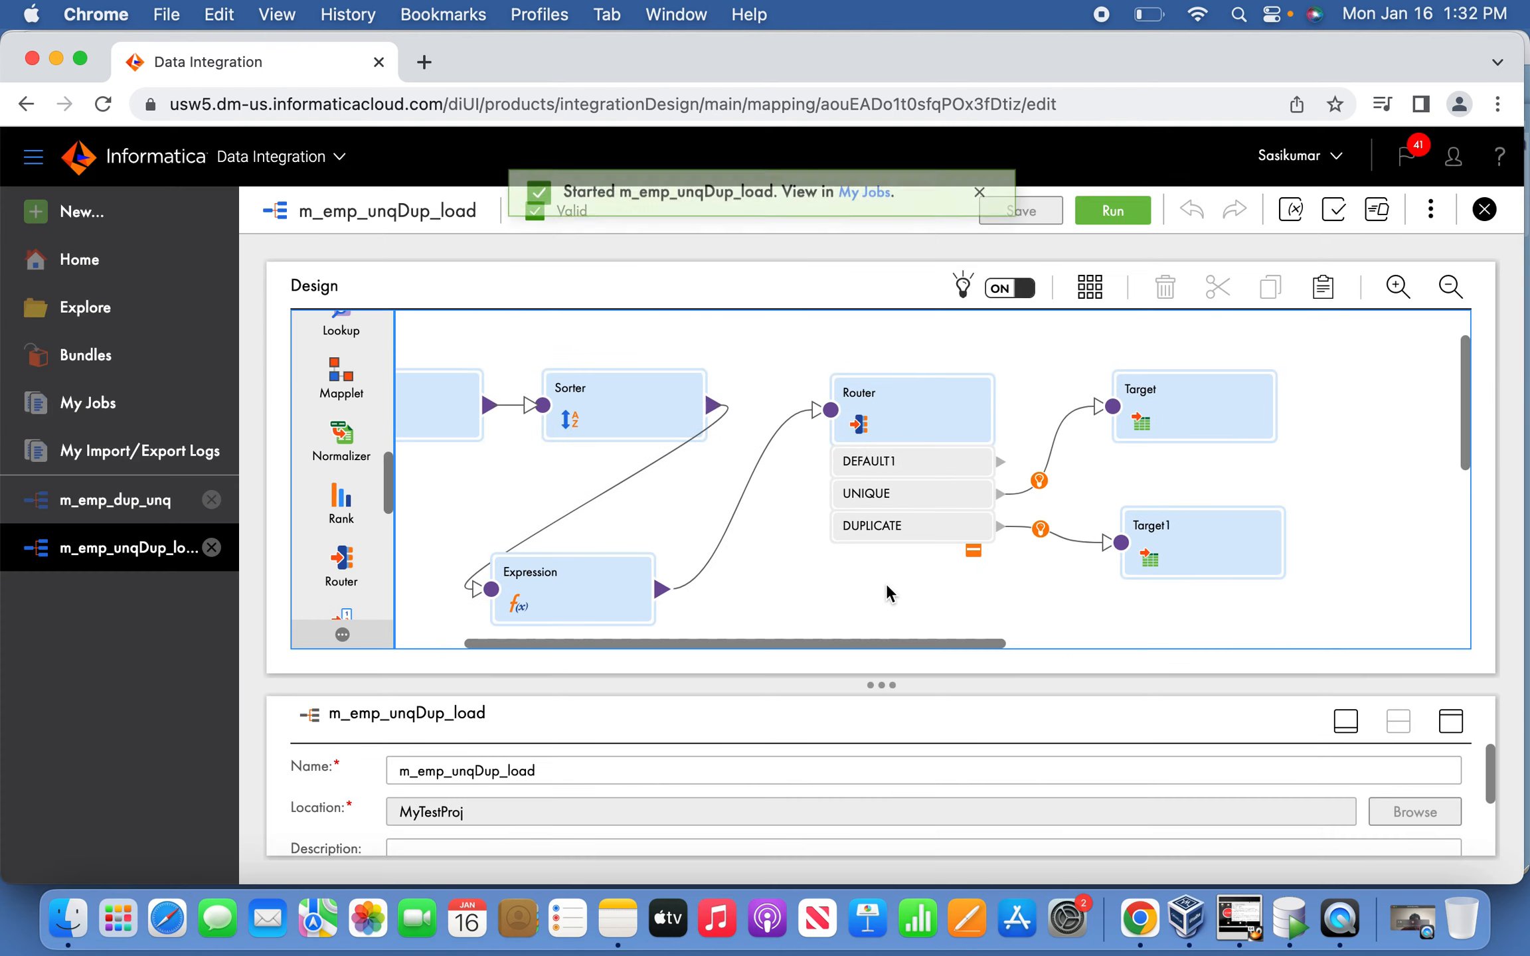
click(865, 211)
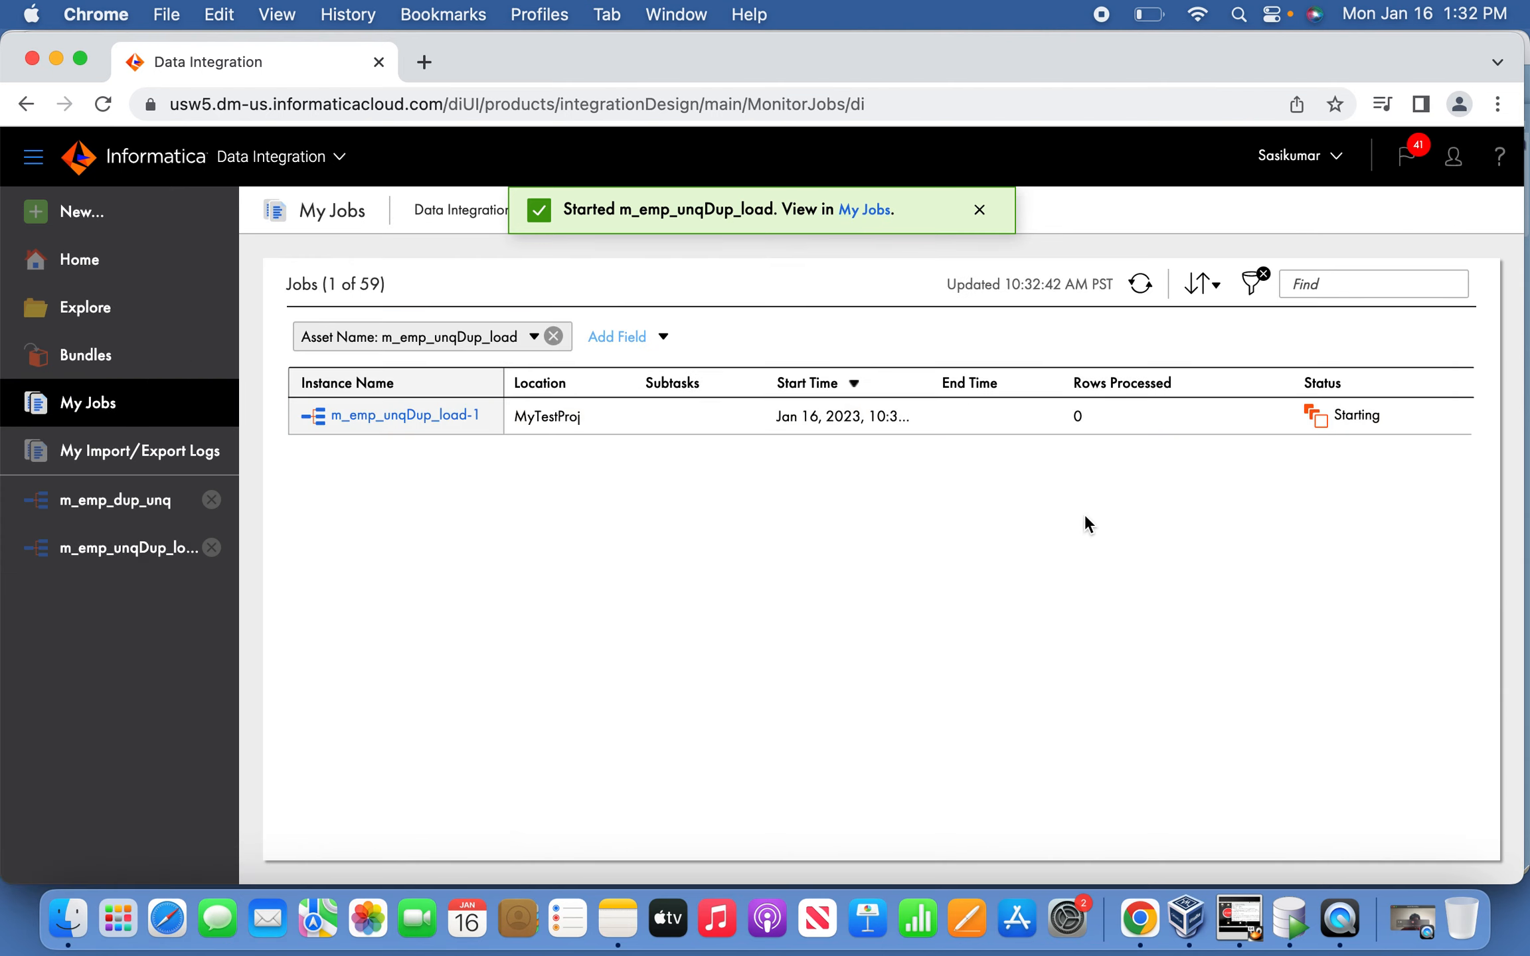
click(1140, 284)
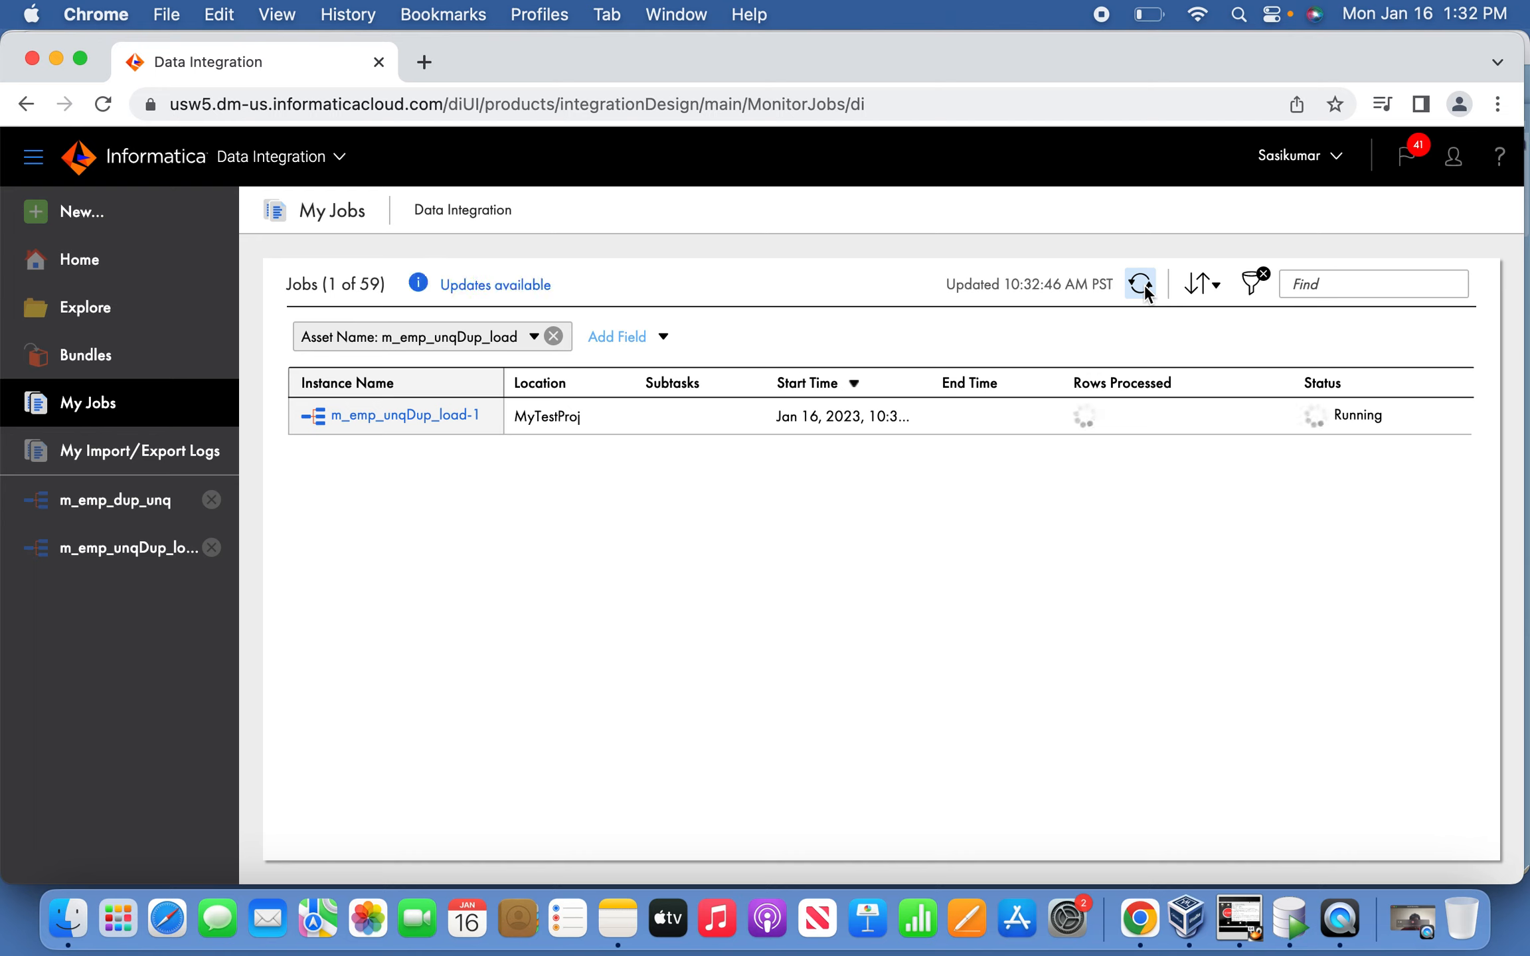
key(XF86AudioRaiseVolume)
click(1140, 285)
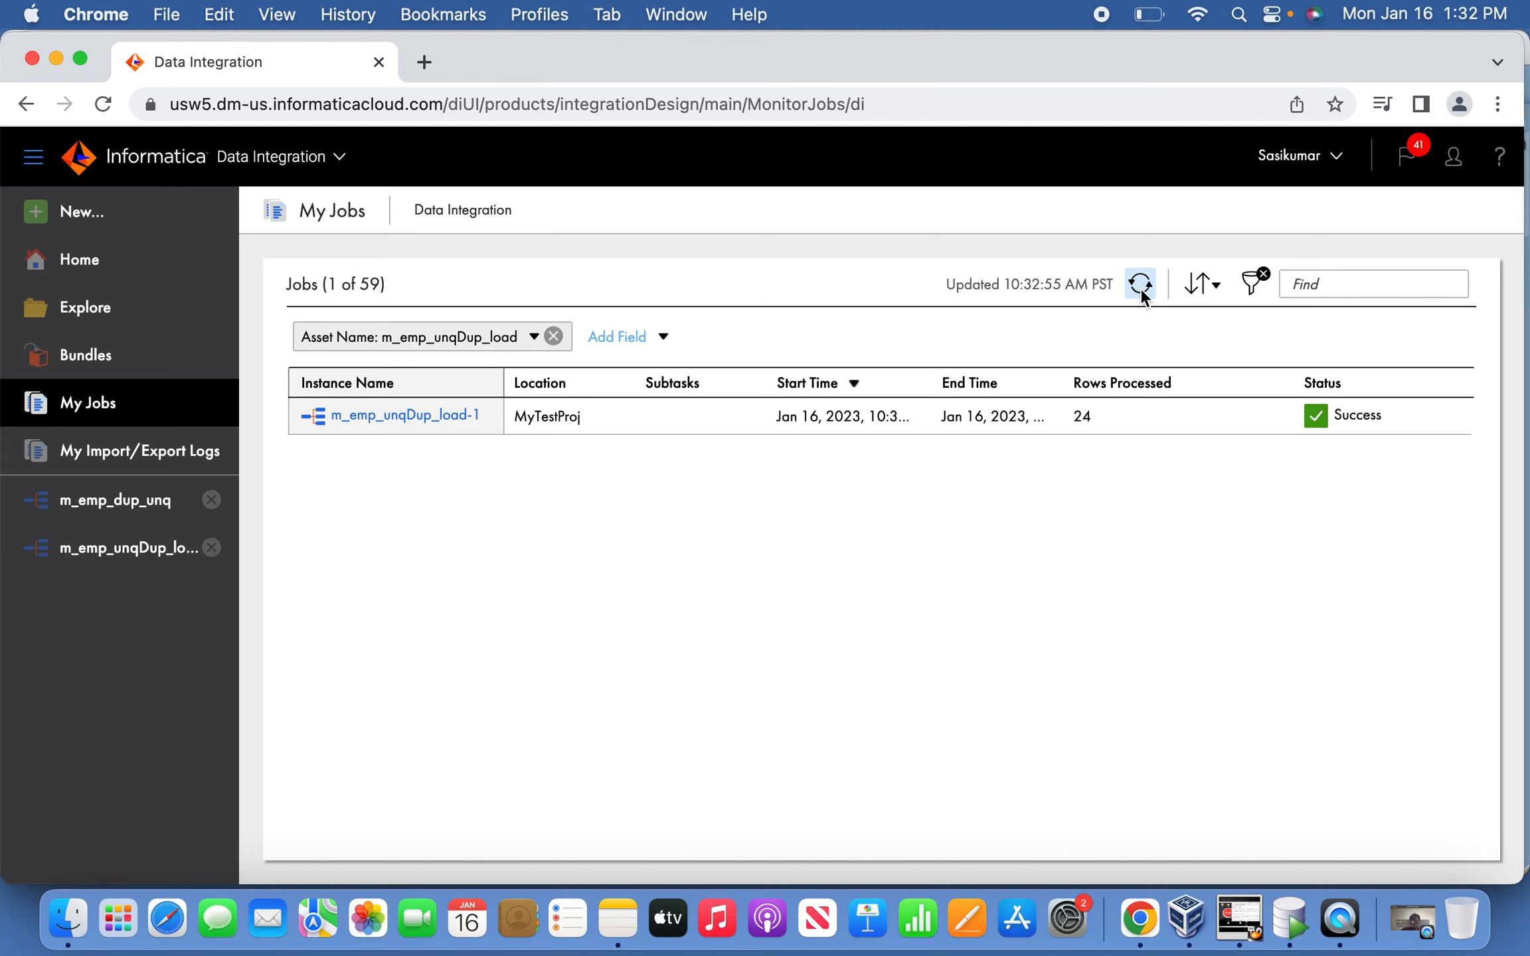
click(439, 417)
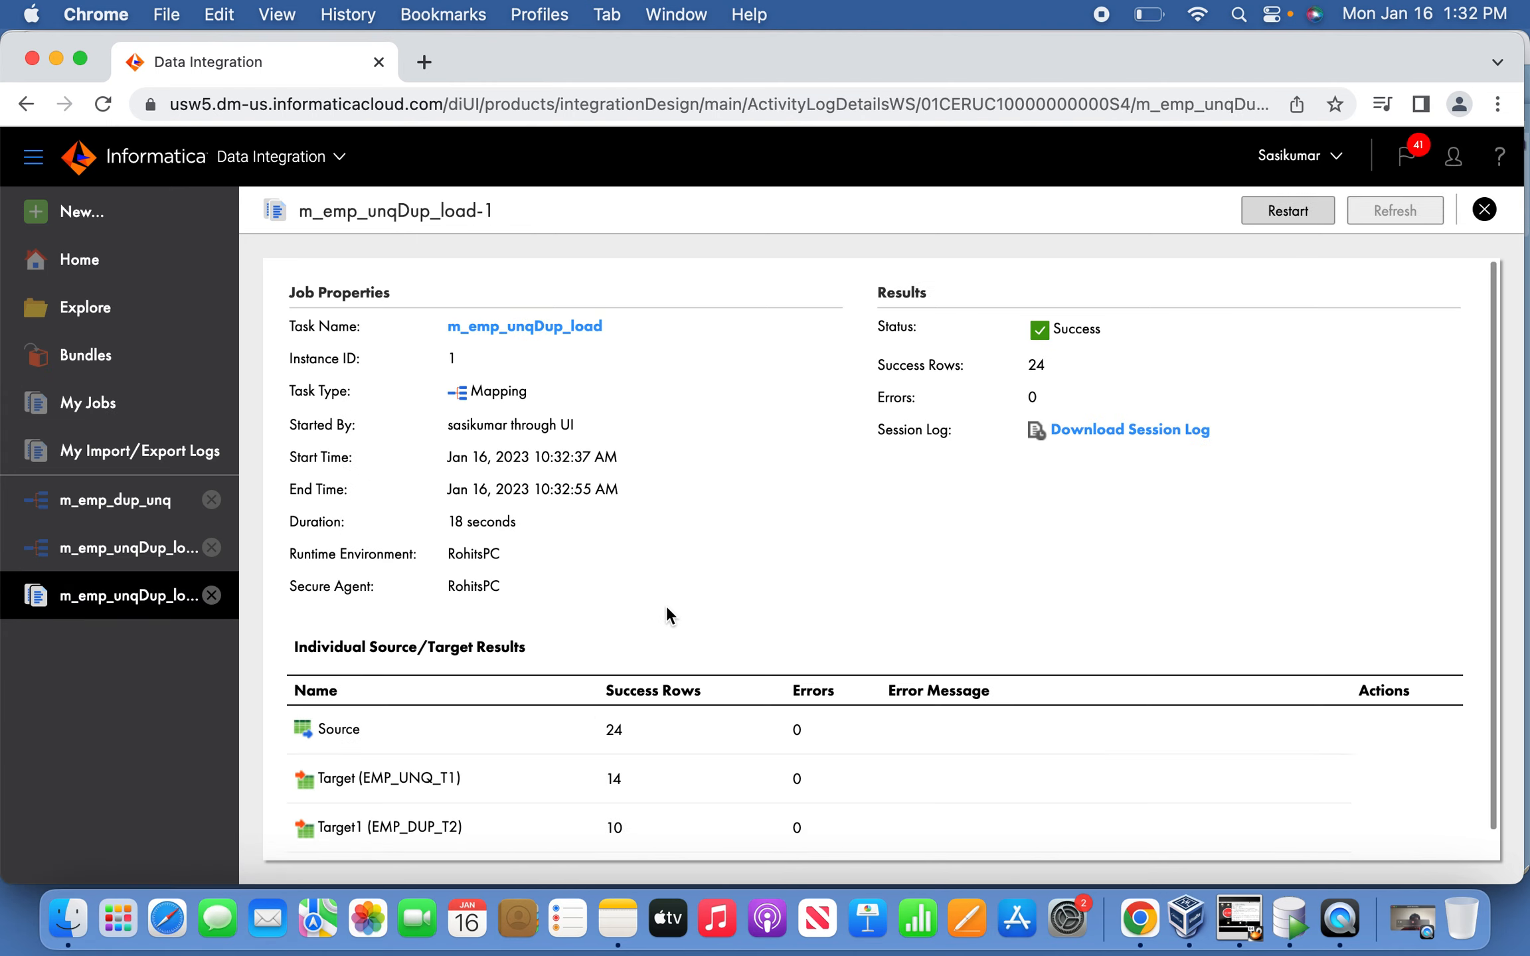
scroll(665, 605, down, 1)
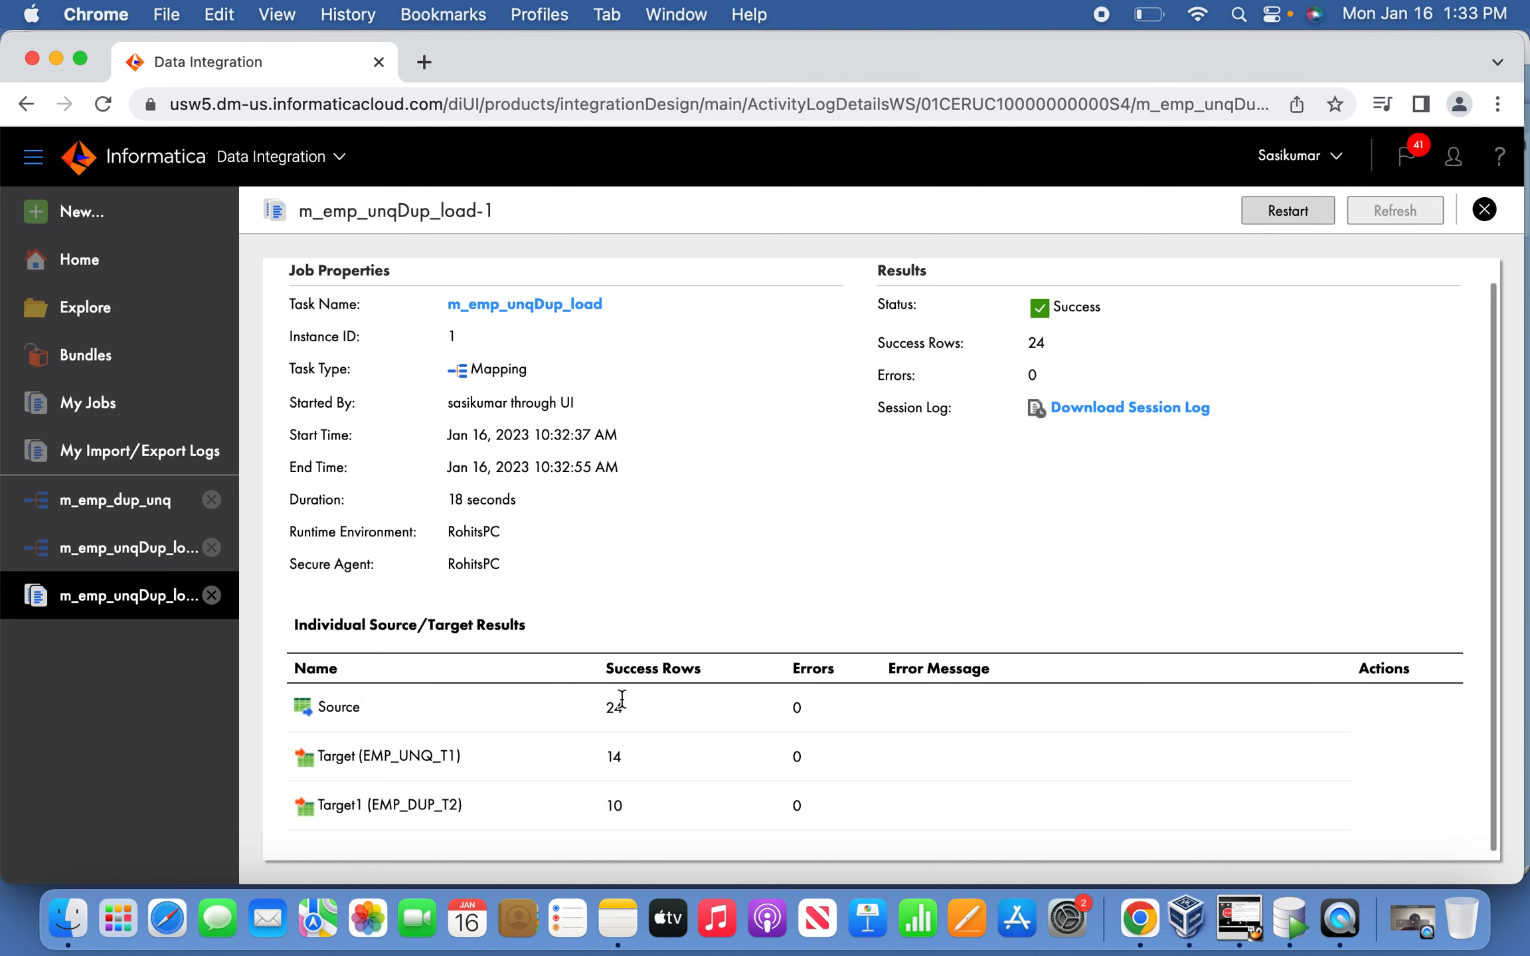
drag(636, 707, 564, 702)
click(664, 766)
drag(642, 804, 619, 808)
click(1476, 213)
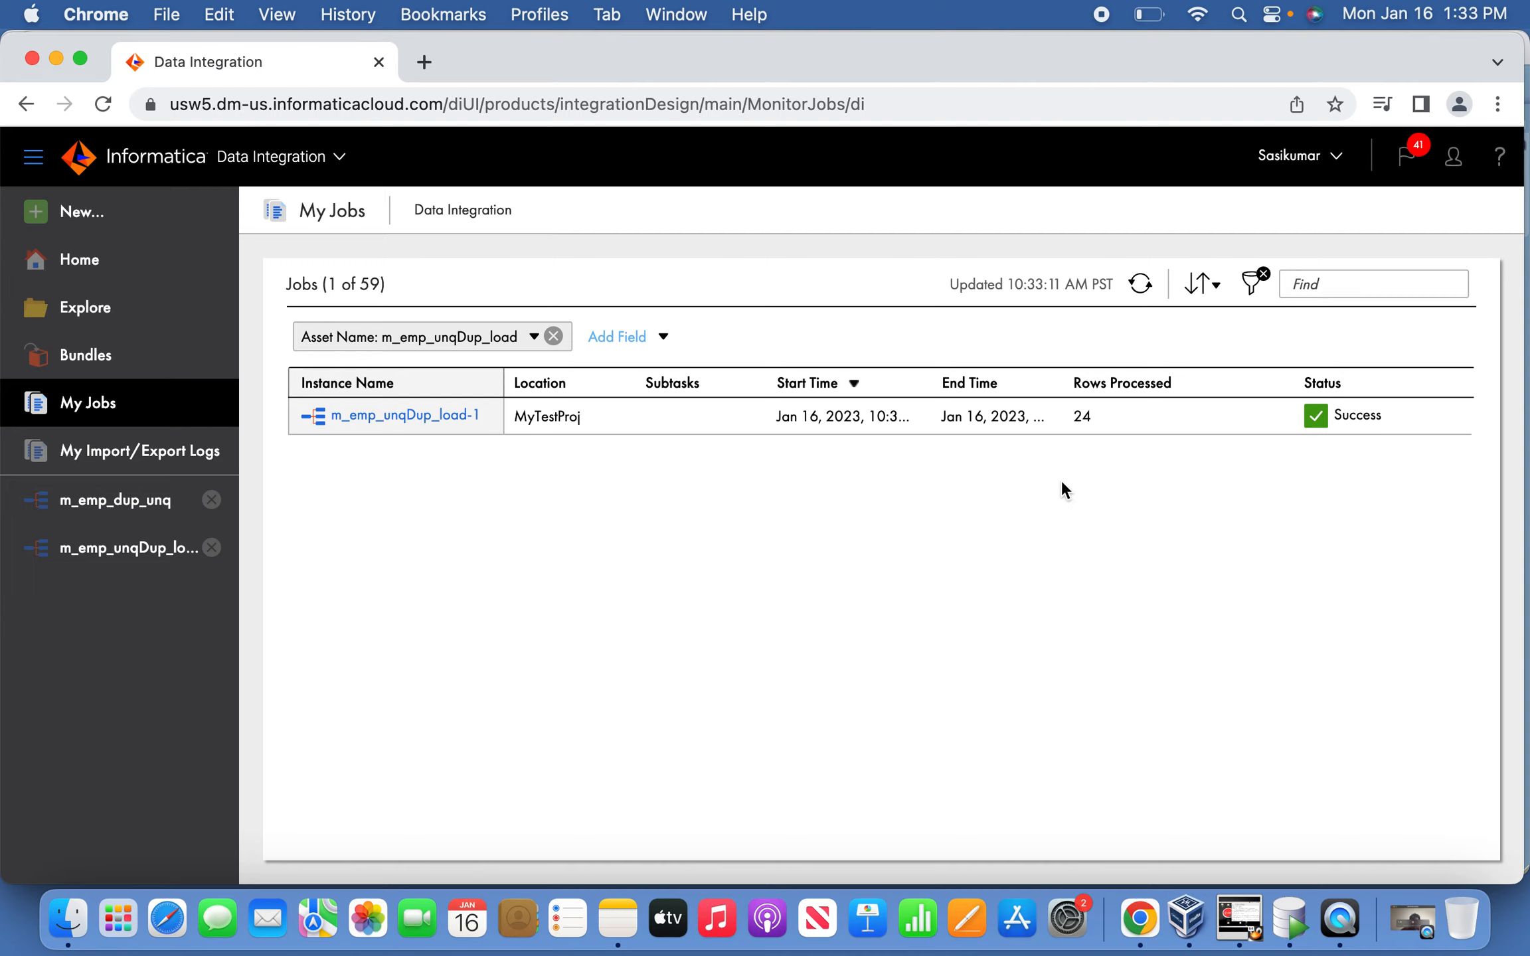